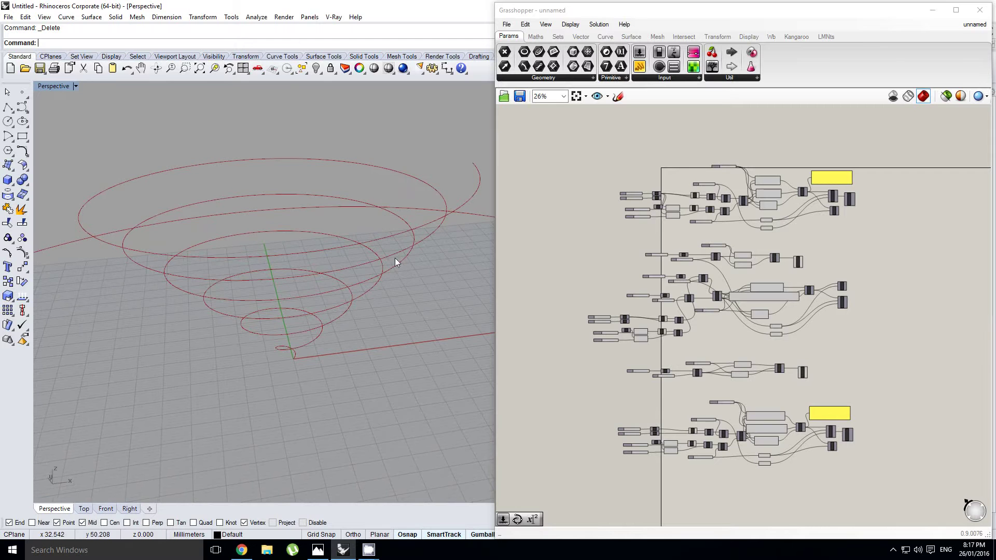
# Switch to the browser and read MathWorld's parametric equations for a circle
pyautogui.moveTo(395, 262); pyautogui.dragTo(350, 243, button='right')
pyautogui.hotkey('alt', 'Tab')
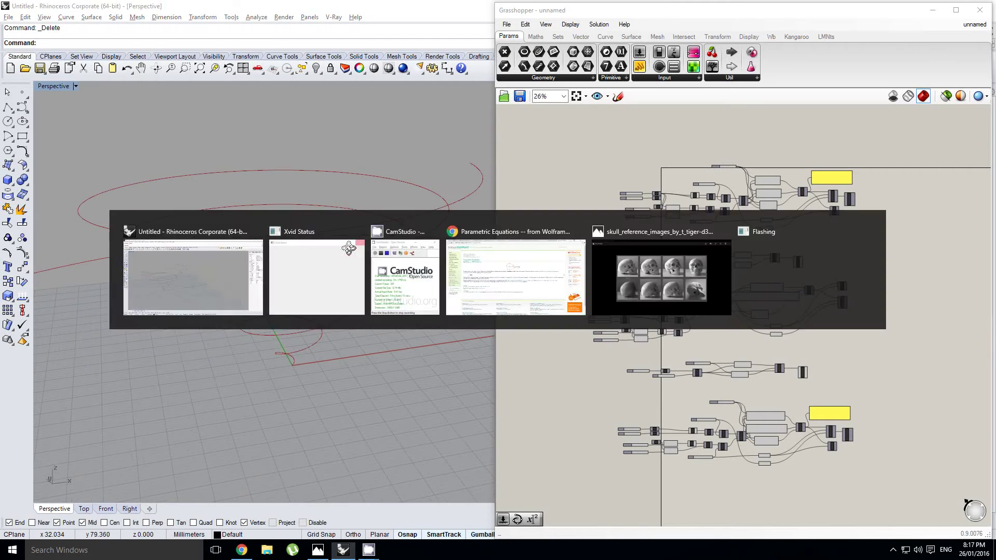
pyautogui.hotkey('alt', 'Tab')
pyautogui.hotkey('alt', 'Tab')
pyautogui.hotkey('alt', 'Tab')
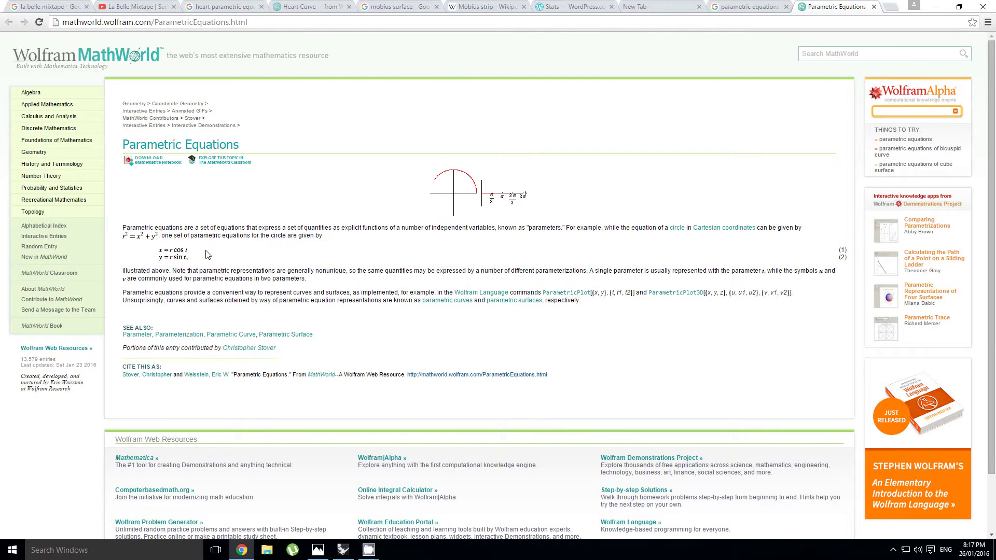
# Switch back to Grasshopper and start a new, empty document
pyautogui.hotkey('alt', 'Tab')
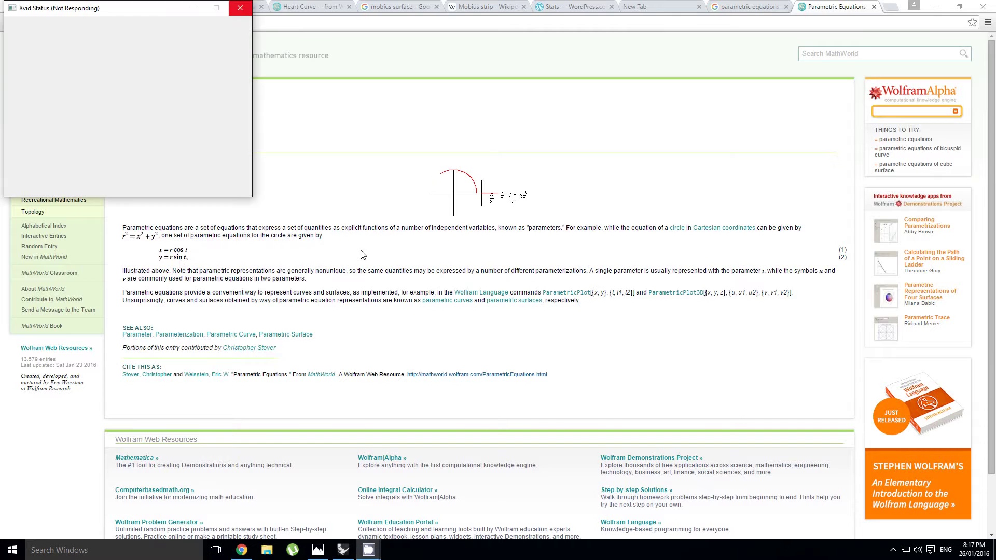
pyautogui.click(378, 254)
pyautogui.click(506, 24)
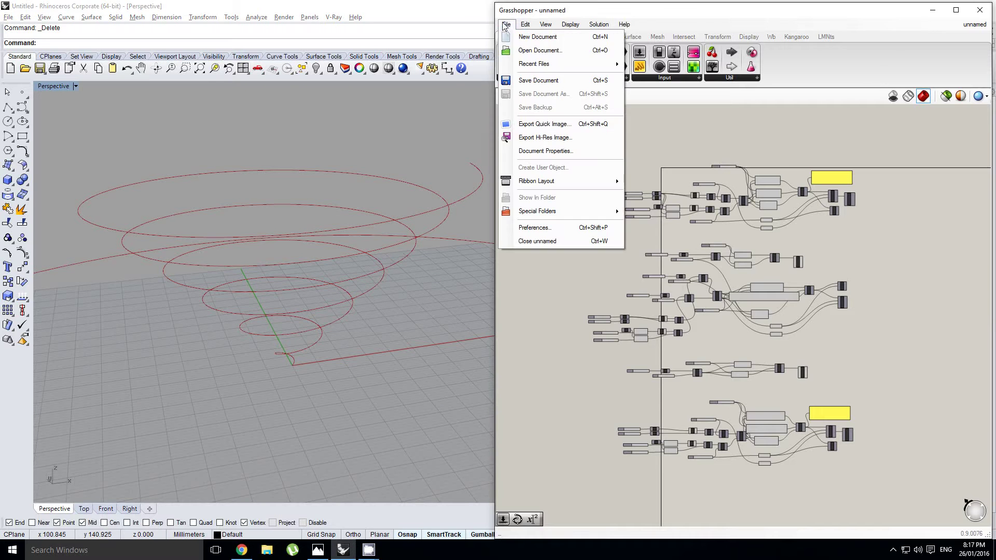
pyautogui.click(525, 35)
pyautogui.moveTo(395, 202); pyautogui.dragTo(404, 208, button='right')
# Place an Expression component on the empty canvas
pyautogui.click(539, 39)
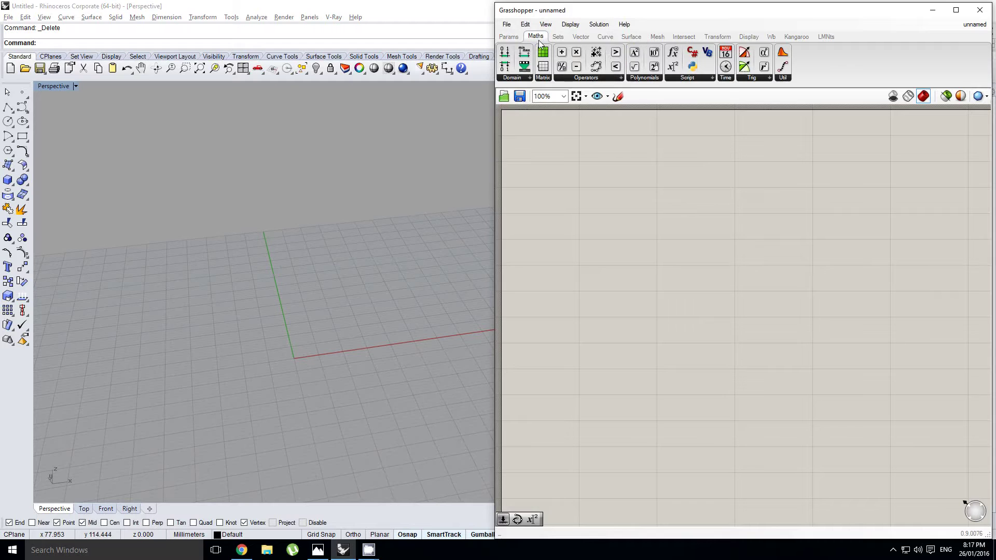
pyautogui.moveTo(673, 67); pyautogui.dragTo(707, 192)
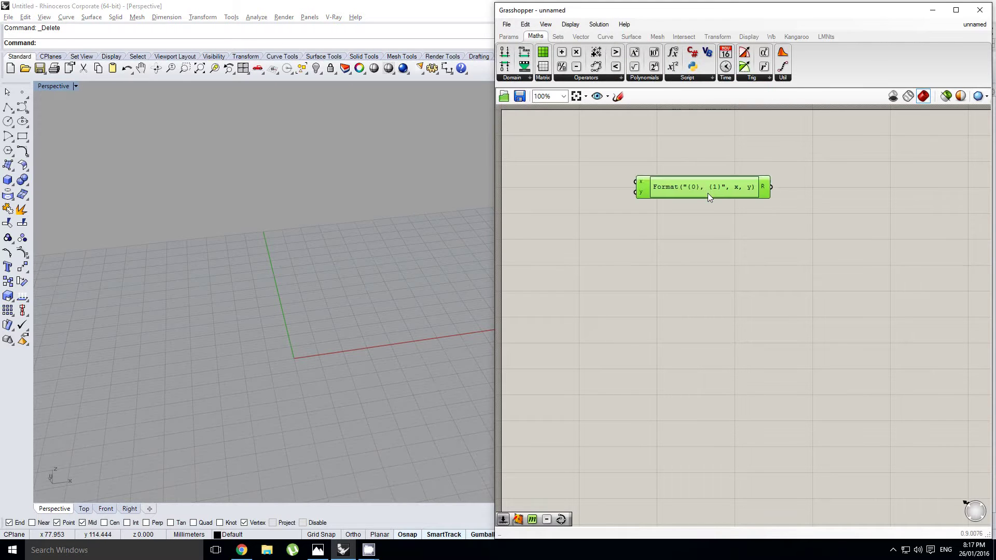
pyautogui.moveTo(591, 126); pyautogui.dragTo(680, 130, button='right')
pyautogui.click(661, 155)
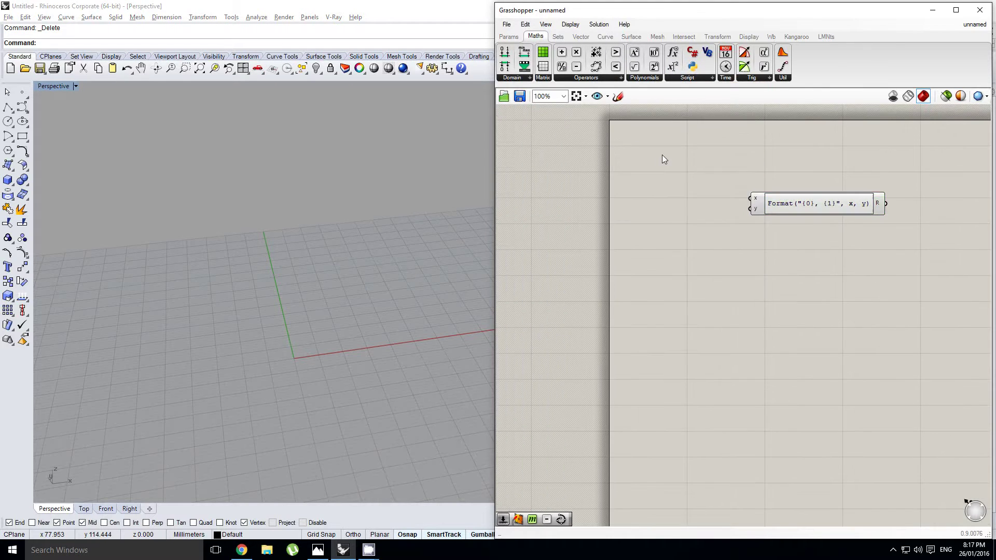
pyautogui.moveTo(809, 200); pyautogui.dragTo(701, 188, button='right')
pyautogui.scroll(1, 701, 188)
pyautogui.doubleClick(701, 191)
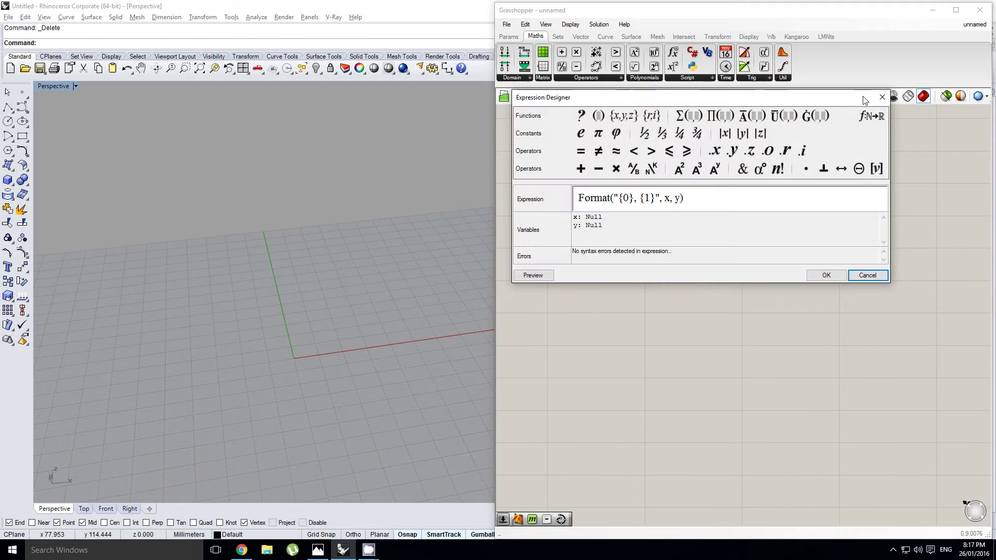
pyautogui.click(881, 96)
# Rename the Expression component's x input to r
pyautogui.rightClick(632, 199)
pyautogui.click(659, 167)
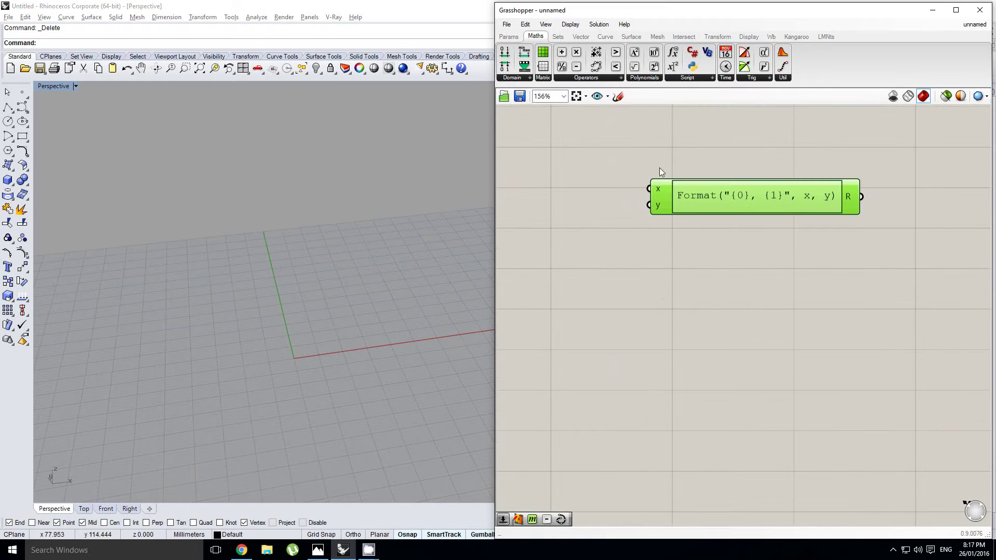
pyautogui.scroll(1, 659, 166)
pyautogui.rightClick(662, 188)
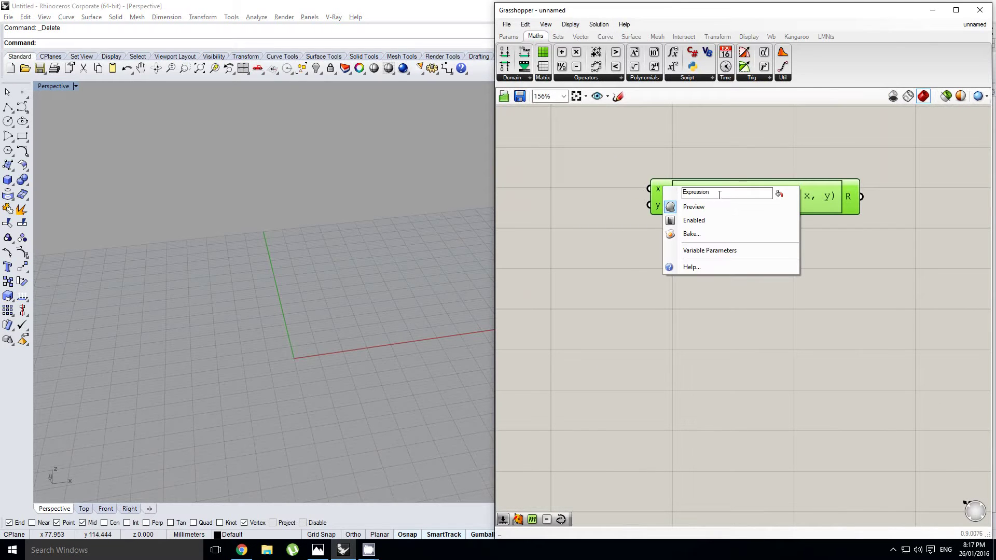
pyautogui.rightClick(659, 187)
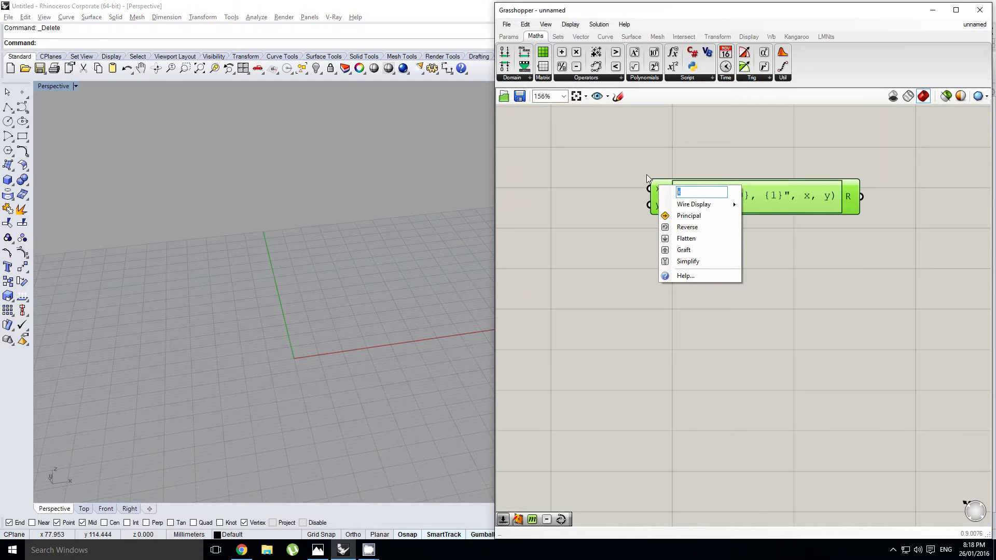
pyautogui.press('Return')
pyautogui.scroll(1, 648, 179)
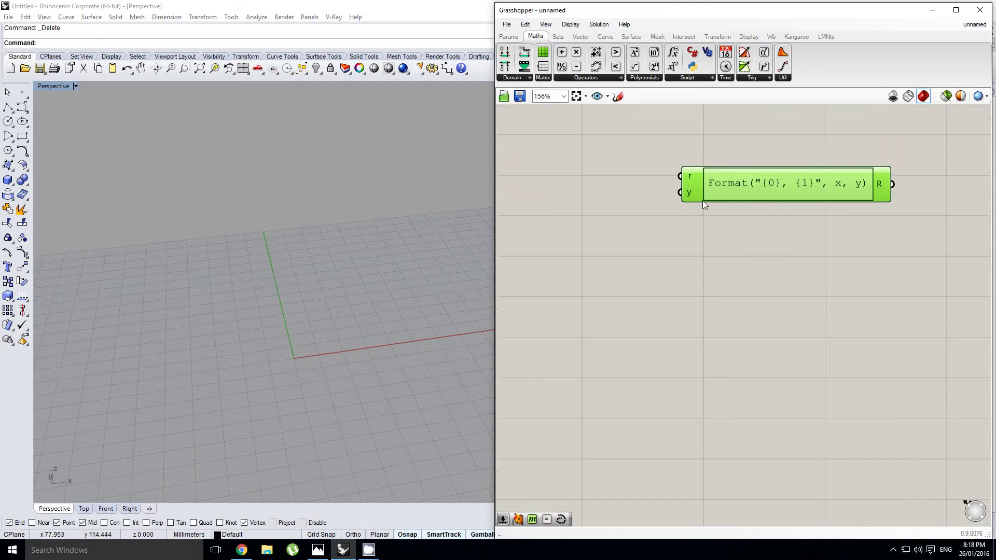
# Rename the Expression component's y input to t
pyautogui.rightClick(686, 206)
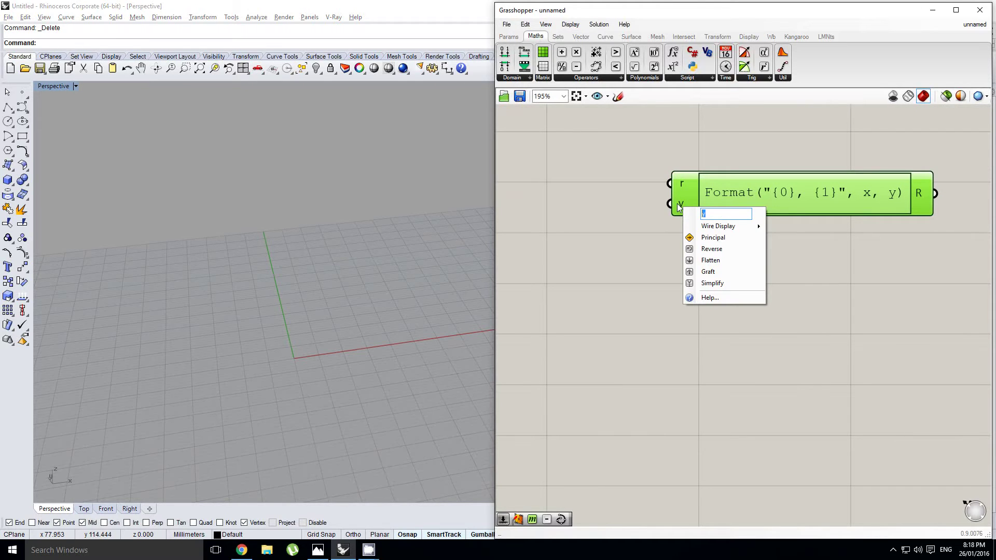
pyautogui.press('Return')
pyautogui.moveTo(631, 199); pyautogui.dragTo(689, 206, button='right')
pyautogui.click(650, 200)
pyautogui.scroll(-2, 711, 237)
pyautogui.moveTo(711, 238); pyautogui.dragTo(680, 224, button='right')
pyautogui.click(668, 211)
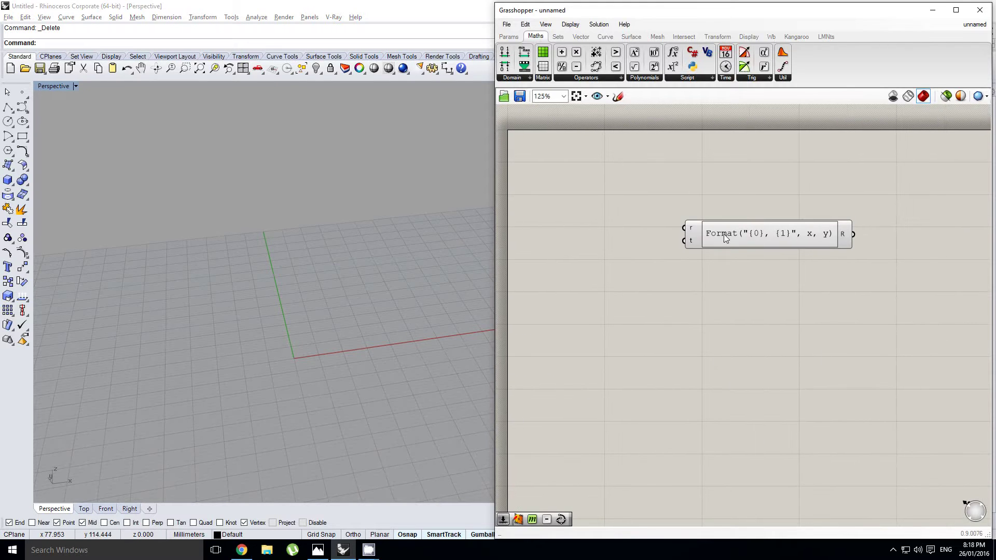
# Move the Expression component aside and add a Range component in front of it
pyautogui.moveTo(723, 234); pyautogui.dragTo(772, 227)
pyautogui.click(623, 201)
pyautogui.doubleClick(622, 200)
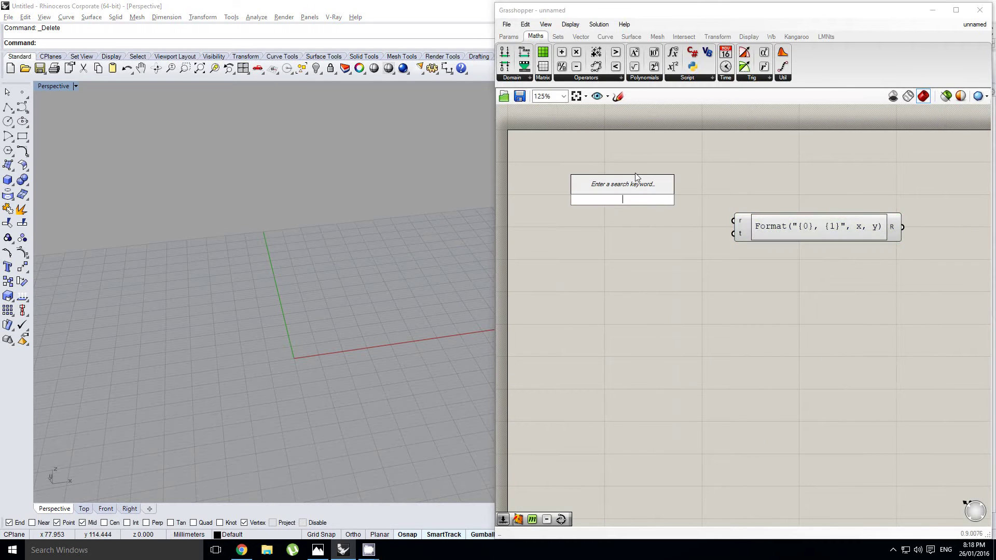
pyautogui.write('range')
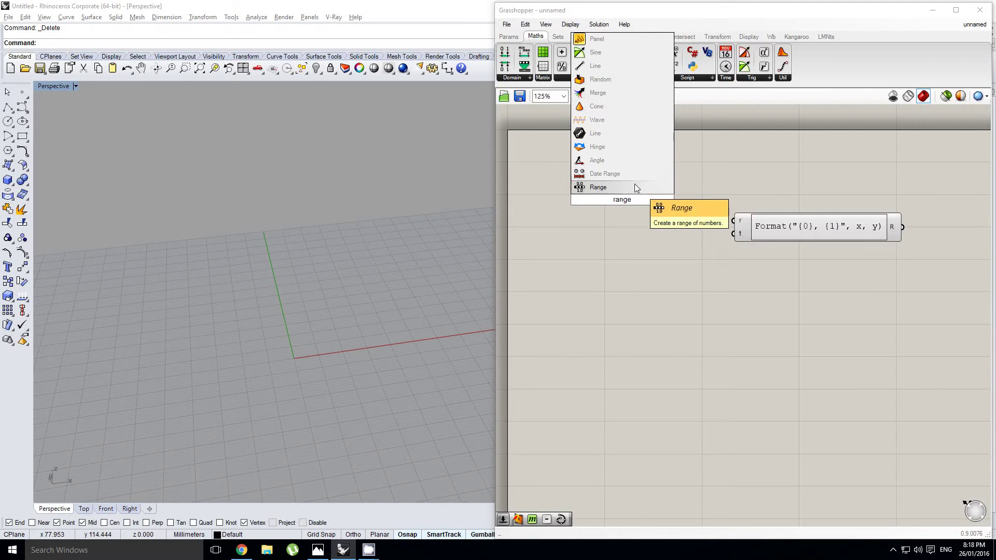
pyautogui.click(634, 186)
pyautogui.moveTo(636, 197); pyautogui.dragTo(641, 210)
# Add a number slider and a Pi component ahead of the Range, and connect the slider to Pi's N input
pyautogui.moveTo(513, 185); pyautogui.dragTo(591, 188, button='right')
pyautogui.click(510, 38)
pyautogui.moveTo(640, 51); pyautogui.dragTo(588, 188)
pyautogui.doubleClick(764, 192)
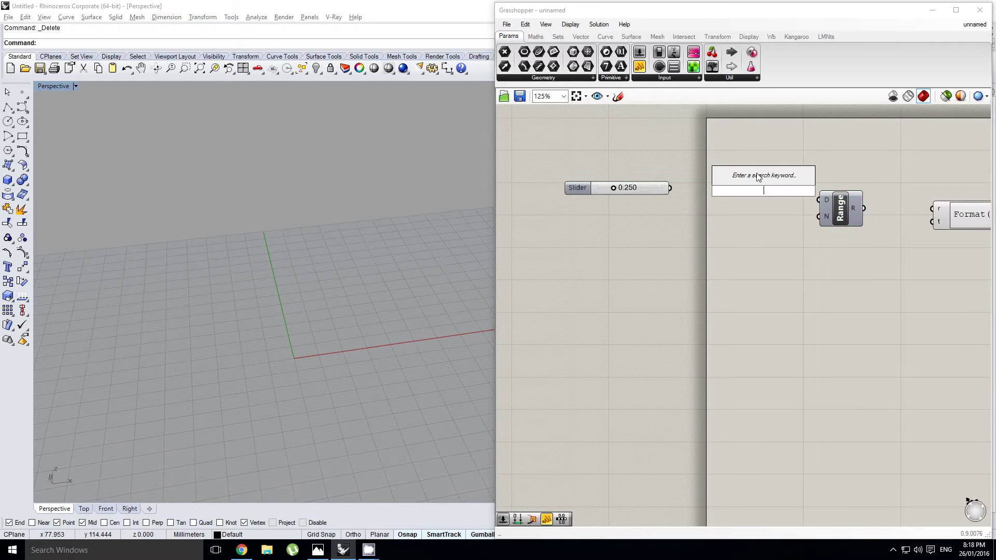
pyautogui.write('pi')
pyautogui.press('Return')
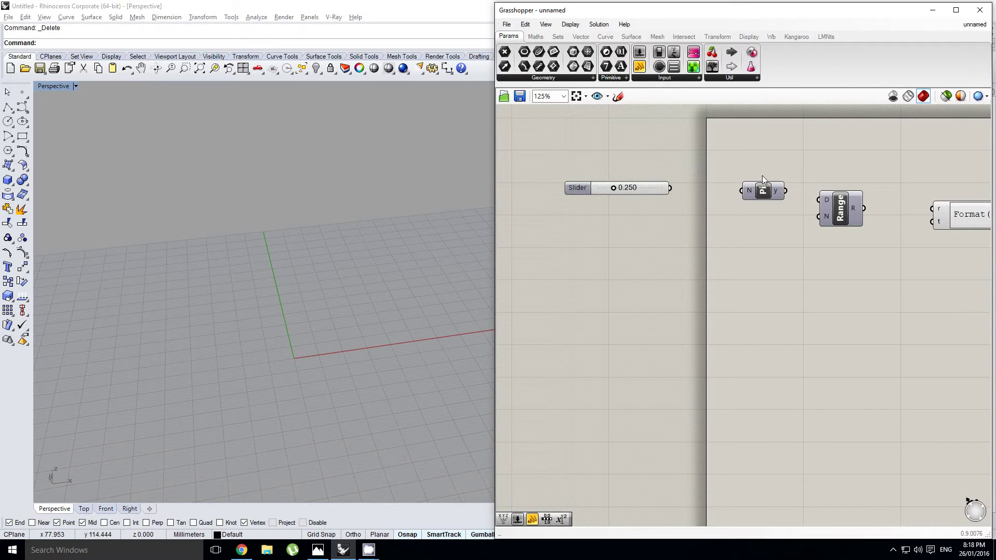
pyautogui.moveTo(761, 184); pyautogui.dragTo(718, 191)
pyautogui.click(583, 191)
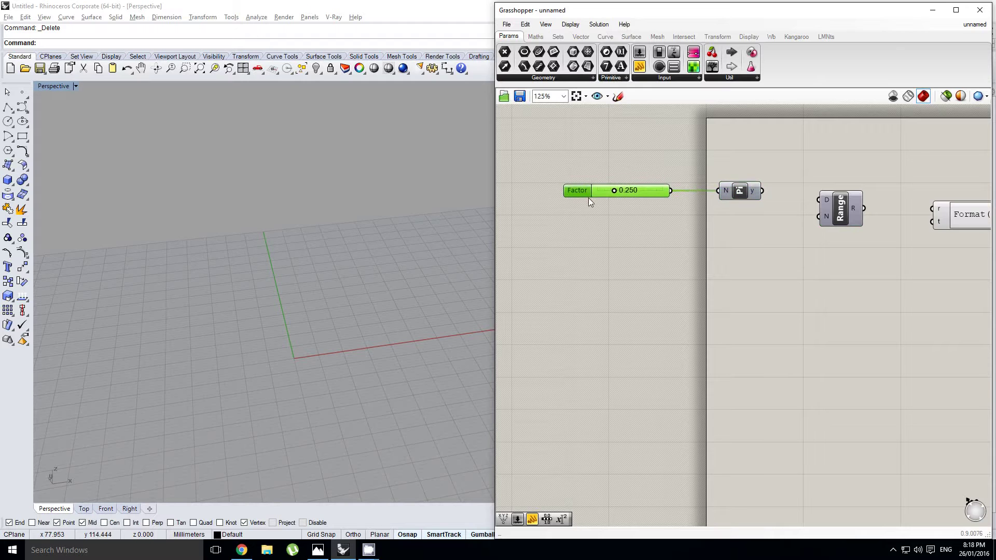
# Set the maximum of the slider feeding Pi to 2
pyautogui.doubleClick(583, 190)
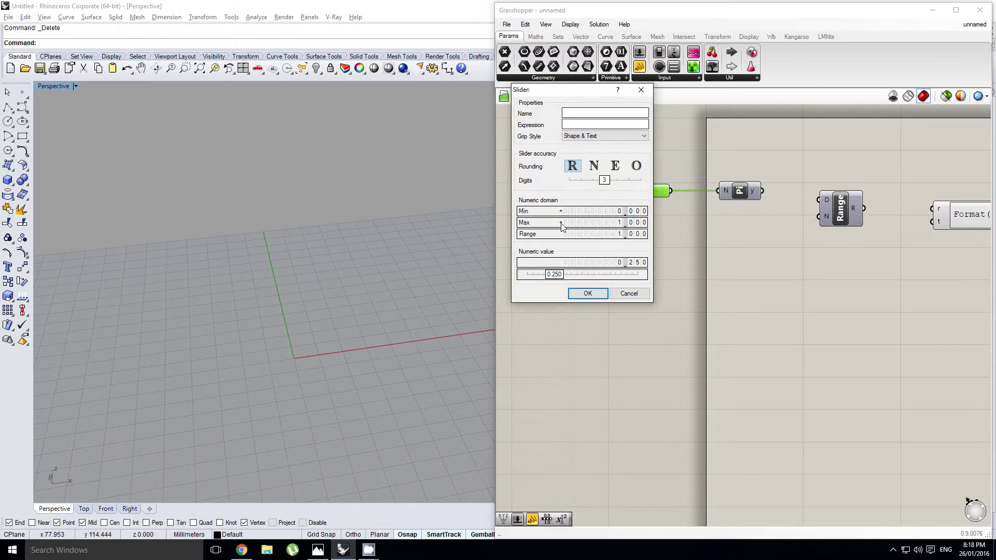
pyautogui.doubleClick(579, 223)
pyautogui.write('2')
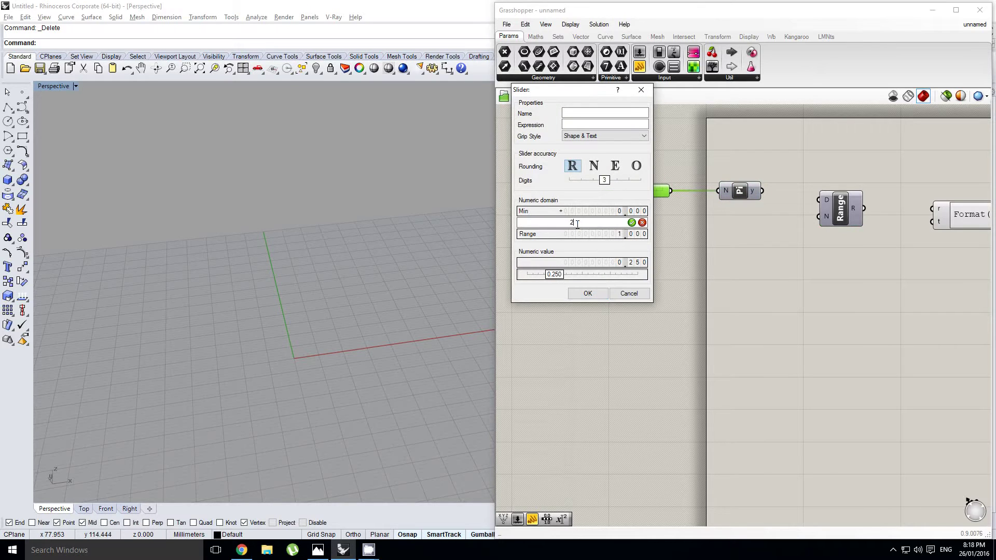
pyautogui.click(591, 294)
# Add a Construct Domain component above the Range and connect Pi's output to its B input
pyautogui.moveTo(700, 191); pyautogui.dragTo(676, 200, button='right')
pyautogui.click(708, 176)
pyautogui.moveTo(751, 199); pyautogui.dragTo(696, 197, button='right')
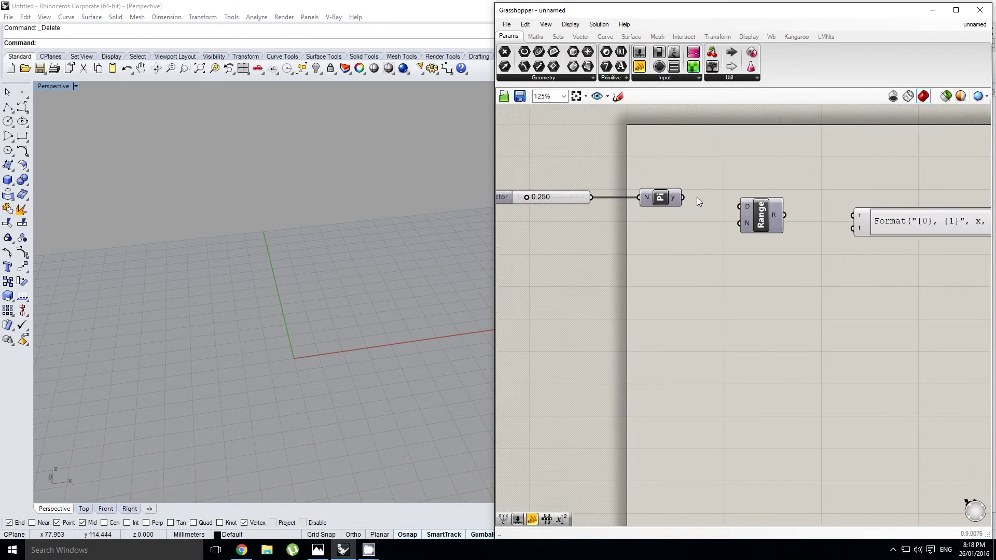
pyautogui.doubleClick(696, 173)
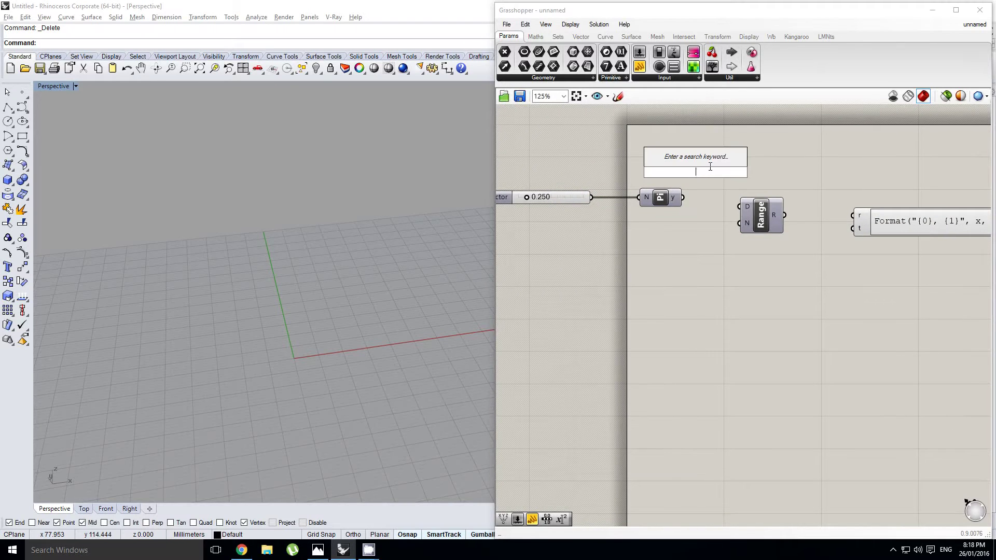
pyautogui.write('domain')
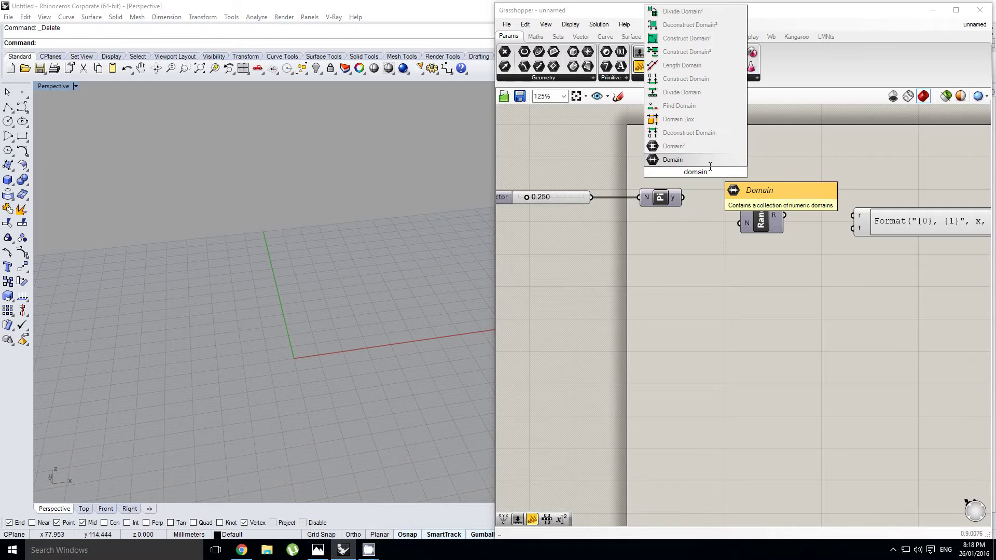
pyautogui.click(702, 78)
pyautogui.moveTo(713, 177); pyautogui.dragTo(755, 177)
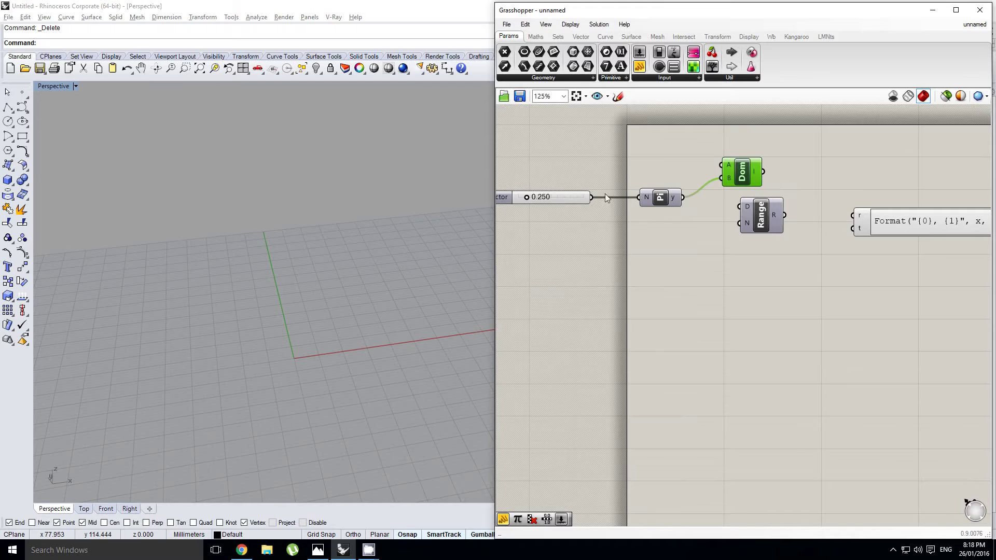
# Set the Factor slider to 2.000 and connect the constructed domain to the Range component's D input
pyautogui.moveTo(609, 194); pyautogui.dragTo(663, 194, button='right')
pyautogui.moveTo(575, 196); pyautogui.dragTo(699, 198)
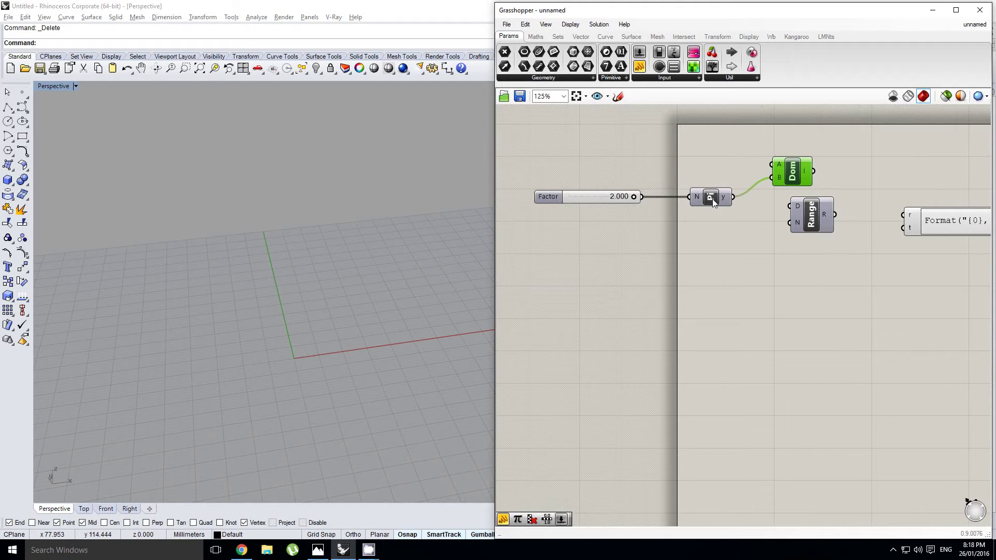
pyautogui.moveTo(737, 244); pyautogui.dragTo(570, 251, button='right')
pyautogui.moveTo(643, 224); pyautogui.dragTo(676, 222)
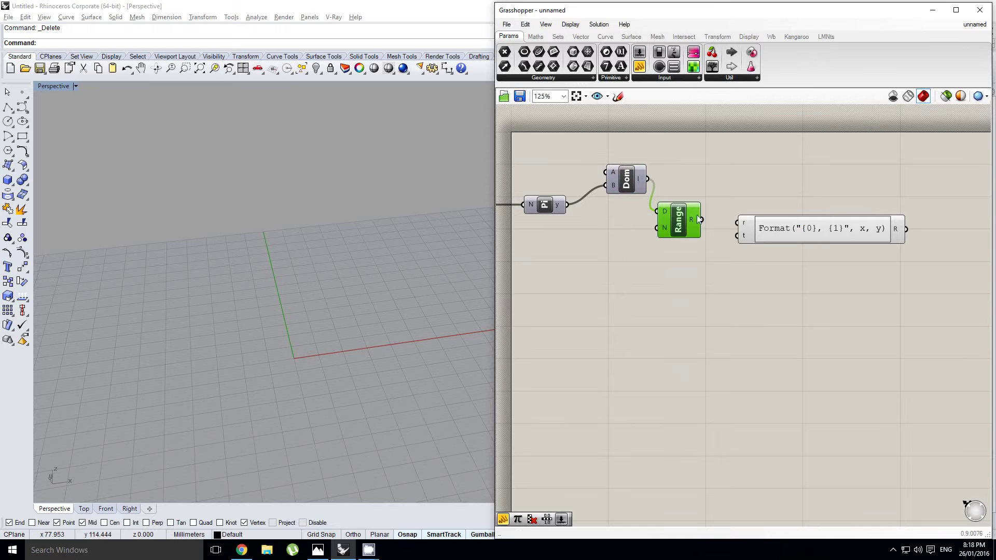
# Add a second number slider below the Pi component, with integer rounding and a maximum of 360
pyautogui.moveTo(742, 222); pyautogui.dragTo(691, 218, button='right')
pyautogui.moveTo(621, 222); pyautogui.dragTo(695, 215, button='right')
pyautogui.click(639, 53)
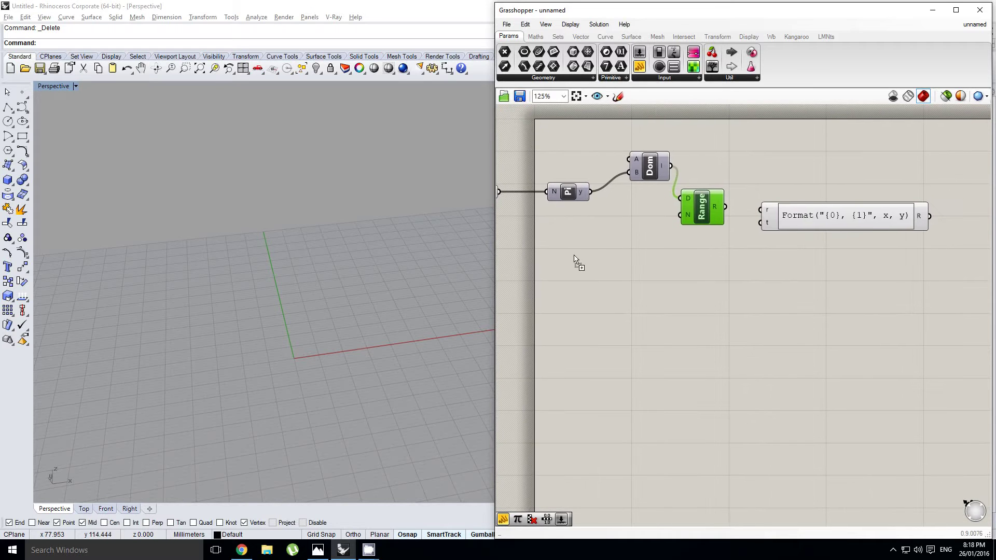
pyautogui.click(574, 253)
pyautogui.moveTo(595, 249); pyautogui.dragTo(668, 248, button='right')
pyautogui.doubleClick(611, 248)
pyautogui.doubleClick(611, 275)
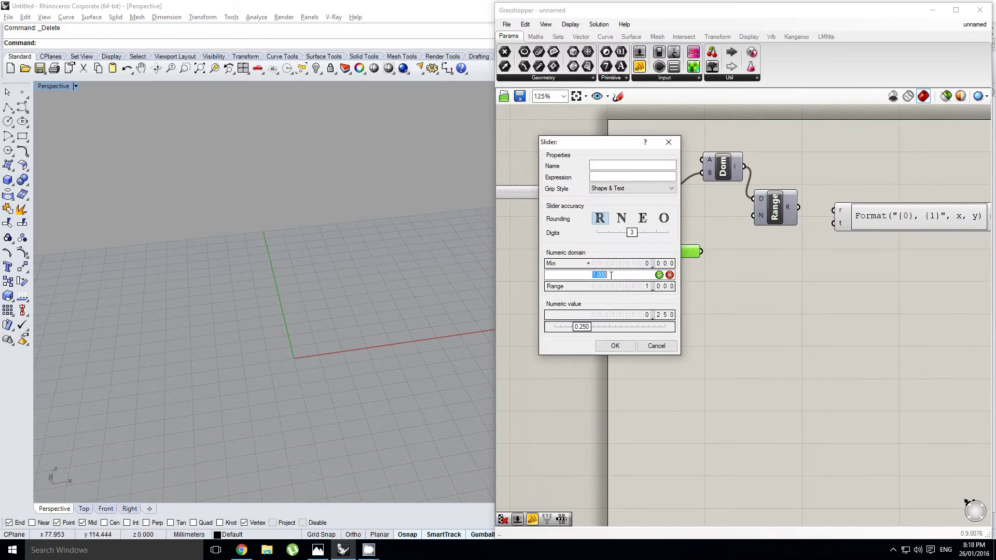
pyautogui.write('360')
pyautogui.click(621, 218)
pyautogui.click(615, 346)
# Connect the integer slider to the Range's N input and the Range output to the Expression's t input
pyautogui.moveTo(741, 266); pyautogui.dragTo(696, 286, button='right')
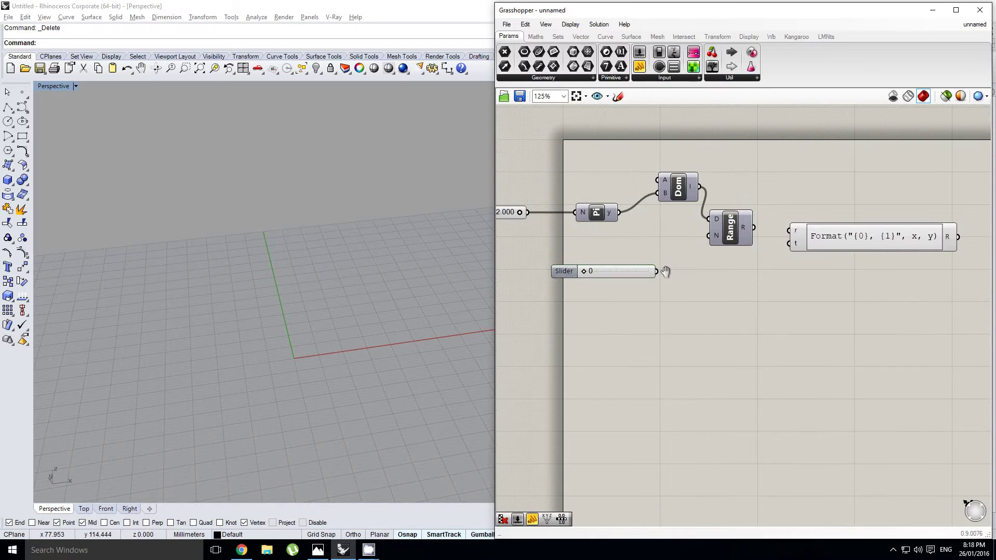
pyautogui.moveTo(659, 271); pyautogui.dragTo(849, 223)
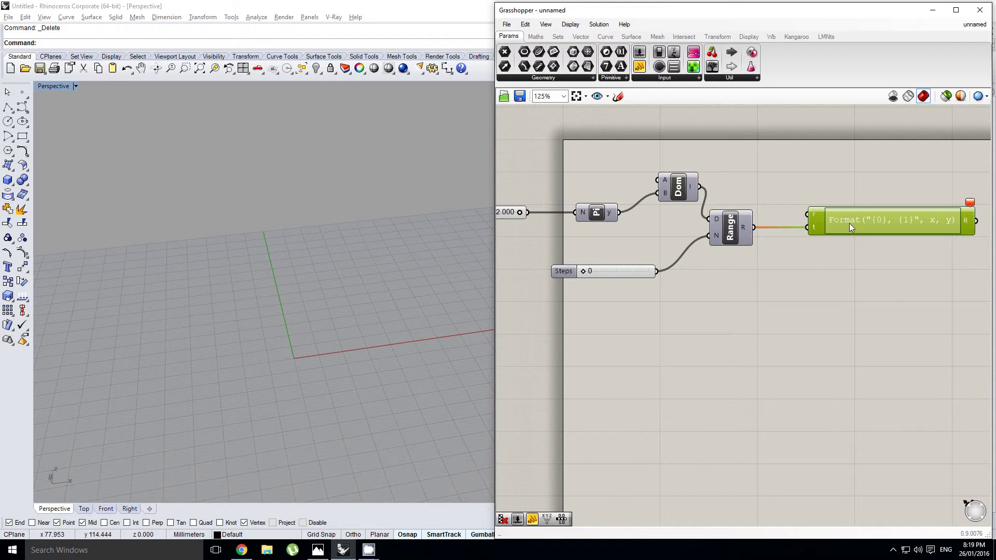
pyautogui.moveTo(851, 225); pyautogui.dragTo(763, 248, button='right')
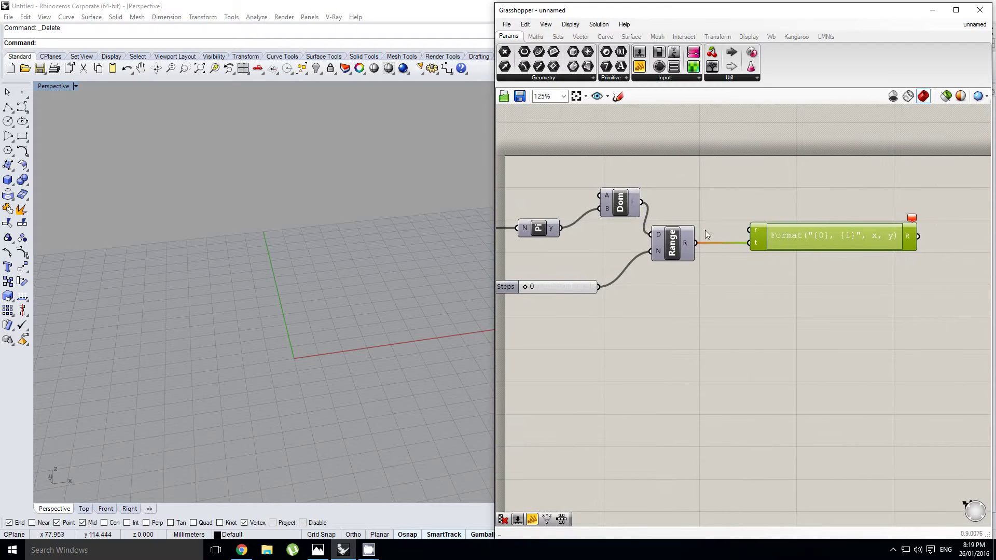
# Set the Expression component's formula to r*cos(t) and accept it
pyautogui.scroll(1, 771, 228)
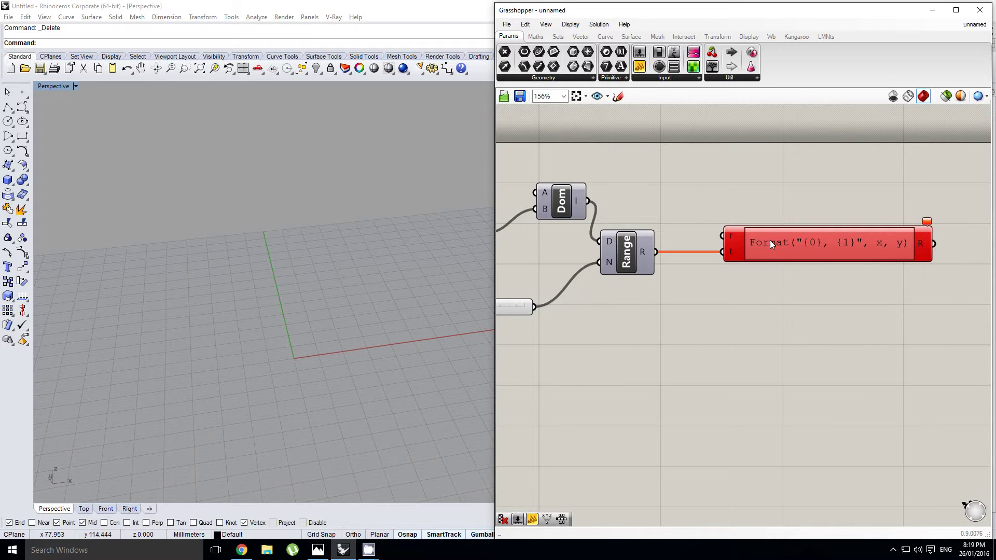
pyautogui.doubleClick(777, 242)
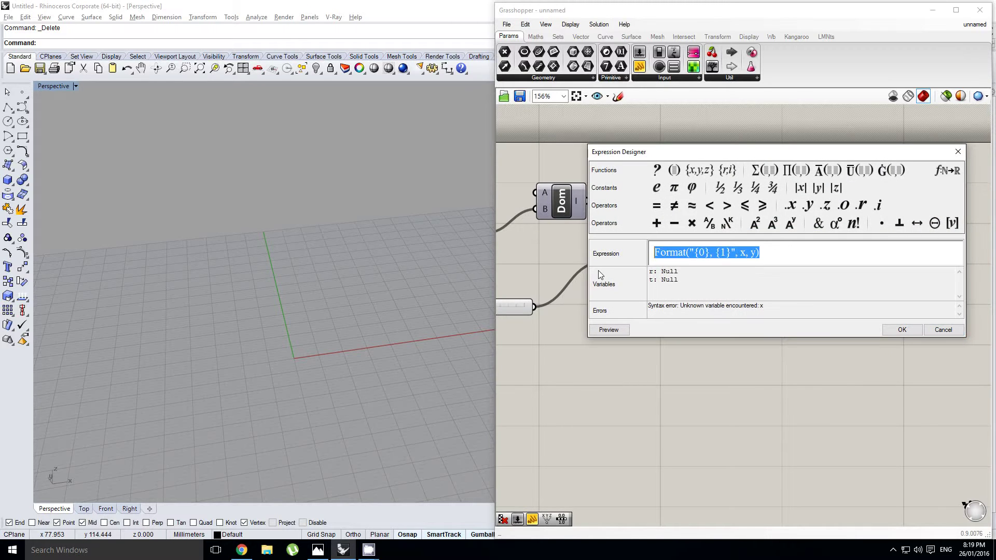
pyautogui.write('r*')
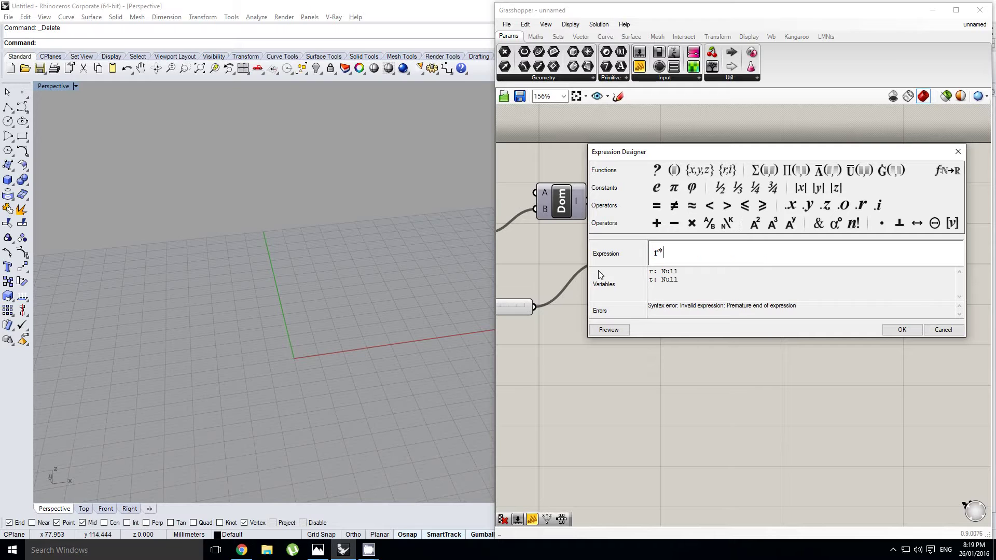
pyautogui.write('cos(t)')
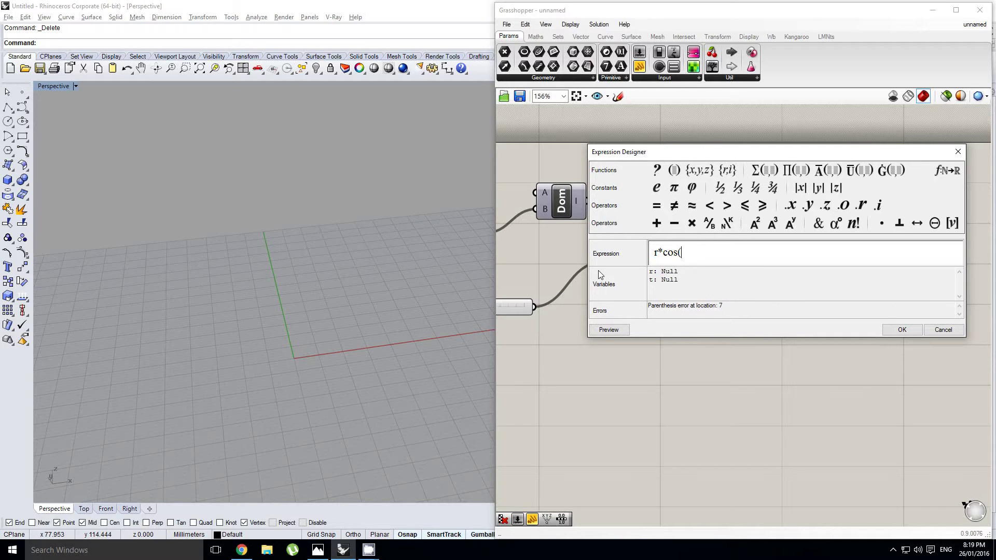
pyautogui.click(894, 330)
pyautogui.moveTo(772, 277); pyautogui.dragTo(771, 278, button='right')
pyautogui.click(757, 259)
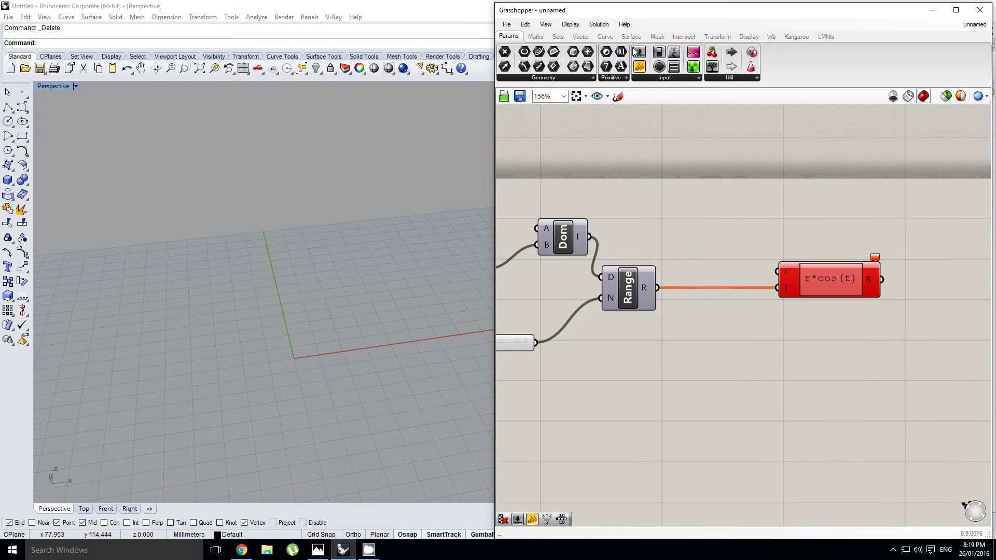
# Add a number slider above the Range with a maximum of 100 and connect it to the Expression's r input
pyautogui.moveTo(636, 51); pyautogui.dragTo(644, 189)
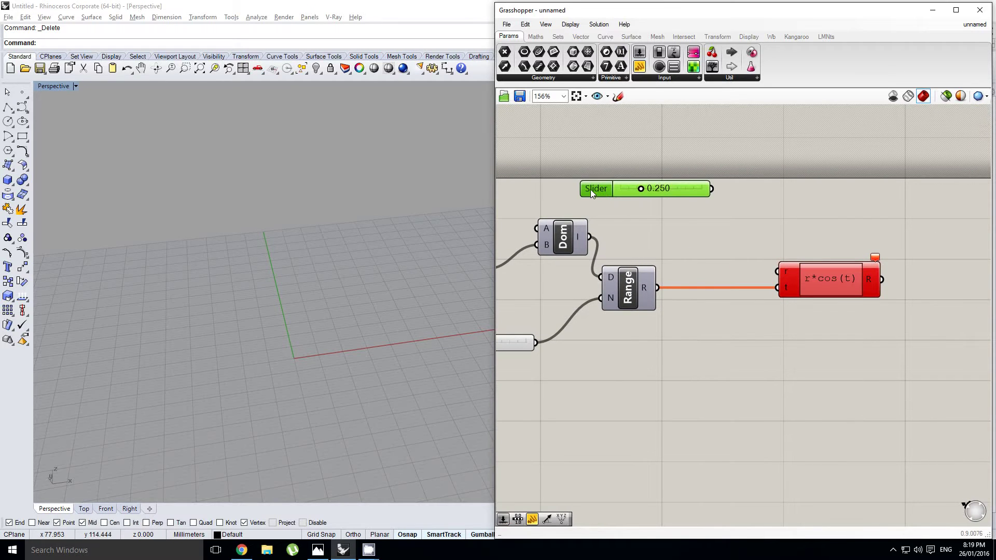
pyautogui.doubleClick(595, 189)
pyautogui.doubleClick(597, 218)
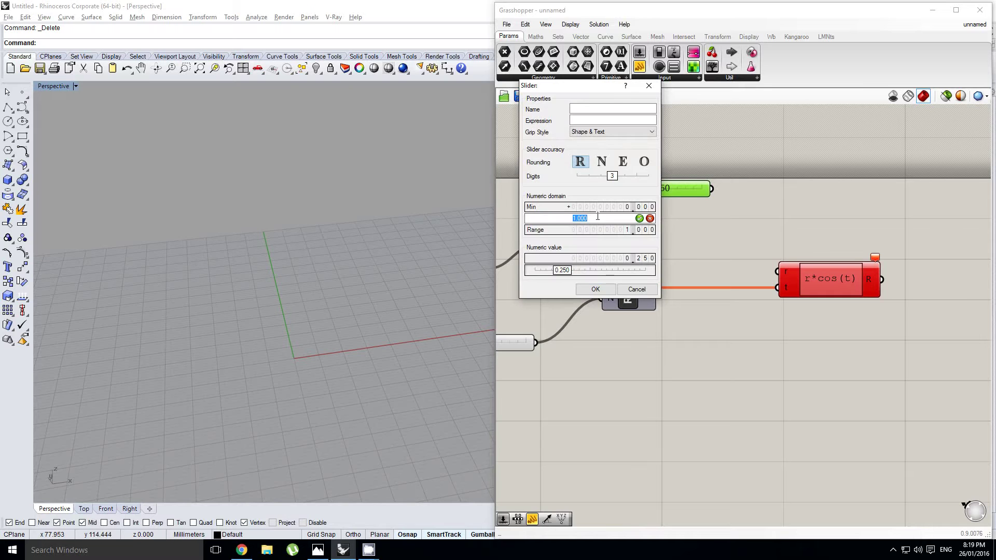
pyautogui.write('100')
pyautogui.click(582, 286)
pyautogui.moveTo(727, 189); pyautogui.dragTo(778, 271)
# Search for "xyz" and add a Construct Point component beyond the Expression's output
pyautogui.moveTo(833, 282); pyautogui.dragTo(726, 271, button='right')
pyautogui.moveTo(898, 256); pyautogui.dragTo(848, 259, button='right')
pyautogui.doubleClick(848, 259)
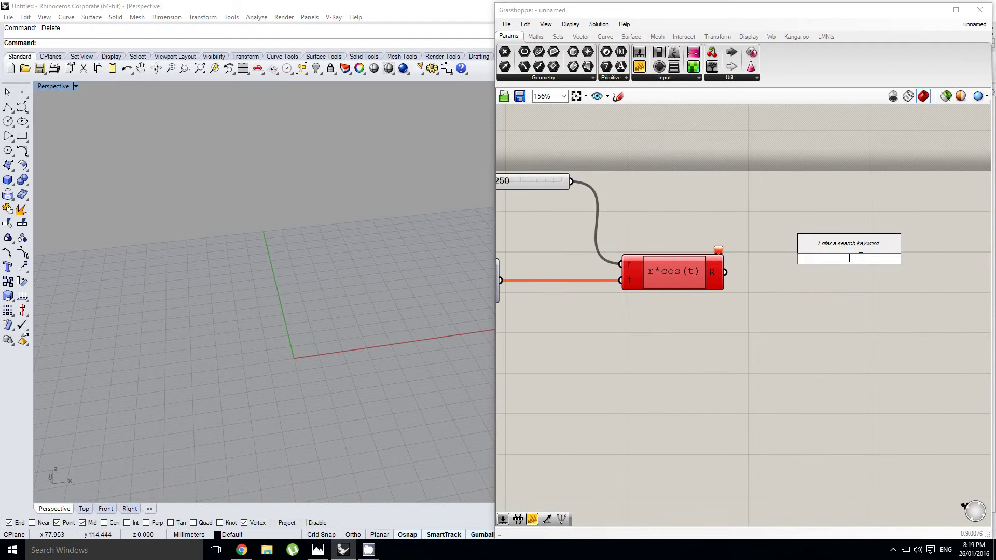
pyautogui.write('xy')
pyautogui.press('Up')
pyautogui.press('Up')
pyautogui.press('Up')
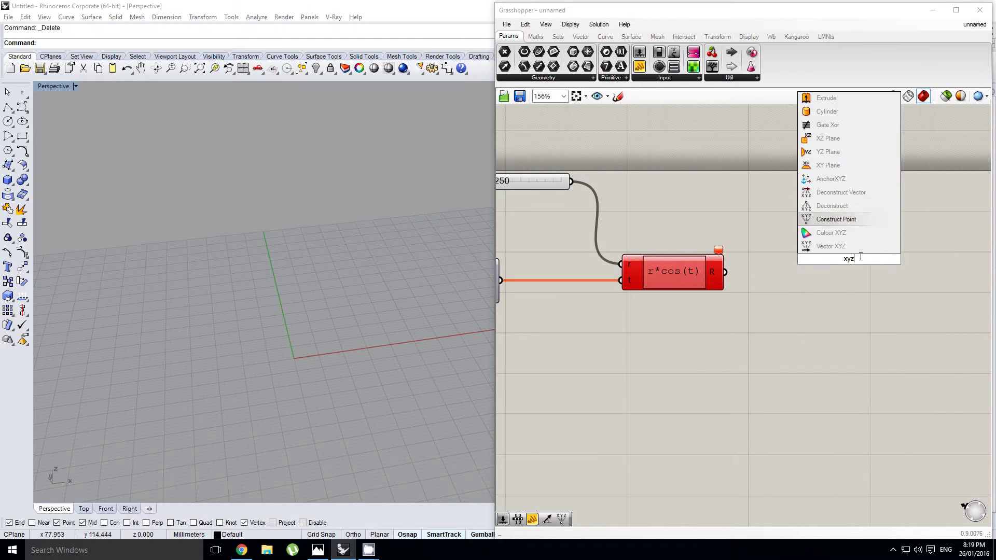
pyautogui.press('Return')
pyautogui.moveTo(845, 247); pyautogui.dragTo(828, 239, button='right')
pyautogui.click(785, 230)
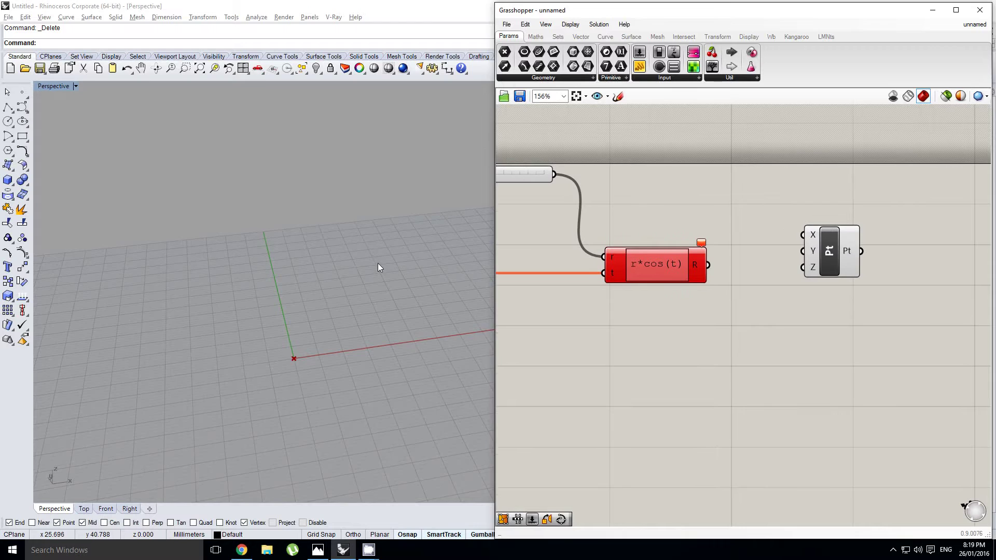
# Connect the Range output to Construct Point's X input and the Expression result to its Y input
pyautogui.moveTo(377, 263); pyautogui.dragTo(383, 299, button='right')
pyautogui.moveTo(733, 264); pyautogui.dragTo(829, 237, button='right')
pyautogui.moveTo(618, 266); pyautogui.dragTo(672, 266, button='right')
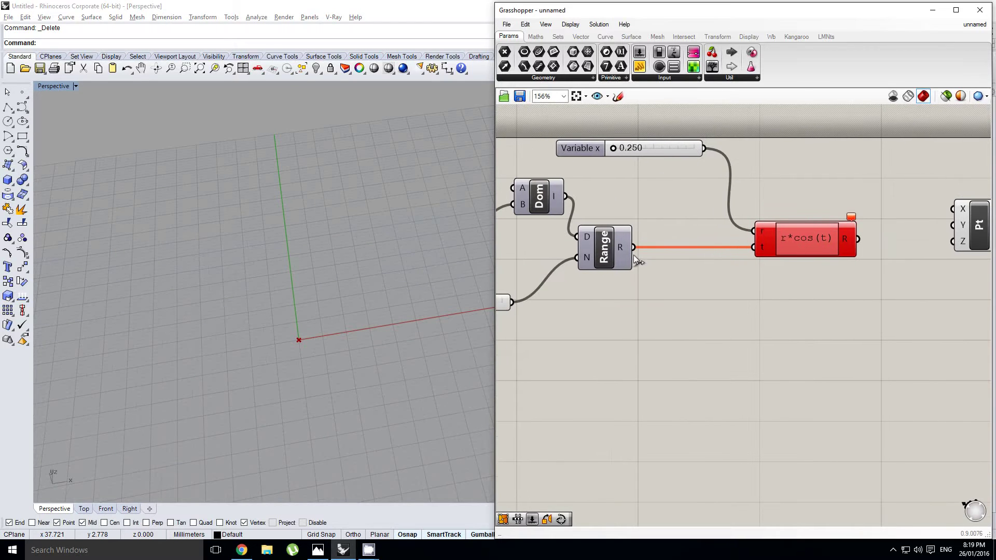
pyautogui.moveTo(633, 249); pyautogui.dragTo(965, 208)
pyautogui.moveTo(863, 252); pyautogui.dragTo(736, 263, button='right')
pyautogui.click(721, 248)
pyautogui.moveTo(732, 249); pyautogui.dragTo(836, 238)
# Set the Steps slider feeding the Range to 360
pyautogui.moveTo(687, 268); pyautogui.dragTo(859, 255, button='right')
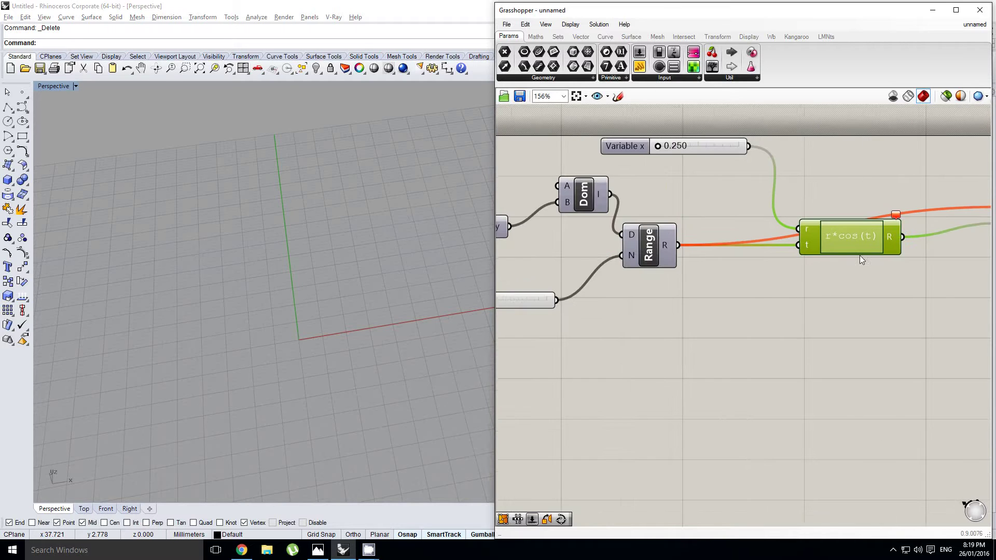
pyautogui.moveTo(782, 248); pyautogui.dragTo(767, 258, button='right')
pyautogui.moveTo(696, 228); pyautogui.dragTo(852, 241, button='right')
pyautogui.click(730, 228)
pyautogui.click(651, 280)
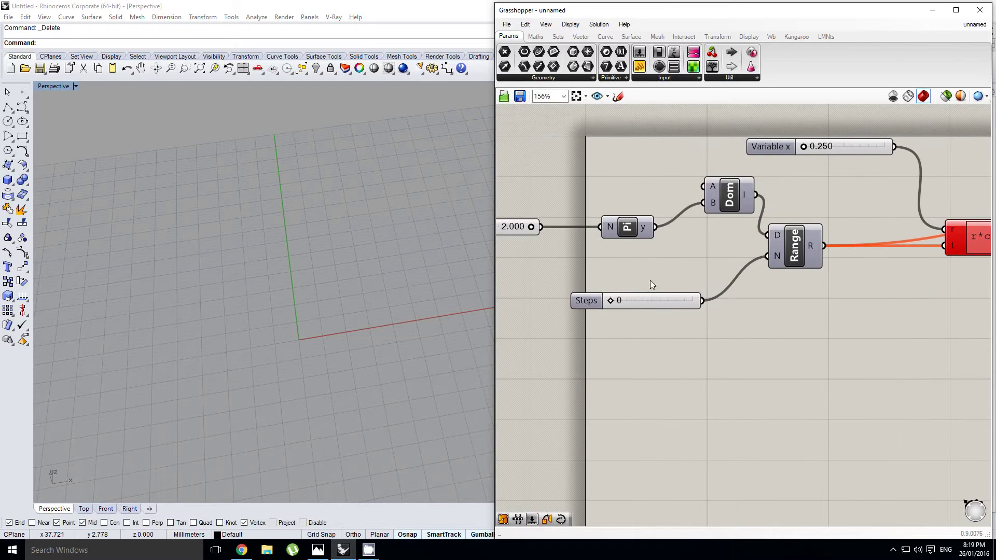
pyautogui.moveTo(609, 304); pyautogui.dragTo(622, 302)
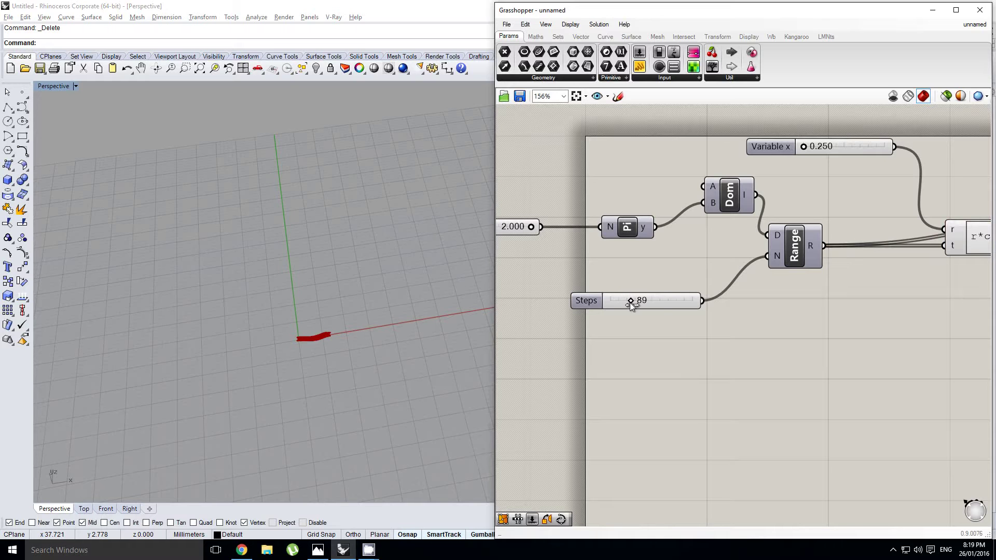
# Switch the Rhino viewport to the Top view and examine the plotted points close up
pyautogui.moveTo(337, 303); pyautogui.dragTo(348, 255, button='right')
pyautogui.scroll(10, 347, 253)
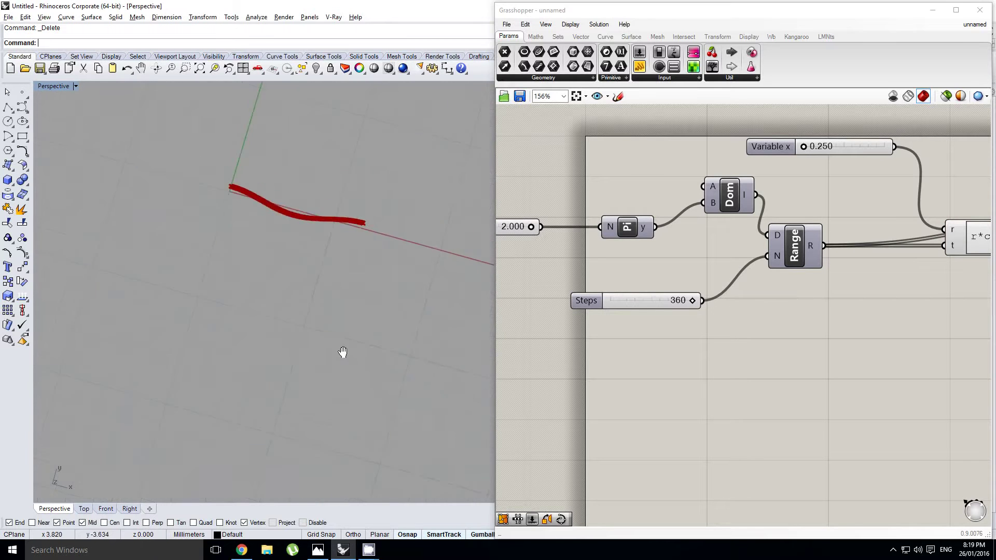
pyautogui.moveTo(343, 353); pyautogui.dragTo(348, 334, button='right')
pyautogui.hotkey('ctrl', 'F1')
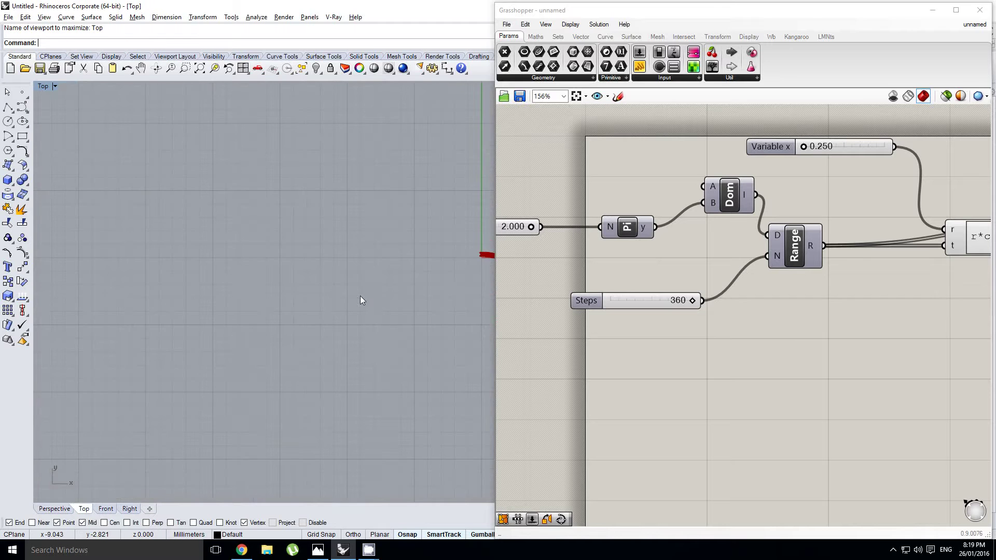
pyautogui.moveTo(485, 257); pyautogui.dragTo(291, 276, button='right')
pyautogui.scroll(15, 297, 283)
pyautogui.scroll(-3, 325, 283)
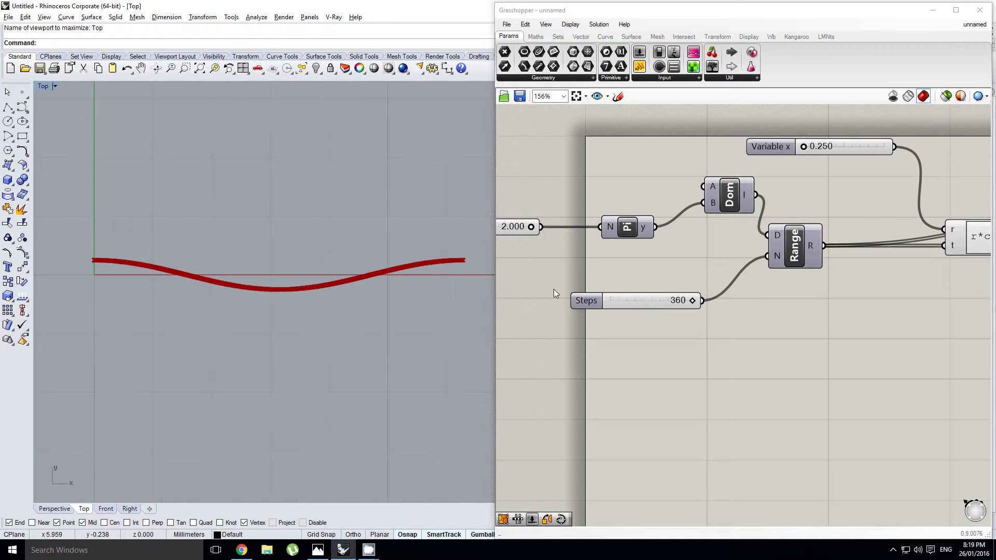
pyautogui.scroll(-4, 754, 283)
pyautogui.scroll(6, 800, 306)
# Examine the Construct Point and Expression components and the list of values output by the Range
pyautogui.click(941, 249)
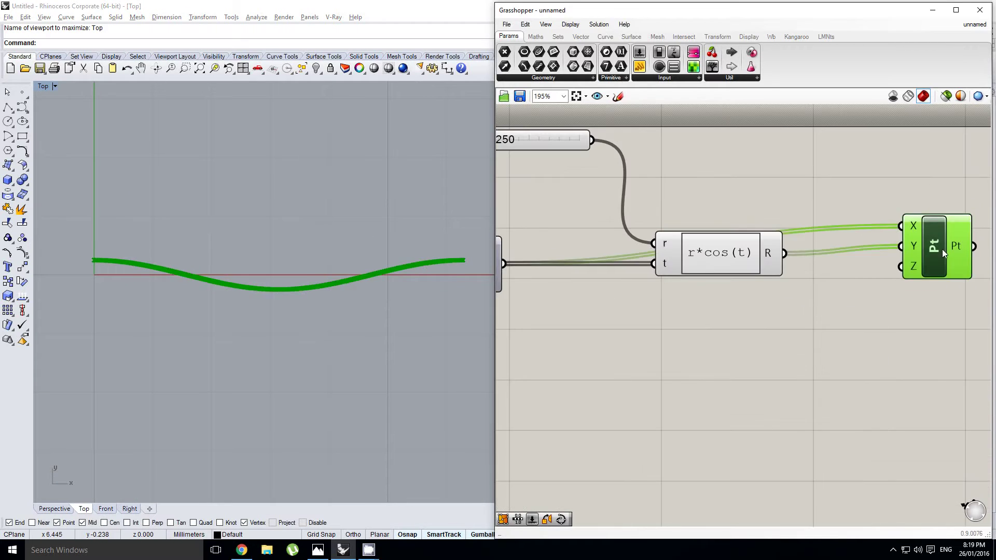
pyautogui.moveTo(225, 285); pyautogui.dragTo(237, 283, button='right')
pyautogui.moveTo(693, 300); pyautogui.dragTo(776, 279, button='right')
pyautogui.scroll(-1, 775, 280)
pyautogui.rightClick(770, 284)
pyautogui.click(765, 290)
pyautogui.scroll(-2, 814, 263)
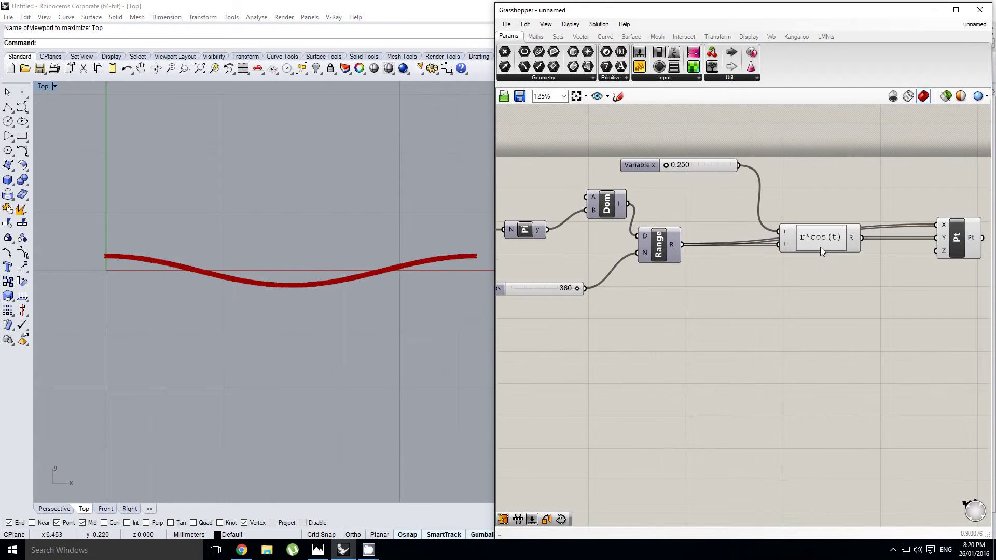
pyautogui.click(820, 247)
pyautogui.moveTo(829, 252); pyautogui.dragTo(814, 262, button='right')
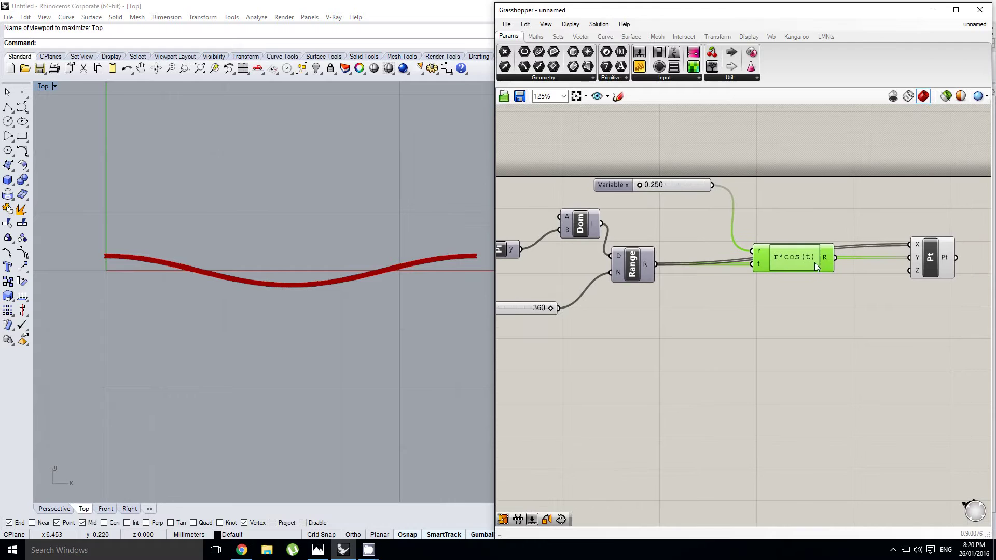
pyautogui.click(643, 273)
pyautogui.moveTo(646, 268)
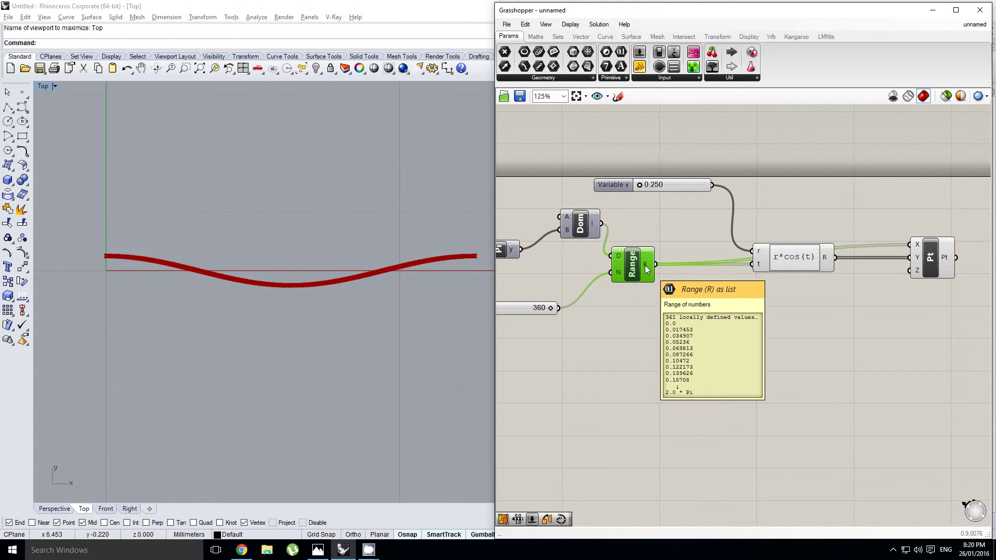
pyautogui.moveTo(638, 266); pyautogui.dragTo(643, 266)
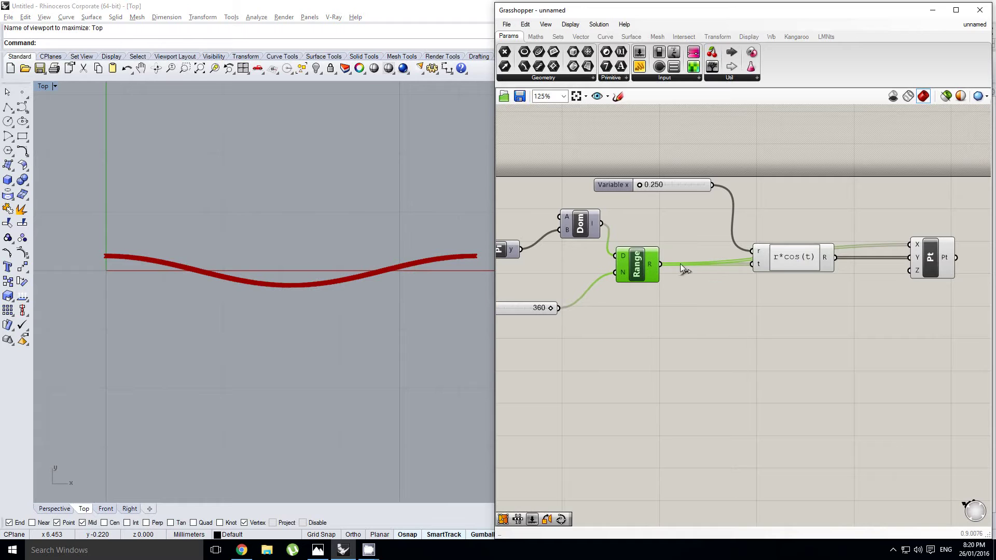
# Duplicate the r*cos(t) Expression below the original and change the copy's formula to r*sin(t)
pyautogui.moveTo(790, 260); pyautogui.dragTo(773, 261, button='right')
pyautogui.doubleClick(796, 257)
pyautogui.keyDown('alt'); pyautogui.moveTo(778, 258); pyautogui.dragTo(778, 290); pyautogui.keyUp('alt')
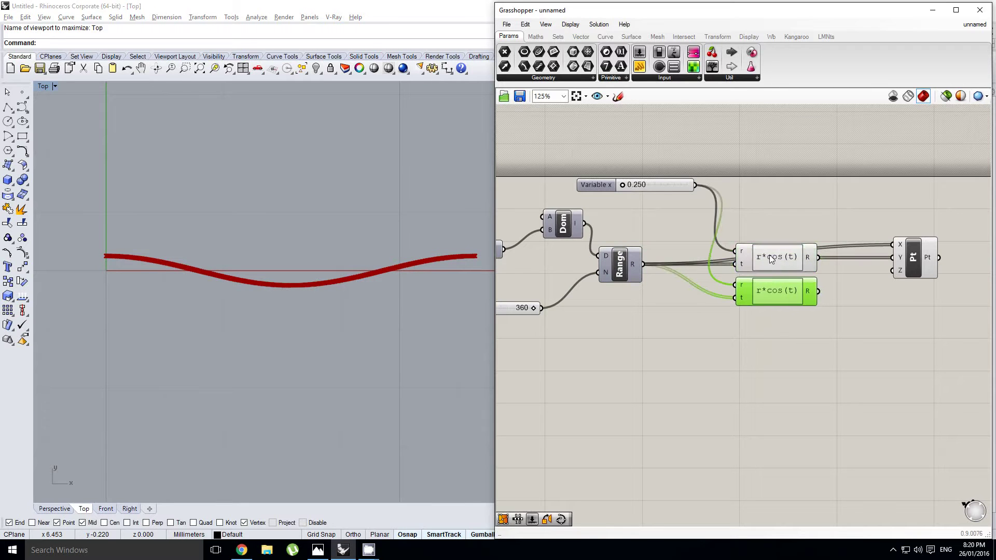
pyautogui.doubleClick(770, 291)
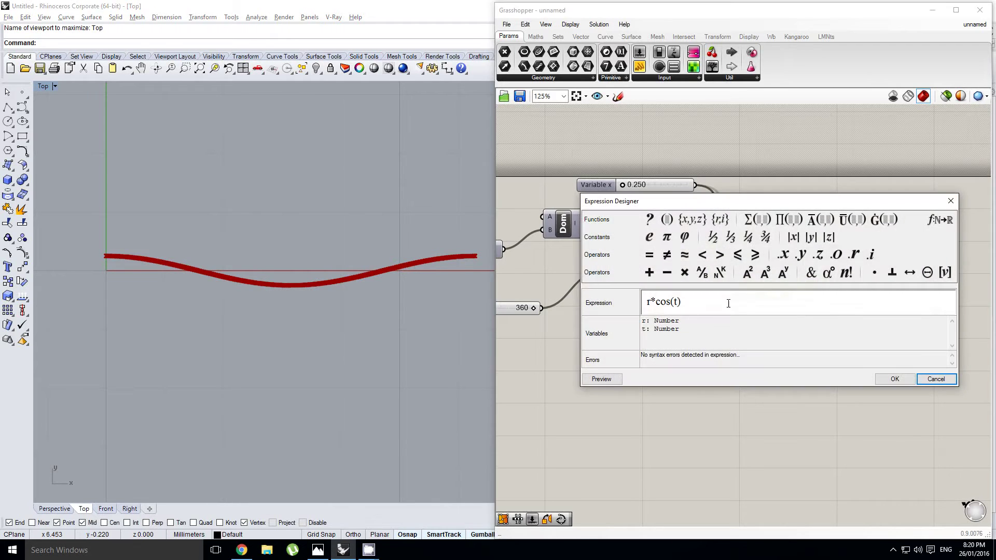
pyautogui.moveTo(672, 301); pyautogui.dragTo(656, 303)
pyautogui.write('sin')
pyautogui.click(876, 379)
# Connect the r*cos(t) result to Construct Point's X input and the r*sin(t) result to its Y input
pyautogui.moveTo(773, 260); pyautogui.dragTo(841, 254)
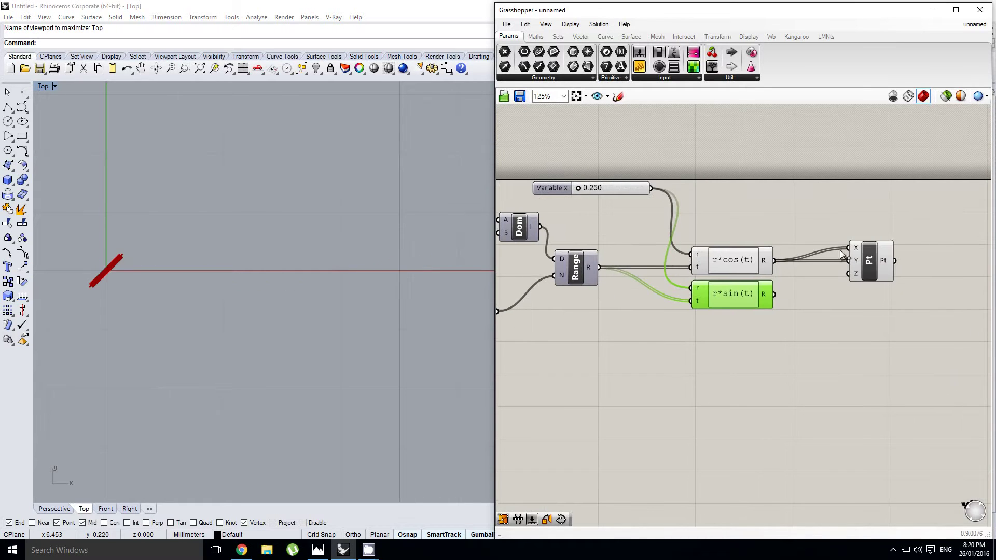
pyautogui.moveTo(774, 294); pyautogui.dragTo(853, 263)
# Set the radius slider connected to both Expressions' r inputs to 21.050
pyautogui.moveTo(581, 189); pyautogui.dragTo(633, 192, button='right')
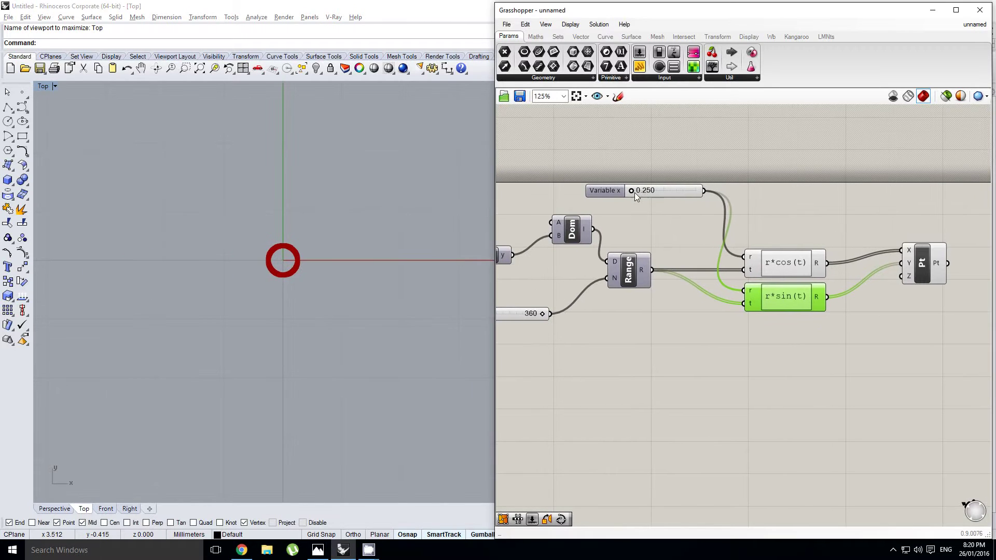
pyautogui.moveTo(632, 191)
pyautogui.mouseDown()
pyautogui.moveTo(652, 194)
pyautogui.moveTo(633, 195)
pyautogui.mouseUp()
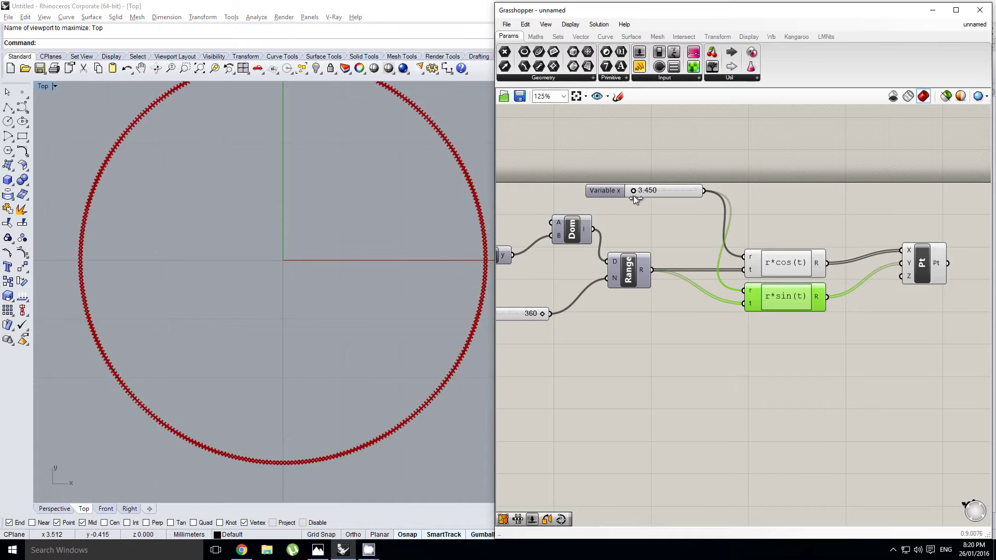
pyautogui.moveTo(380, 240); pyautogui.dragTo(363, 287, button='right')
pyautogui.scroll(-6, 368, 286)
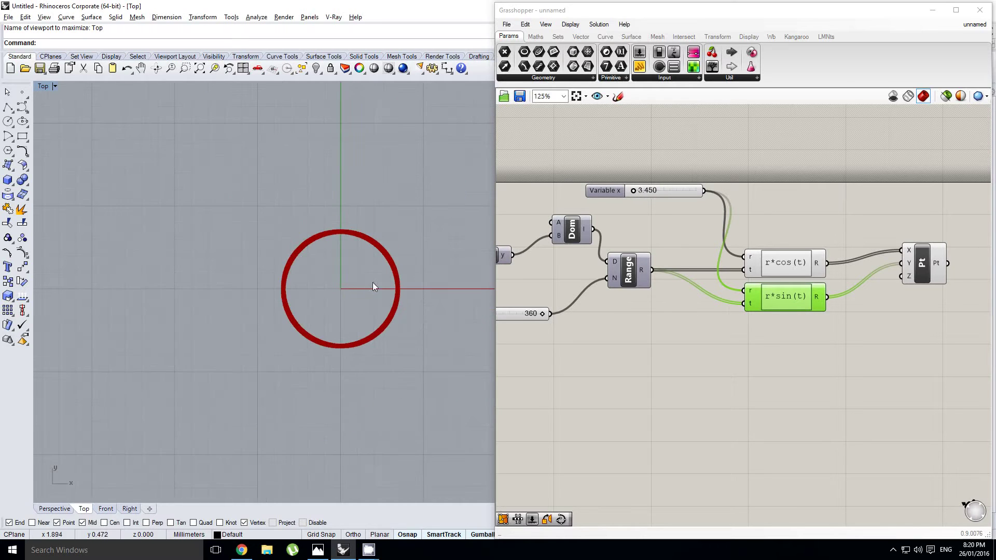
pyautogui.moveTo(633, 191); pyautogui.dragTo(644, 192)
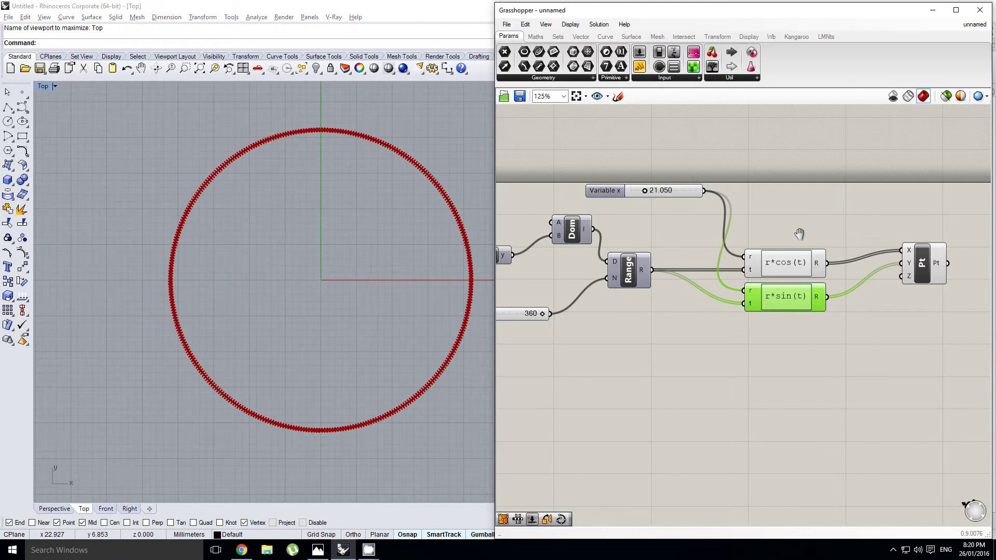
# Add an Interpolate curve component and connect Construct Point's output to its V input
pyautogui.moveTo(945, 241); pyautogui.dragTo(781, 251, button='right')
pyautogui.doubleClick(884, 248)
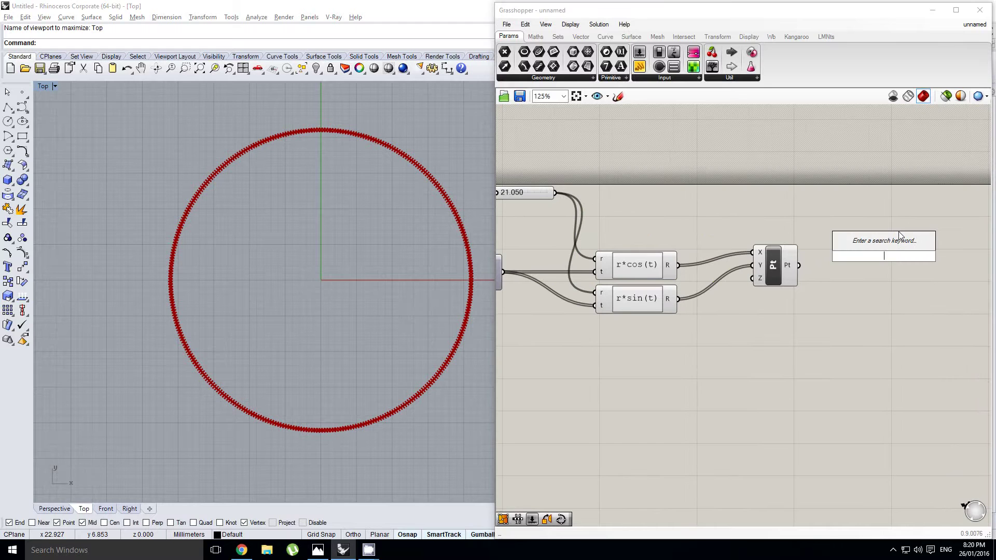
pyautogui.write('intre')
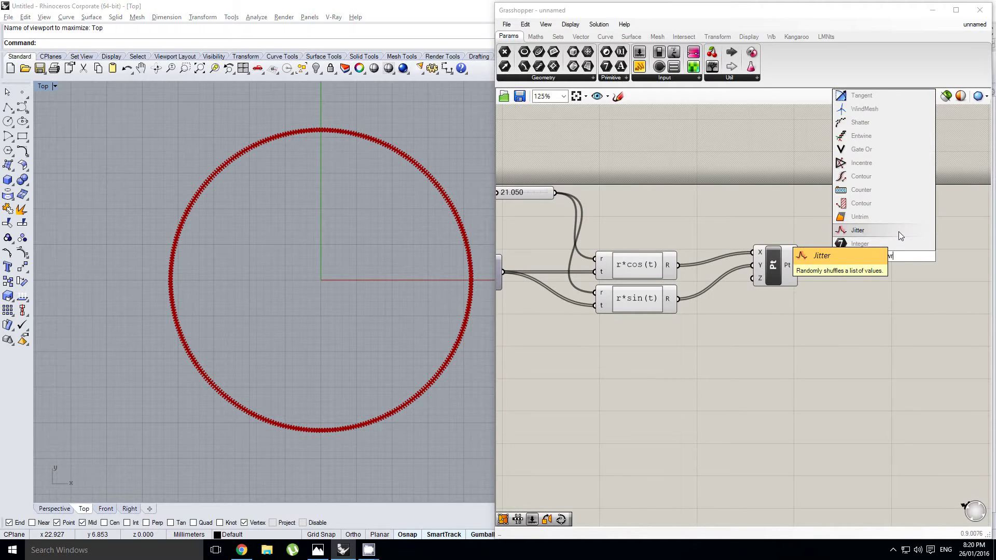
pyautogui.press('BackSpace')
pyautogui.press('BackSpace')
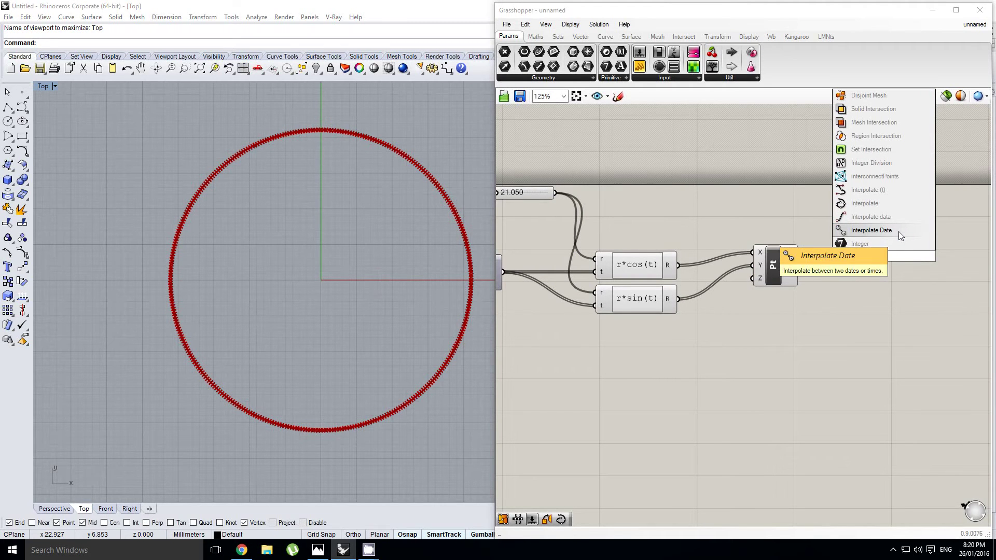
pyautogui.click(891, 204)
pyautogui.moveTo(798, 266); pyautogui.dragTo(851, 257)
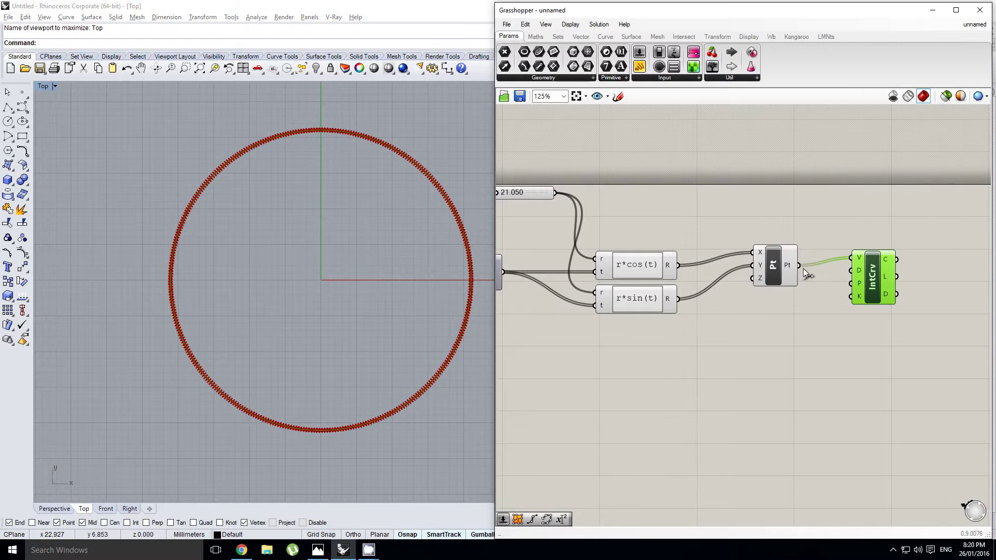
# Turn off the Construct Point component's preview and leave the interpolated curve's preview on
pyautogui.middleClick(792, 269)
pyautogui.click(822, 238)
pyautogui.click(776, 256)
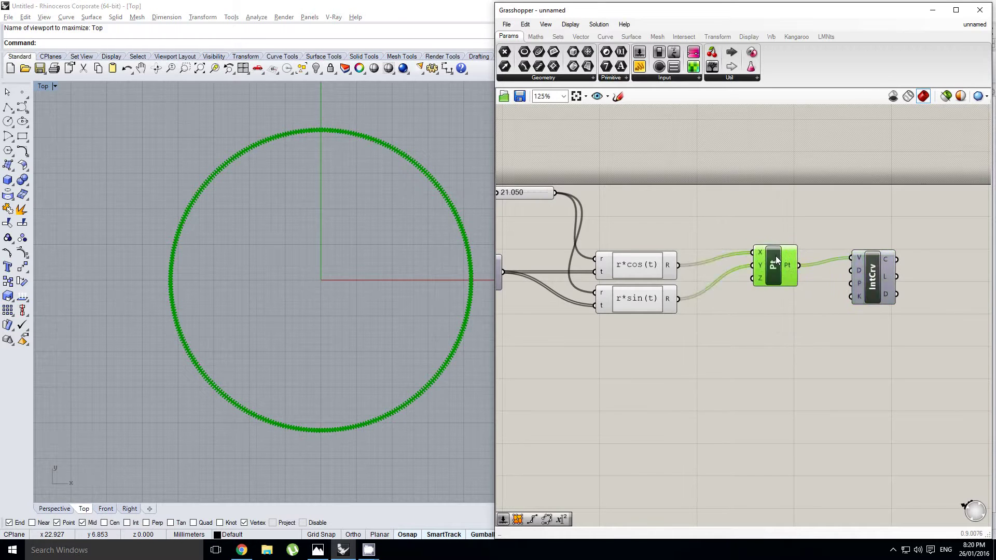
pyautogui.middleClick(776, 256)
pyautogui.click(809, 224)
pyautogui.click(864, 275)
pyautogui.middleClick(865, 275)
pyautogui.click(884, 260)
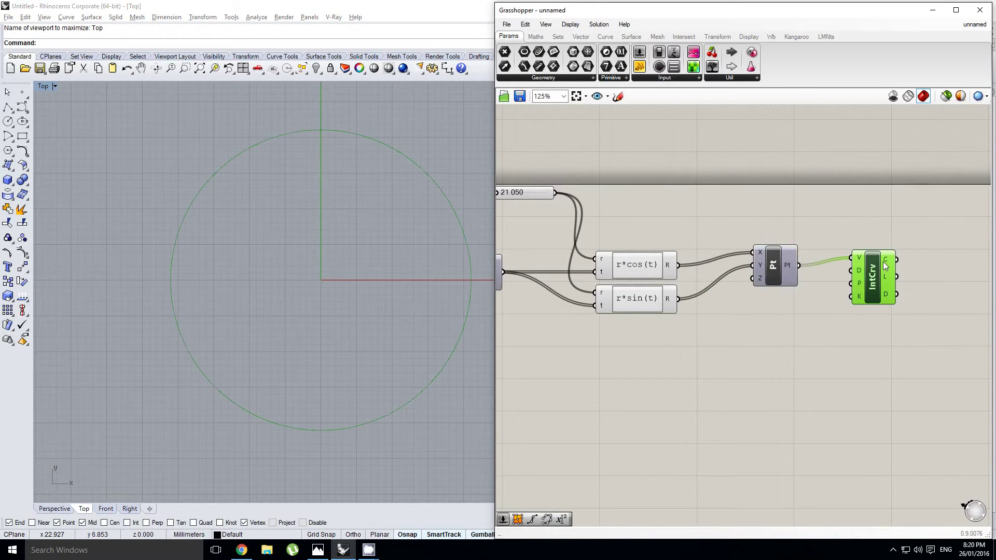
# Review the wiring from the Range through the r*cos(t) and r*sin(t) expressions and Construct Point to the interpolated curve
pyautogui.moveTo(403, 226); pyautogui.dragTo(386, 227, button='right')
pyautogui.click(615, 260)
pyautogui.moveTo(615, 249); pyautogui.dragTo(738, 280, button='right')
pyautogui.click(766, 259)
pyautogui.click(704, 263)
pyautogui.scroll(1, 761, 290)
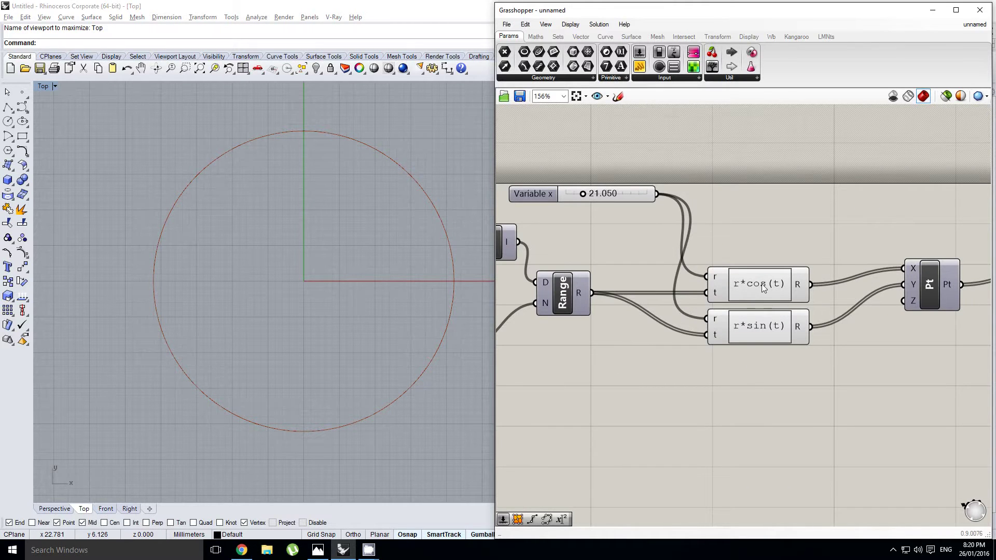
pyautogui.scroll(-1, 783, 316)
pyautogui.scroll(1, 816, 335)
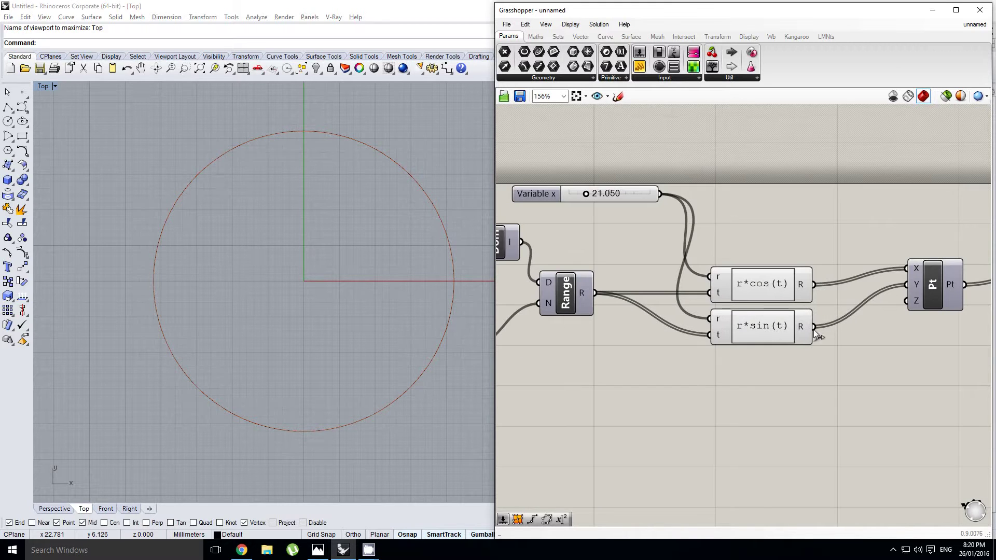
pyautogui.scroll(-2, 783, 329)
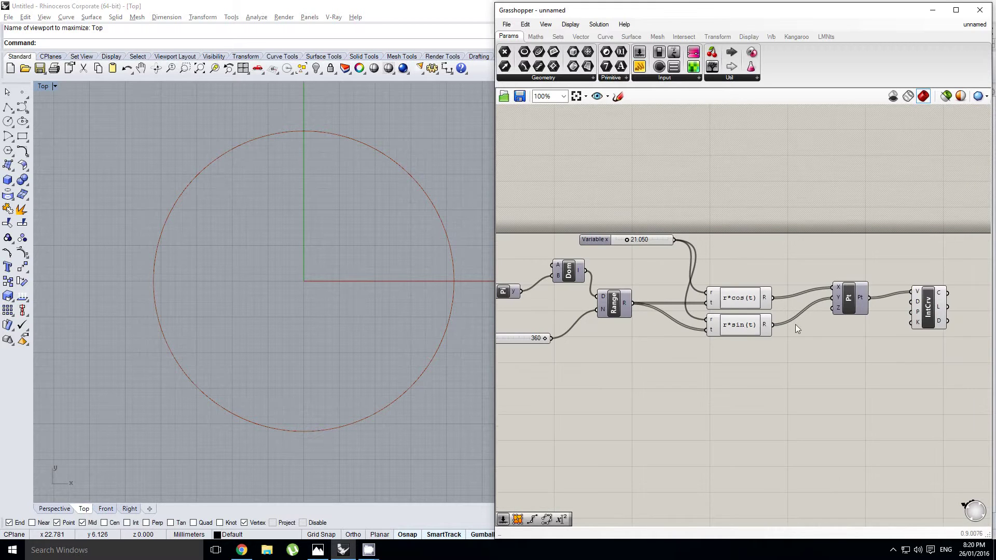
# Lower the Factor slider feeding the Pi component to 0.704
pyautogui.scroll(-2, 798, 325)
pyautogui.scroll(2, 675, 326)
pyautogui.moveTo(675, 325); pyautogui.dragTo(835, 305, button='right')
pyautogui.scroll(1, 672, 282)
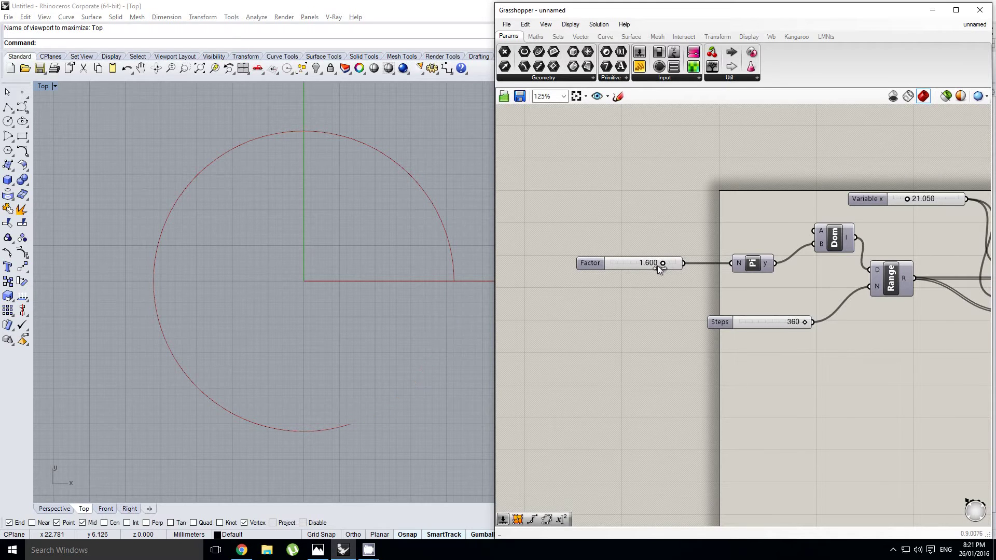
pyautogui.moveTo(658, 266); pyautogui.dragTo(632, 270)
pyautogui.scroll(2, 615, 261)
pyautogui.moveTo(620, 261); pyautogui.dragTo(655, 262, button='right')
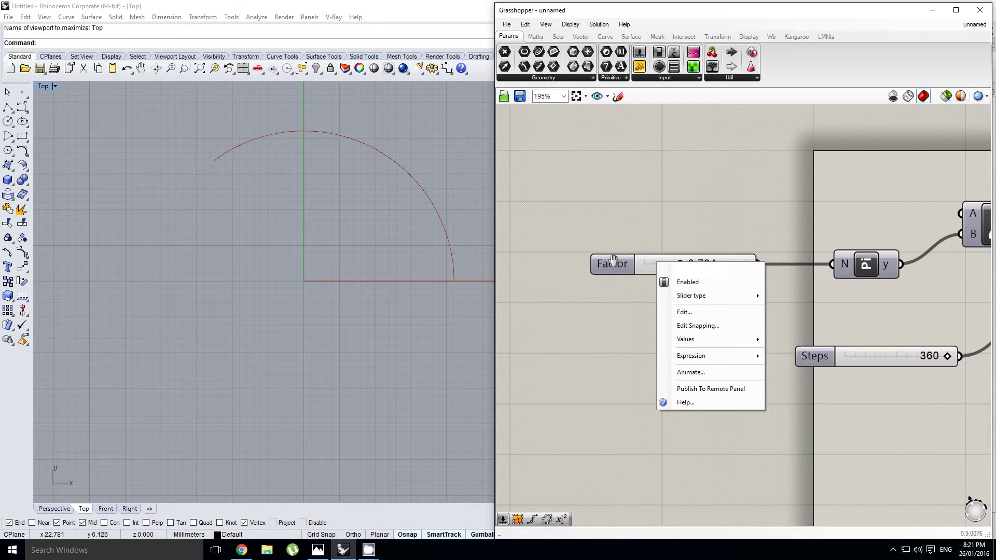
pyautogui.click(613, 275)
pyautogui.click(612, 268)
pyautogui.doubleClick(612, 268)
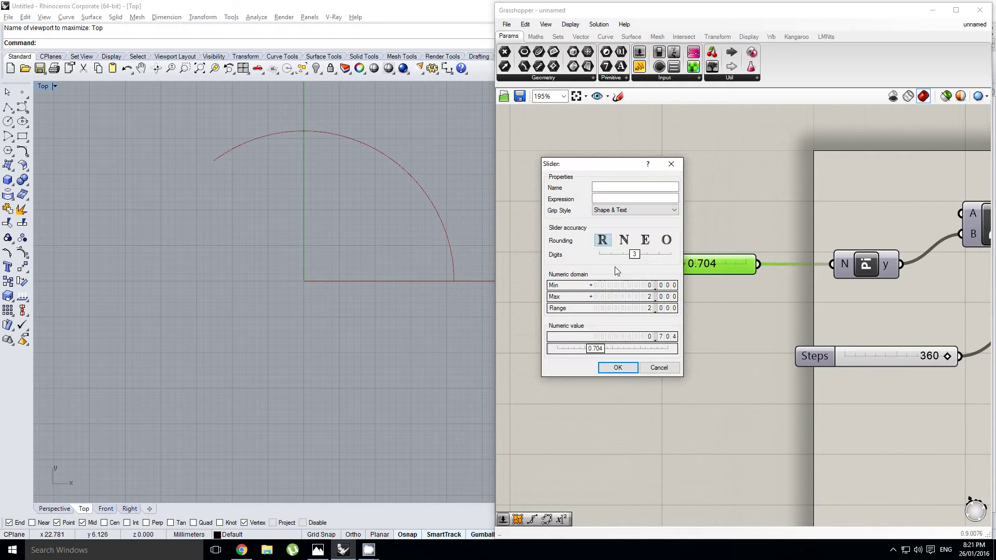
pyautogui.doubleClick(632, 297)
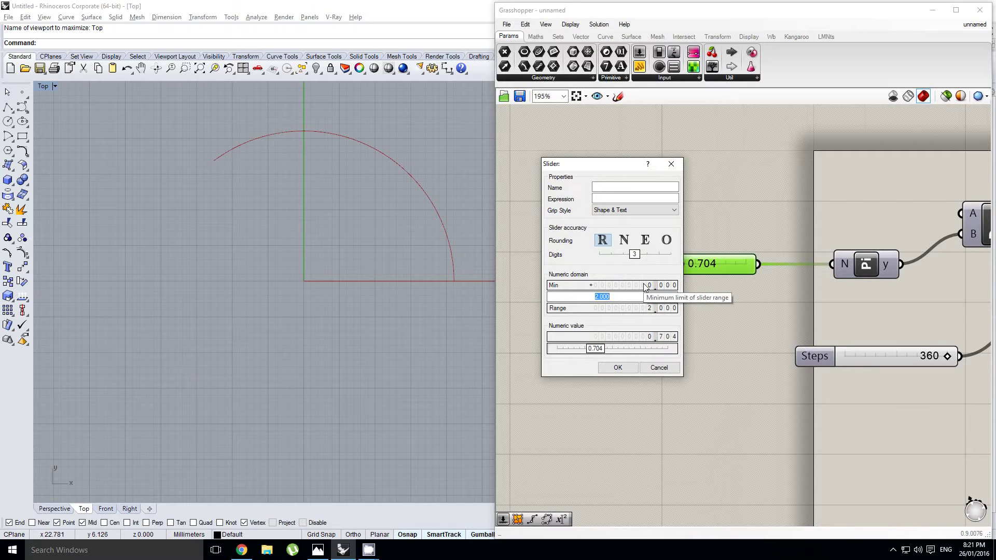
pyautogui.press('Escape')
# Define snapping values for the Factor slider, including 0.5 and 1
pyautogui.rightClick(601, 261)
pyautogui.moveTo(668, 297)
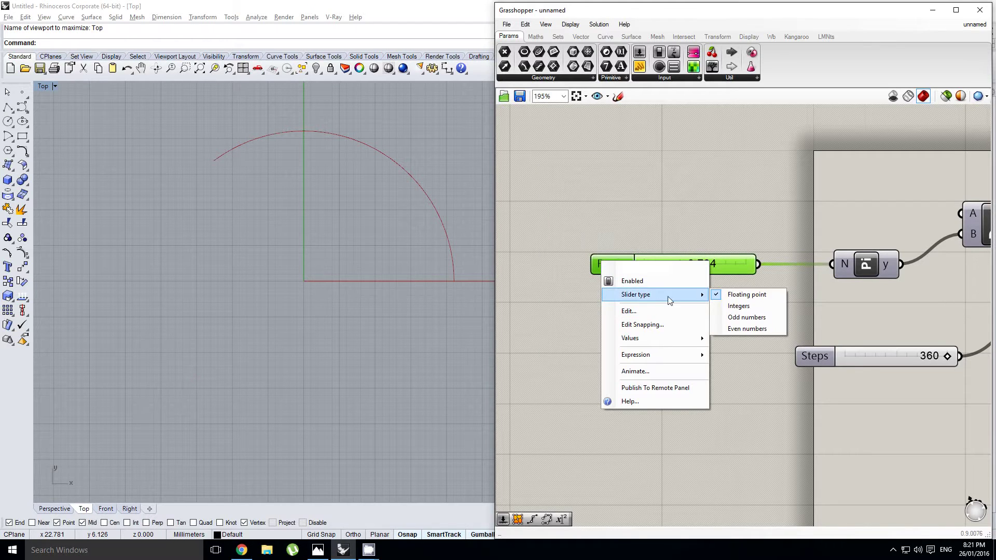
pyautogui.click(642, 325)
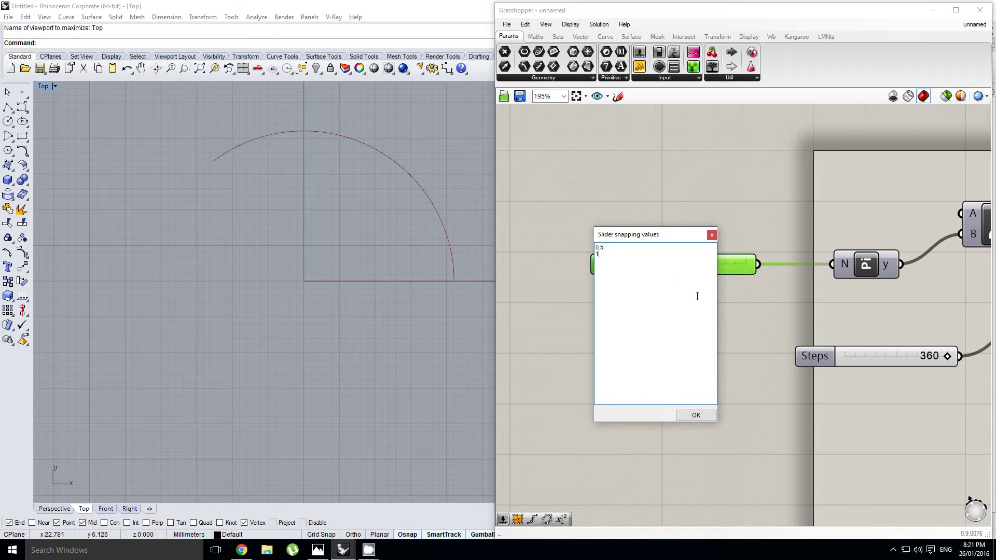
pyautogui.press('Return')
pyautogui.click(689, 419)
# Set the Factor slider to its 0.500 snapping value to draw a quarter circle
pyautogui.moveTo(732, 249); pyautogui.dragTo(651, 279, button='right')
pyautogui.click(660, 281)
pyautogui.moveTo(642, 280); pyautogui.dragTo(636, 280)
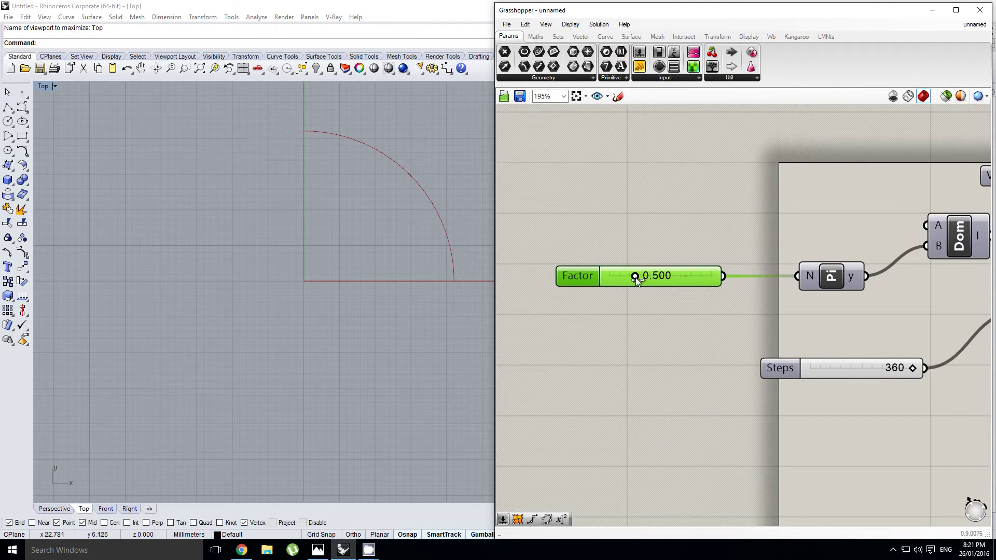
pyautogui.scroll(-3, 636, 278)
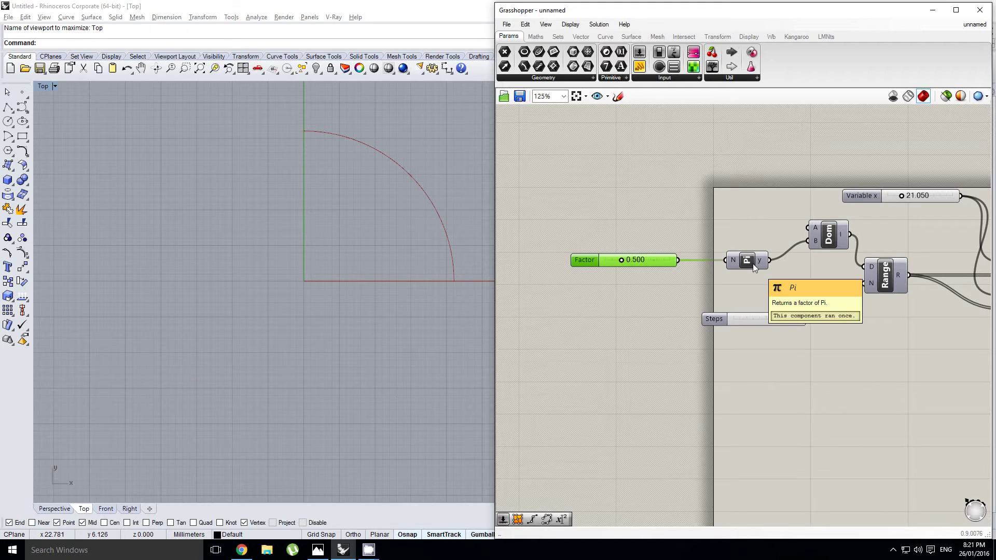
pyautogui.scroll(1, 661, 253)
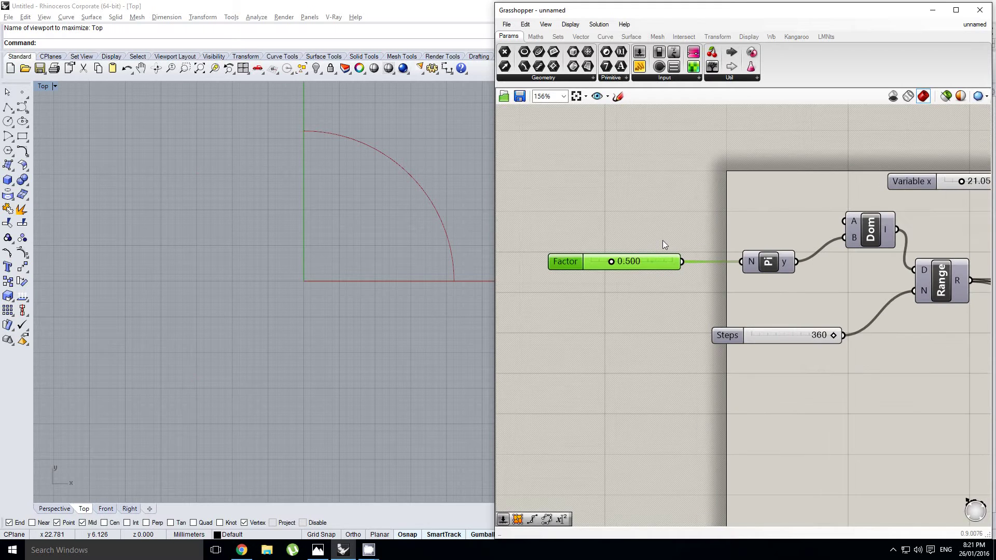
pyautogui.moveTo(663, 243); pyautogui.dragTo(674, 245, button='right')
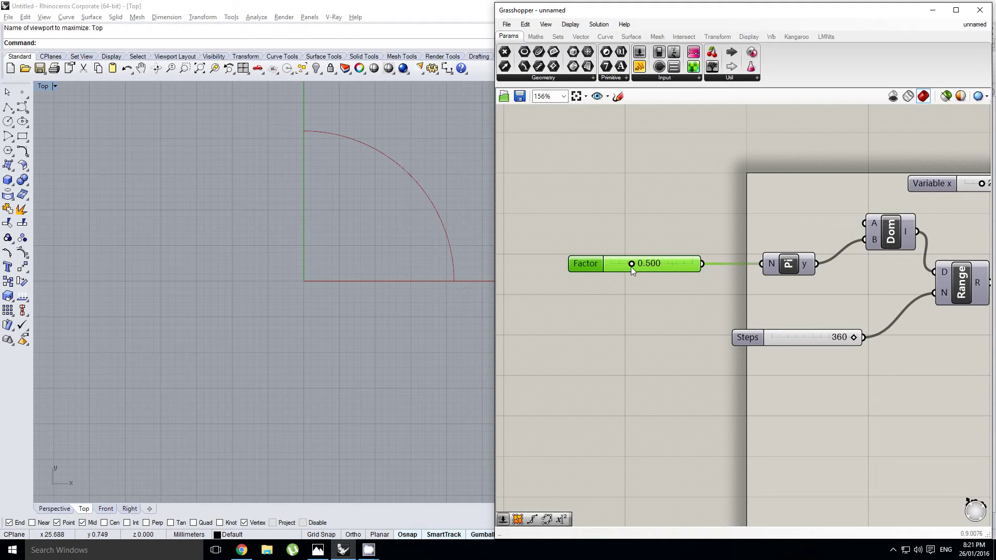
# Raise the Factor slider to 1.000 for a half circle, and on to 1.500 for three quarters
pyautogui.moveTo(645, 265); pyautogui.dragTo(653, 264)
pyautogui.moveTo(805, 248); pyautogui.dragTo(756, 244, button='right')
pyautogui.click(690, 249)
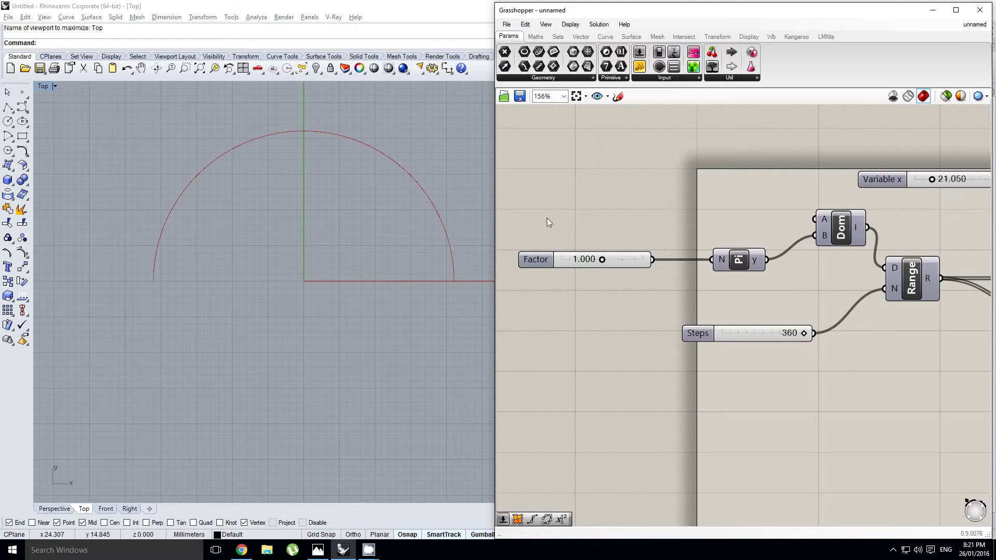
pyautogui.moveTo(602, 260); pyautogui.dragTo(621, 260)
pyautogui.moveTo(337, 282); pyautogui.dragTo(309, 285, button='right')
pyautogui.scroll(-4, 302, 285)
pyautogui.scroll(4, 295, 291)
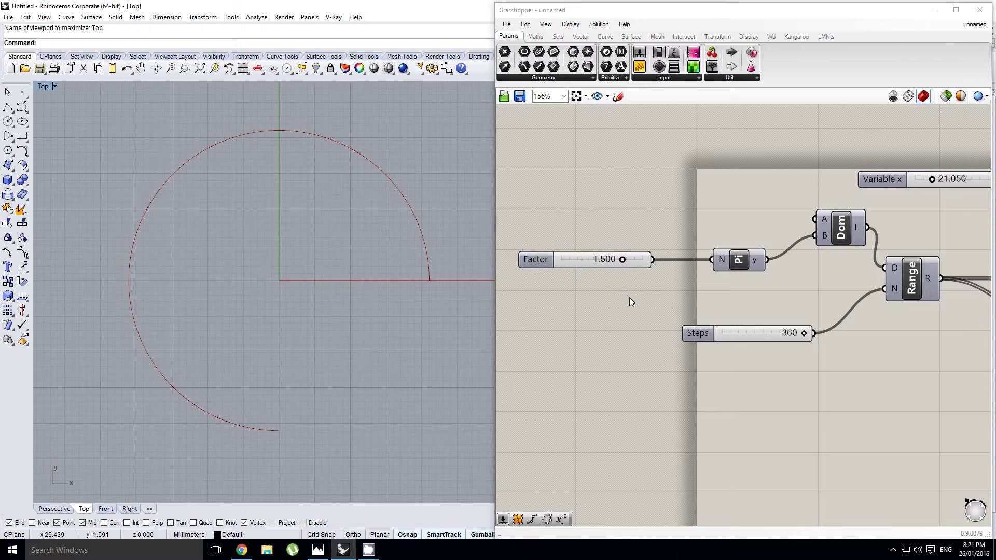
# Set the Factor slider to 2.000 to close the full circle
pyautogui.moveTo(622, 262); pyautogui.dragTo(670, 265)
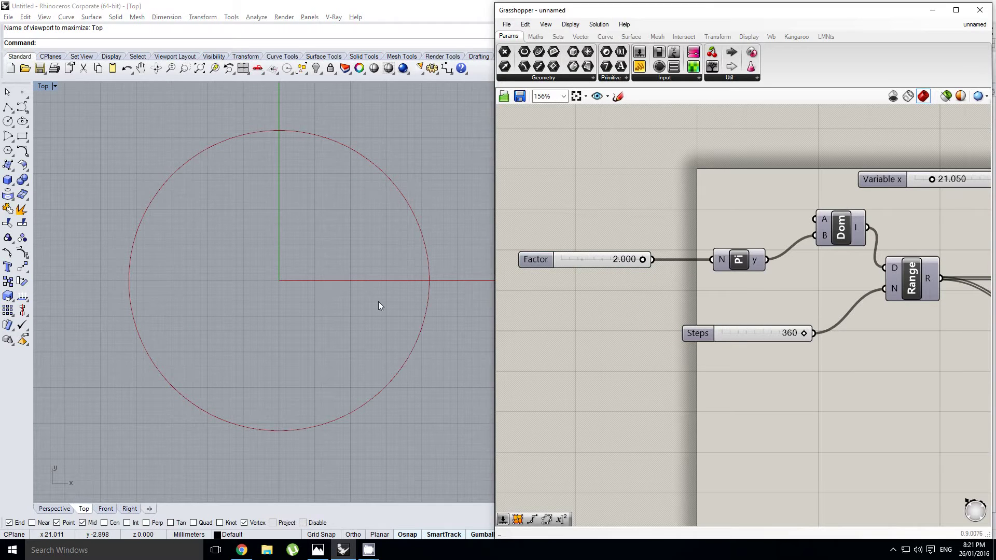
pyautogui.scroll(-2, 324, 271)
pyautogui.moveTo(629, 278); pyautogui.dragTo(653, 271, button='right')
pyautogui.click(633, 266)
# Review the whole circle definition from the Factor and Steps sliders to the Interpolate component
pyautogui.scroll(-1, 580, 258)
pyautogui.scroll(-2, 581, 258)
pyautogui.scroll(1, 803, 278)
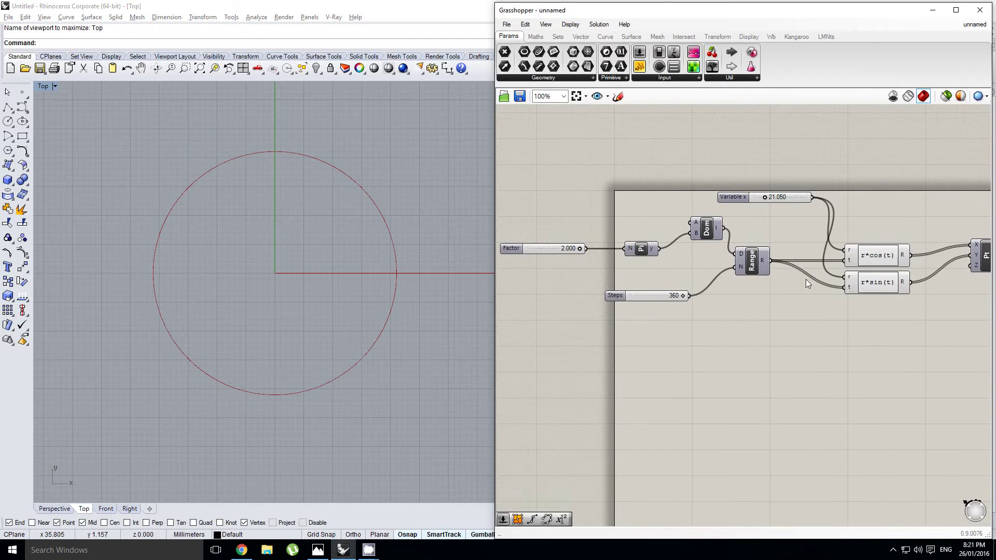
pyautogui.scroll(-1, 789, 273)
pyautogui.scroll(-1, 789, 273)
pyautogui.moveTo(795, 275); pyautogui.dragTo(735, 275, button='right')
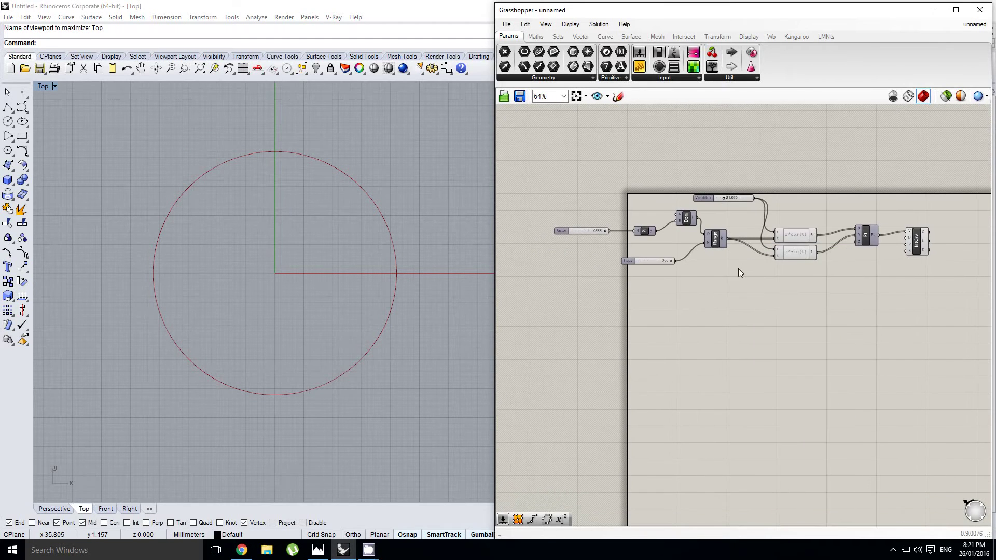
pyautogui.scroll(1, 747, 262)
pyautogui.moveTo(719, 219); pyautogui.dragTo(725, 222, button='right')
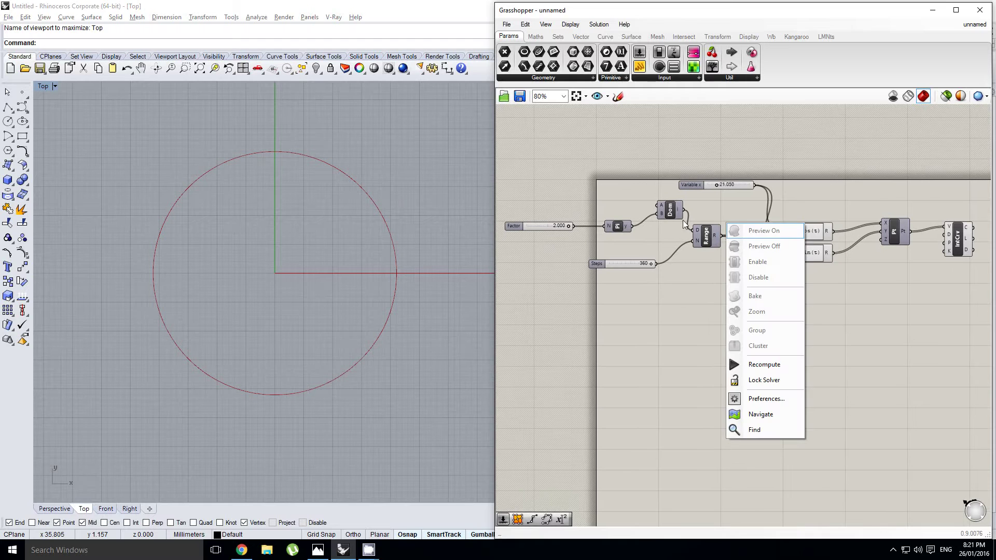
pyautogui.click(845, 250)
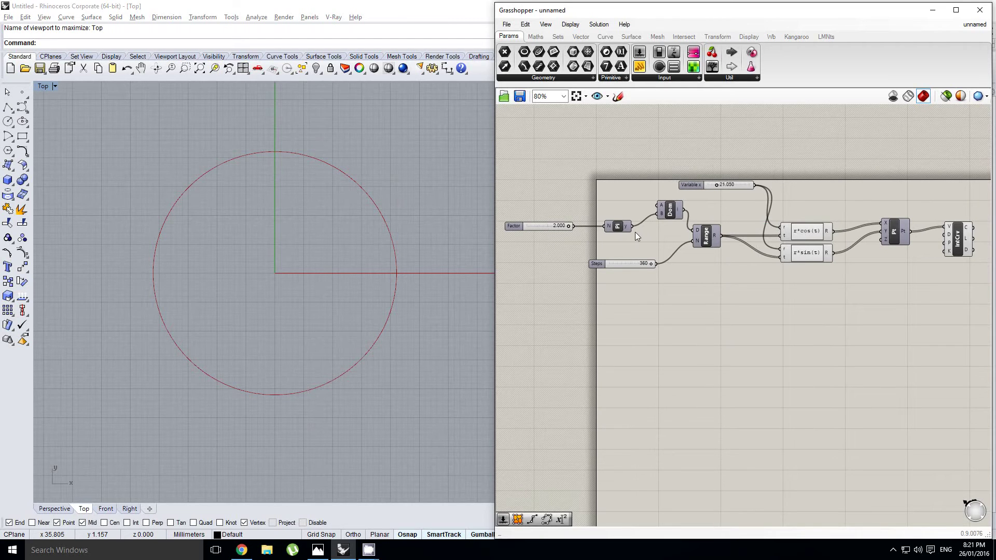
# Duplicate both Expressions, Construct Point and Interpolate below the originals, keeping their input connections
pyautogui.moveTo(634, 232); pyautogui.dragTo(646, 235, button='right')
pyautogui.scroll(-1, 810, 250)
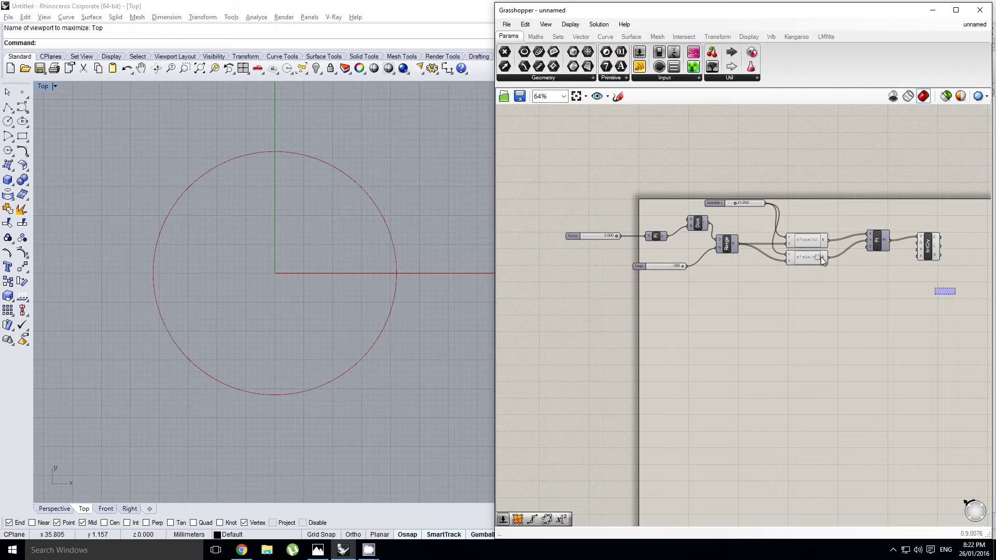
pyautogui.moveTo(820, 256); pyautogui.dragTo(778, 225)
pyautogui.moveTo(813, 252); pyautogui.dragTo(776, 245, button='right')
pyautogui.rightClick(783, 244)
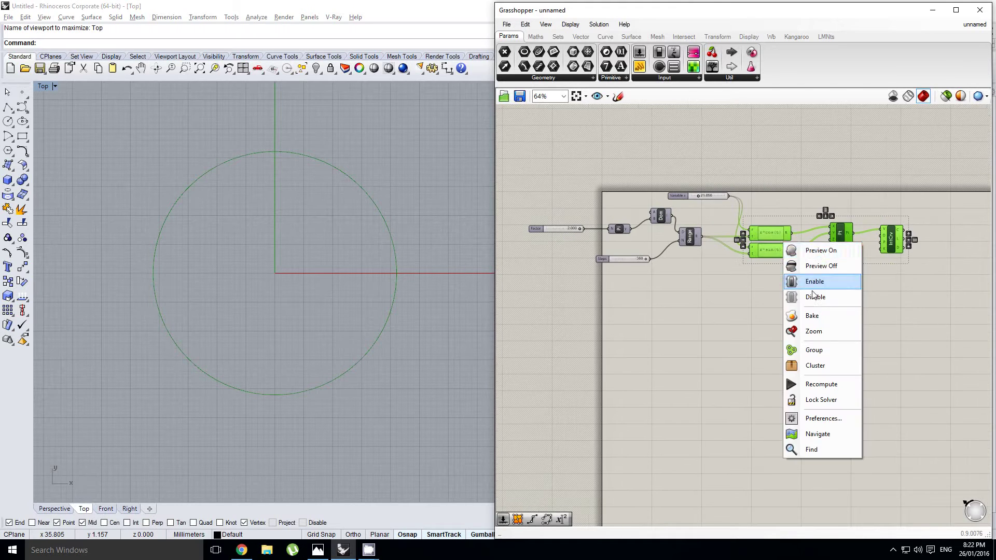
pyautogui.click(780, 268)
pyautogui.scroll(1, 779, 269)
pyautogui.moveTo(952, 289); pyautogui.dragTo(765, 296)
pyautogui.click(766, 273)
# Change the duplicated cosine expression to t*cos(t)
pyautogui.scroll(2, 767, 275)
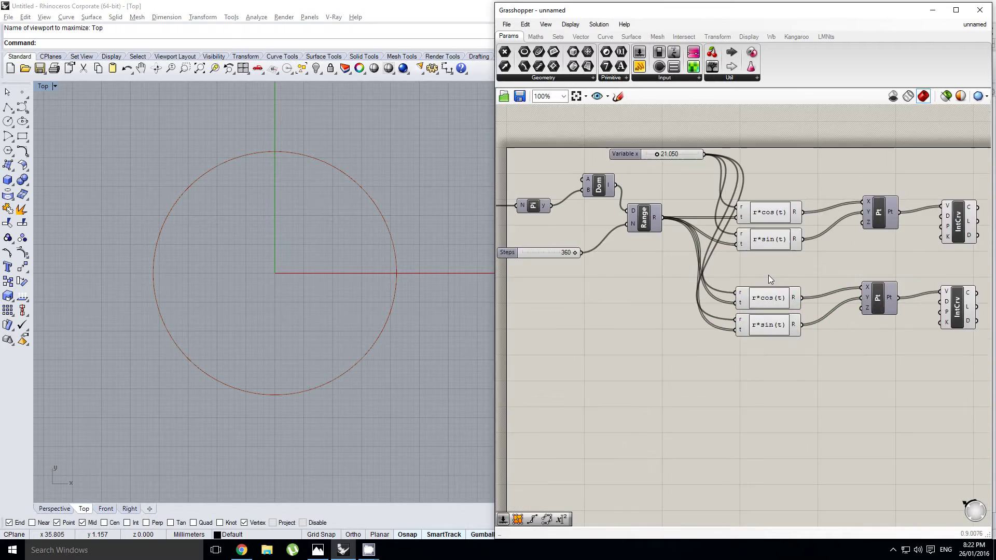
pyautogui.click(763, 298)
pyautogui.doubleClick(762, 310)
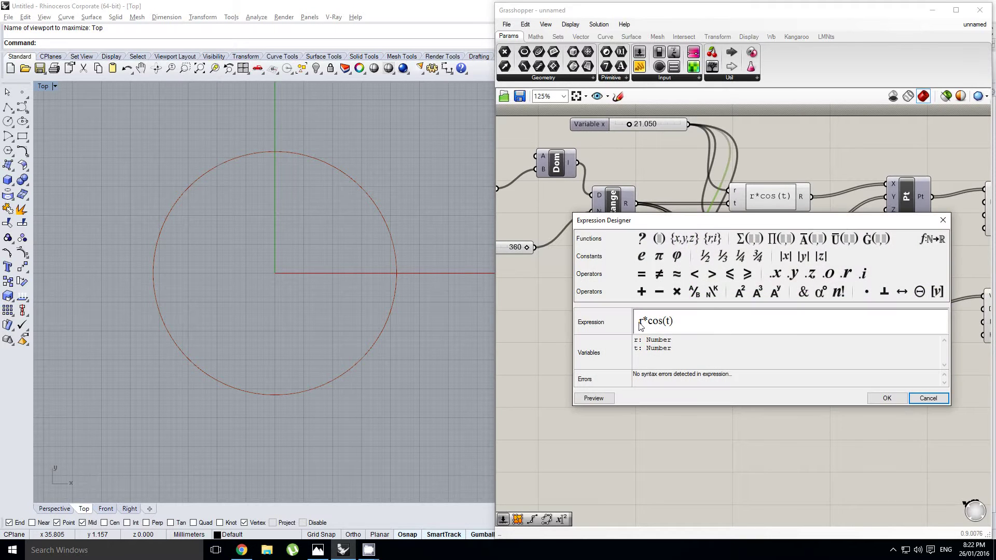
pyautogui.moveTo(643, 321); pyautogui.dragTo(635, 324)
pyautogui.write('t')
pyautogui.click(877, 400)
# Change the duplicated sine expression to t*sin(t)
pyautogui.doubleClick(759, 343)
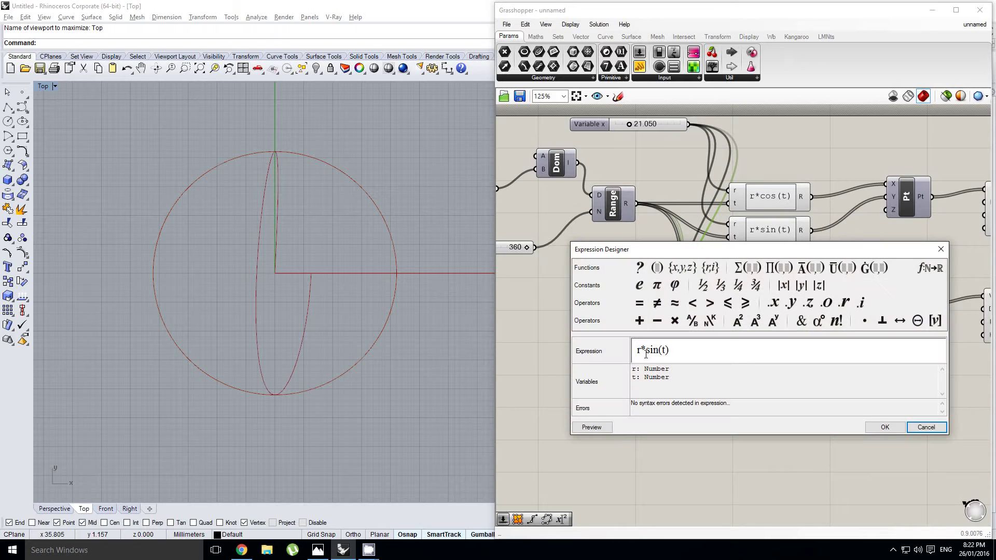
pyautogui.moveTo(644, 350); pyautogui.dragTo(636, 351)
pyautogui.write('t')
pyautogui.click(883, 426)
# Duplicate the Factor and Steps sliders with Pi, Domain and Range below the originals, feeding the t*cos(t) and t*sin(t) expressions
pyautogui.moveTo(787, 315); pyautogui.dragTo(881, 318, button='right')
pyautogui.rightClick(722, 318)
pyautogui.moveTo(633, 298); pyautogui.dragTo(800, 304, button='right')
pyautogui.click(811, 216)
pyautogui.moveTo(811, 216); pyautogui.dragTo(750, 224, button='right')
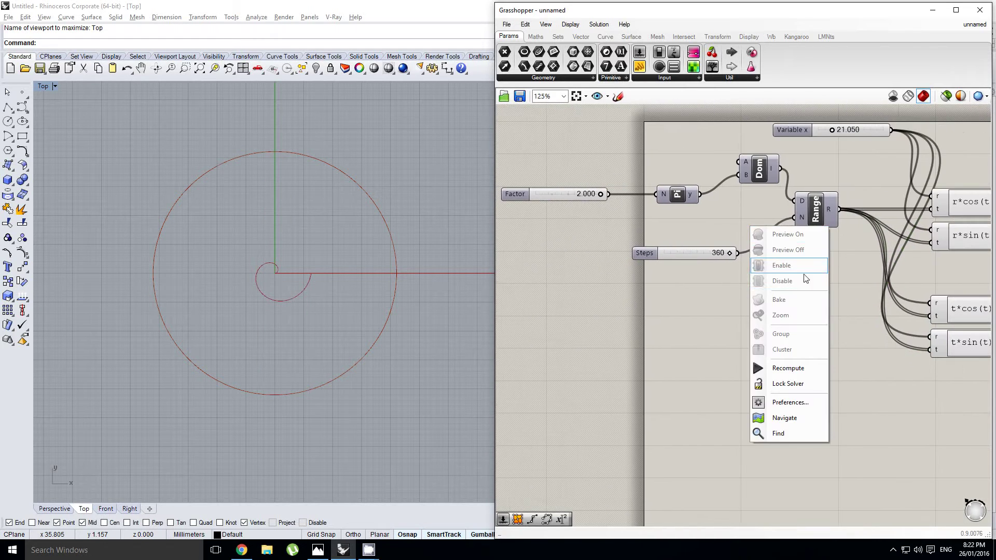
pyautogui.click(851, 294)
pyautogui.moveTo(846, 302); pyautogui.dragTo(532, 161)
pyautogui.scroll(-2, 579, 185)
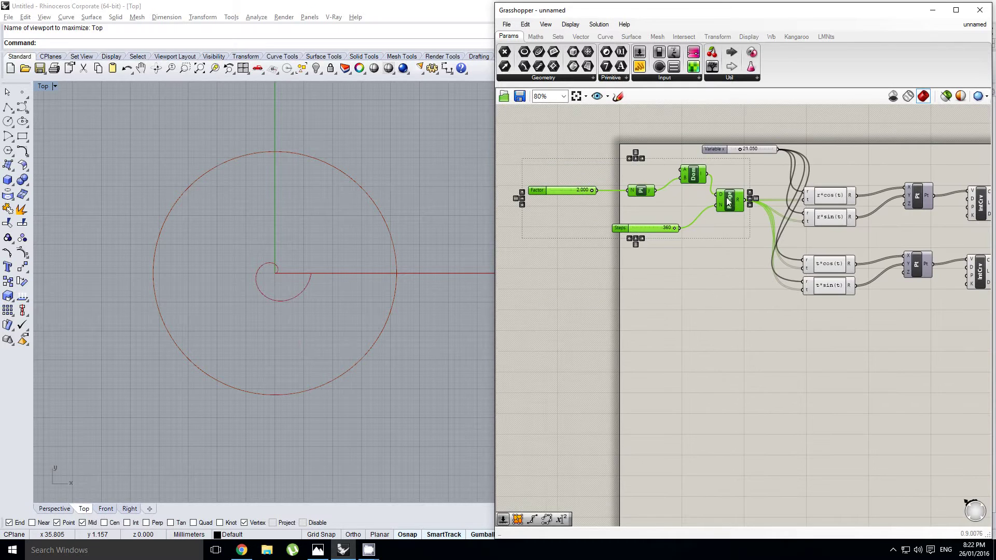
pyautogui.keyDown('alt'); pyautogui.moveTo(728, 201); pyautogui.dragTo(804, 290); pyautogui.keyUp('alt')
pyautogui.moveTo(666, 268); pyautogui.dragTo(684, 270, button='right')
pyautogui.click(617, 297)
# Raise the maximum of the duplicated Factor slider
pyautogui.doubleClick(541, 280)
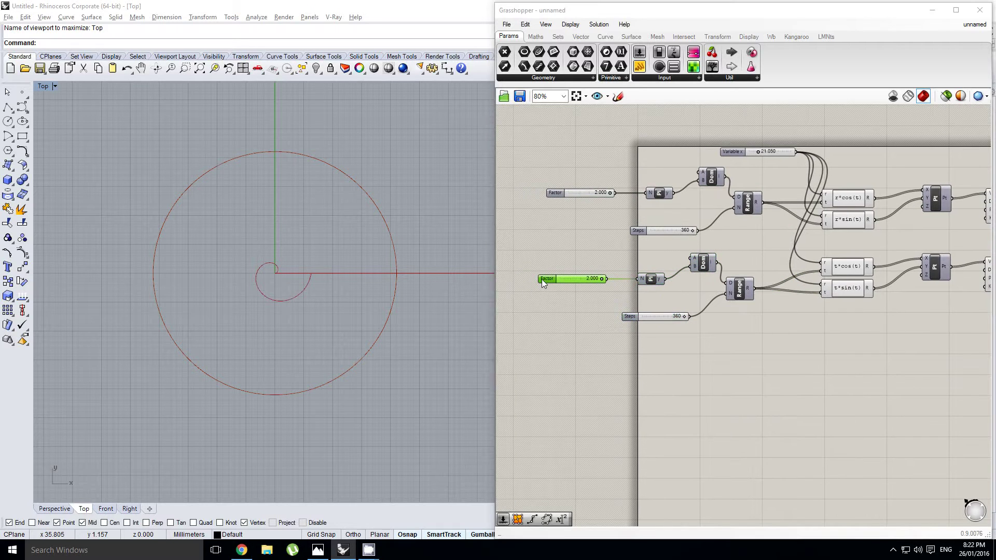
pyautogui.doubleClick(541, 279)
pyautogui.doubleClick(555, 308)
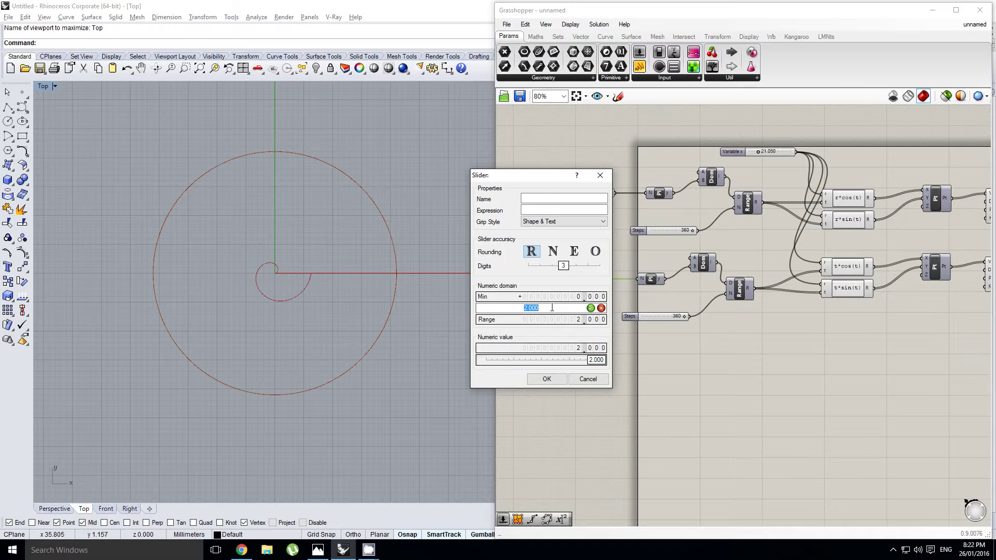
pyautogui.click(547, 378)
# Switch the Rhino viewport from Top to Perspective and frame the spiral
pyautogui.moveTo(276, 294); pyautogui.dragTo(262, 294, button='right')
pyautogui.hotkey('ctrl', 'F4')
pyautogui.moveTo(323, 311); pyautogui.dragTo(336, 259, button='right')
# Read the lower Range's output values in a temporary Panel and delete that Panel
pyautogui.moveTo(775, 312); pyautogui.dragTo(801, 267, button='right')
pyautogui.scroll(2, 861, 283)
pyautogui.scroll(1, 780, 260)
pyautogui.rightClick(742, 209)
pyautogui.moveTo(637, 66); pyautogui.dragTo(838, 384)
pyautogui.moveTo(831, 363); pyautogui.dragTo(760, 336, button='right')
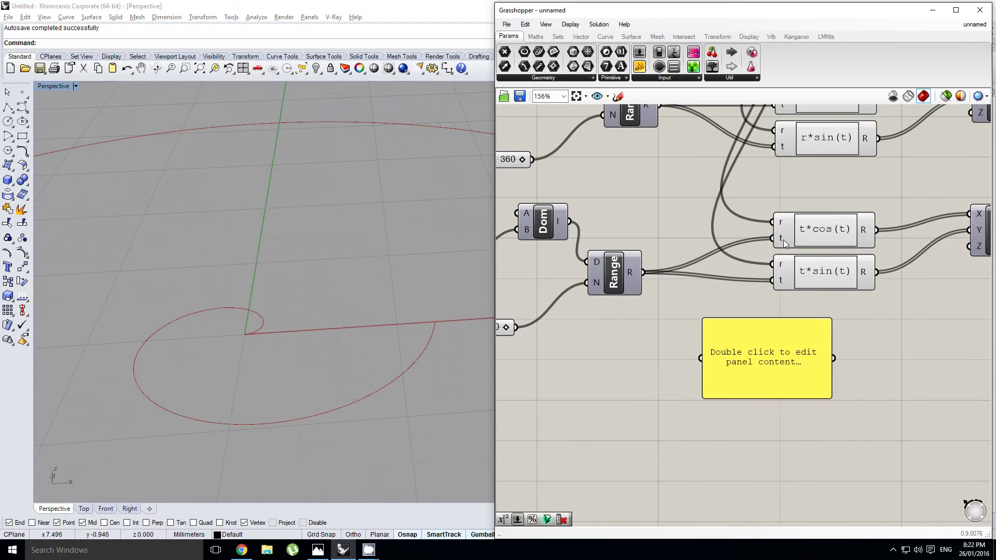
pyautogui.scroll(-1, 783, 239)
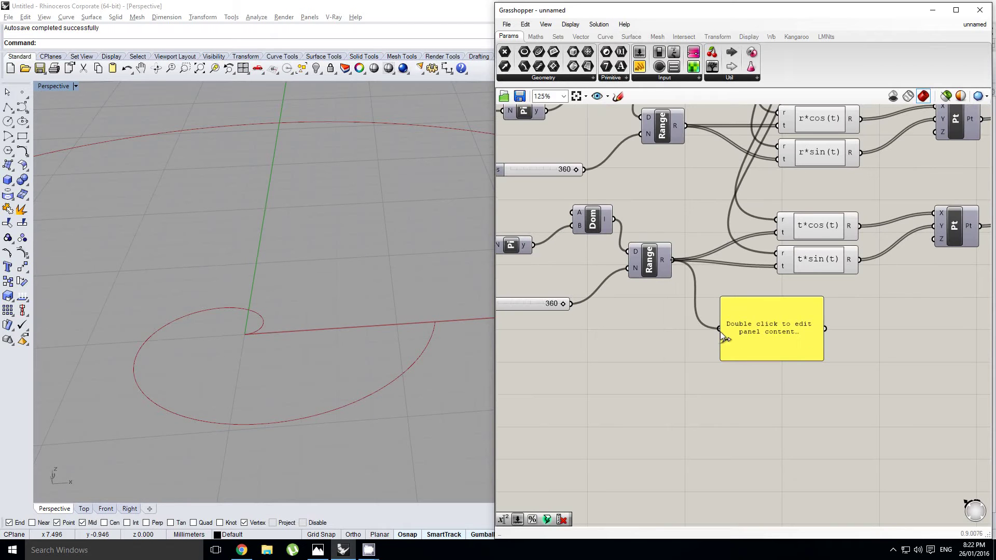
pyautogui.scroll(1, 747, 328)
pyautogui.moveTo(838, 297); pyautogui.dragTo(844, 378)
pyautogui.click(772, 327)
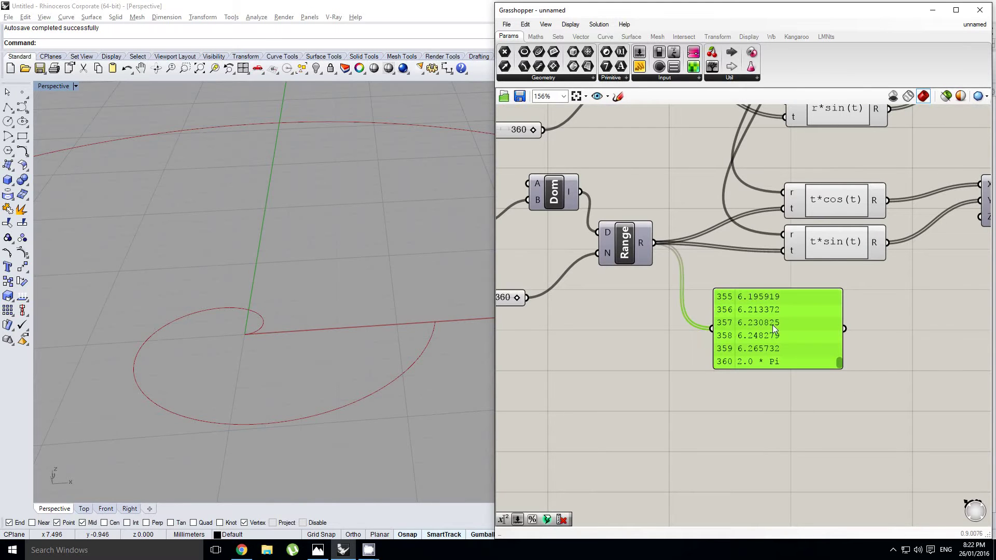
pyautogui.press('Delete')
# Set the lower Factor slider to 17.667 to add more turns to the spiral
pyautogui.scroll(-3, 927, 345)
pyautogui.scroll(1, 733, 344)
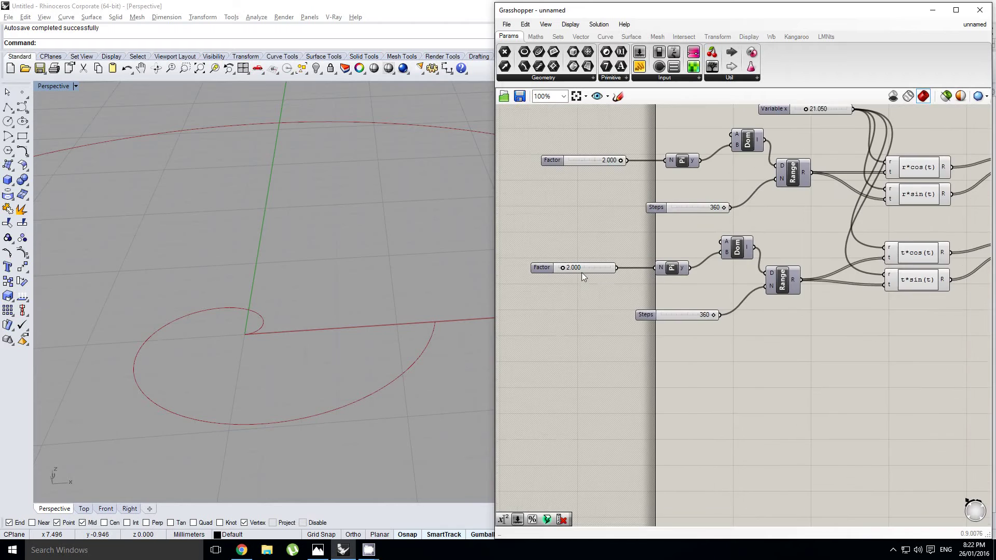
pyautogui.scroll(2, 581, 273)
pyautogui.scroll(-2, 341, 313)
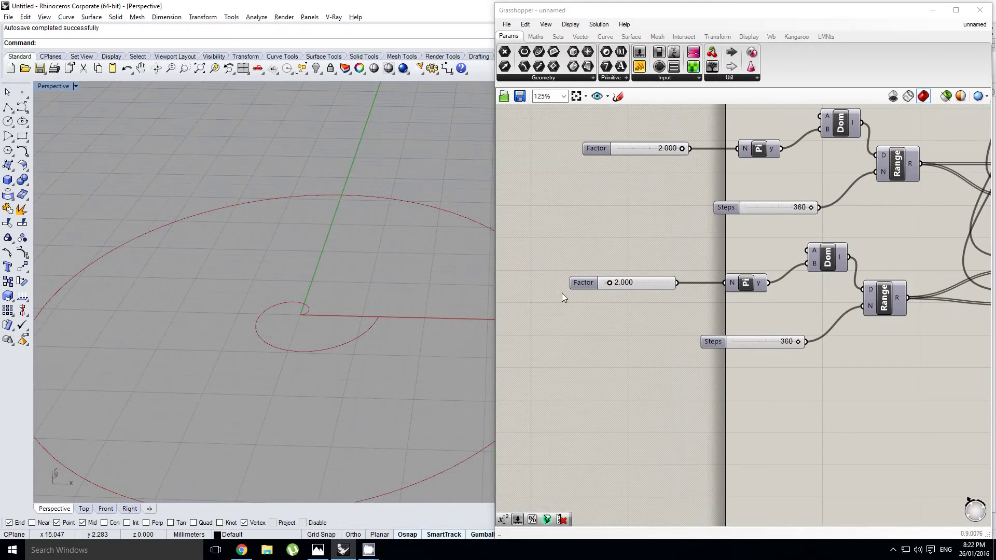
pyautogui.scroll(1, 601, 281)
pyautogui.middleClick(601, 285)
pyautogui.click(617, 285)
pyautogui.moveTo(612, 285); pyautogui.dragTo(664, 290)
pyautogui.scroll(-3, 324, 294)
pyautogui.moveTo(766, 321); pyautogui.dragTo(695, 321, button='right')
pyautogui.scroll(-6, 654, 312)
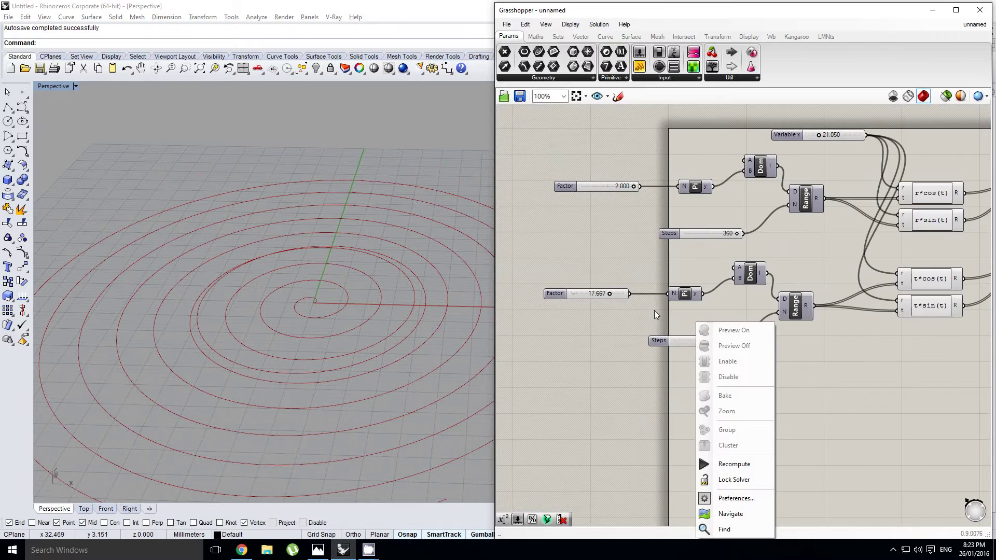
pyautogui.scroll(3, 736, 324)
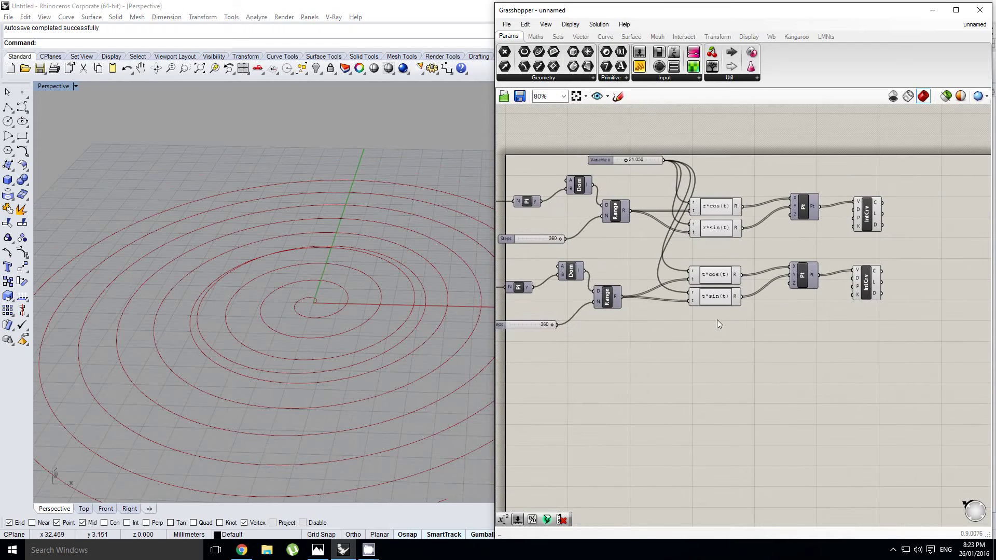
pyautogui.scroll(3, 717, 319)
pyautogui.doubleClick(717, 318)
pyautogui.click(661, 306)
pyautogui.keyDown('alt'); pyautogui.moveTo(703, 275); pyautogui.dragTo(706, 331); pyautogui.keyUp('alt')
pyautogui.press('Delete')
# Connect the lower Range's output to the Z input of the spiral's point component and view the resulting helix in perspective
pyautogui.scroll(-1, 590, 301)
pyautogui.moveTo(590, 302); pyautogui.dragTo(633, 310, button='right')
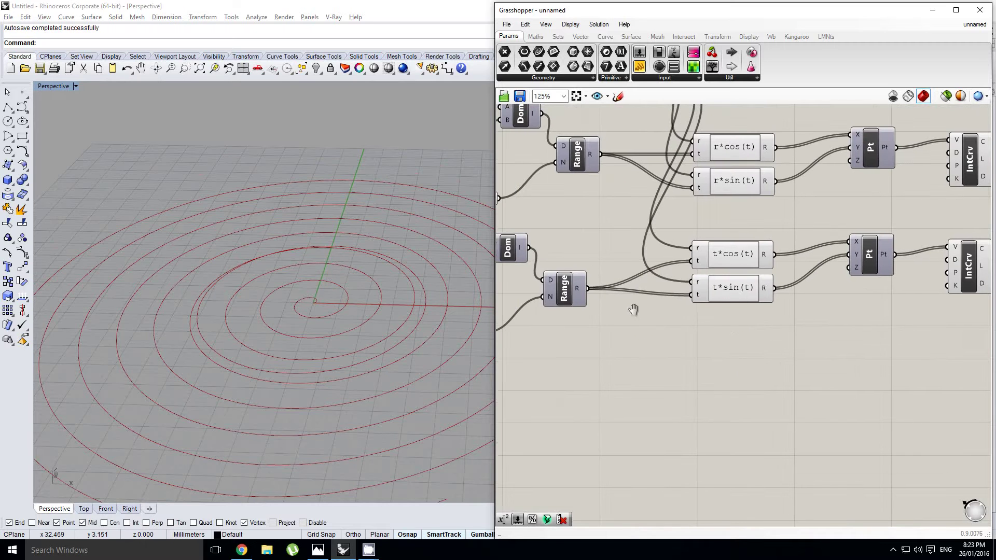
pyautogui.moveTo(587, 288); pyautogui.dragTo(852, 268)
pyautogui.moveTo(391, 340); pyautogui.dragTo(326, 265, button='right')
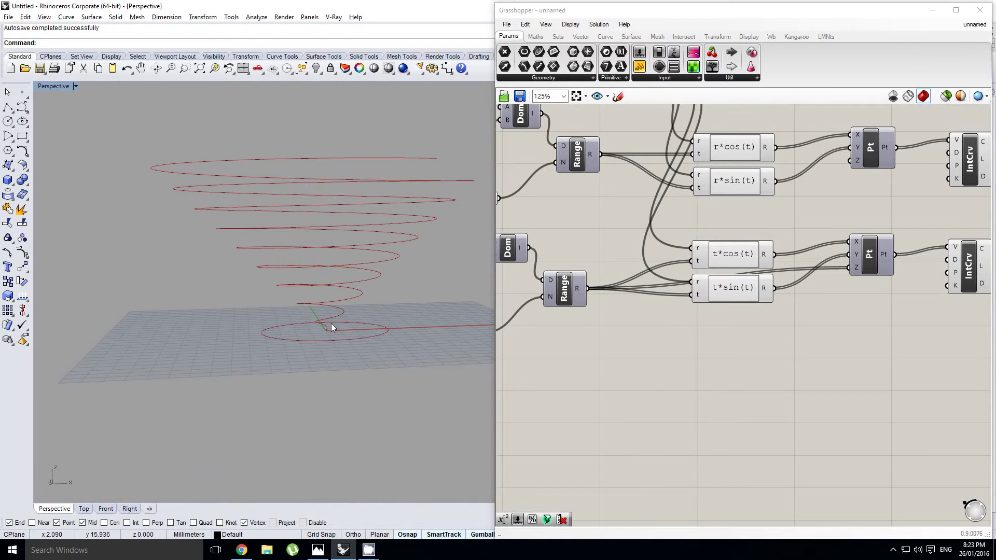
pyautogui.moveTo(331, 322); pyautogui.dragTo(378, 291, button='right')
pyautogui.moveTo(633, 305); pyautogui.dragTo(732, 321, button='right')
pyautogui.click(692, 301)
pyautogui.scroll(-3, 770, 322)
# Switch to the browser and examine the parametric equations of the sixth heart curve on the MathWorld Heart Curve page
pyautogui.hotkey('alt', 'Tab')
pyautogui.press('Tab')
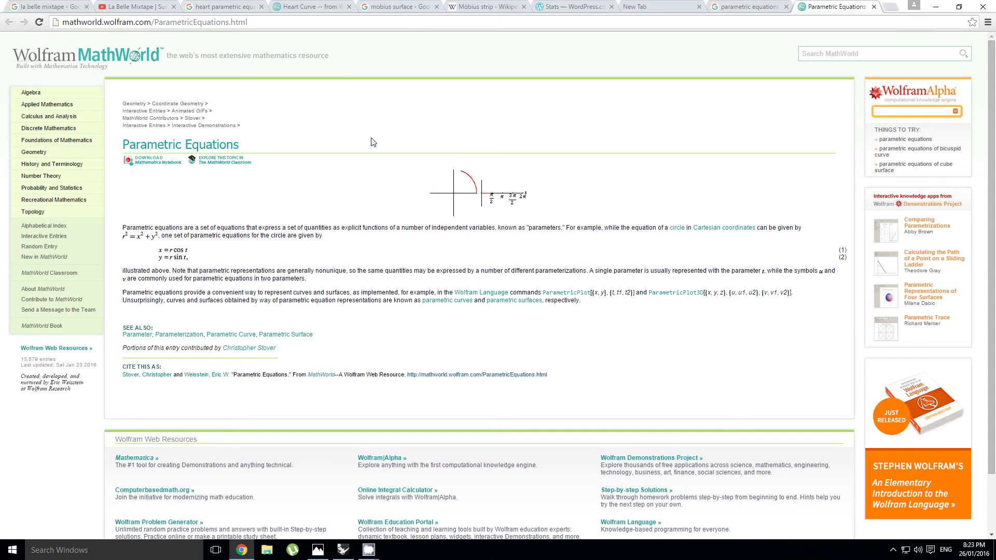
pyautogui.click(313, 8)
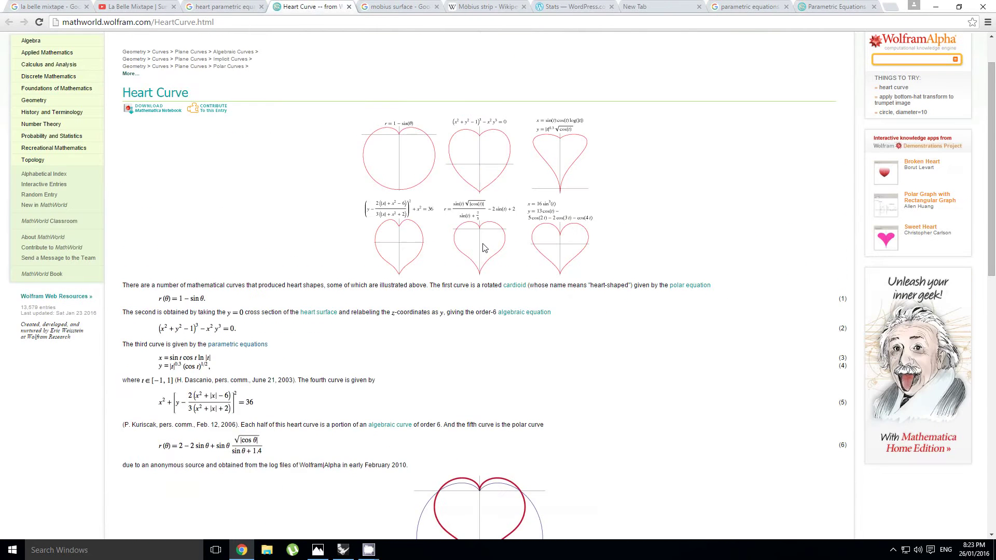
pyautogui.scroll(-5, 487, 262)
pyautogui.scroll(-1, 473, 321)
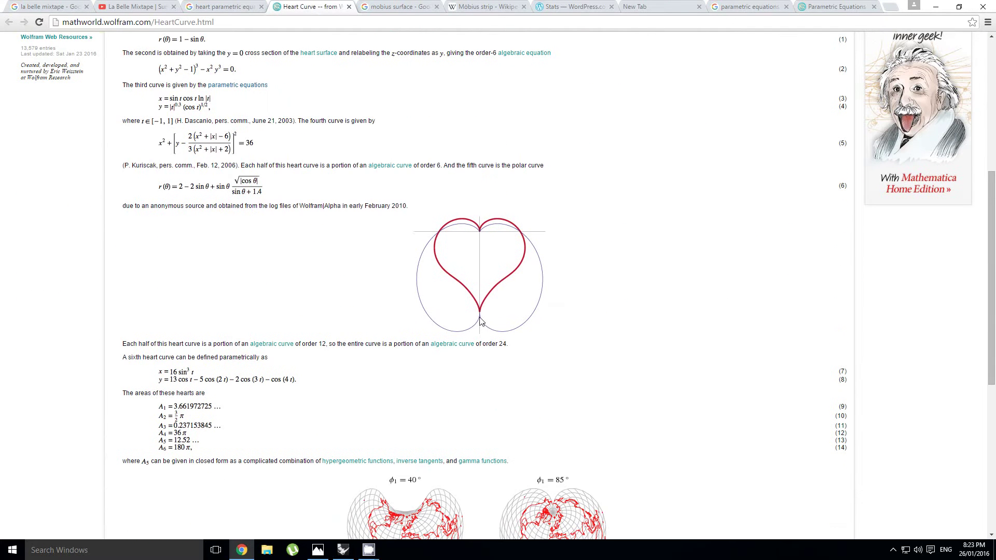
pyautogui.scroll(1, 502, 244)
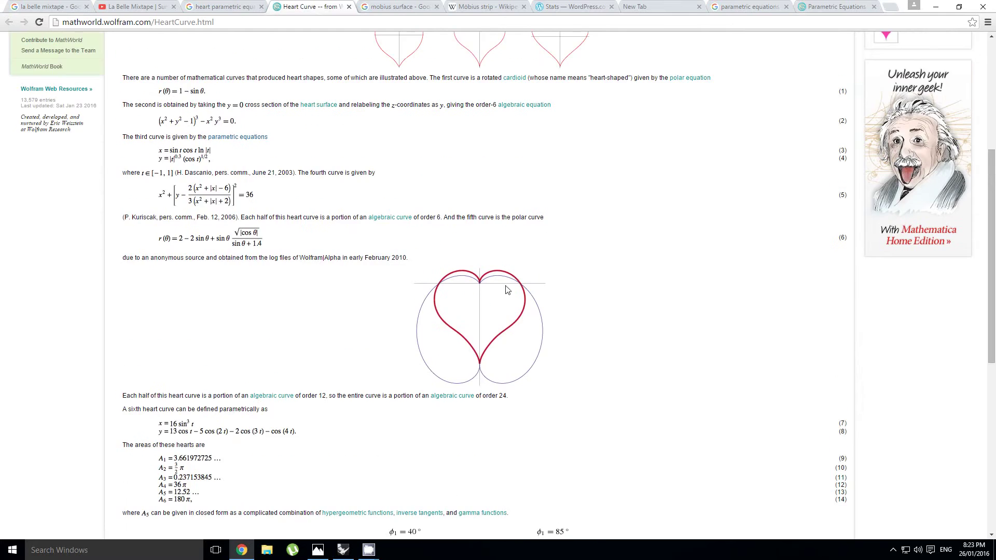
pyautogui.scroll(-2, 467, 301)
pyautogui.scroll(7, 363, 208)
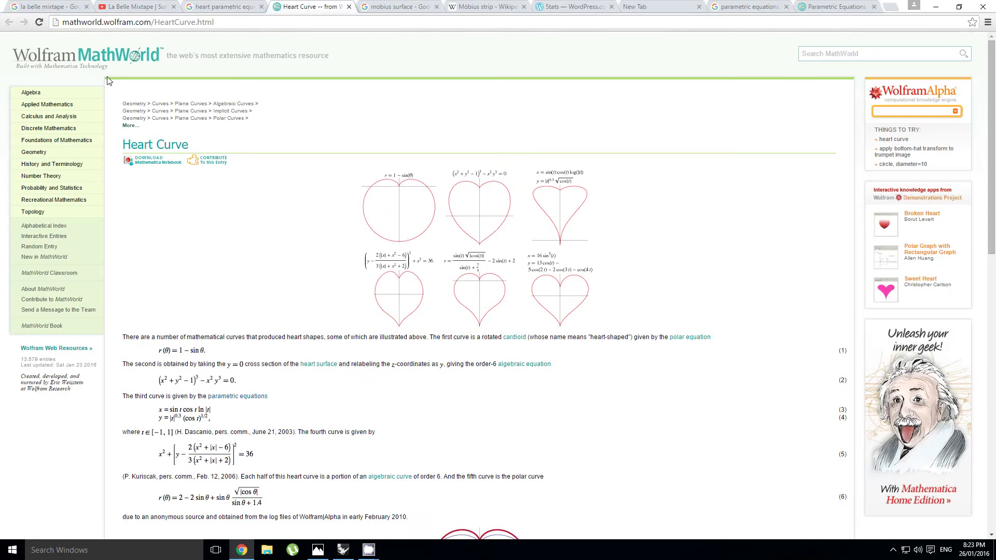
pyautogui.scroll(-7, 288, 202)
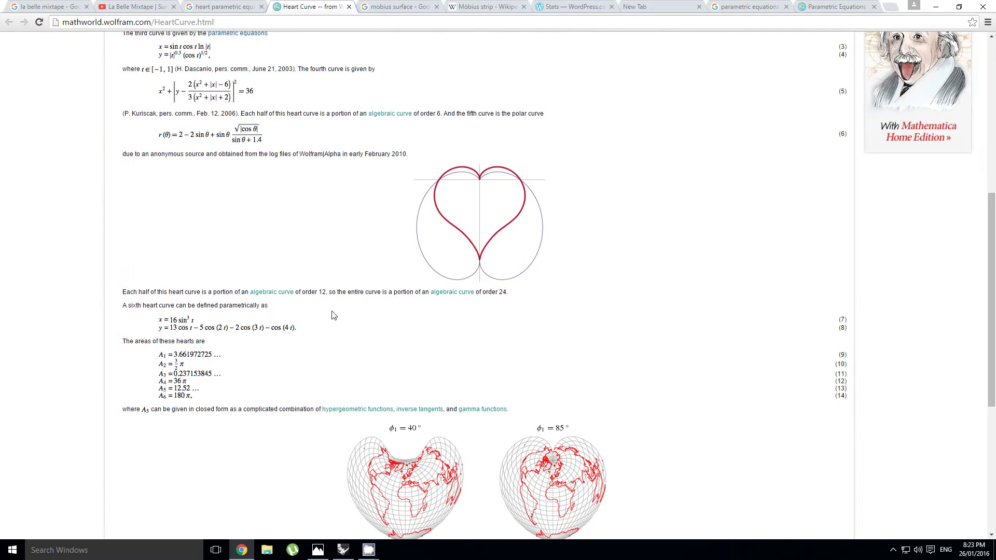
# Return to Grasshopper and duplicate the whole spiral definition below the original
pyautogui.hotkey('alt', 'Tab')
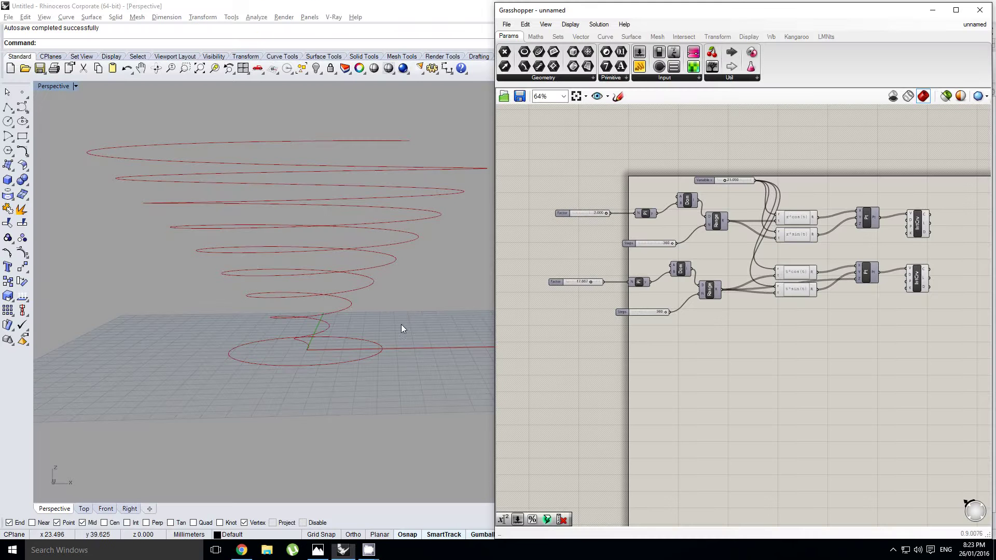
pyautogui.scroll(3, 713, 294)
pyautogui.moveTo(759, 261); pyautogui.dragTo(742, 276, button='right')
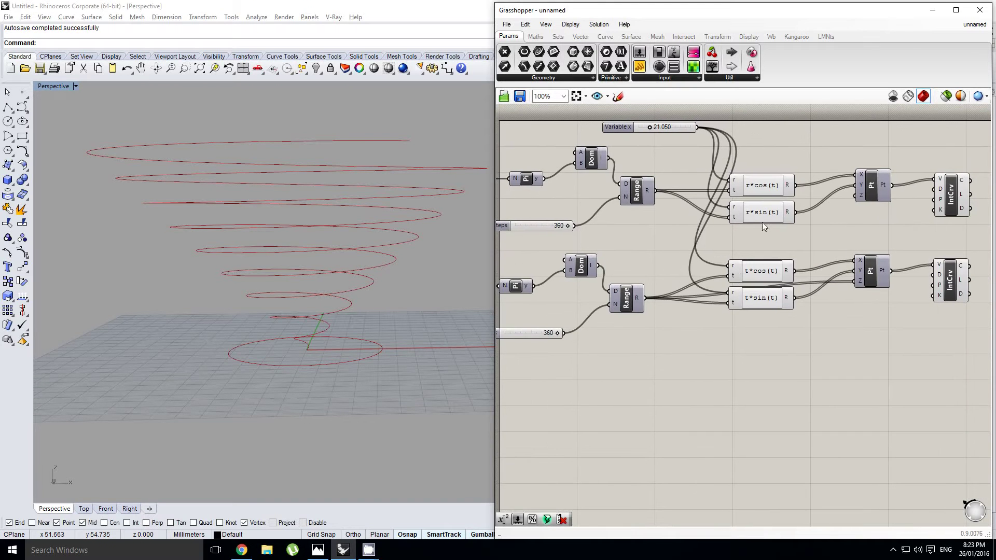
pyautogui.scroll(-4, 807, 352)
pyautogui.moveTo(955, 306); pyautogui.dragTo(630, 229)
pyautogui.keyDown('alt'); pyautogui.moveTo(845, 251); pyautogui.dragTo(845, 318); pyautogui.keyUp('alt')
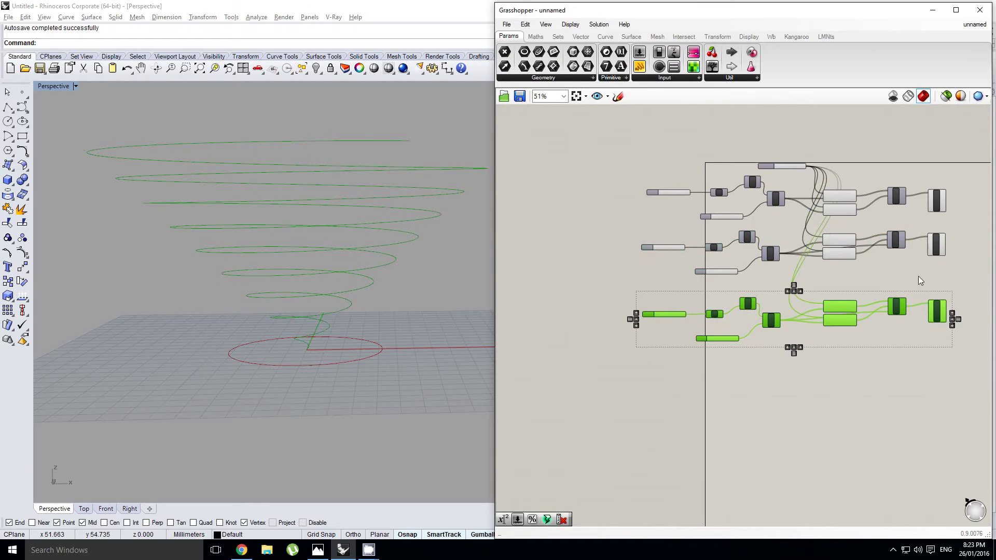
pyautogui.moveTo(959, 273); pyautogui.dragTo(603, 165)
pyautogui.middleClick(660, 156)
pyautogui.click(680, 137)
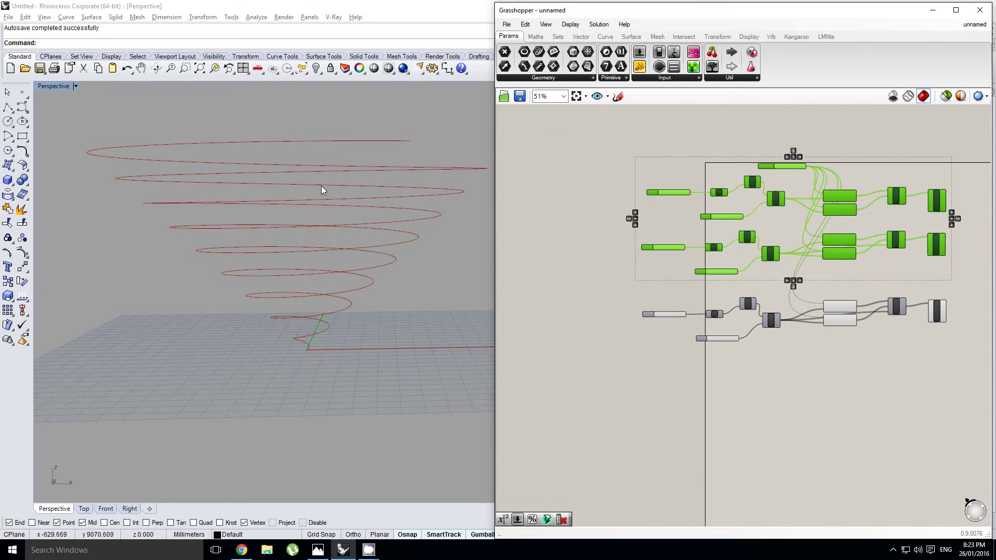
pyautogui.click(321, 186)
pyautogui.moveTo(767, 266); pyautogui.dragTo(733, 260, button='right')
pyautogui.middleClick(793, 295)
pyautogui.click(816, 273)
pyautogui.click(838, 269)
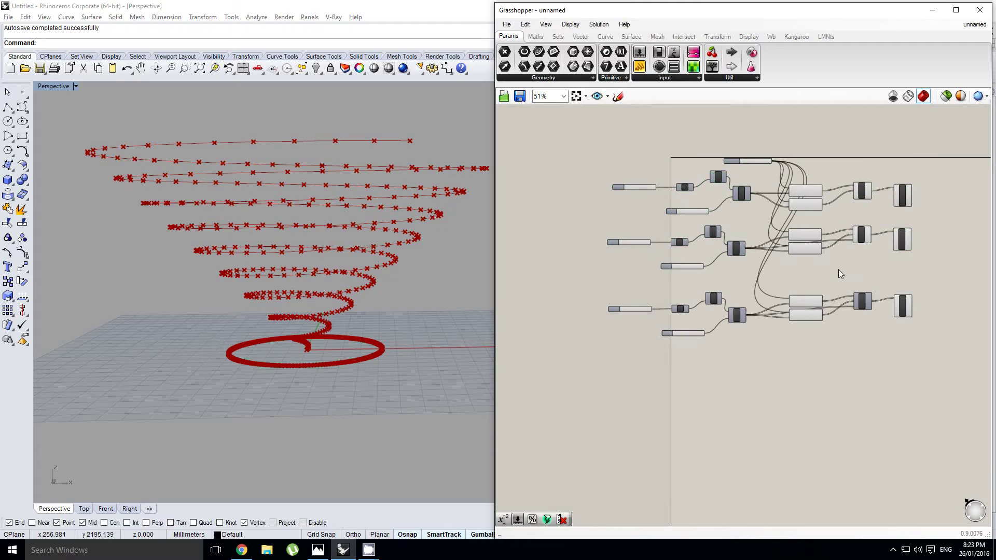
# Turn off the preview of the circle definition and the original spiral definition, leaving only the lowest copy previewed
pyautogui.moveTo(926, 275); pyautogui.dragTo(571, 148)
pyautogui.middleClick(562, 157)
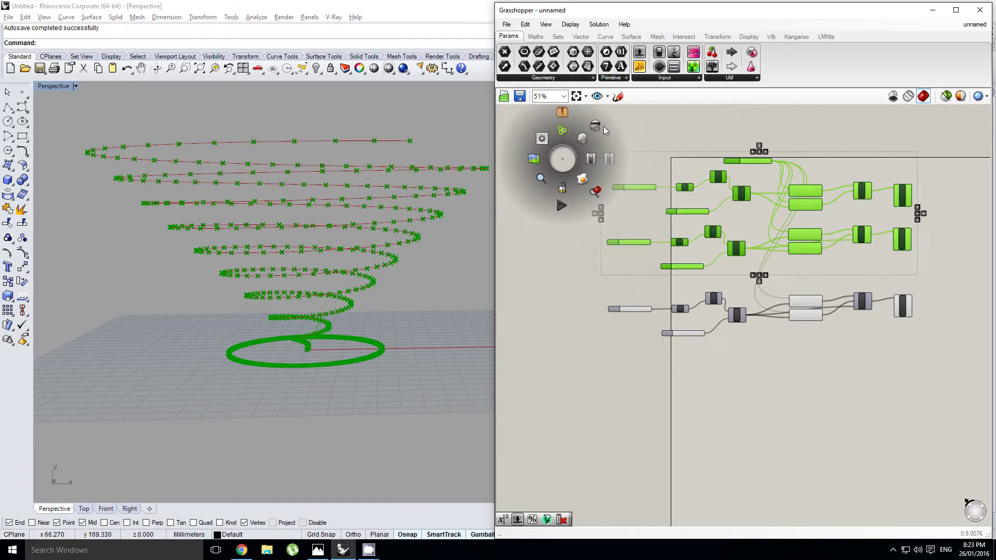
pyautogui.click(586, 133)
pyautogui.click(674, 141)
# Switch the Rhino viewport from Perspective to Top and frame the spiral
pyautogui.click(179, 328)
pyautogui.hotkey('ctrl', 'F1')
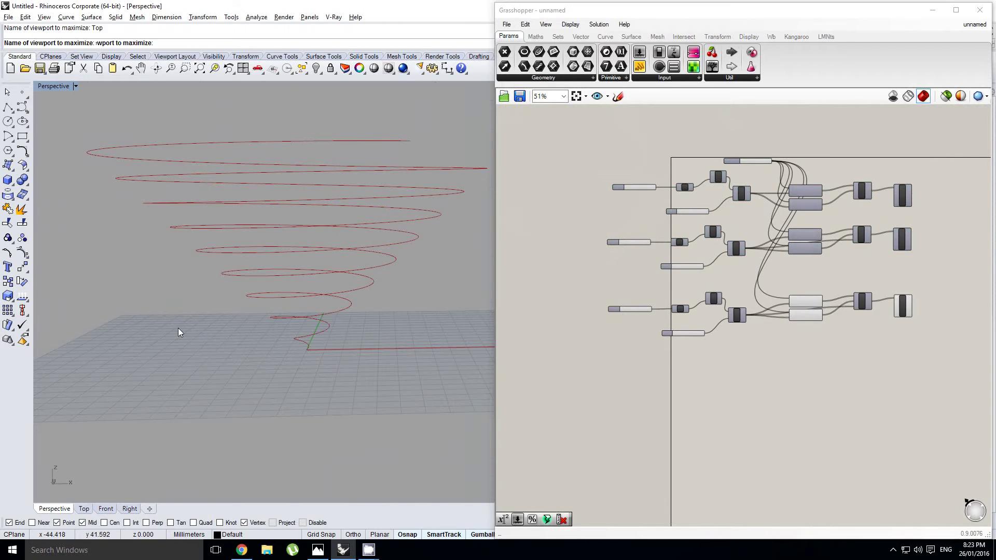
pyautogui.scroll(-10, 378, 256)
pyautogui.moveTo(355, 262)
pyautogui.mouseDown(button='right')
pyautogui.moveTo(378, 256)
pyautogui.moveTo(348, 259)
pyautogui.mouseUp(button='right')
# Replace the t*cos(t) expression in the lowest copy with 16*(sin(t)^3), checking it against the heart curve page
pyautogui.moveTo(795, 339); pyautogui.dragTo(775, 335, button='right')
pyautogui.scroll(4, 770, 313)
pyautogui.rightClick(769, 321)
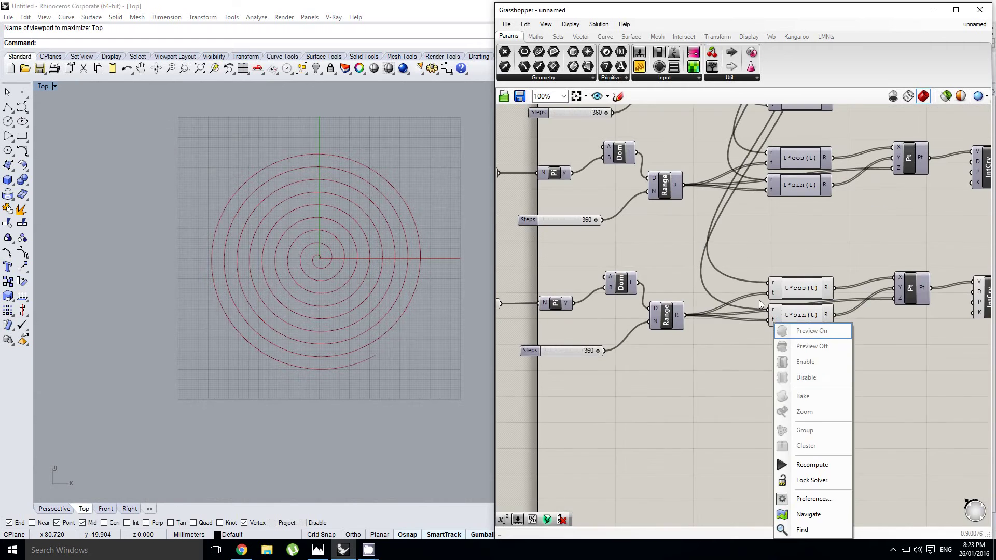
pyautogui.moveTo(785, 283); pyautogui.dragTo(743, 282, button='right')
pyautogui.click(763, 285)
pyautogui.moveTo(689, 295); pyautogui.dragTo(608, 318)
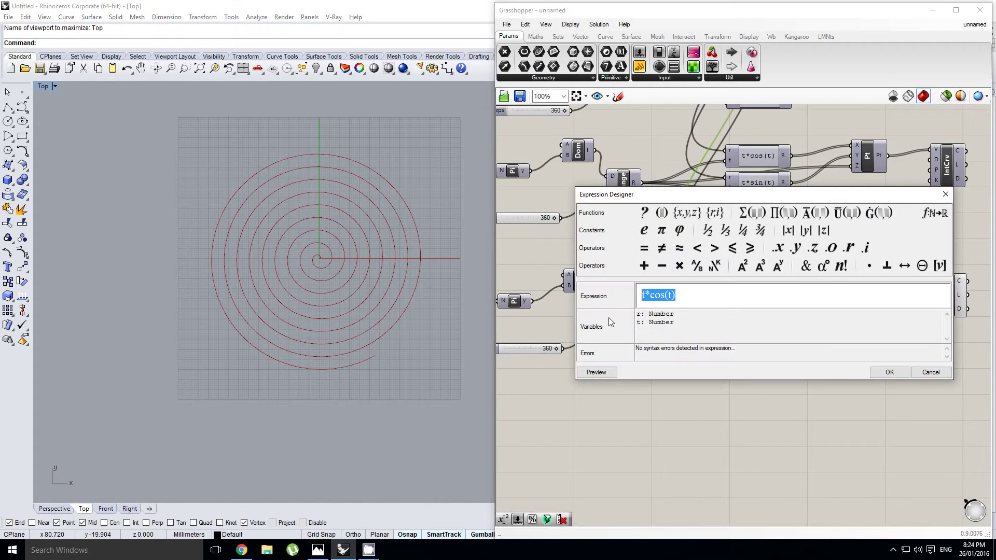
pyautogui.write('16*')
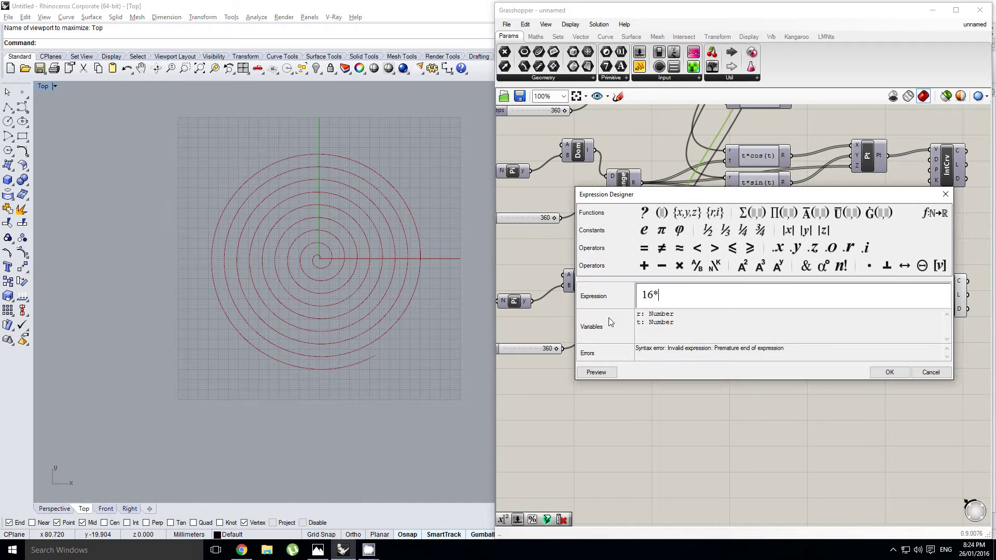
pyautogui.write('sin(t)')
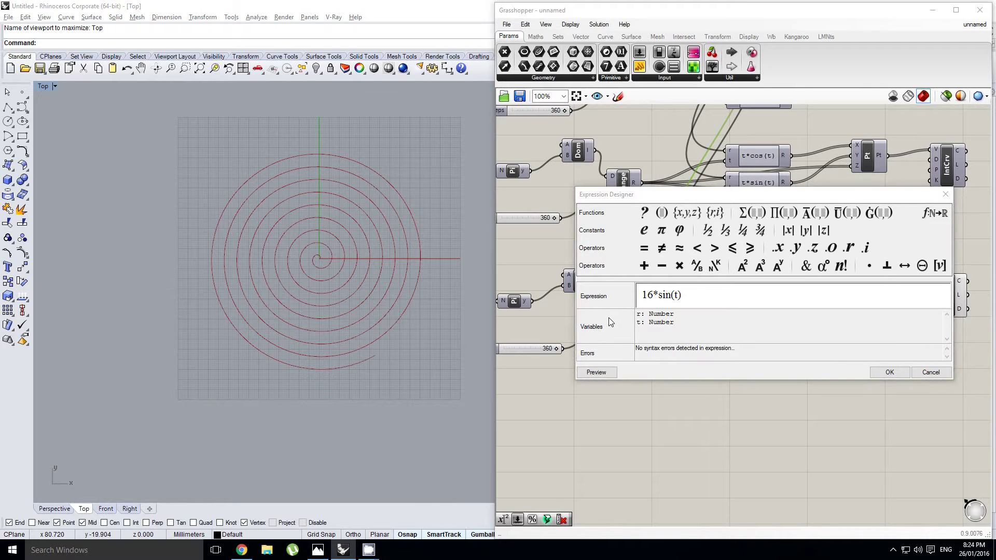
pyautogui.hotkey('alt', 'Tab')
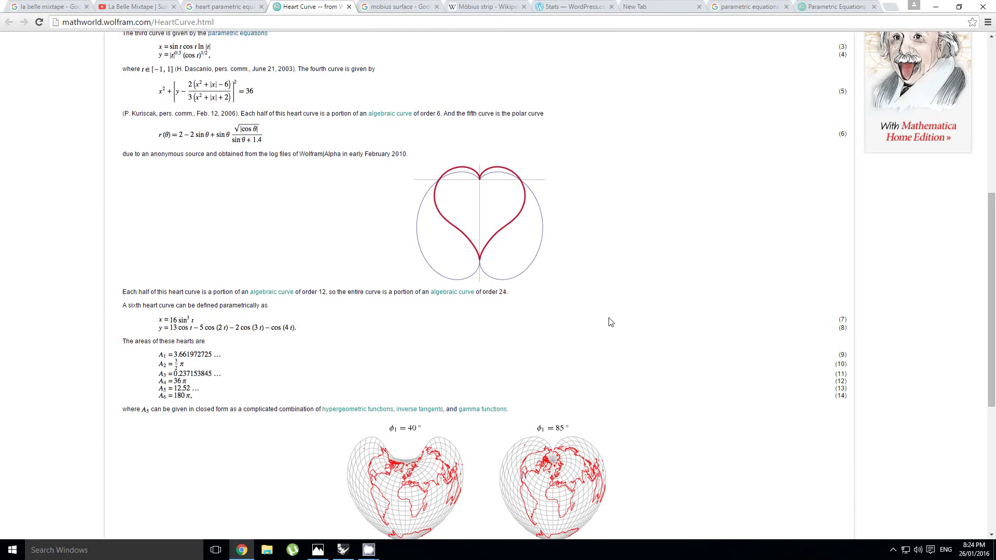
pyautogui.hotkey('alt', 'Tab')
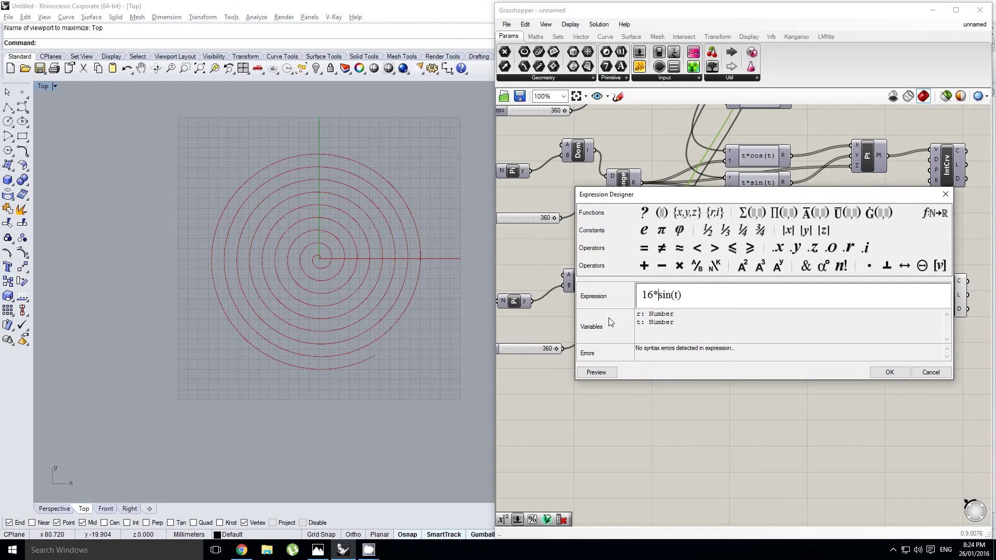
pyautogui.write('(t)')
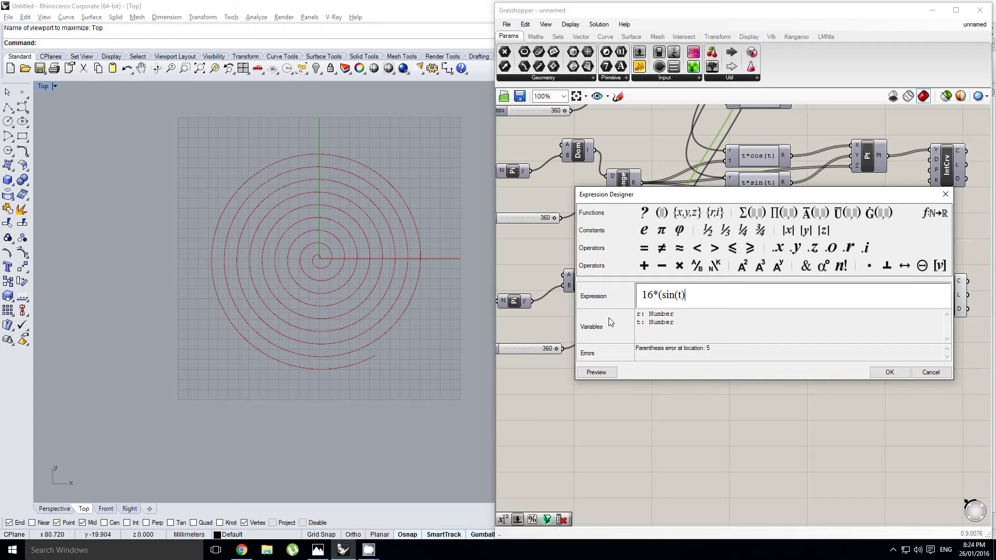
pyautogui.write('^3)')
pyautogui.click(889, 372)
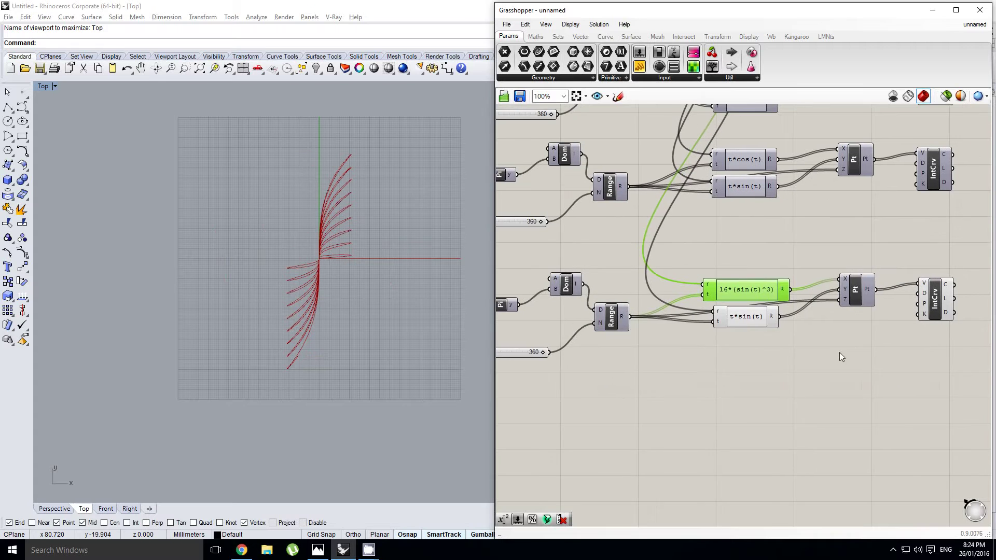
# Replace the t*sin(t) expression in the lowest copy with 13*cos(t) - 5*cos(2*t), consulting the heart curve page
pyautogui.scroll(1, 850, 288)
pyautogui.click(720, 323)
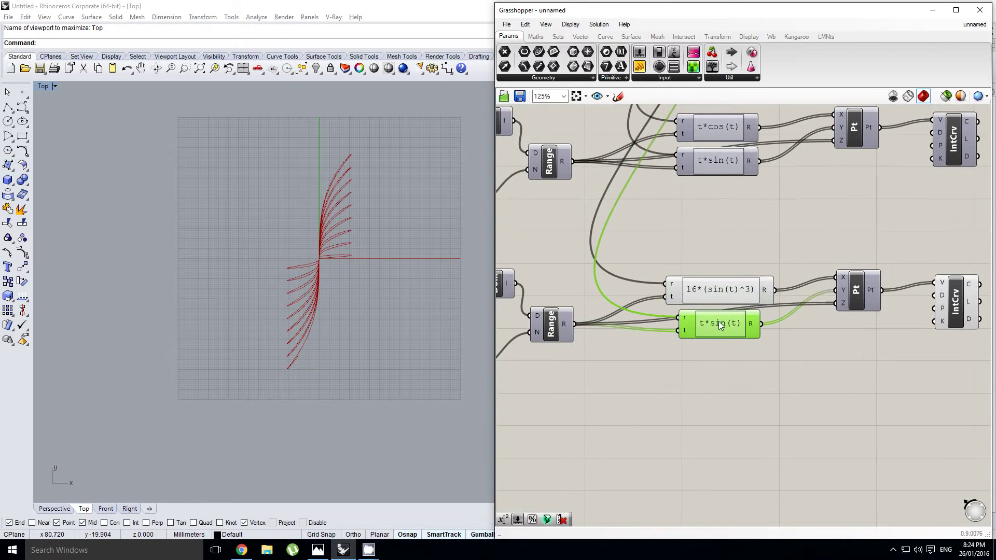
pyautogui.doubleClick(719, 324)
pyautogui.moveTo(706, 337); pyautogui.dragTo(580, 340)
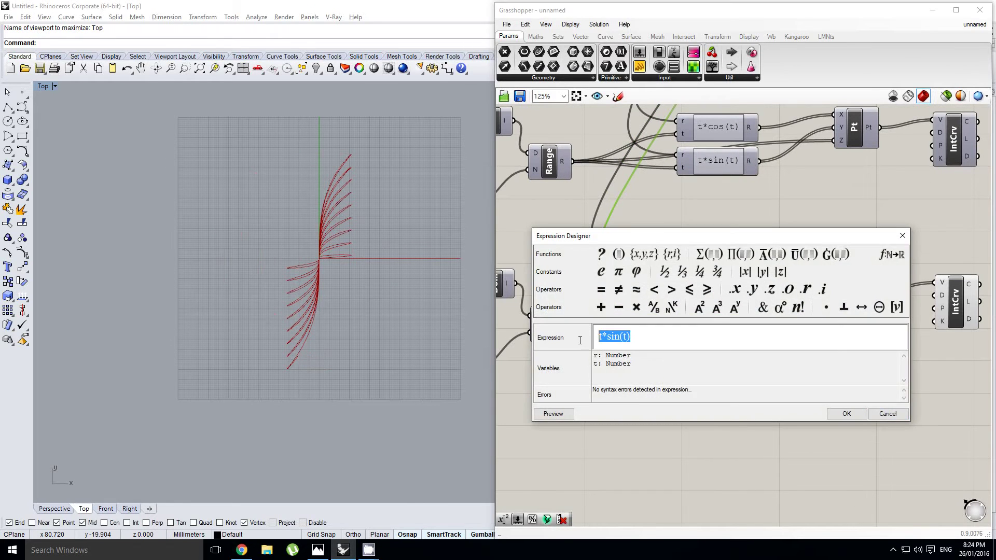
pyautogui.hotkey('alt', 'Tab')
pyautogui.hotkey('alt', 'Tab')
pyautogui.write('13*cos(')
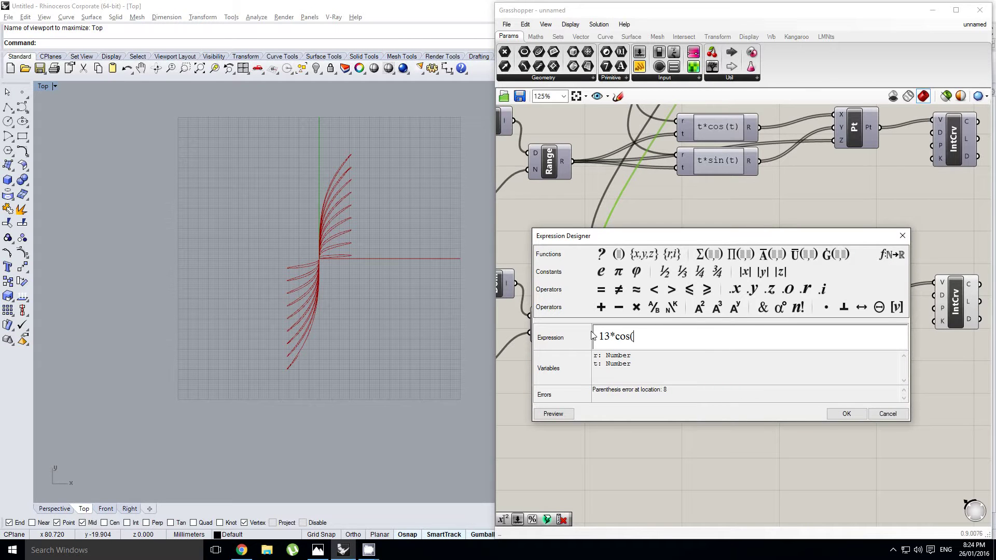
pyautogui.write('t) - ')
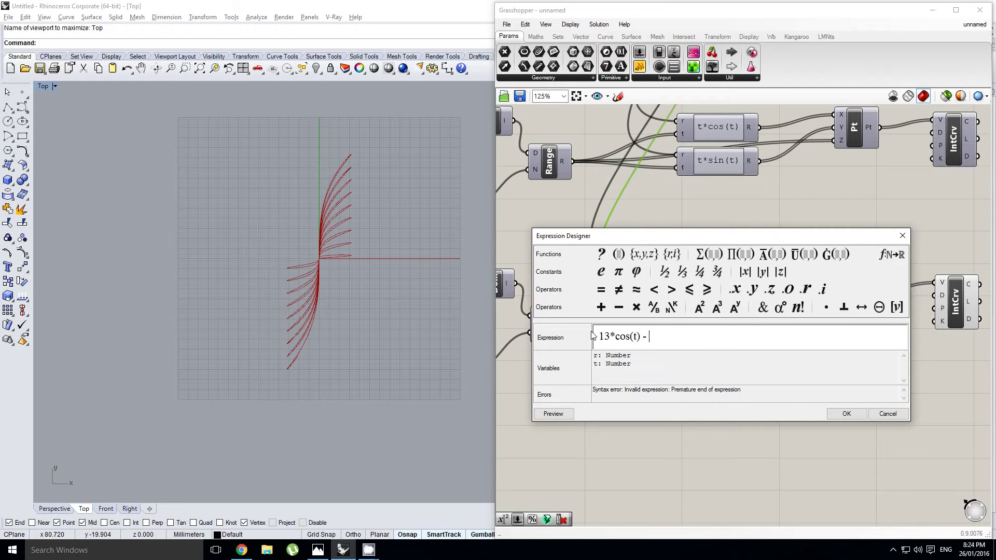
pyautogui.write('5*co')
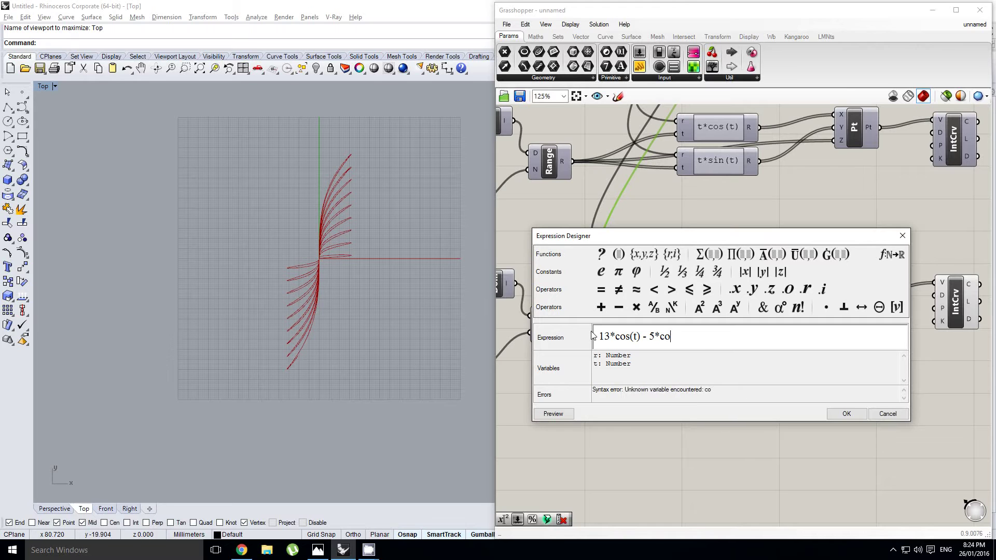
pyautogui.write('s(2*t)')
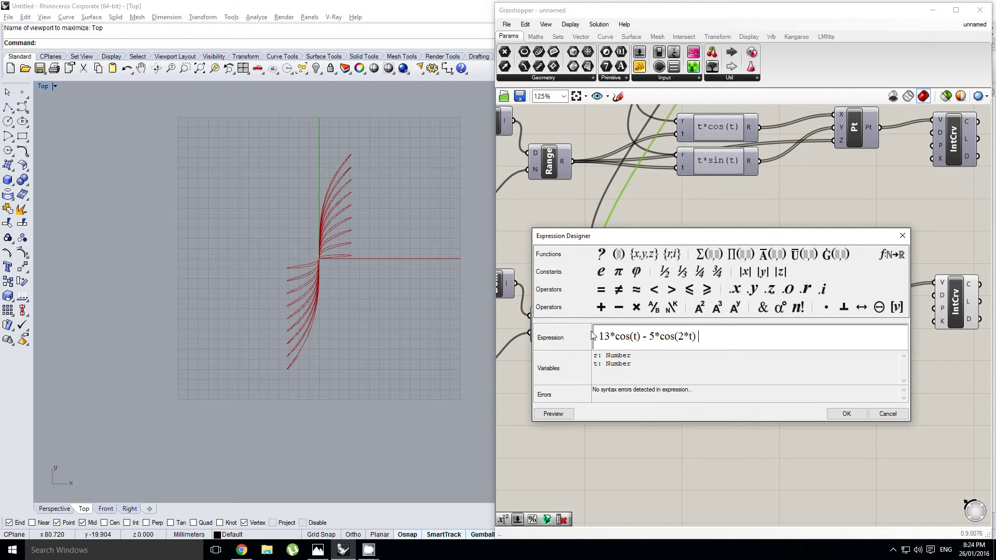
# Append - 2*cos(3*t) to the 13*cos(t) - 5*cos(2*t) expression, consulting the heart curve page
pyautogui.hotkey('alt', 'Tab')
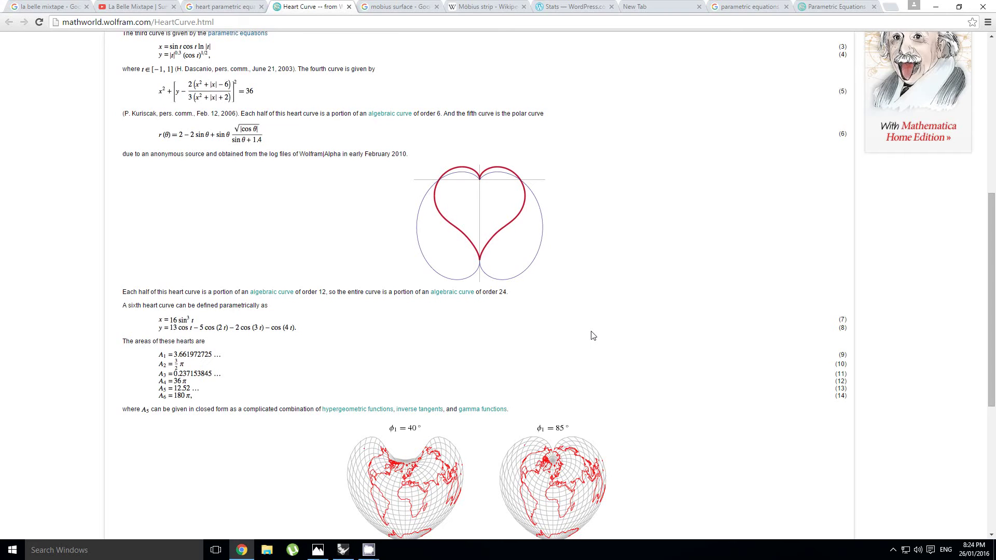
pyautogui.hotkey('alt', 'Tab')
pyautogui.hotkey('alt', 'Tab')
pyautogui.hotkey('alt', 'Tab')
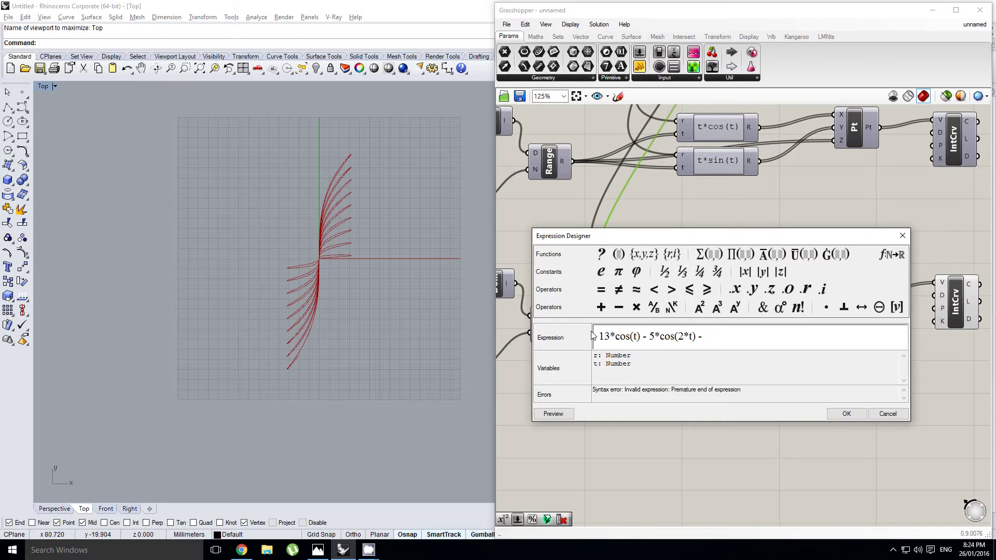
pyautogui.write('2*cos(')
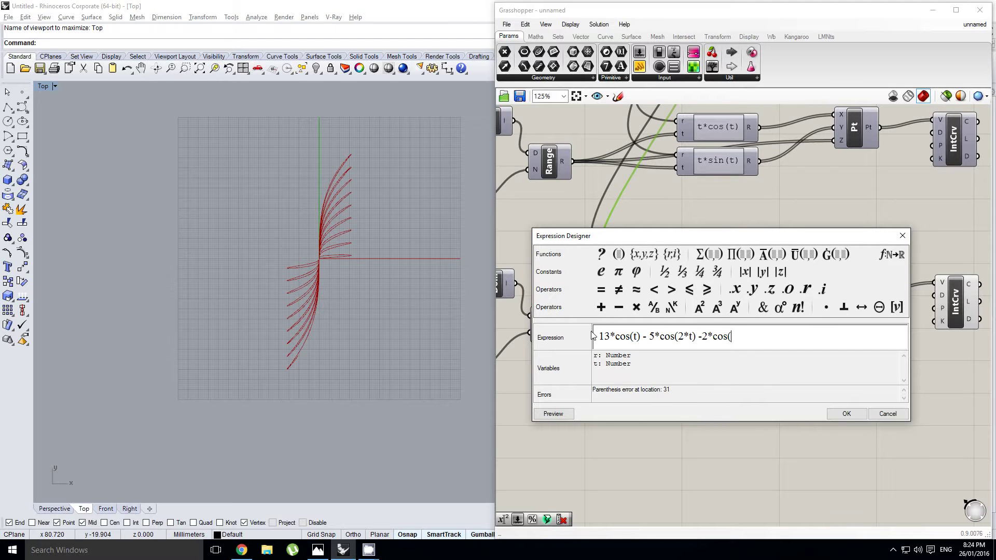
pyautogui.write('3*t) - ')
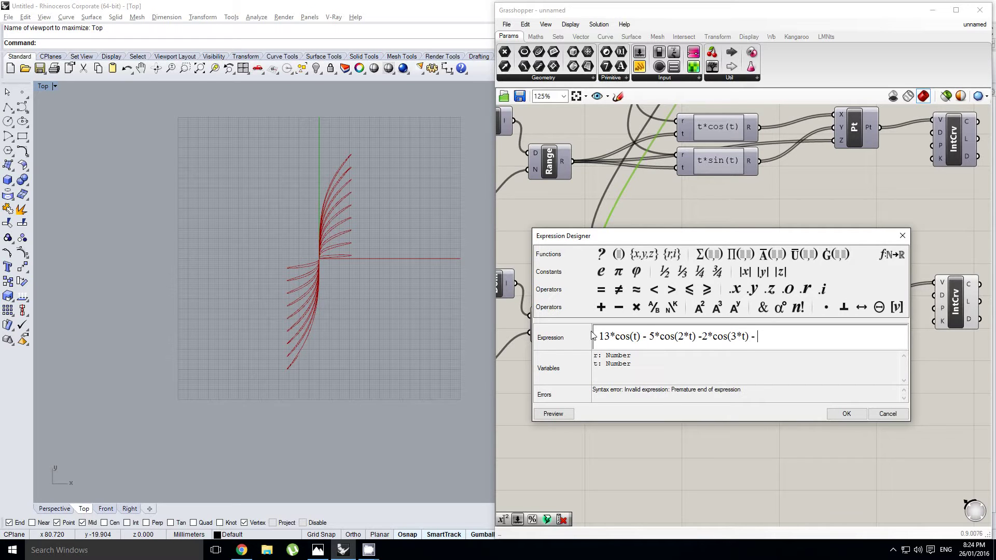
# Complete the expression with - cos(4*t), checking the last term against the heart curve page, and accept it
pyautogui.write('4*cos')
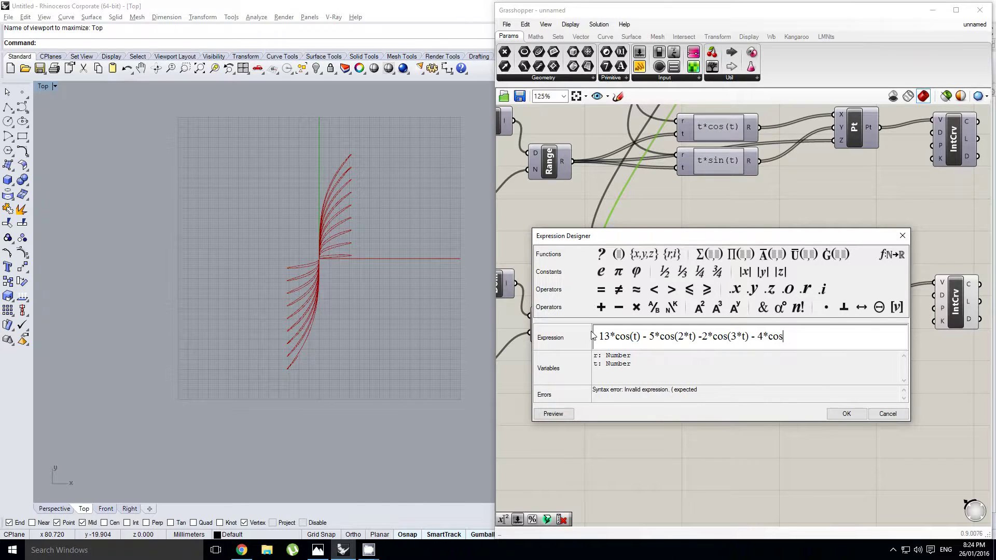
pyautogui.hotkey('alt', 'Tab')
pyautogui.hotkey('alt', 'Tab')
pyautogui.press('BackSpace')
pyautogui.press('BackSpace')
pyautogui.press('BackSpace')
pyautogui.press('BackSpace')
pyautogui.press('BackSpace')
pyautogui.write('cosa')
pyautogui.press('BackSpace')
pyautogui.write('(')
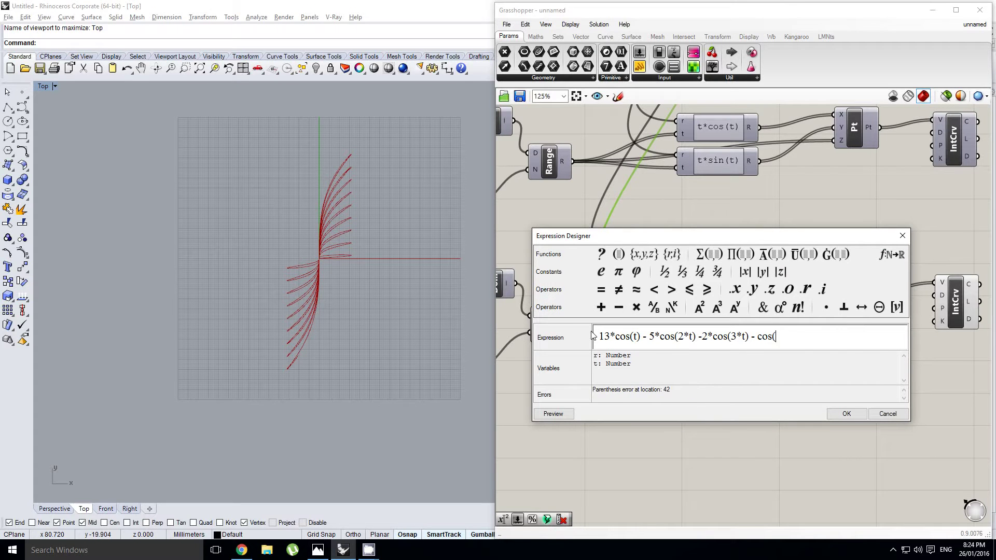
pyautogui.write('4*t)')
pyautogui.click(841, 415)
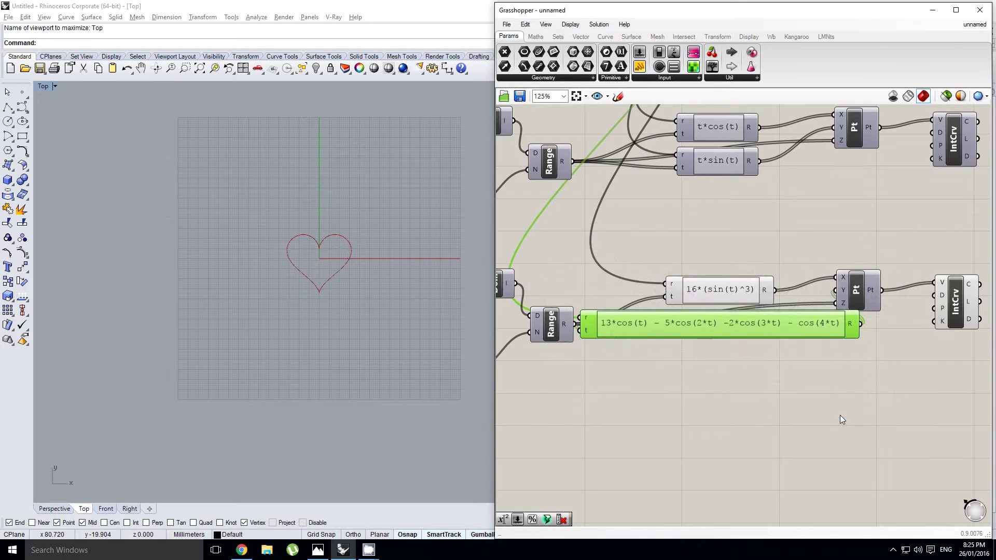
# Frame the heart curve in the Rhino Top viewport and compare it with the sixth heart curve's equations on the MathWorld page
pyautogui.scroll(5, 396, 260)
pyautogui.moveTo(586, 294); pyautogui.dragTo(596, 294, button='right')
pyautogui.scroll(3, 280, 273)
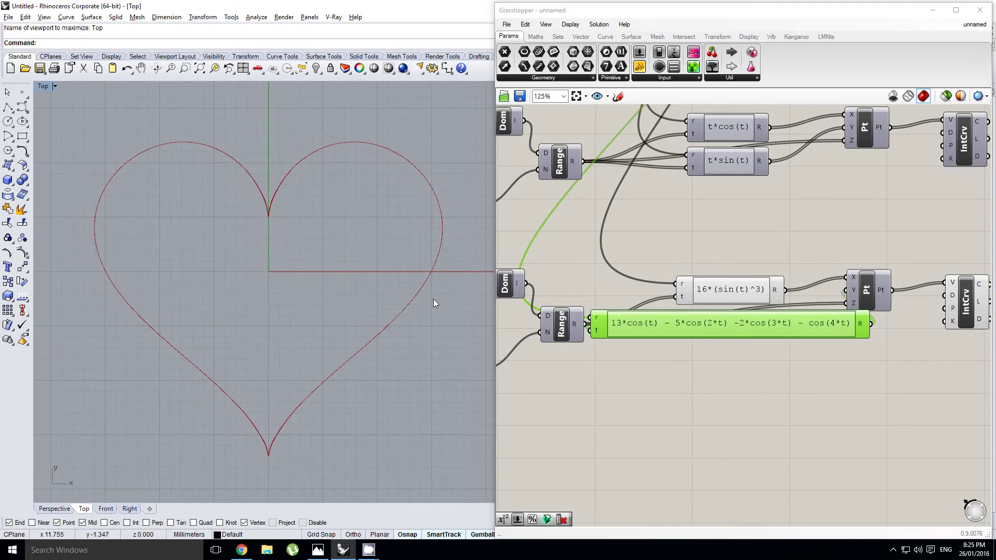
pyautogui.moveTo(396, 302); pyautogui.dragTo(404, 295, button='right')
pyautogui.click(647, 262)
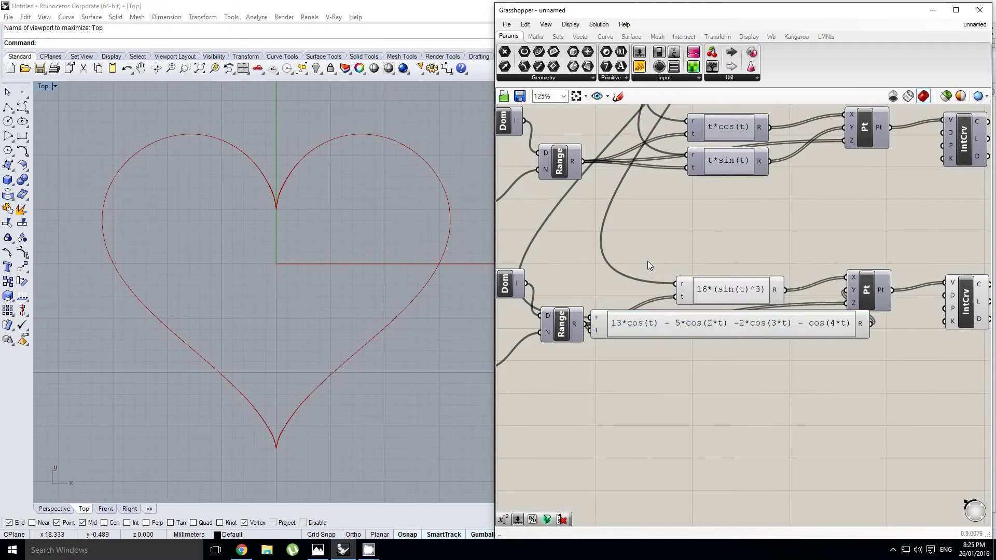
pyautogui.hotkey('alt', 'Tab')
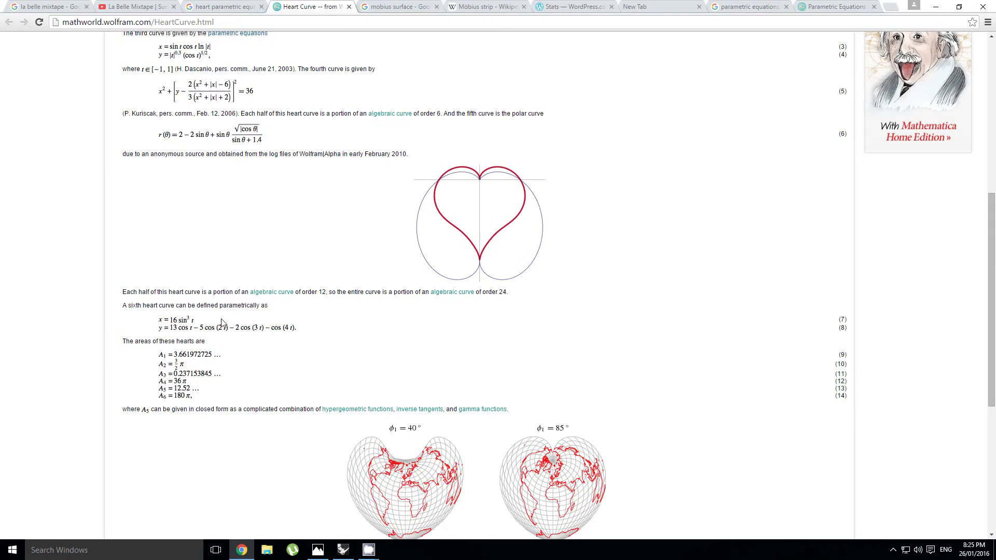
pyautogui.hotkey('alt', 'Tab')
pyautogui.moveTo(615, 238); pyautogui.dragTo(623, 236, button='right')
pyautogui.scroll(-2, 744, 248)
pyautogui.click(785, 248)
pyautogui.scroll(-3, 797, 259)
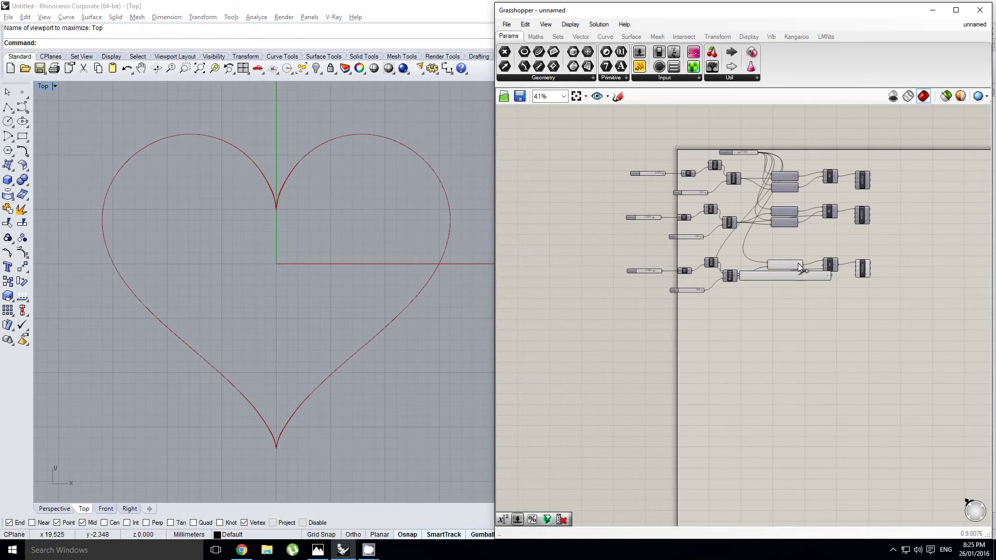
pyautogui.scroll(1, 785, 263)
pyautogui.moveTo(305, 262); pyautogui.dragTo(306, 268, button='right')
pyautogui.moveTo(715, 239); pyautogui.dragTo(727, 243, button='right')
pyautogui.click(726, 243)
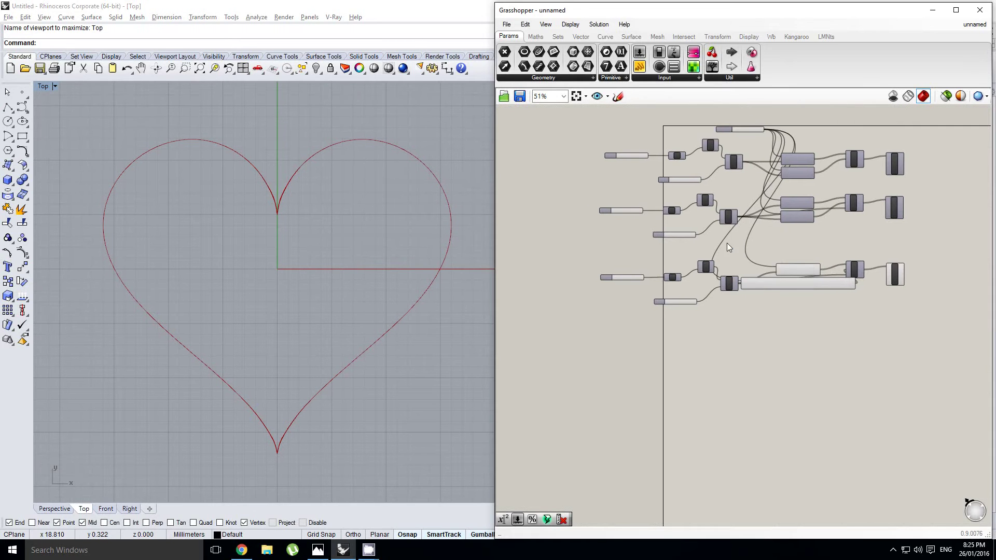
pyautogui.scroll(-2, 727, 246)
pyautogui.scroll(1, 735, 261)
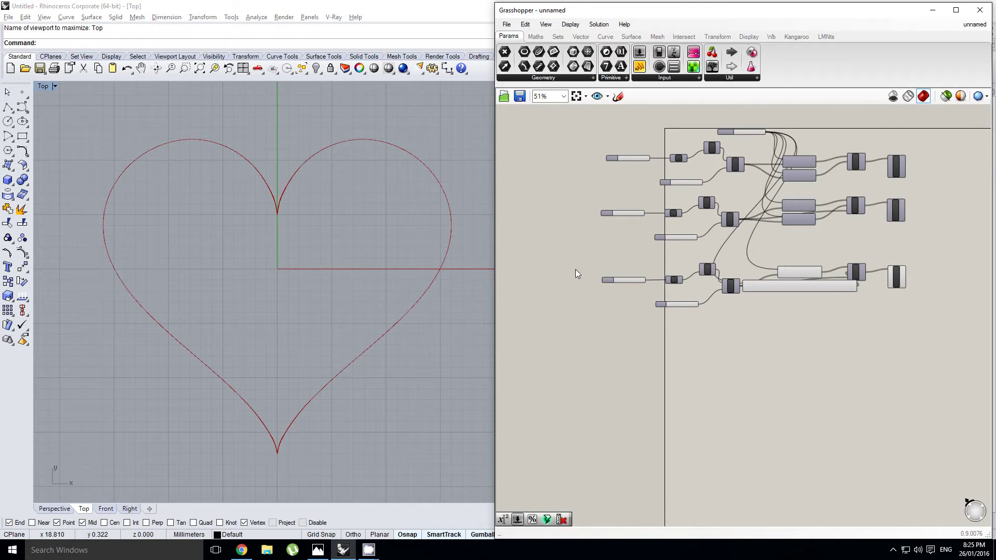
pyautogui.moveTo(405, 257); pyautogui.dragTo(402, 251, button='right')
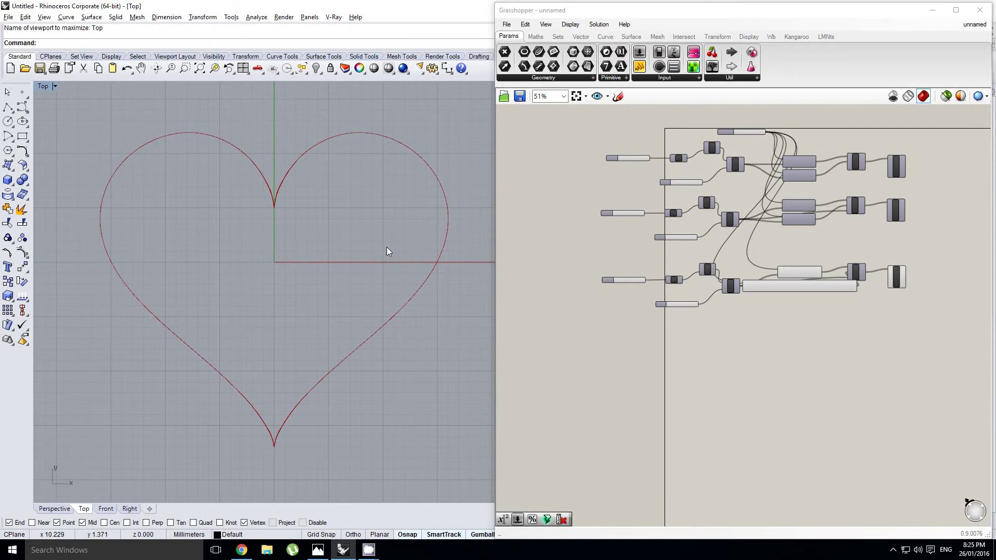
pyautogui.moveTo(645, 275); pyautogui.dragTo(629, 277, button='right')
pyautogui.click(605, 241)
pyautogui.moveTo(577, 255); pyautogui.dragTo(941, 320)
pyautogui.scroll(1, 856, 319)
pyautogui.moveTo(859, 314); pyautogui.dragTo(882, 295, button='right')
pyautogui.scroll(-1, 882, 295)
pyautogui.click(864, 263)
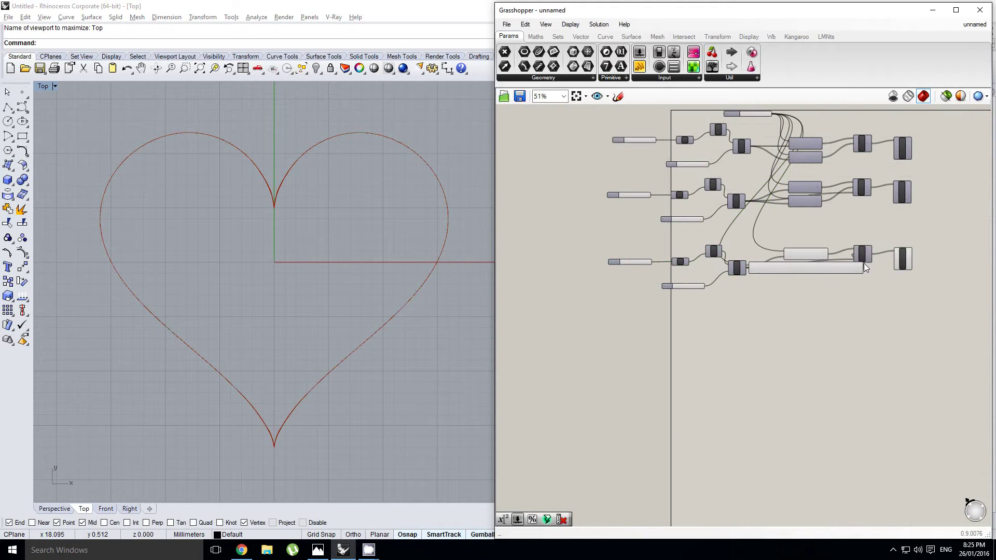
# Duplicate the whole heart curve definition below the original and select the copy's 16*(sin(t)^3) expression
pyautogui.moveTo(967, 337); pyautogui.dragTo(571, 249)
pyautogui.keyDown('alt'); pyautogui.moveTo(818, 258); pyautogui.dragTo(814, 342); pyautogui.keyUp('alt')
pyautogui.scroll(2, 787, 342)
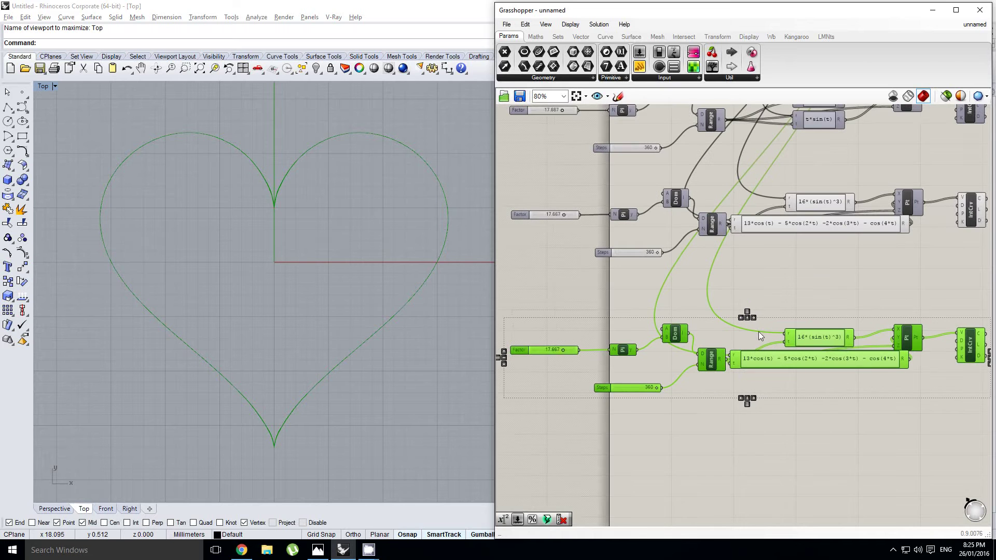
pyautogui.moveTo(758, 321); pyautogui.dragTo(709, 265, button='right')
pyautogui.click(775, 285)
pyautogui.click(802, 285)
pyautogui.scroll(1, 799, 302)
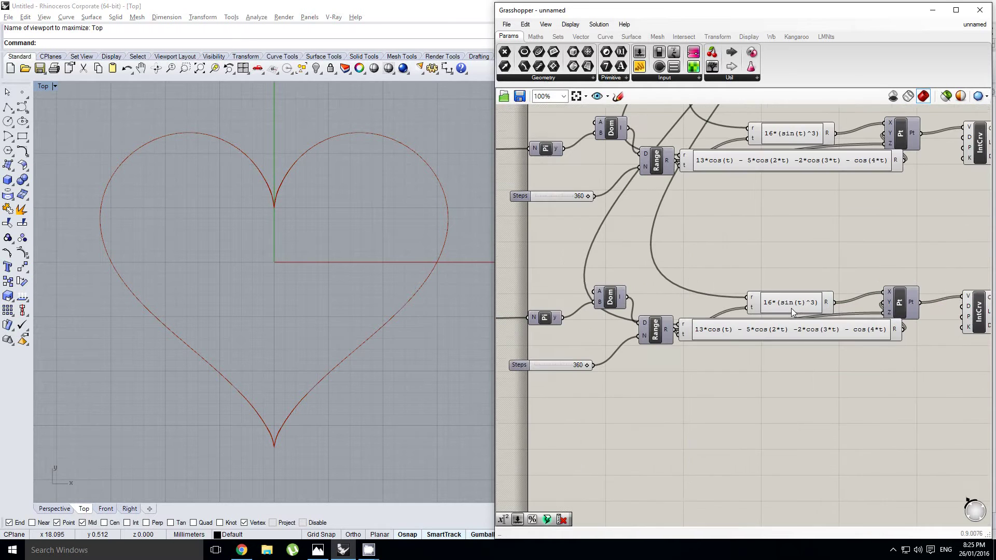
pyautogui.click(792, 301)
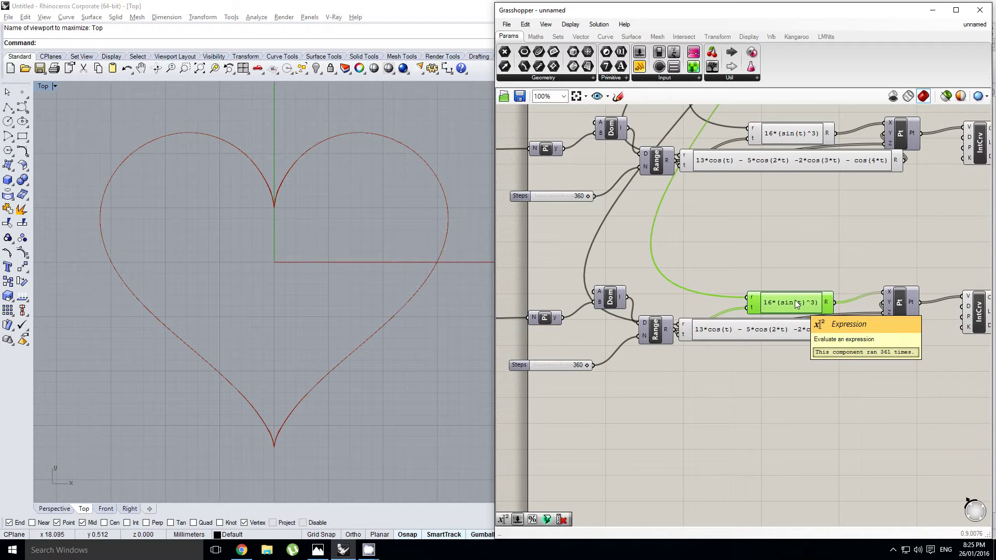
# Delete the duplicated heart curve definition at the bottom of the canvas
pyautogui.moveTo(773, 247); pyautogui.dragTo(769, 331, button='right')
pyautogui.scroll(-1, 756, 250)
pyautogui.click(771, 246)
pyautogui.rightClick(750, 339)
pyautogui.click(735, 349)
pyautogui.scroll(-1, 754, 348)
pyautogui.scroll(1, 753, 355)
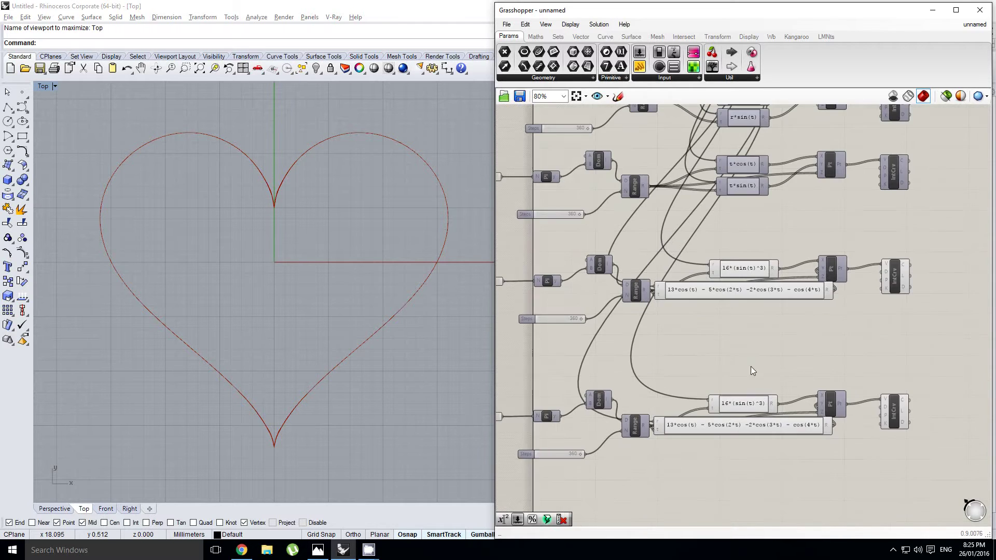
pyautogui.scroll(-2, 782, 322)
pyautogui.moveTo(881, 417); pyautogui.dragTo(556, 343)
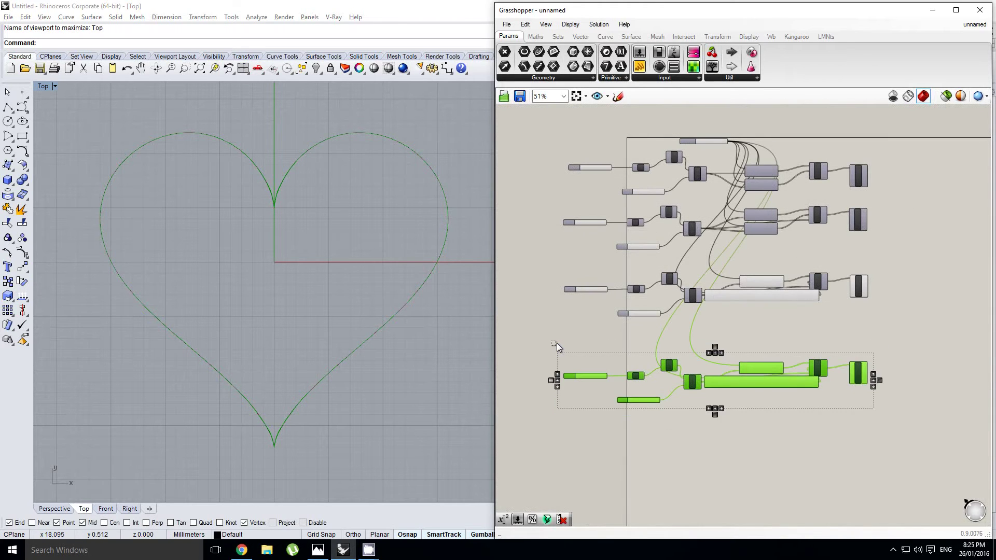
pyautogui.press('Delete')
# Duplicate the circle definition, including its Variable r slider, below the heart curve definition
pyautogui.moveTo(898, 184); pyautogui.dragTo(533, 125)
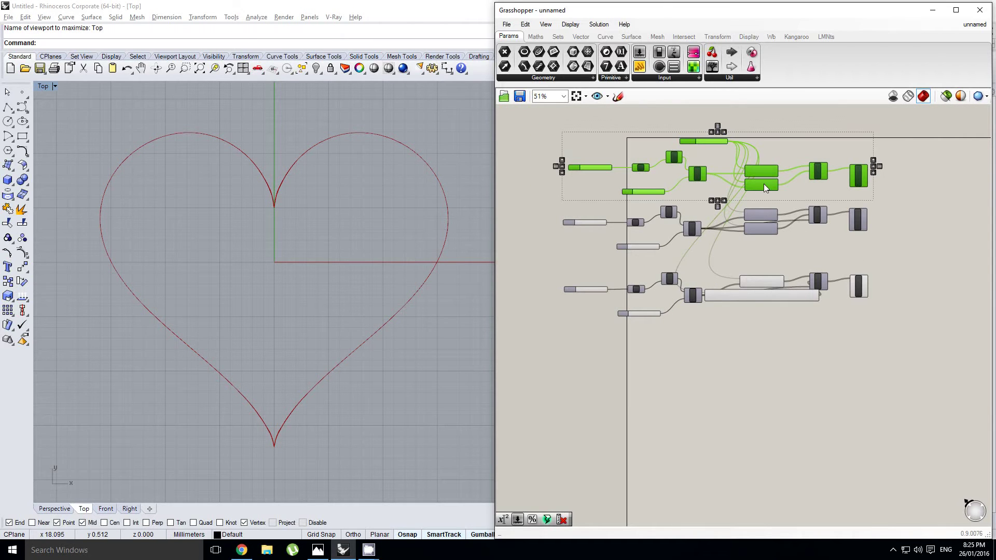
pyautogui.moveTo(764, 184); pyautogui.dragTo(764, 384)
pyautogui.scroll(3, 764, 357)
pyautogui.click(797, 312)
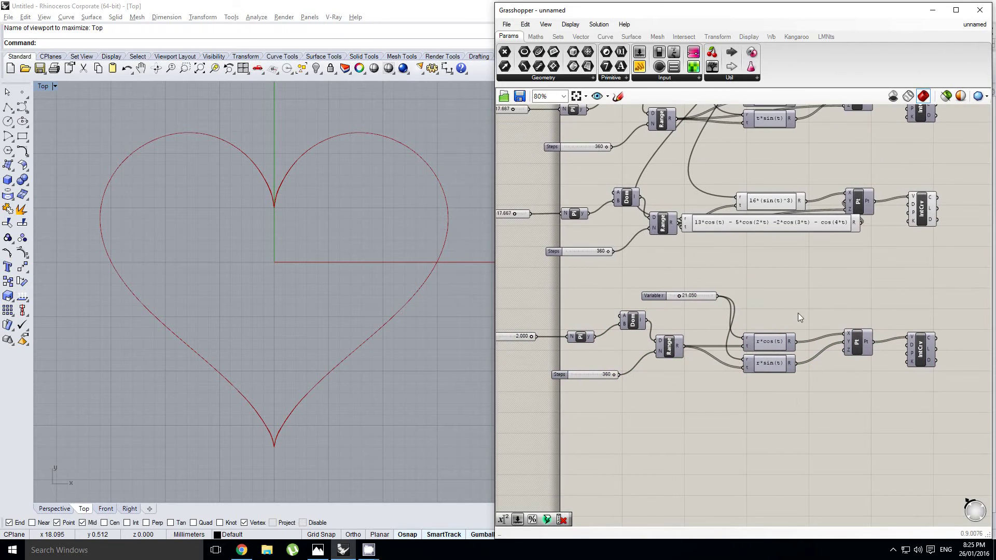
pyautogui.scroll(3, 780, 348)
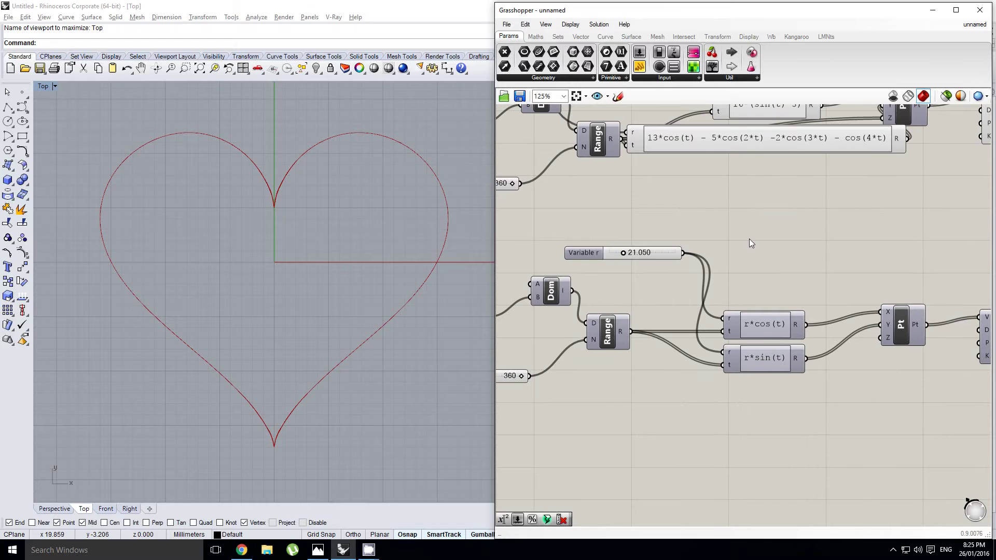
# Turn off the preview of the heart definition's interpolated curve component
pyautogui.scroll(-4, 748, 239)
pyautogui.click(858, 210)
pyautogui.scroll(-3, 868, 198)
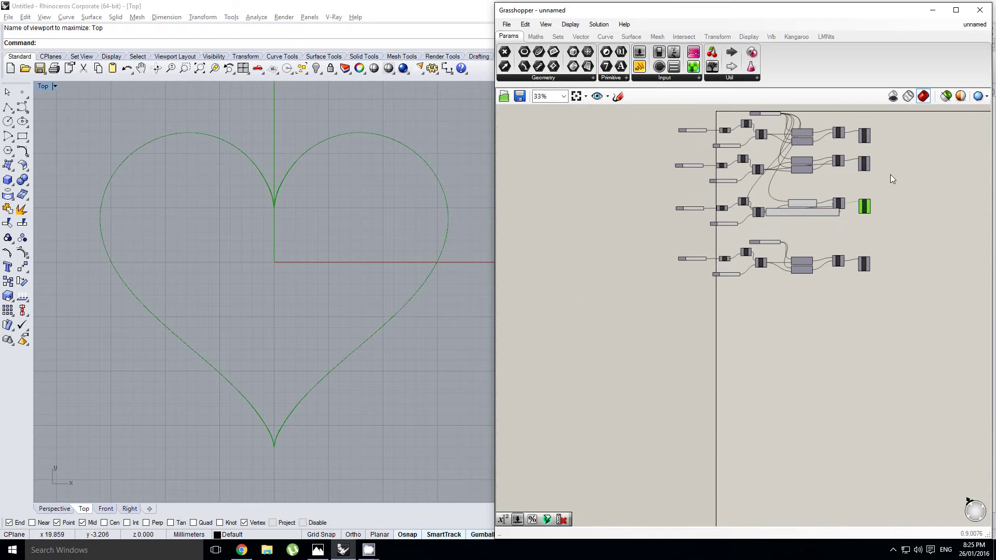
pyautogui.middleClick(878, 185)
pyautogui.click(901, 166)
# Rename the t input of the r*cos(t) expression in the copied circle definition to u
pyautogui.scroll(5, 807, 276)
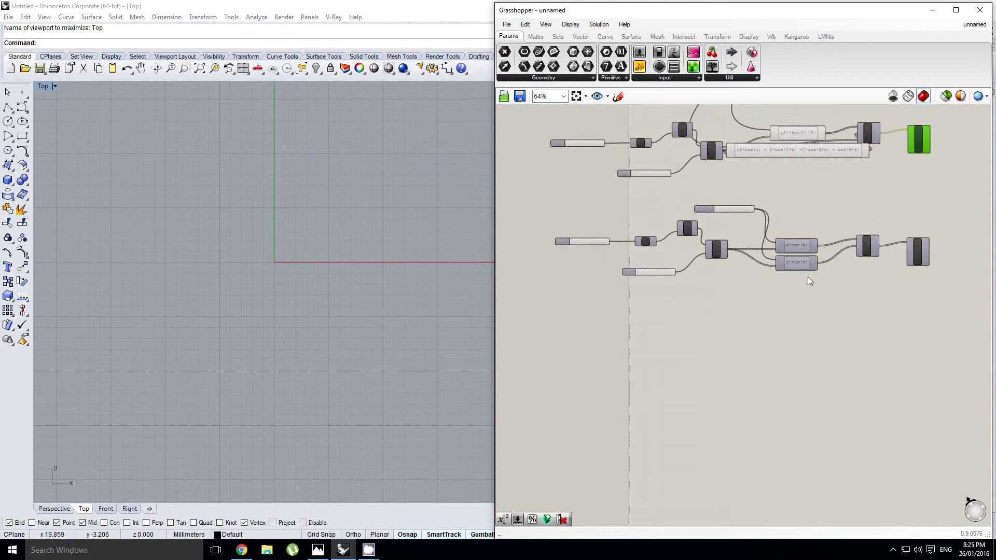
pyautogui.moveTo(819, 248); pyautogui.dragTo(767, 258, button='right')
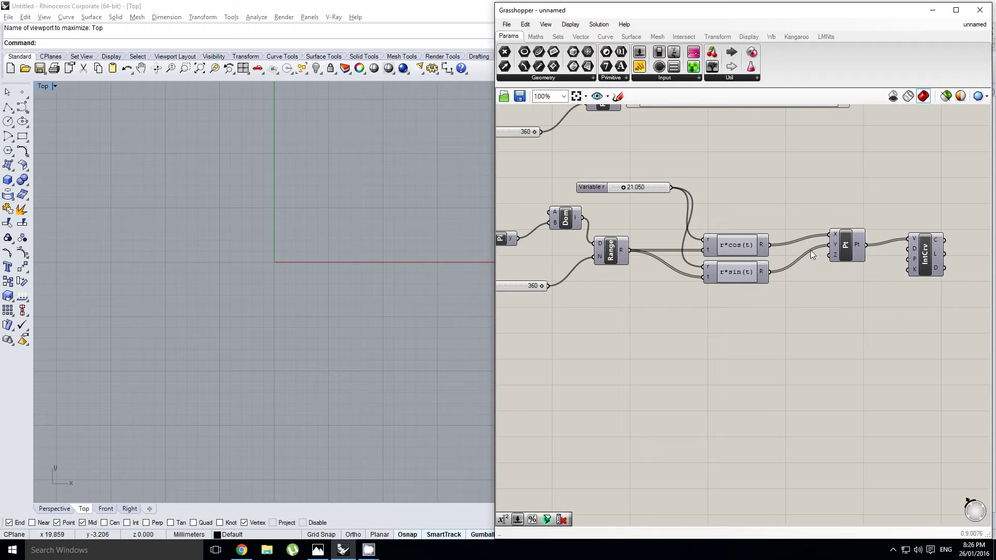
pyautogui.click(745, 246)
pyautogui.moveTo(733, 244); pyautogui.dragTo(761, 253, button='right')
pyautogui.click(703, 247)
pyautogui.scroll(1, 778, 262)
pyautogui.click(859, 237)
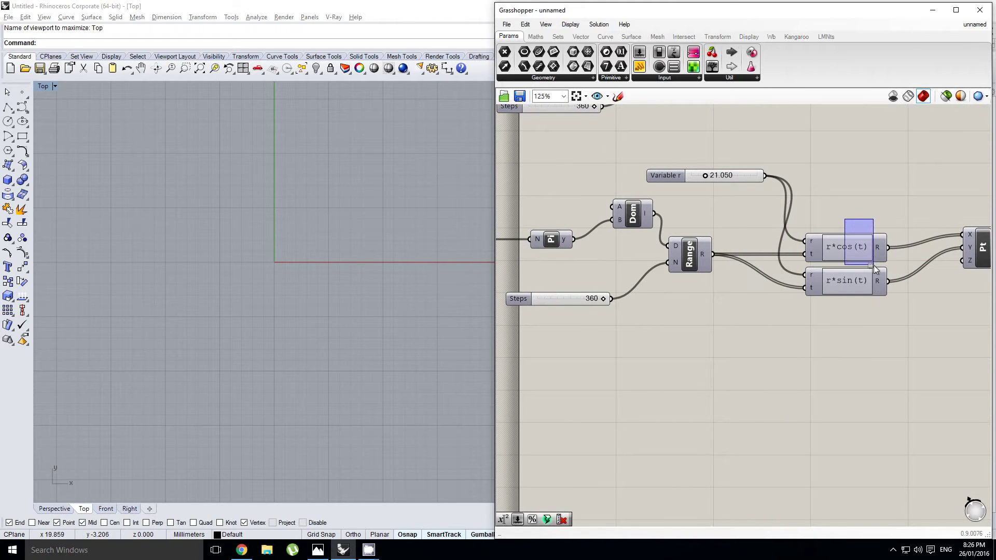
pyautogui.moveTo(842, 212); pyautogui.dragTo(882, 269)
pyautogui.moveTo(762, 255)
pyautogui.mouseDown(button='right')
pyautogui.moveTo(817, 258)
pyautogui.moveTo(761, 254)
pyautogui.mouseUp(button='right')
pyautogui.scroll(1, 760, 254)
pyautogui.rightClick(781, 253)
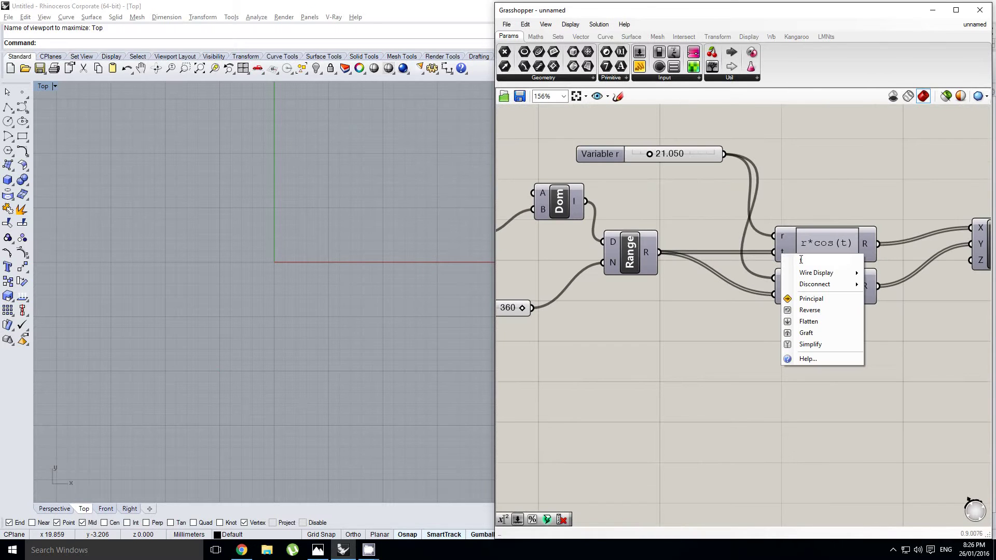
pyautogui.moveTo(805, 260); pyautogui.dragTo(790, 261)
pyautogui.write('u')
pyautogui.click(761, 237)
# Add a third input to the r*cos(t) expression and name it v
pyautogui.scroll(5, 791, 258)
pyautogui.click(780, 265)
pyautogui.rightClick(759, 264)
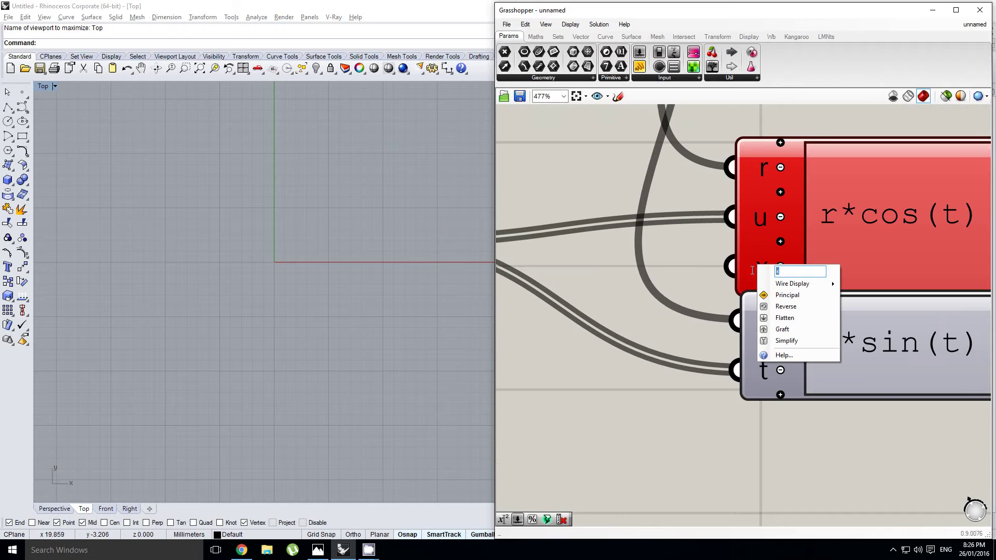
pyautogui.write('v')
pyautogui.press('Return')
# Move the r*sin(t) expression slightly down, clear of the one above, and rename its t input to u
pyautogui.rightClick(643, 215)
pyautogui.scroll(-2, 745, 279)
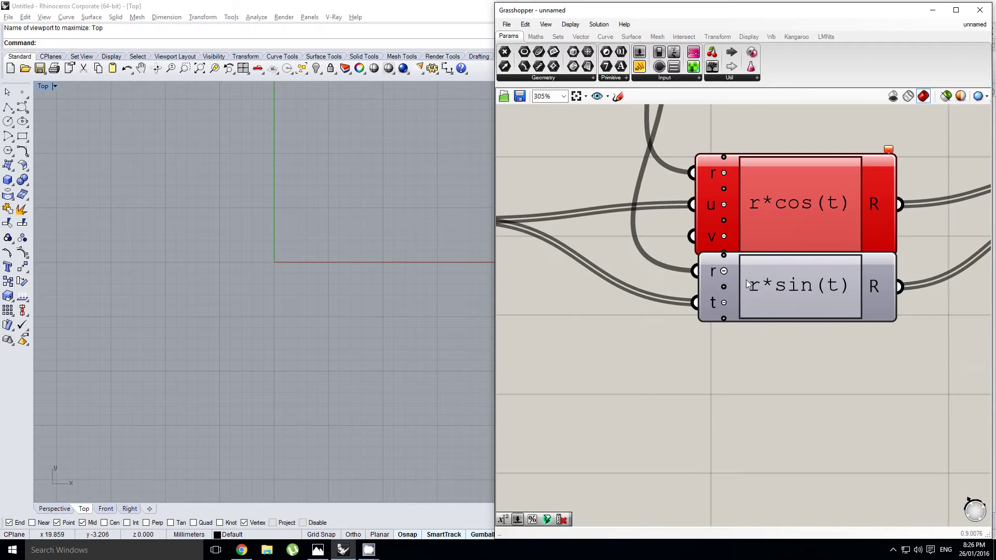
pyautogui.click(772, 313)
pyautogui.rightClick(711, 330)
pyautogui.write('u')
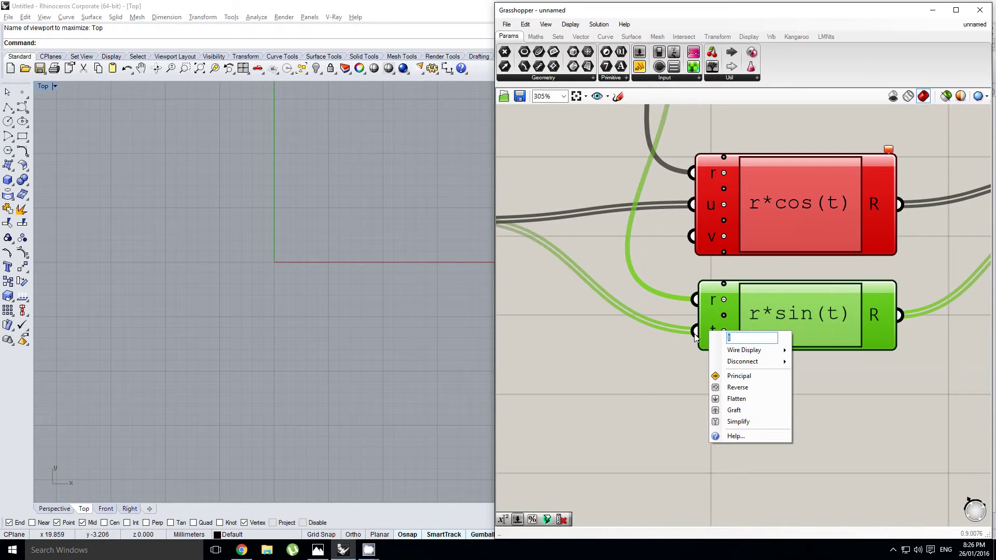
pyautogui.rightClick(652, 342)
# Add a third input to the r*sin(t) expression and name it v
pyautogui.click(736, 363)
pyautogui.scroll(1, 711, 342)
pyautogui.click(726, 348)
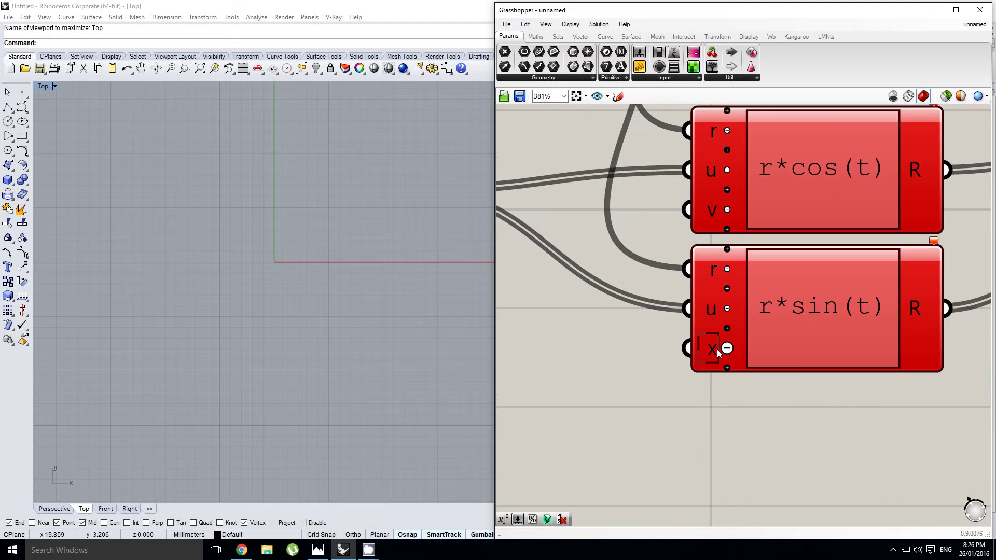
pyautogui.rightClick(715, 350)
pyautogui.write('v')
pyautogui.press('Return')
pyautogui.moveTo(622, 294); pyautogui.dragTo(663, 297, button='right')
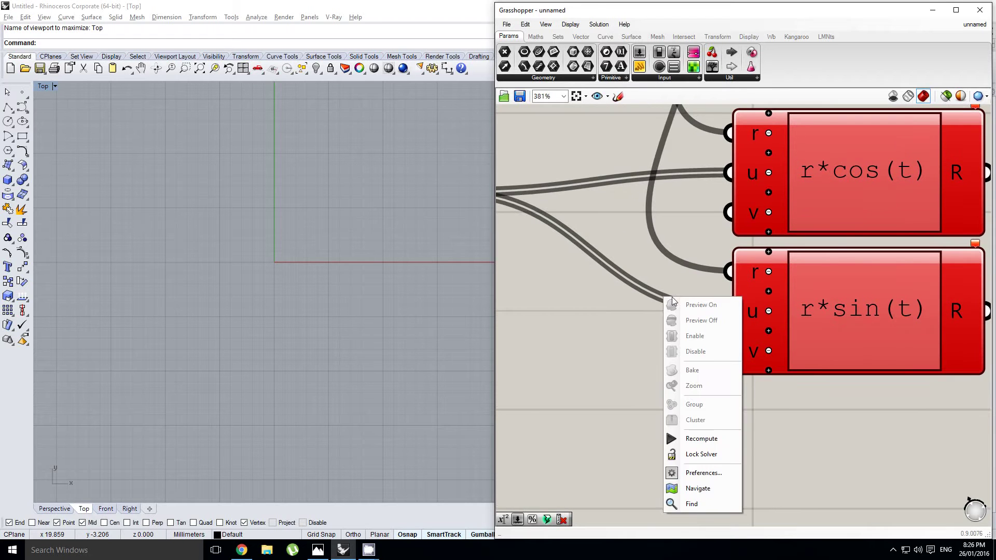
# Change the copied circle's r*cos(t) expression to r*cos(u)
pyautogui.scroll(-1, 764, 278)
pyautogui.doubleClick(845, 246)
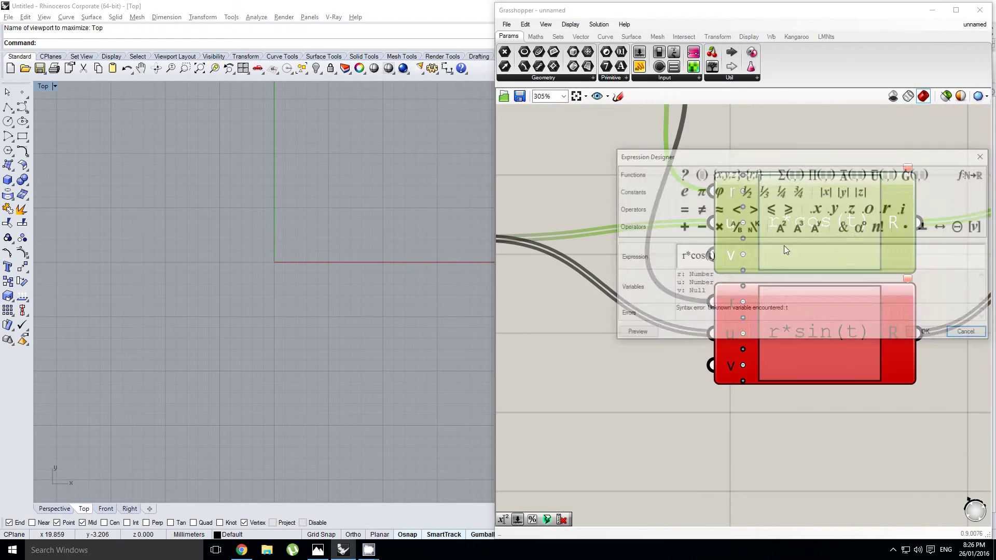
pyautogui.click(711, 258)
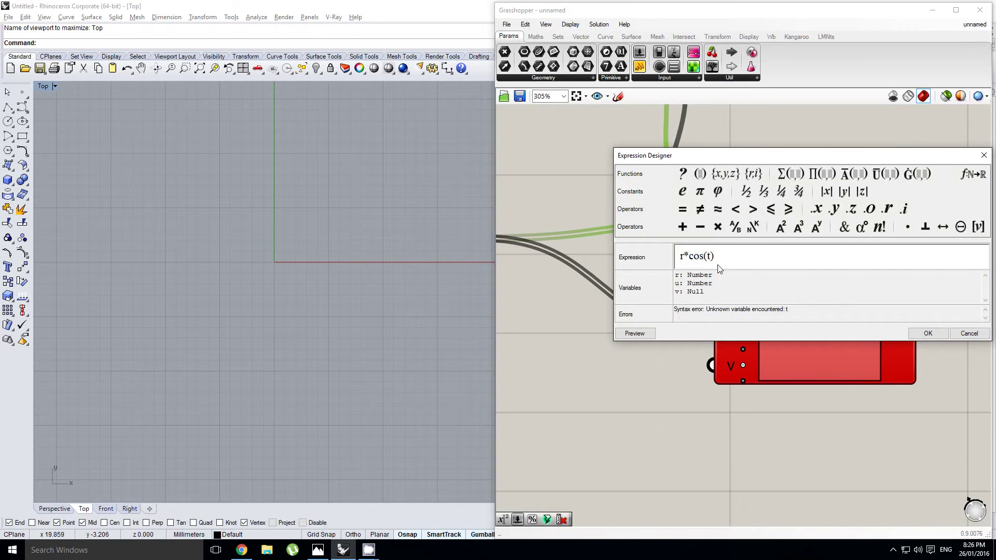
pyautogui.press('BackSpace')
pyautogui.write('u')
pyautogui.click(927, 334)
# Change the copied circle's r*sin(t) expression to r*sin(u)
pyautogui.doubleClick(809, 350)
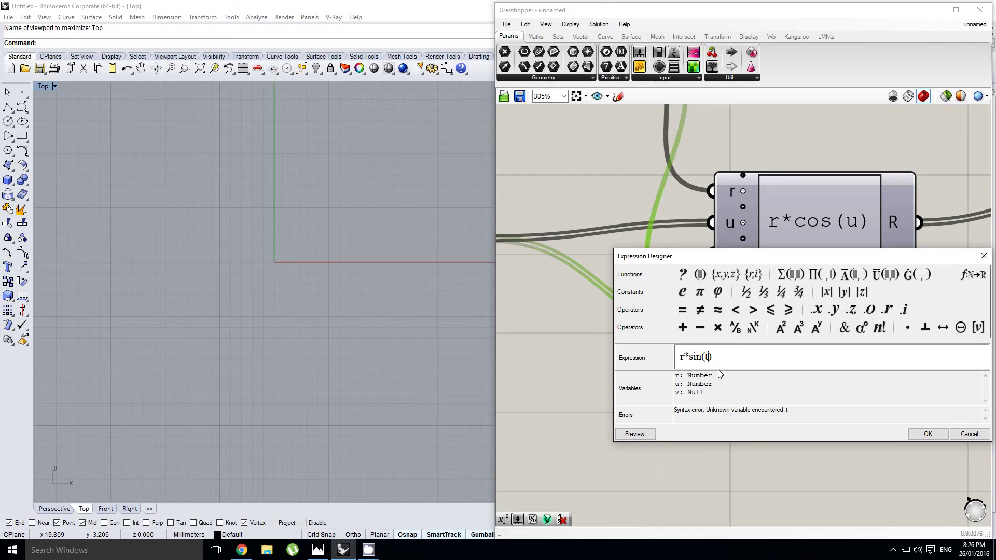
pyautogui.press('BackSpace')
pyautogui.write('u')
pyautogui.click(927, 434)
pyautogui.scroll(-1, 900, 397)
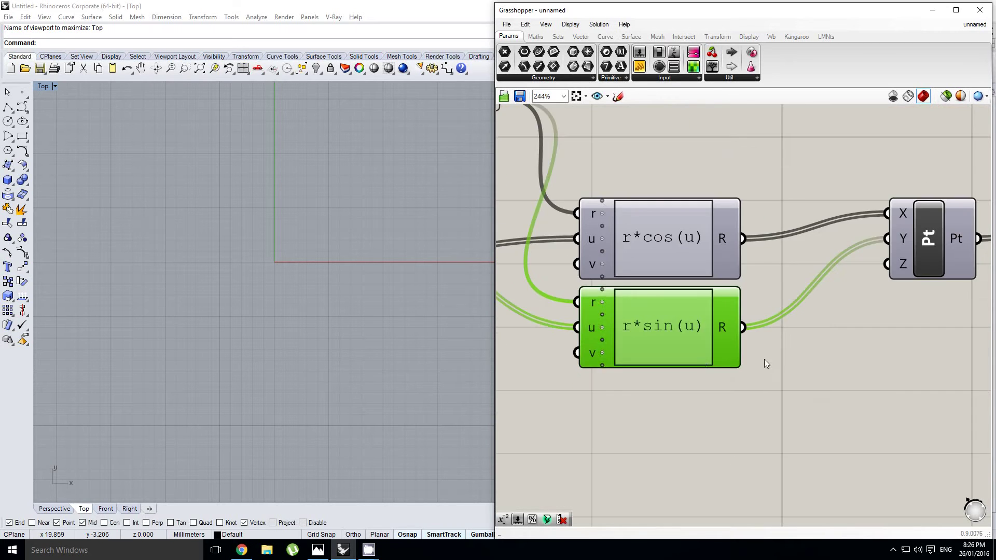
# Turn on the preview of the point component fed by the r*cos(u) and r*sin(u) expressions
pyautogui.click(765, 360)
pyautogui.scroll(-4, 804, 327)
pyautogui.click(853, 298)
pyautogui.middleClick(853, 300)
pyautogui.click(870, 279)
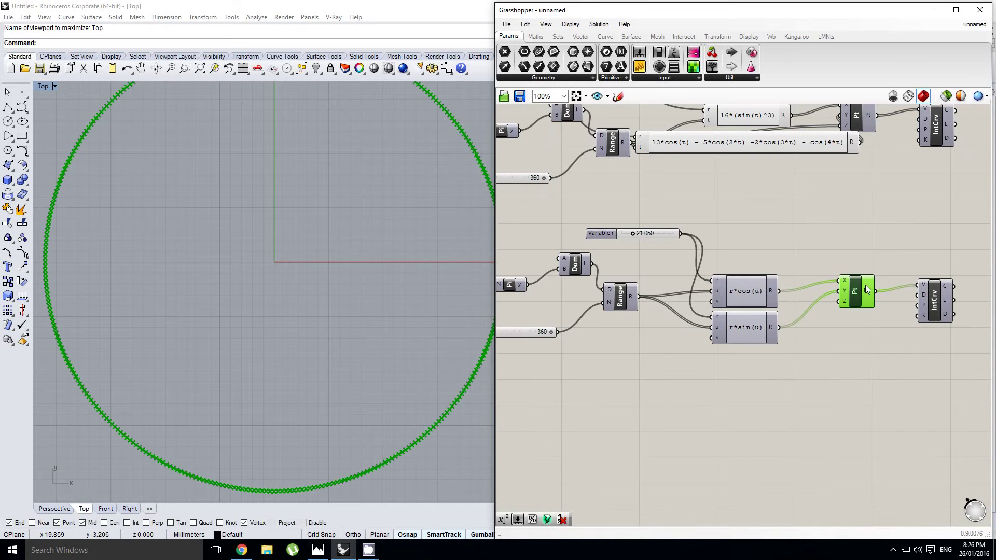
pyautogui.moveTo(257, 282); pyautogui.dragTo(287, 286, button='right')
pyautogui.scroll(-4, 283, 283)
# Duplicate the Factor, Pi, Domain, Steps and Range group directly below the original and shift the copied Domain component slightly
pyautogui.moveTo(570, 319); pyautogui.dragTo(712, 292, button='right')
pyautogui.scroll(1, 683, 307)
pyautogui.click(684, 300)
pyautogui.doubleClick(682, 318)
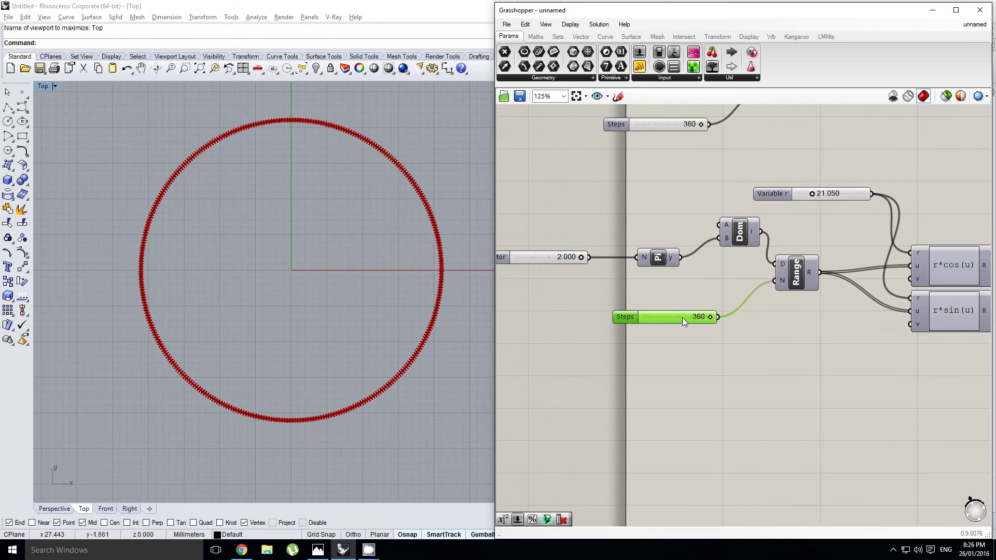
pyautogui.click(688, 290)
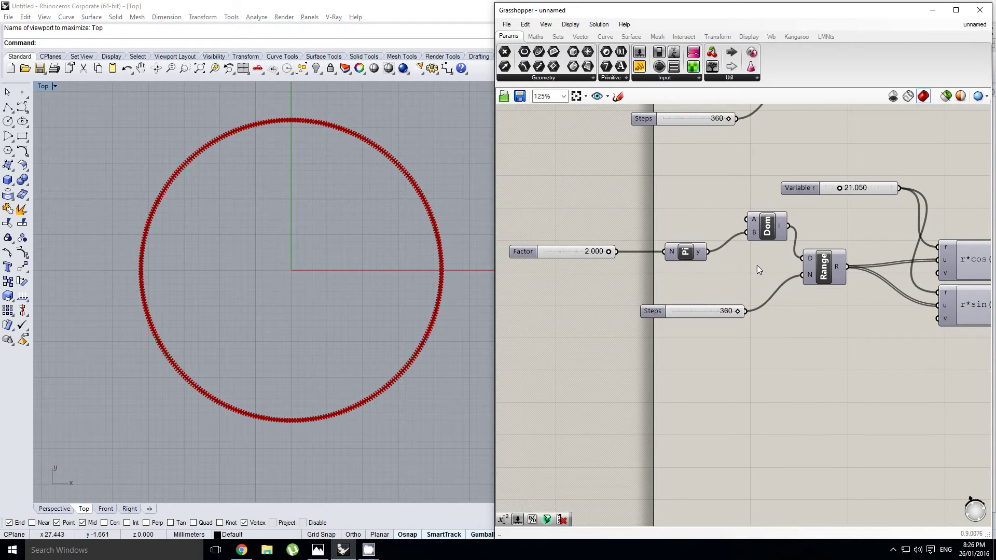
pyautogui.moveTo(835, 347); pyautogui.dragTo(592, 217)
pyautogui.keyDown('alt'); pyautogui.moveTo(821, 273); pyautogui.dragTo(824, 381); pyautogui.keyUp('alt')
pyautogui.click(773, 349)
pyautogui.moveTo(777, 334); pyautogui.dragTo(765, 352)
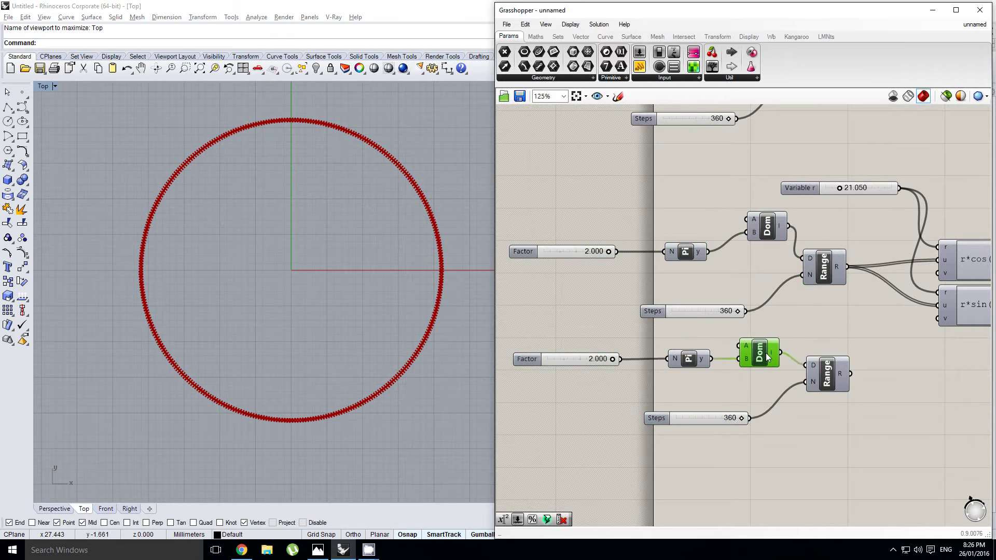
# Move the two expressions and the components after them to the right, making room beside the Range components
pyautogui.moveTo(819, 320); pyautogui.dragTo(686, 286, button='right')
pyautogui.click(747, 294)
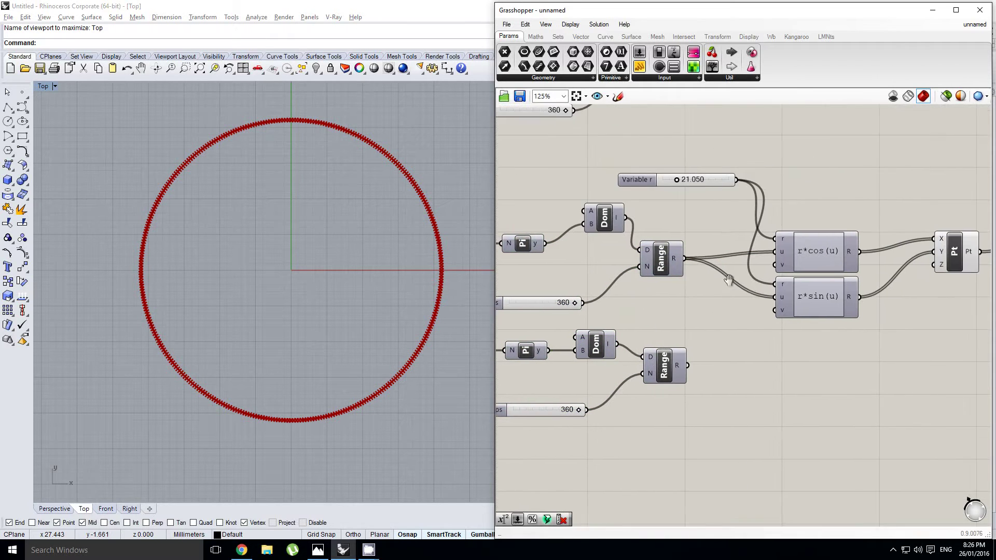
pyautogui.moveTo(747, 282); pyautogui.dragTo(719, 282, button='right')
pyautogui.scroll(-2, 734, 278)
pyautogui.click(943, 340)
pyautogui.moveTo(951, 340); pyautogui.dragTo(728, 228)
pyautogui.moveTo(764, 268); pyautogui.dragTo(799, 267)
pyautogui.scroll(1, 743, 272)
pyautogui.click(685, 290)
pyautogui.scroll(1, 685, 291)
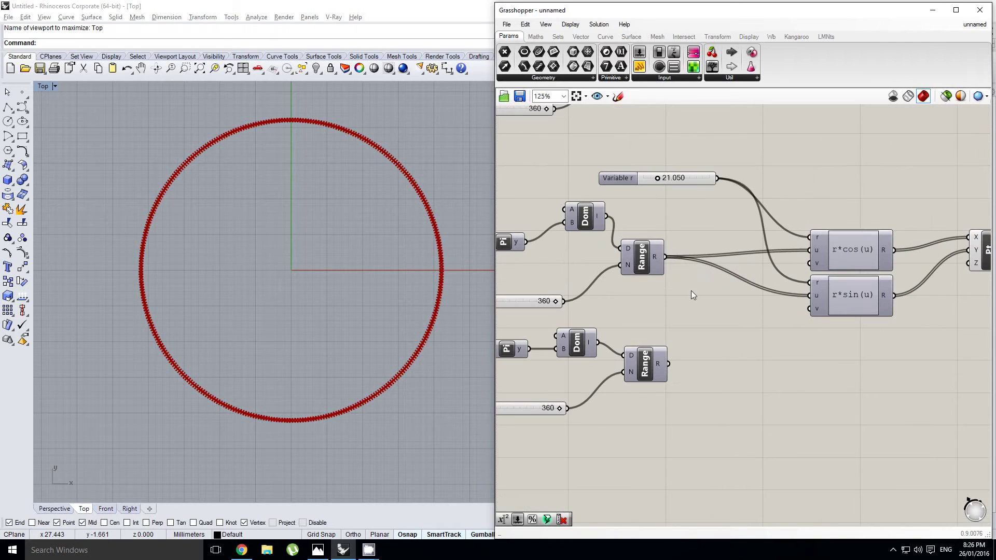
# Add a Cross Reference component between the ranges and expressions, feeding the upper Range into A and the lower Range into B
pyautogui.doubleClick(711, 295)
pyautogui.write('cross')
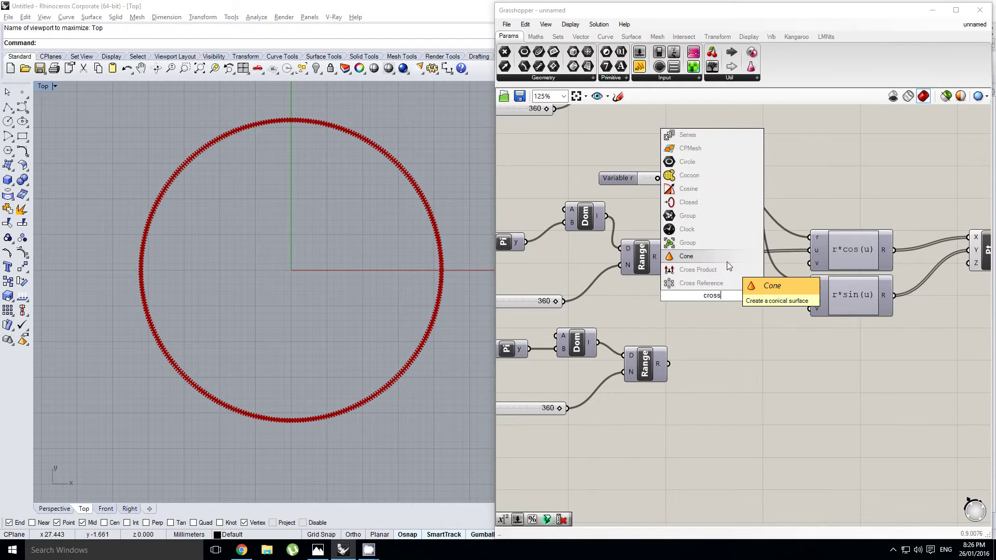
pyautogui.click(721, 283)
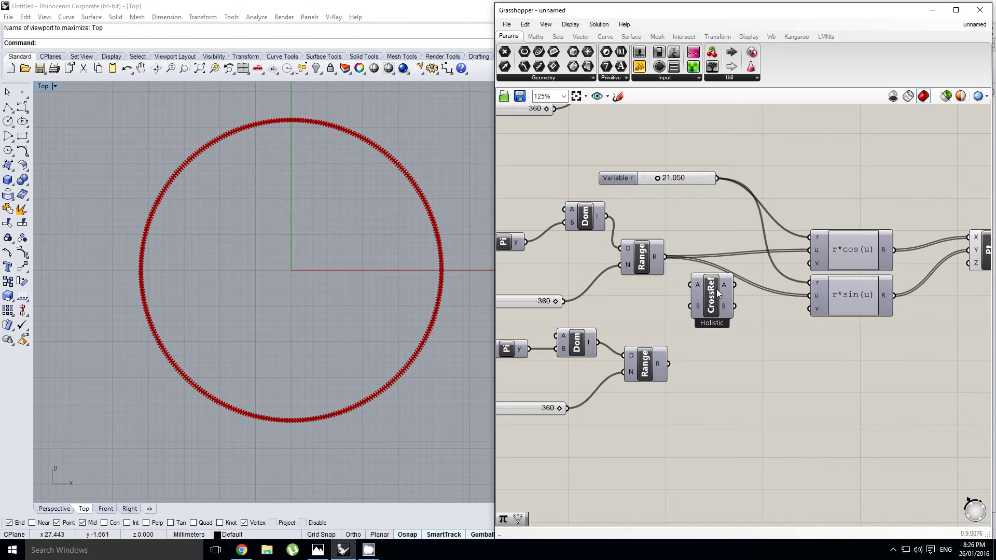
pyautogui.moveTo(665, 256); pyautogui.dragTo(703, 282)
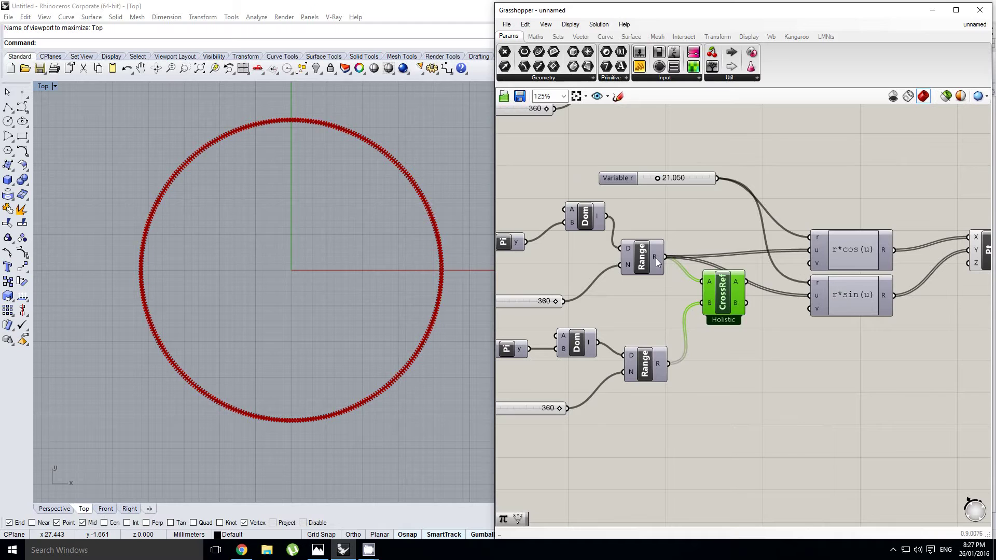
pyautogui.moveTo(655, 258)
pyautogui.moveTo(738, 306)
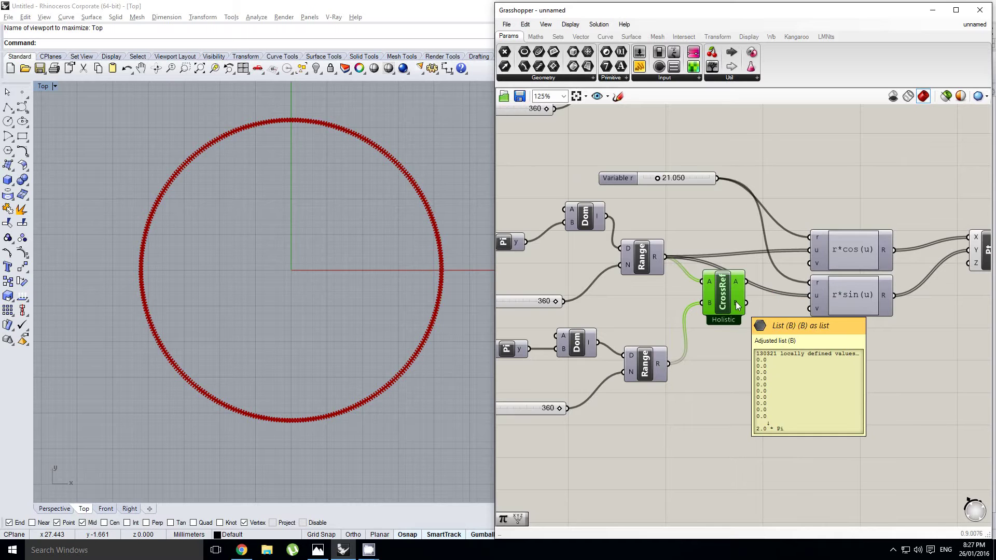
# Set both Steps sliders feeding the two Range components to 24
pyautogui.moveTo(700, 307); pyautogui.dragTo(857, 263, button='right')
pyautogui.doubleClick(689, 257)
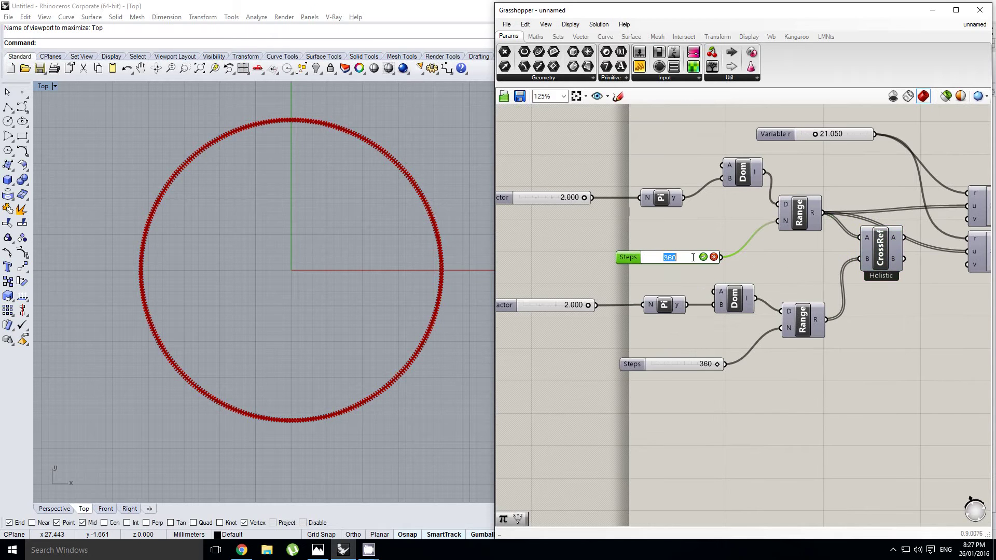
pyautogui.write('24')
pyautogui.press('Return')
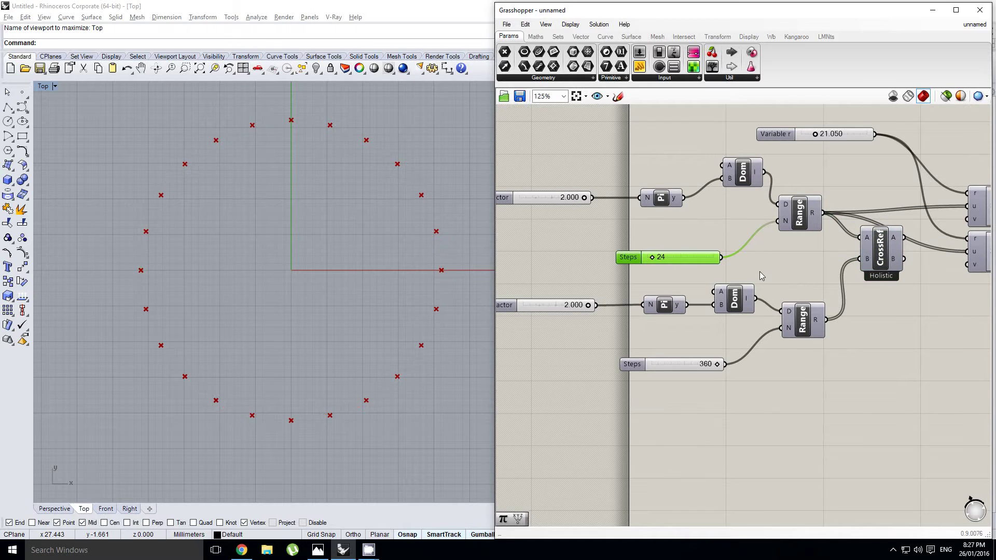
pyautogui.doubleClick(689, 363)
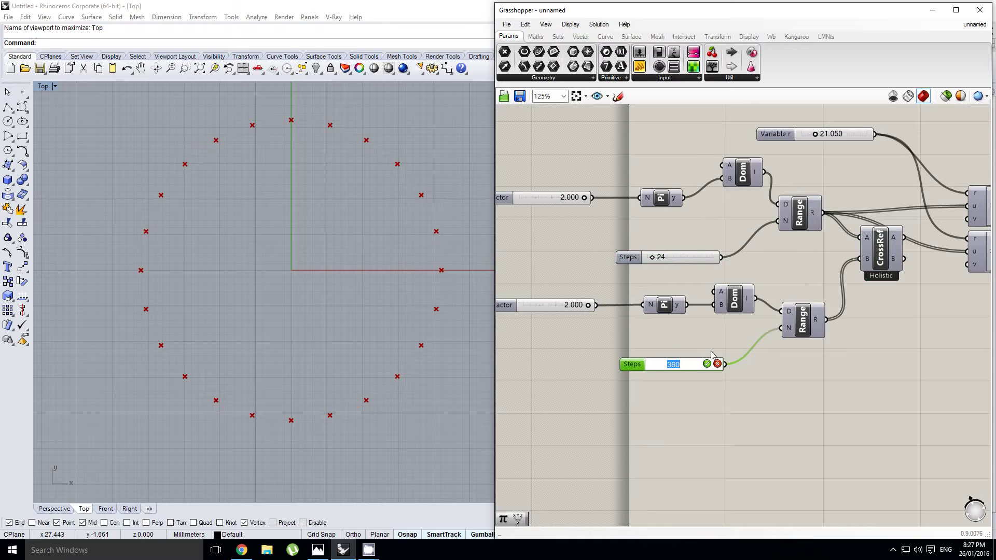
pyautogui.write('24')
pyautogui.press('Return')
pyautogui.moveTo(748, 337); pyautogui.dragTo(725, 342, button='right')
pyautogui.click(673, 328)
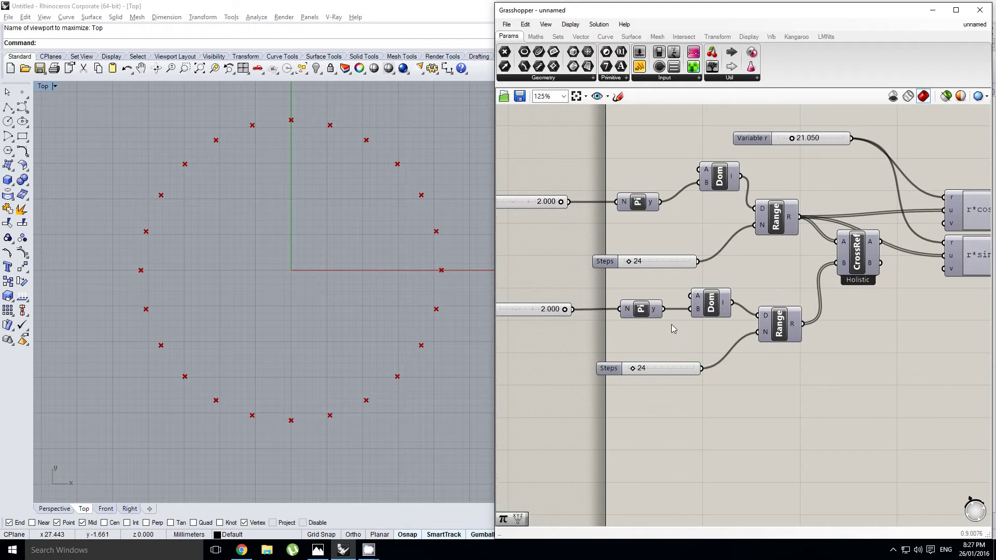
# Connect Cross Reference outputs A and B to u and v of r*cos(u), and output A to u of r*sin(u)
pyautogui.moveTo(767, 308); pyautogui.dragTo(681, 323, button='right')
pyautogui.moveTo(767, 285); pyautogui.dragTo(707, 261, button='right')
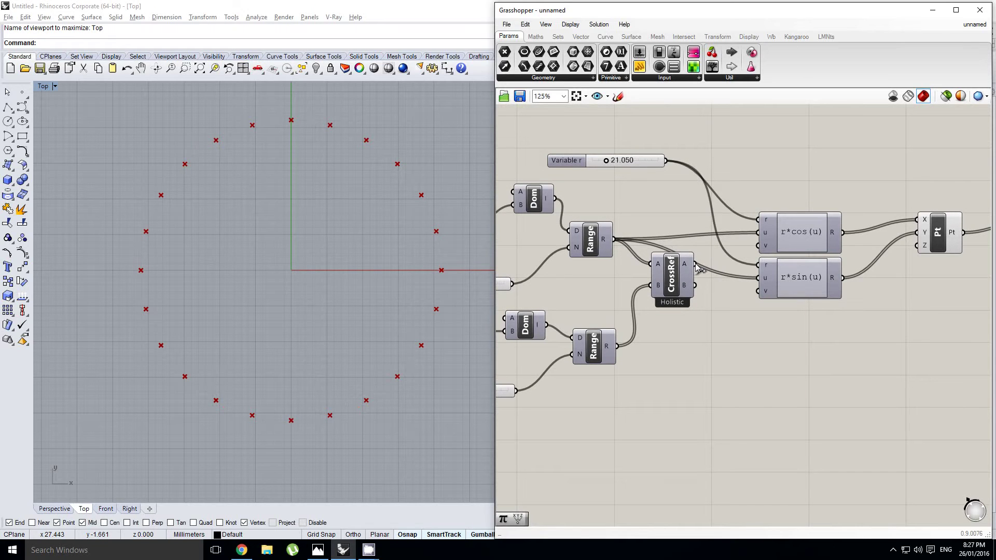
pyautogui.moveTo(695, 264); pyautogui.dragTo(759, 232)
pyautogui.moveTo(695, 285); pyautogui.dragTo(759, 246)
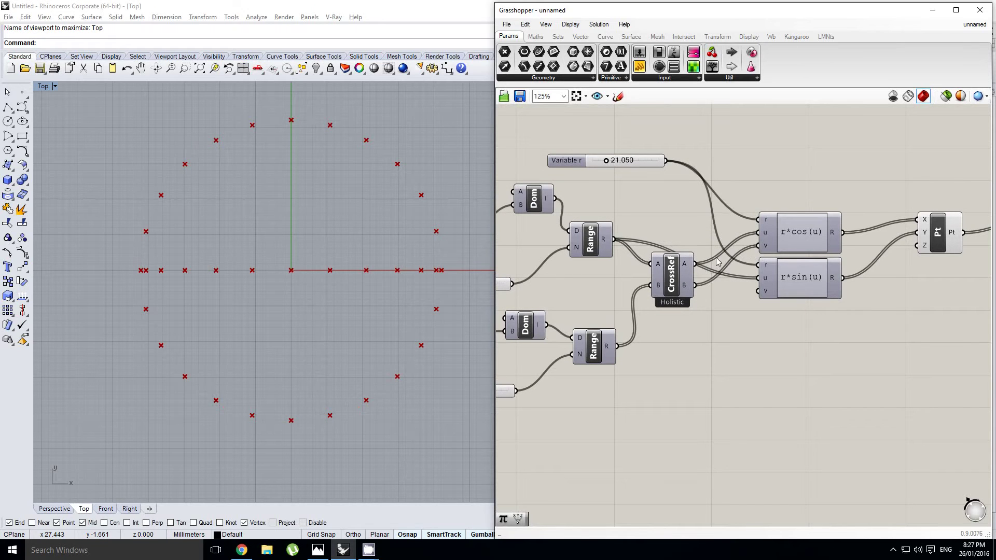
pyautogui.moveTo(695, 264); pyautogui.dragTo(759, 278)
# Connect Cross Reference output B to v of r*sin(u) and place a copy of that expression below it
pyautogui.moveTo(695, 284); pyautogui.dragTo(801, 332)
pyautogui.moveTo(865, 289); pyautogui.dragTo(808, 287, button='right')
pyautogui.click(808, 288)
pyautogui.scroll(1, 807, 288)
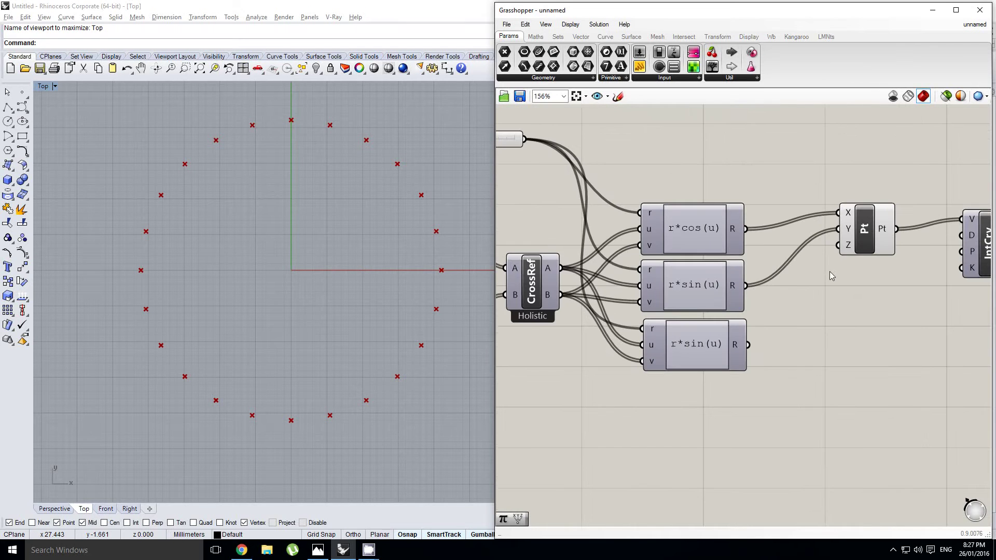
# Switch the Rhino viewport to the Perspective view
pyautogui.moveTo(333, 298); pyautogui.dragTo(322, 337, button='right')
pyautogui.hotkey('ctrl', 'F4')
pyautogui.scroll(3, 325, 334)
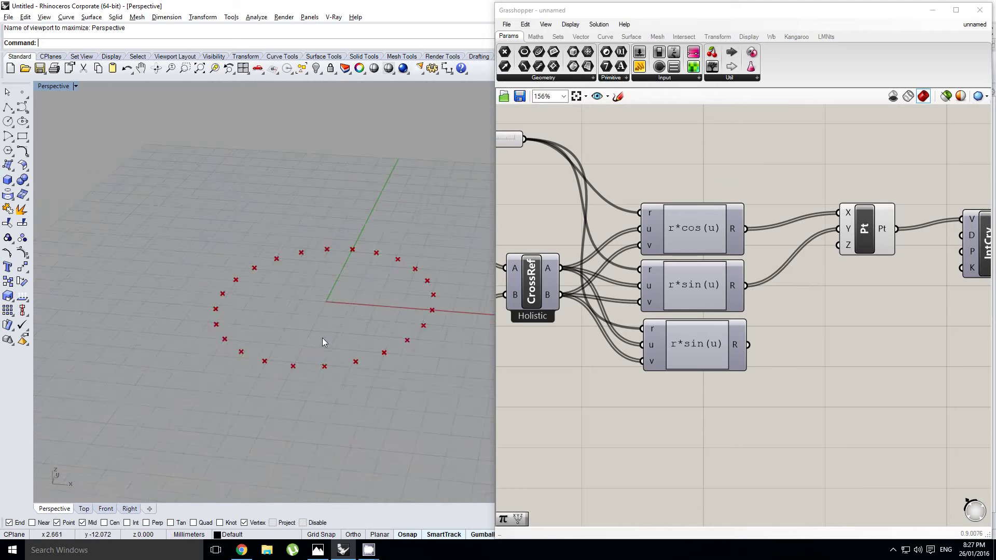
pyautogui.scroll(1, 322, 337)
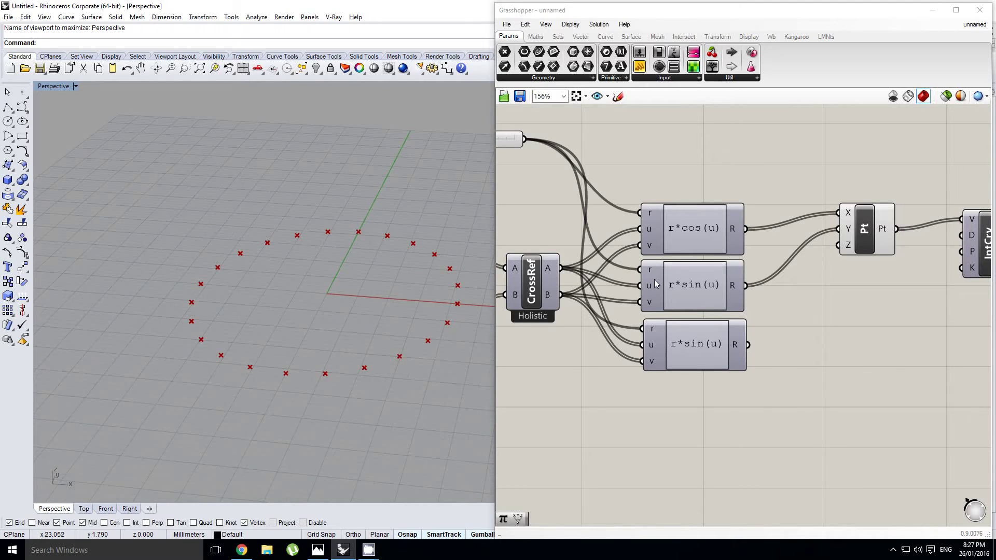
# Extend the first expression to r*cos(u)*cos(v)
pyautogui.click(708, 239)
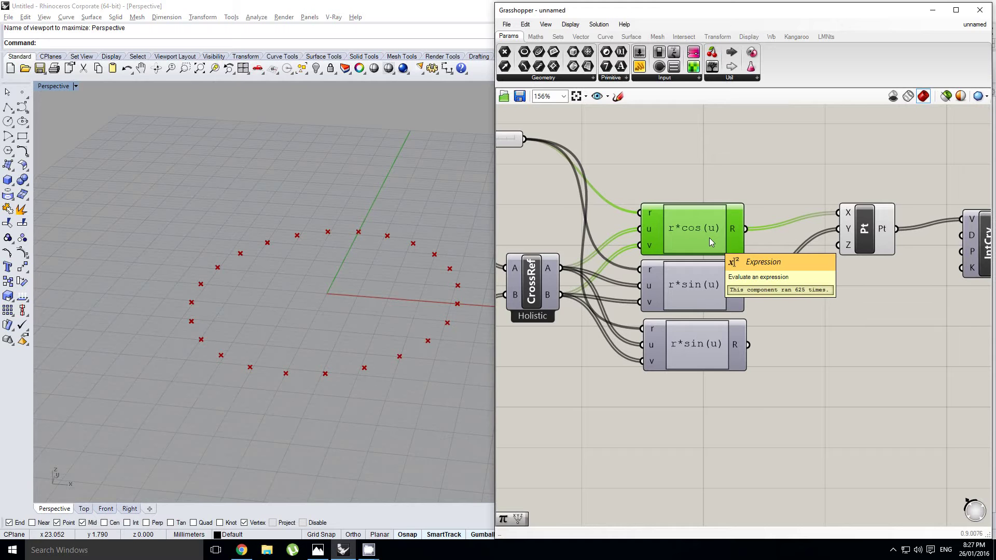
pyautogui.doubleClick(709, 238)
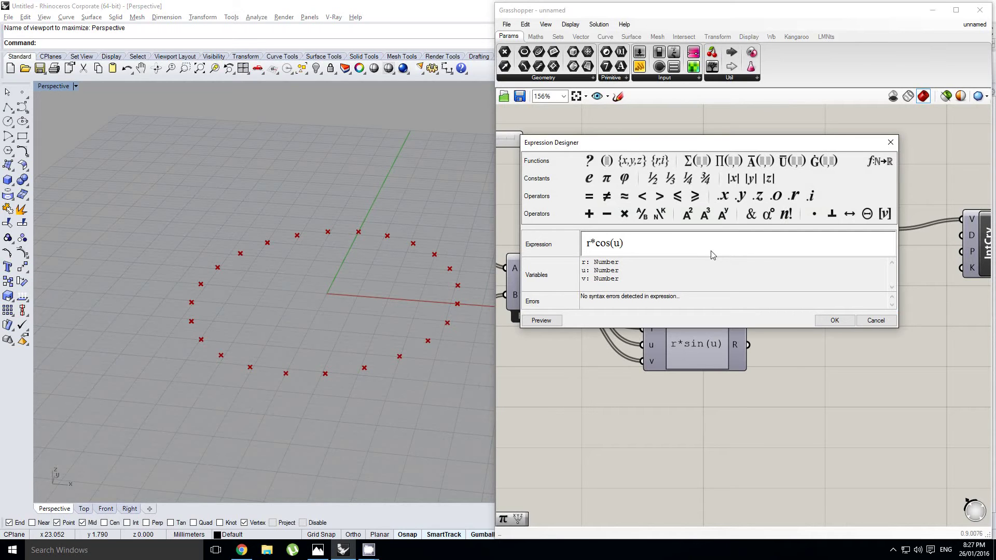
pyautogui.write('*cos(v)')
pyautogui.click(835, 320)
# Extend the second expression to r*sin(u)*cos(v)
pyautogui.doubleClick(701, 286)
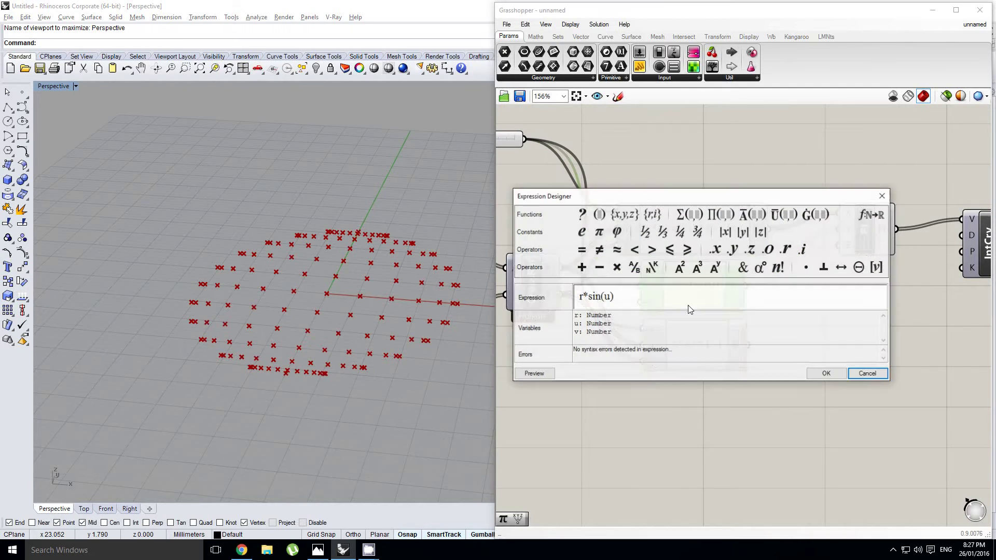
pyautogui.write('*cos(v)')
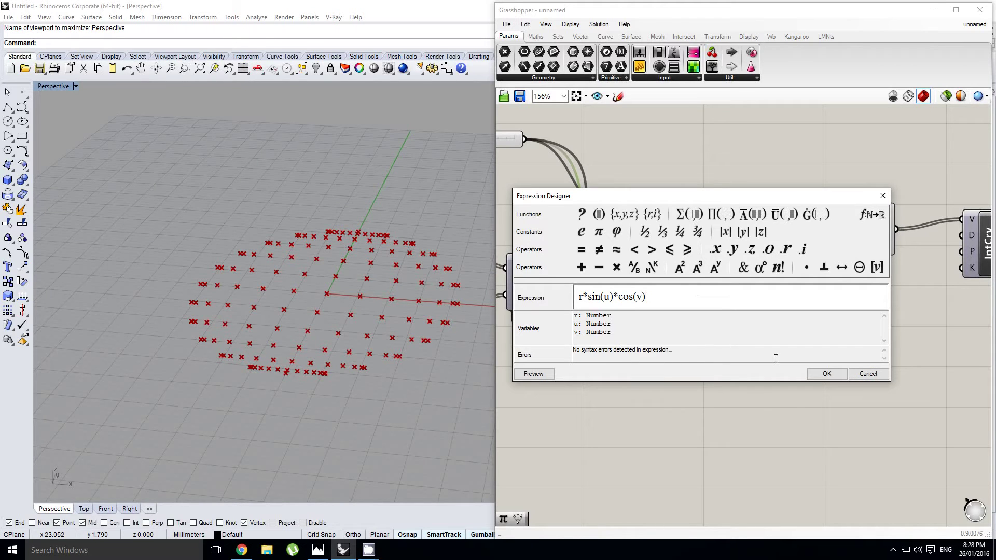
pyautogui.click(827, 374)
# Change the third, duplicated expression to r*sin(v)
pyautogui.moveTo(710, 349); pyautogui.dragTo(714, 322, button='right')
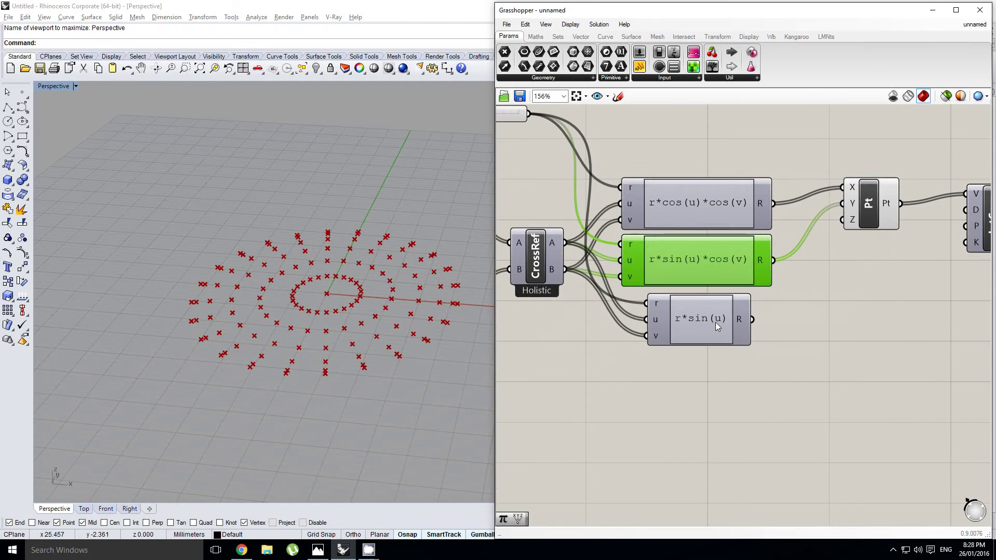
pyautogui.doubleClick(715, 322)
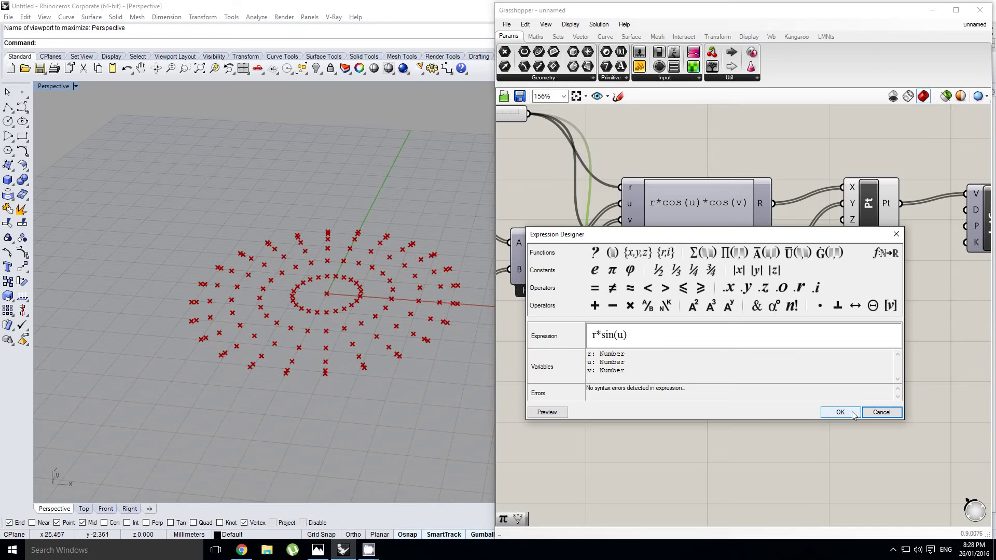
pyautogui.click(624, 336)
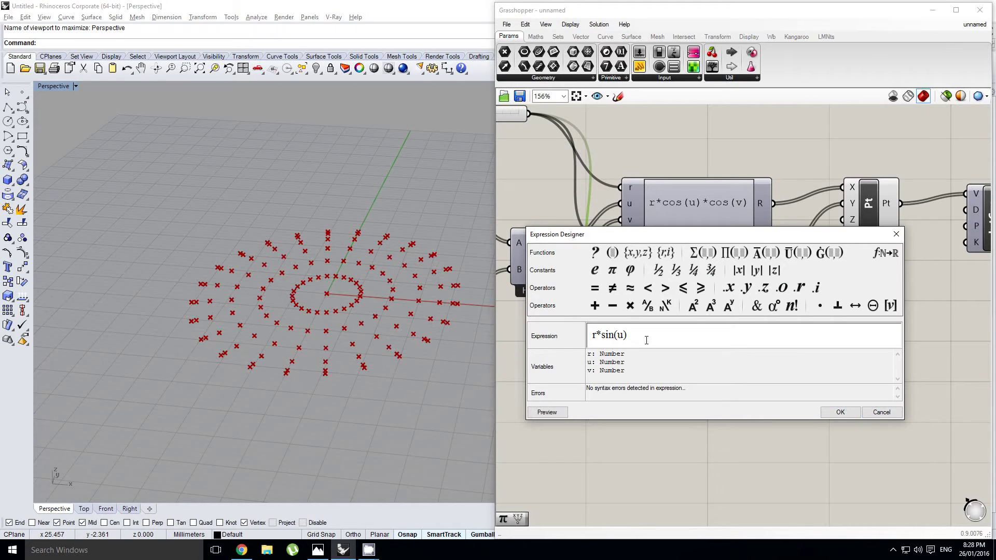
pyautogui.click(836, 412)
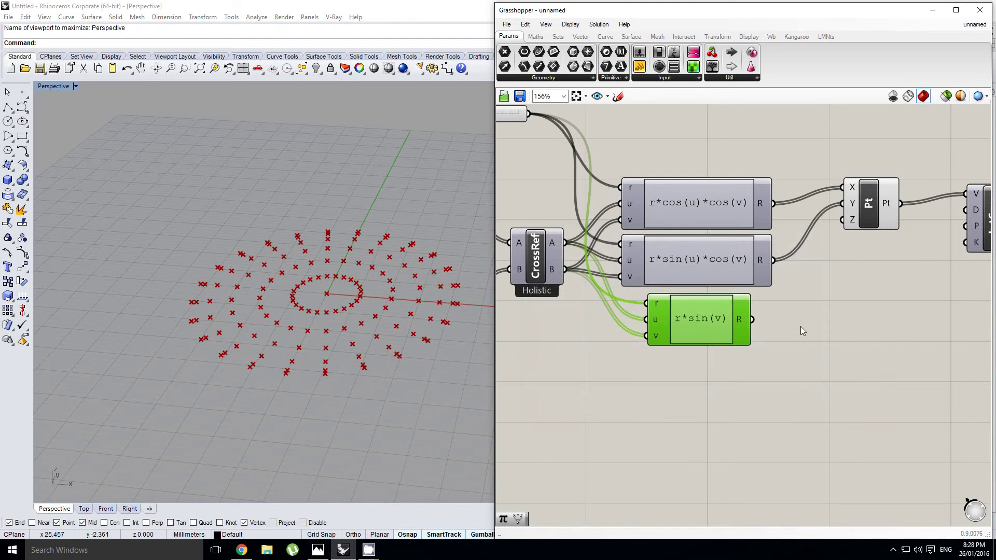
# Connect the r*sin(v) result to the Z input of the point component
pyautogui.moveTo(954, 294); pyautogui.dragTo(819, 292, button='right')
pyautogui.rightClick(819, 292)
pyautogui.click(704, 325)
pyautogui.moveTo(617, 317); pyautogui.dragTo(708, 218)
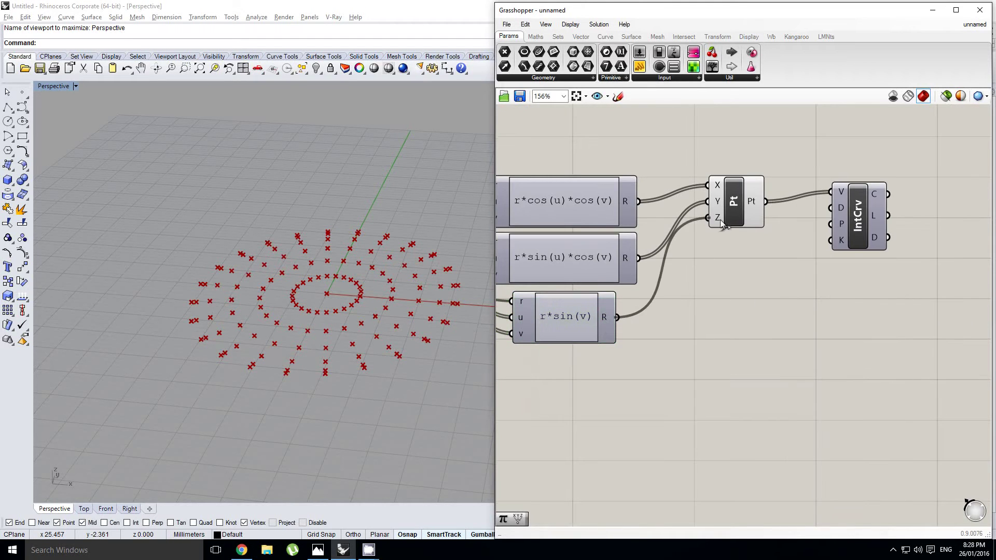
pyautogui.moveTo(423, 370); pyautogui.dragTo(372, 311, button='right')
# Move the IntCrv component slightly so that its V input lines up with the point output
pyautogui.moveTo(800, 249); pyautogui.dragTo(782, 255, button='right')
pyautogui.moveTo(829, 231); pyautogui.dragTo(769, 256, button='right')
pyautogui.click(785, 252)
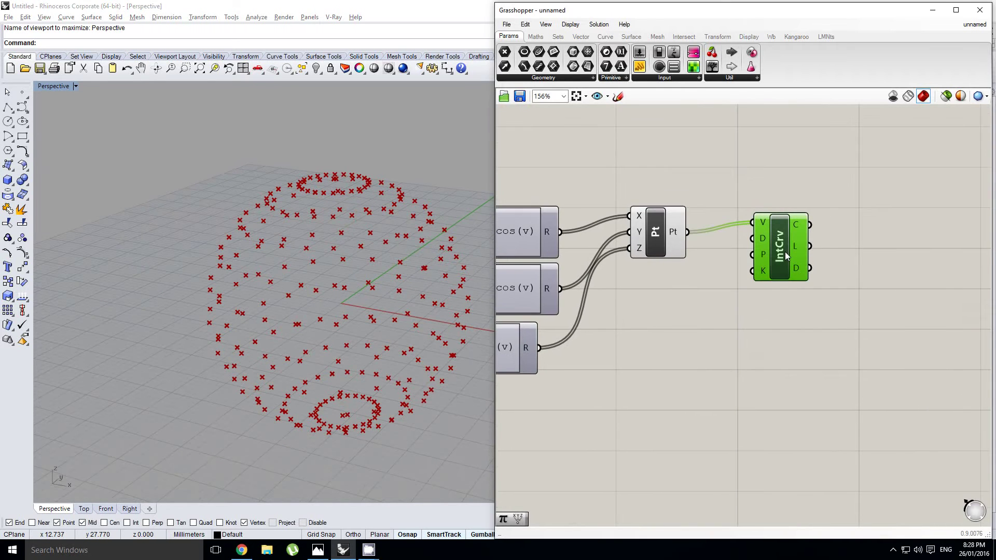
pyautogui.middleClick(786, 254)
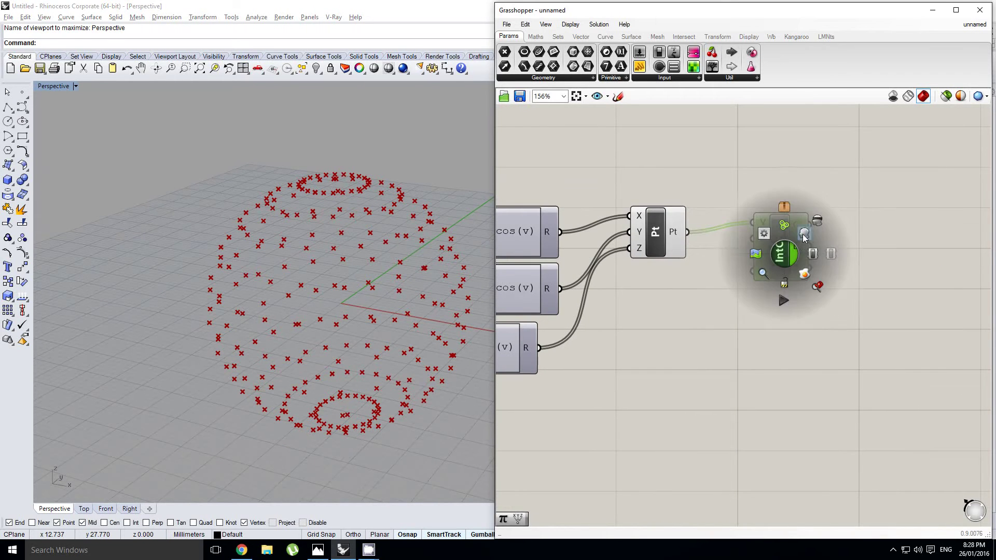
pyautogui.moveTo(778, 266); pyautogui.dragTo(781, 264, button='right')
pyautogui.moveTo(783, 261); pyautogui.dragTo(787, 271)
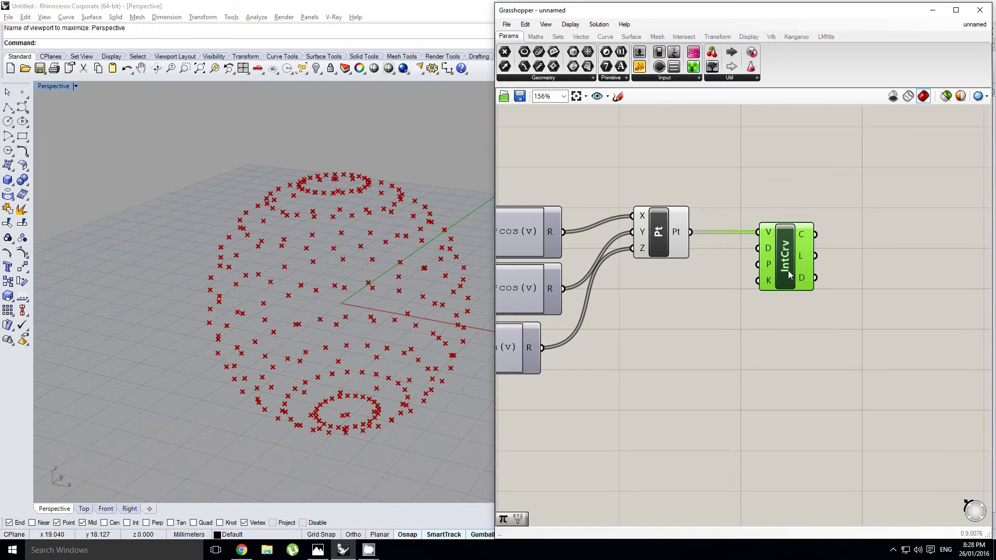
# Replace the IntCrv component beside the point component with a Surface From Points component
pyautogui.moveTo(401, 281); pyautogui.dragTo(422, 278, button='right')
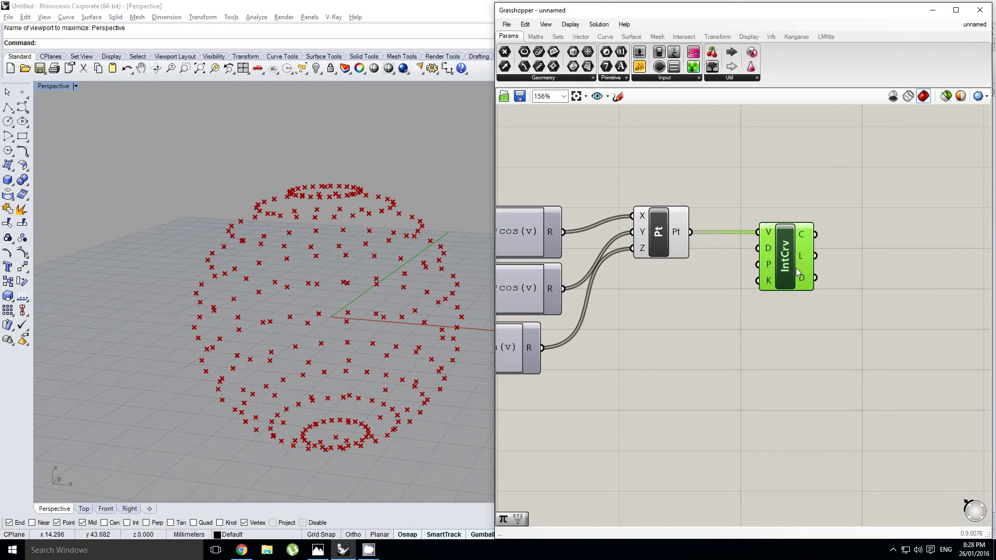
pyautogui.press('Delete')
pyautogui.doubleClick(785, 248)
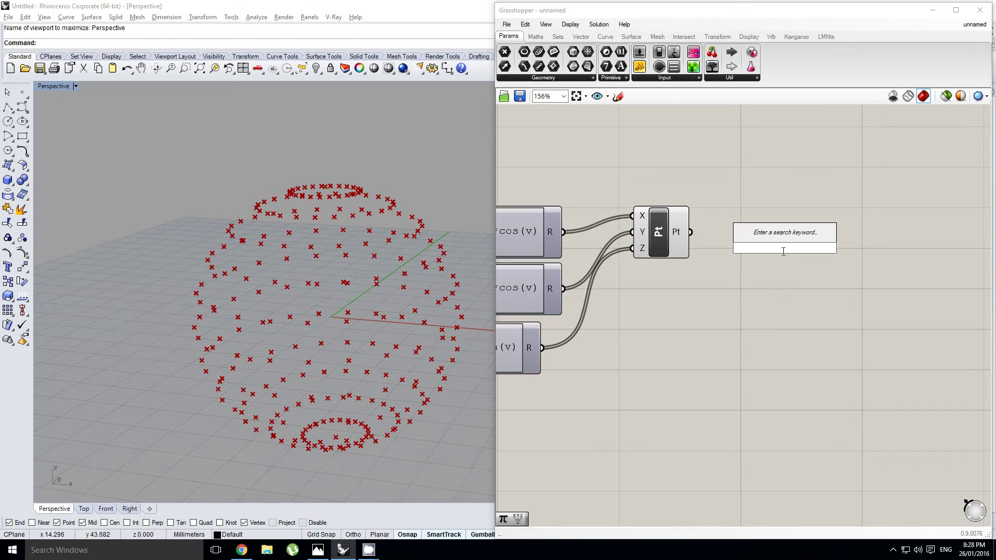
pyautogui.write('s')
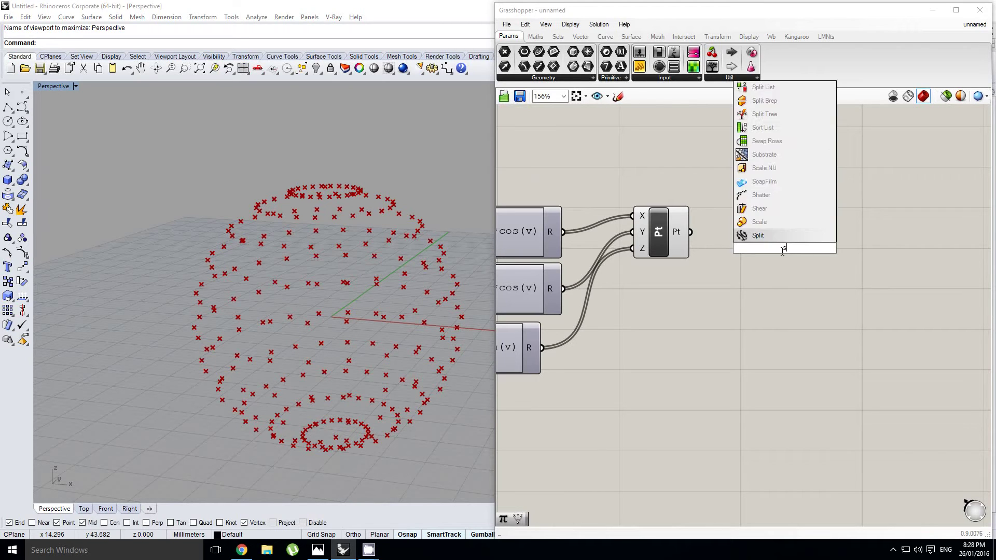
pyautogui.write('urface from')
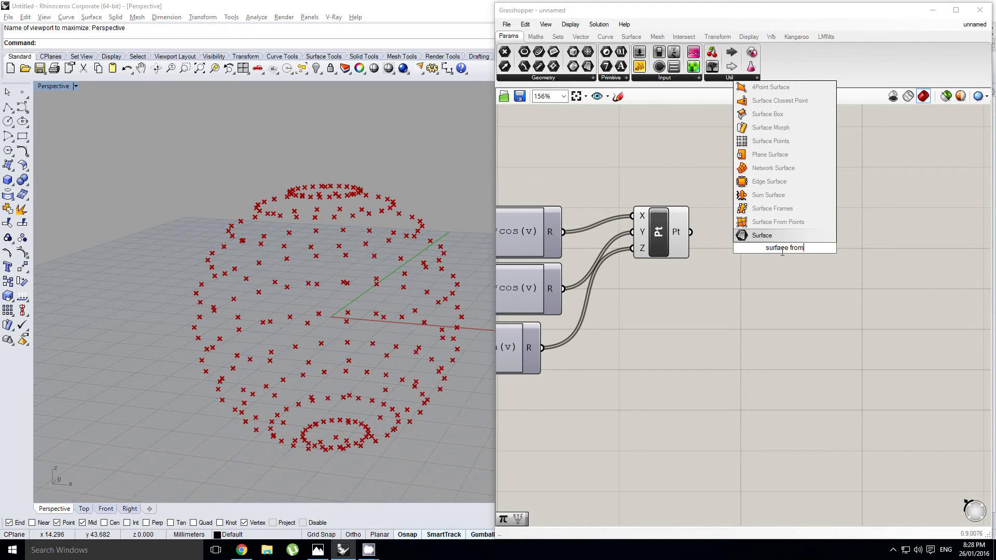
pyautogui.press('Up')
pyautogui.press('Up')
pyautogui.press('Down')
pyautogui.press('Return')
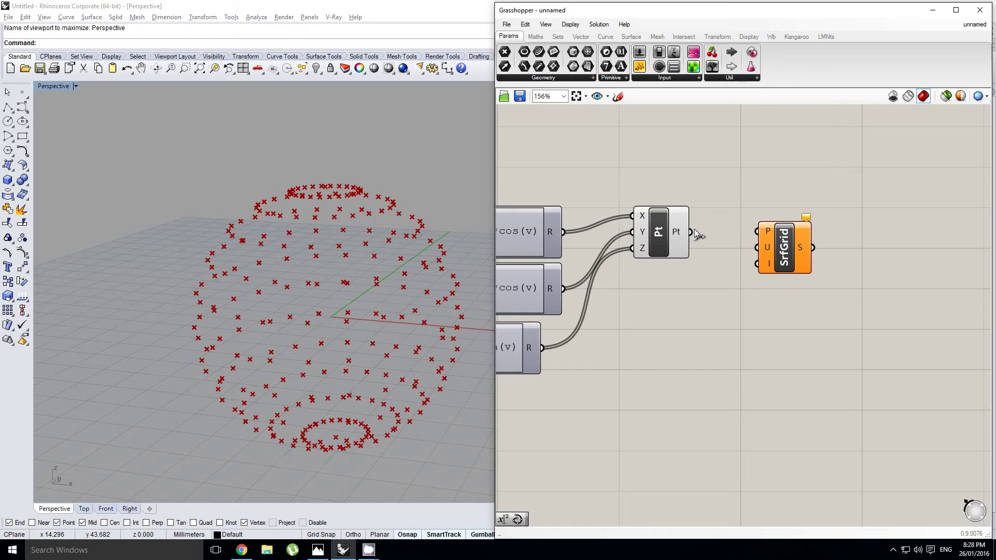
# Connect the point component's Pt output to the P input of the Surface From Points component
pyautogui.moveTo(694, 231); pyautogui.dragTo(817, 252)
pyautogui.moveTo(693, 251); pyautogui.dragTo(751, 237, button='right')
pyautogui.click(841, 252)
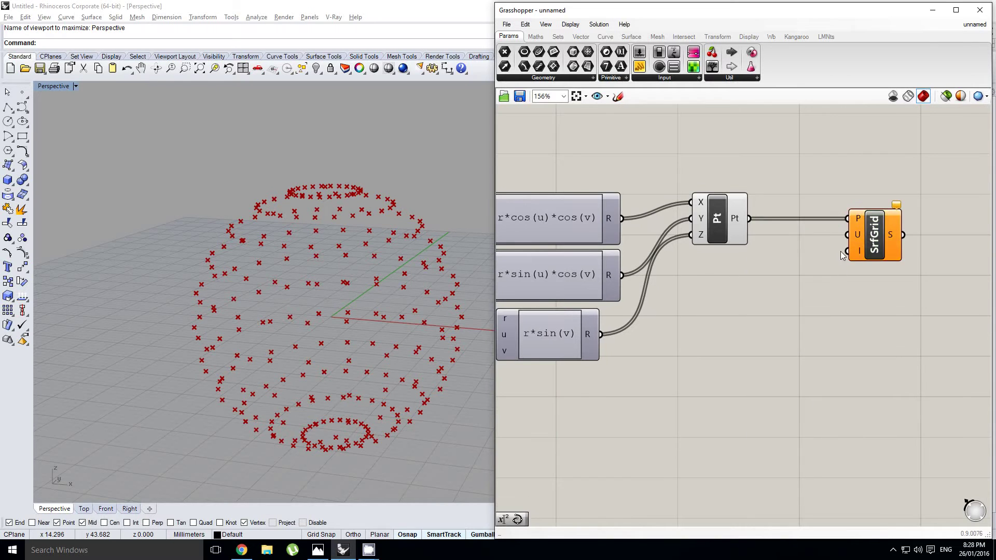
# Trace the definition back to the Range and Steps sliders and check the surface component's U Count input
pyautogui.scroll(-3, 749, 285)
pyautogui.moveTo(749, 284); pyautogui.dragTo(808, 290, button='right')
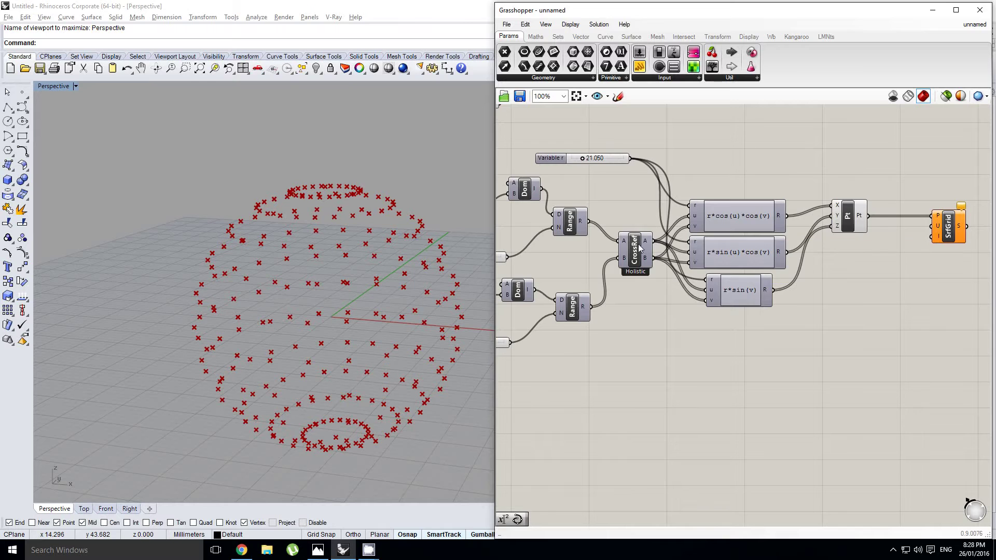
pyautogui.moveTo(642, 242); pyautogui.dragTo(698, 236, button='right')
pyautogui.click(624, 220)
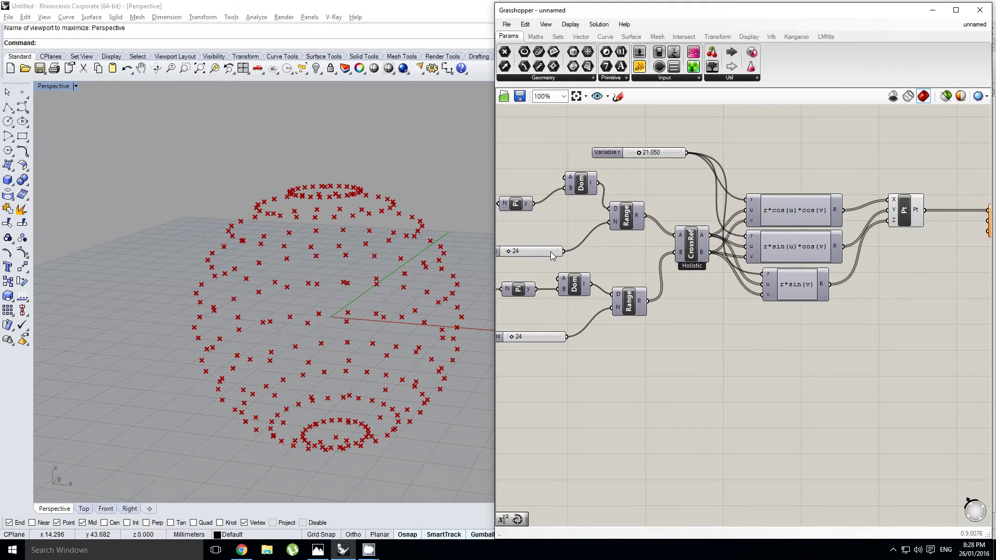
pyautogui.moveTo(705, 319); pyautogui.dragTo(675, 327, button='right')
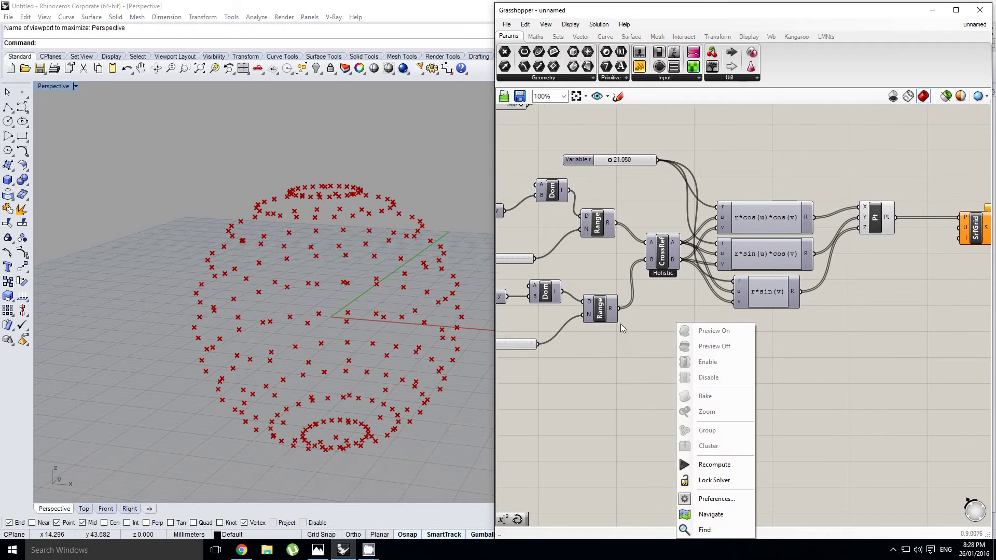
pyautogui.click(608, 289)
pyautogui.scroll(-1, 609, 289)
pyautogui.scroll(1, 881, 252)
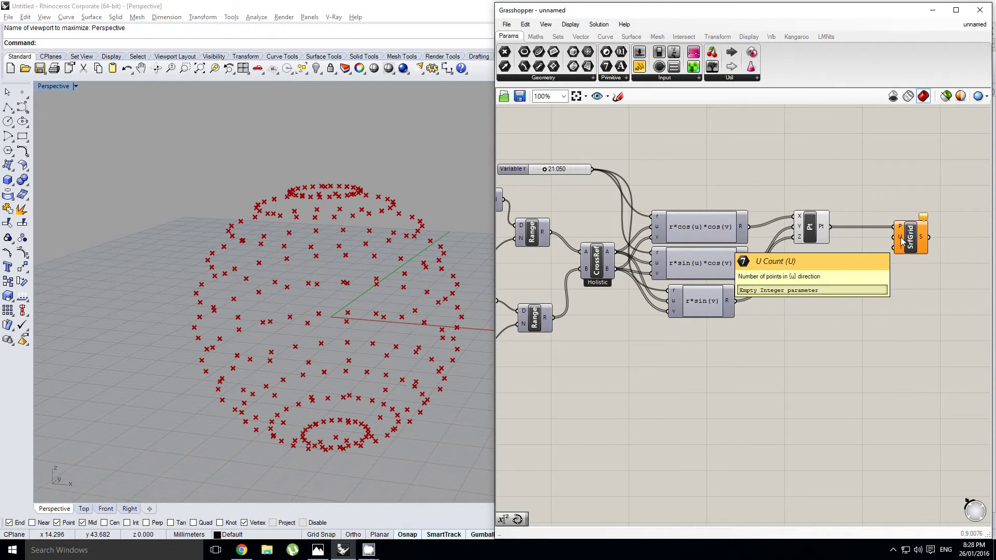
pyautogui.scroll(-1, 900, 237)
pyautogui.scroll(1, 830, 275)
# Add an Expression component below the r*sin(v) expression and set its expression to u+1
pyautogui.click(535, 36)
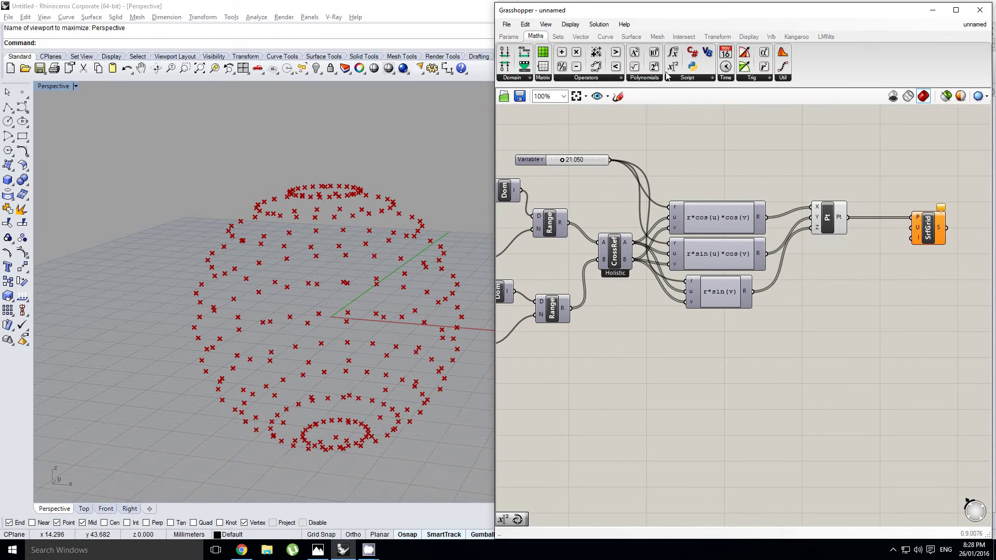
pyautogui.moveTo(672, 66); pyautogui.dragTo(712, 341)
pyautogui.doubleClick(712, 342)
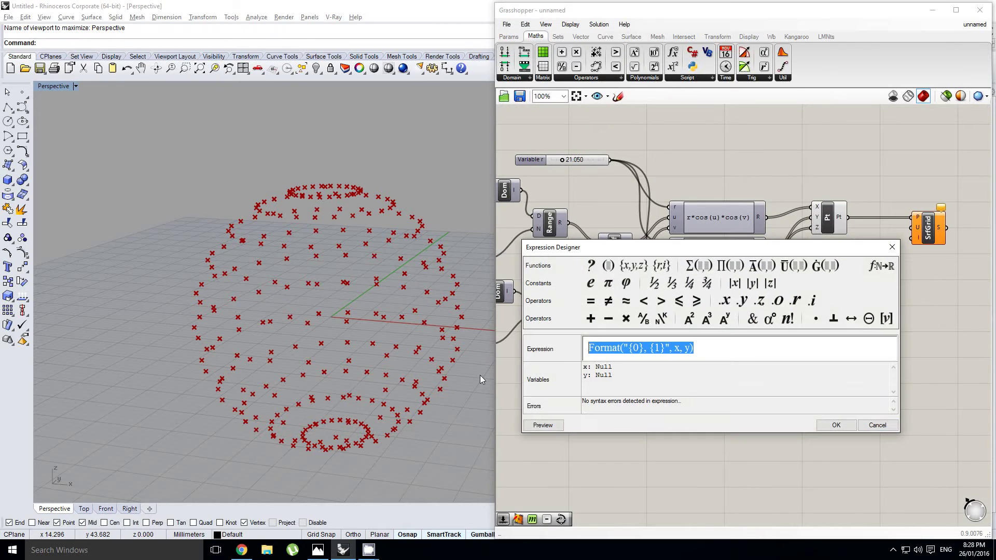
pyautogui.write('u+1')
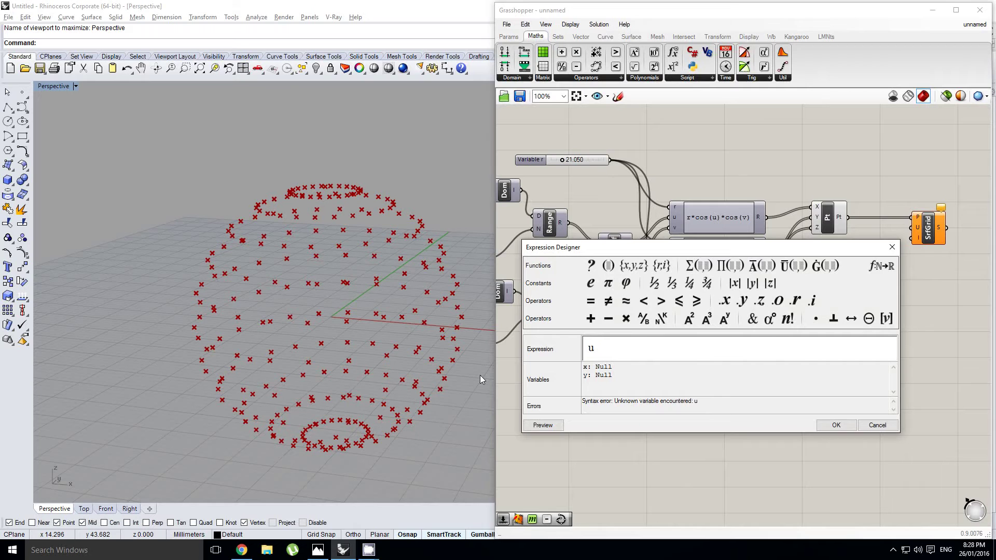
pyautogui.click(824, 425)
# Connect the lower Steps slider to the first input of the u+1 expression
pyautogui.moveTo(704, 390); pyautogui.dragTo(790, 383, button='right')
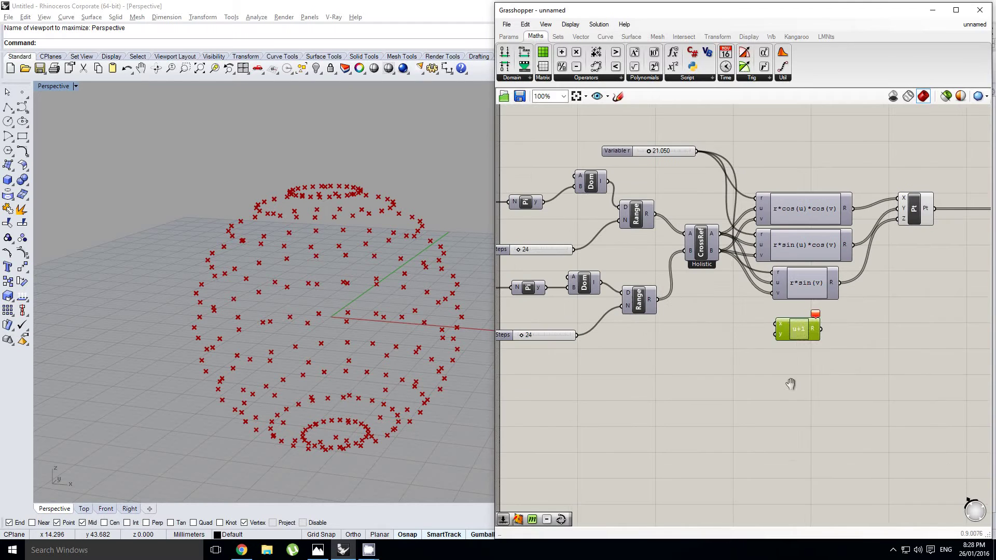
pyautogui.click(578, 338)
pyautogui.moveTo(578, 336); pyautogui.dragTo(776, 325)
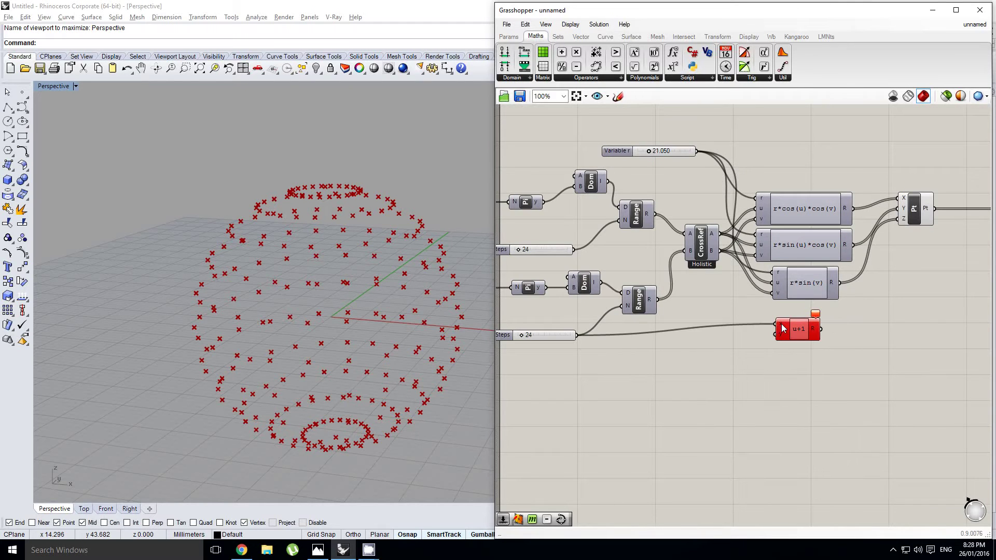
# Rename the connected input of the u+1 expression to u and remove its unused y input
pyautogui.scroll(8, 783, 325)
pyautogui.rightClick(781, 326)
pyautogui.write('u')
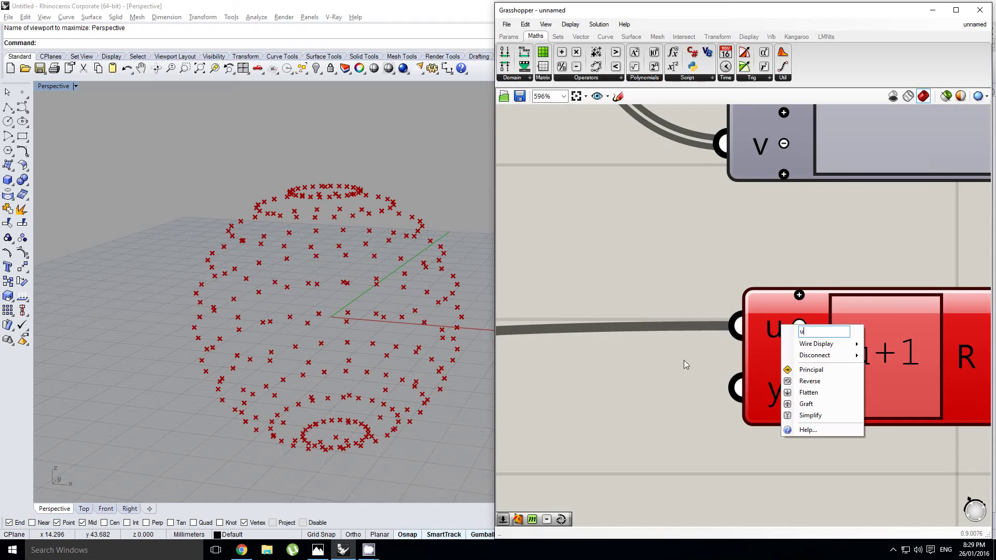
pyautogui.moveTo(676, 360); pyautogui.dragTo(663, 355, button='right')
pyautogui.click(785, 385)
pyautogui.scroll(-8, 568, 295)
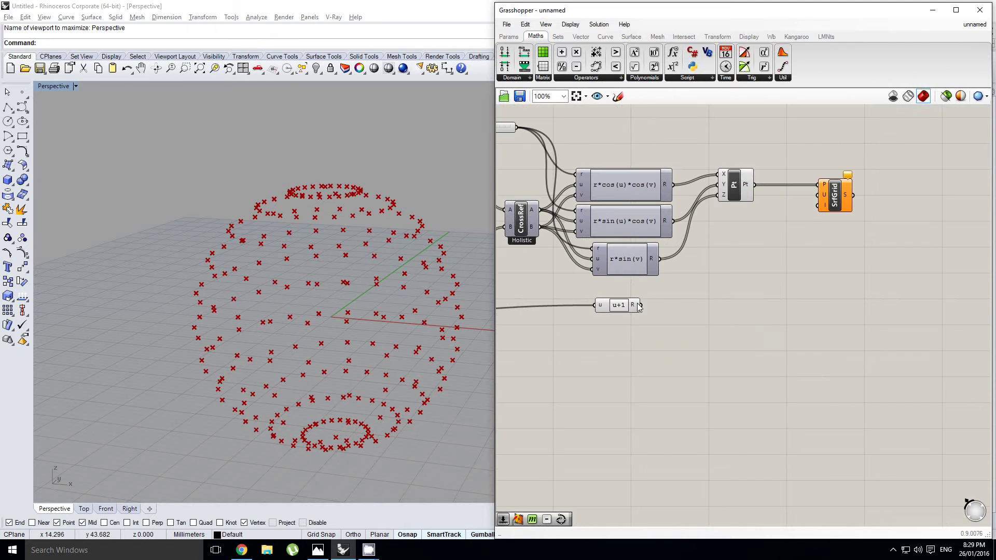
# Connect the u+1 result to the U input of SrfGrid and inspect the spherical surface in the Perspective view
pyautogui.moveTo(641, 305); pyautogui.dragTo(819, 195)
pyautogui.moveTo(335, 312)
pyautogui.mouseDown(button='right')
pyautogui.moveTo(342, 368)
pyautogui.moveTo(356, 295)
pyautogui.moveTo(369, 311)
pyautogui.moveTo(353, 298)
pyautogui.moveTo(343, 305)
pyautogui.mouseUp(button='right')
pyautogui.scroll(2, 344, 339)
pyautogui.scroll(-1, 730, 280)
pyautogui.moveTo(729, 281); pyautogui.dragTo(847, 276, button='right')
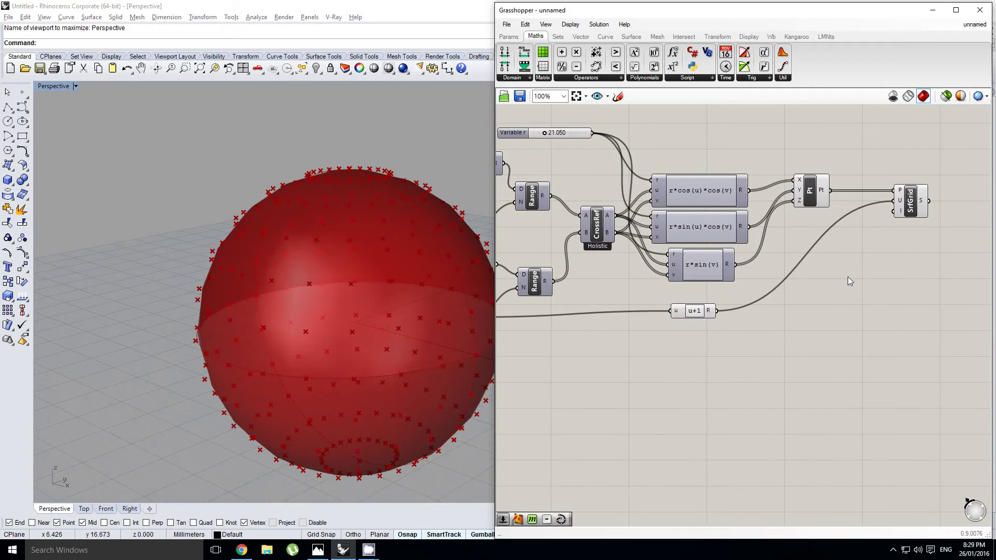
# Move the sphere definition's lower Factor slider and its Pi component slightly away from the domain component
pyautogui.moveTo(639, 290); pyautogui.dragTo(801, 291, button='right')
pyautogui.moveTo(704, 283)
pyautogui.mouseDown(button='right')
pyautogui.moveTo(736, 287)
pyautogui.moveTo(707, 289)
pyautogui.mouseUp(button='right')
pyautogui.scroll(2, 669, 285)
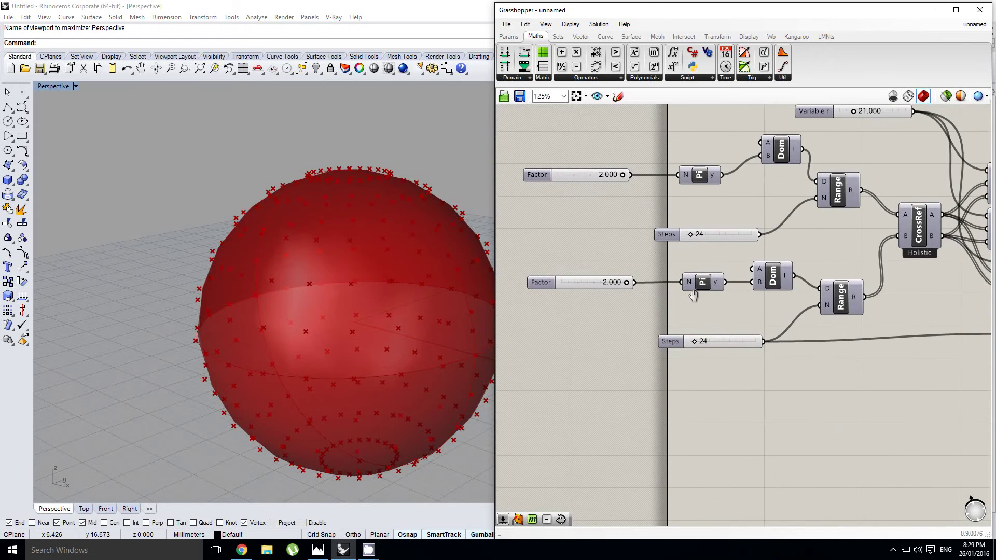
pyautogui.click(602, 284)
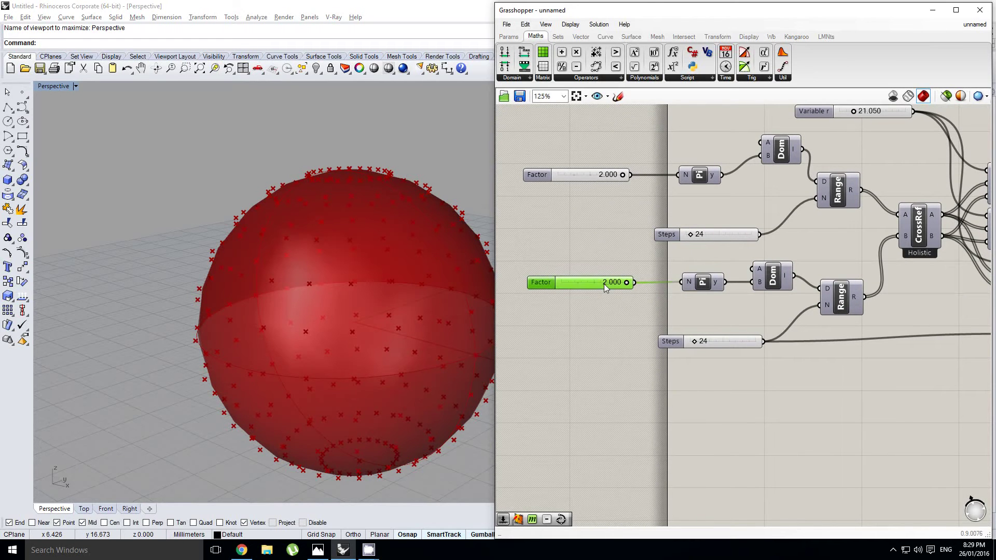
pyautogui.scroll(-2, 596, 282)
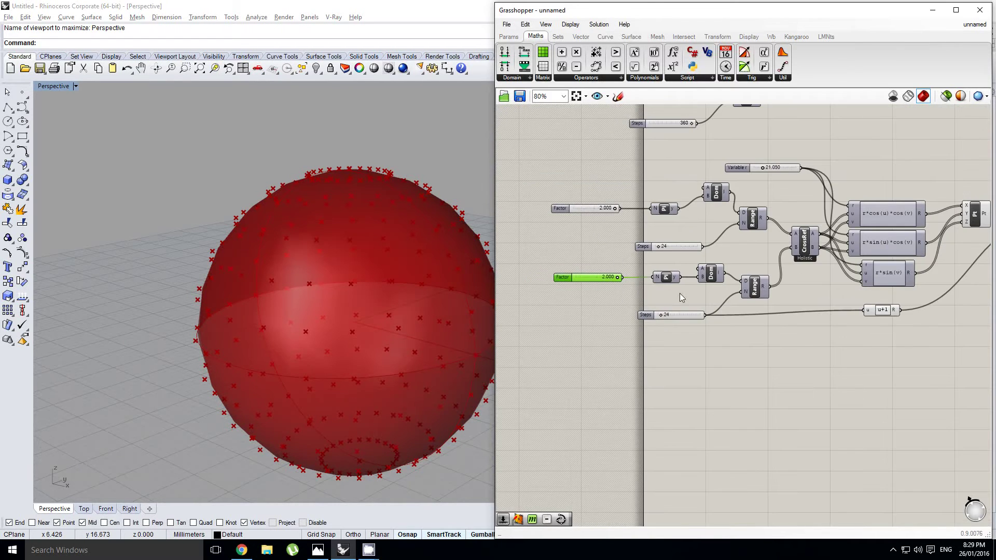
pyautogui.keyDown('shift'); pyautogui.moveTo(679, 294); pyautogui.dragTo(599, 268); pyautogui.keyUp('shift')
pyautogui.moveTo(667, 279); pyautogui.dragTo(652, 279)
pyautogui.moveTo(612, 209); pyautogui.dragTo(618, 226, button='right')
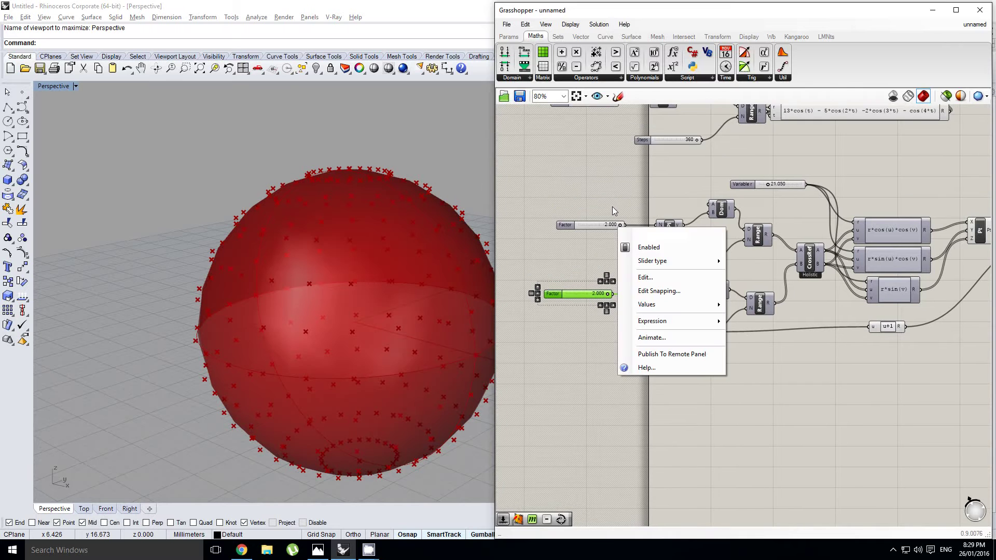
pyautogui.click(612, 206)
# Copy the sphere definition's upper Pi component to the free area above the upper Factor slider
pyautogui.scroll(4, 612, 207)
pyautogui.scroll(-1, 625, 205)
pyautogui.moveTo(644, 170); pyautogui.dragTo(629, 211, button='right')
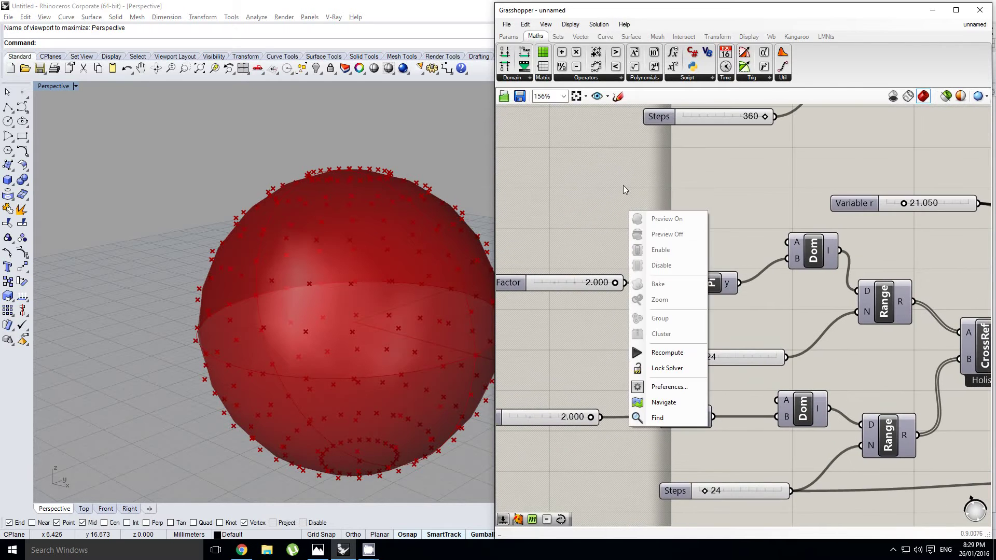
pyautogui.click(623, 185)
pyautogui.moveTo(642, 260); pyautogui.dragTo(718, 262, button='right')
pyautogui.click(709, 255)
pyautogui.keyDown('alt'); pyautogui.moveTo(781, 286); pyautogui.dragTo(645, 207); pyautogui.keyUp('alt')
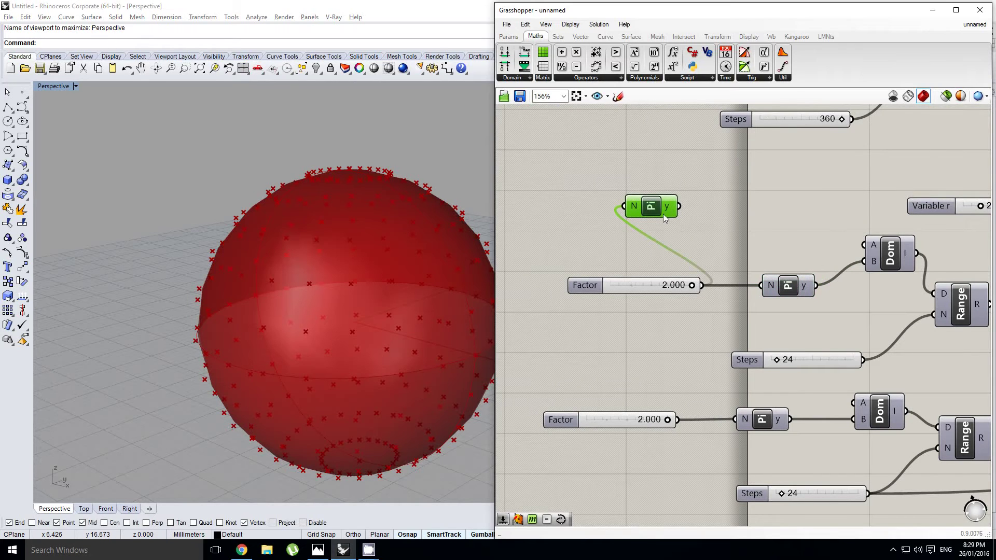
# Add a Negative component and place it beside the copied Pi component
pyautogui.doubleClick(759, 217)
pyautogui.write('neg')
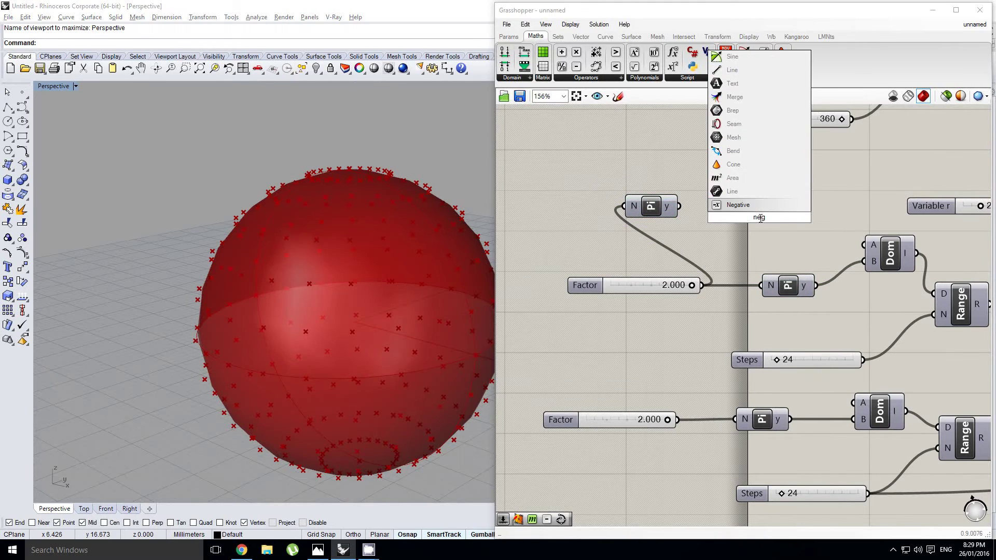
pyautogui.press('Return')
pyautogui.moveTo(767, 215); pyautogui.dragTo(760, 212)
pyautogui.moveTo(804, 195); pyautogui.dragTo(591, 259, button='right')
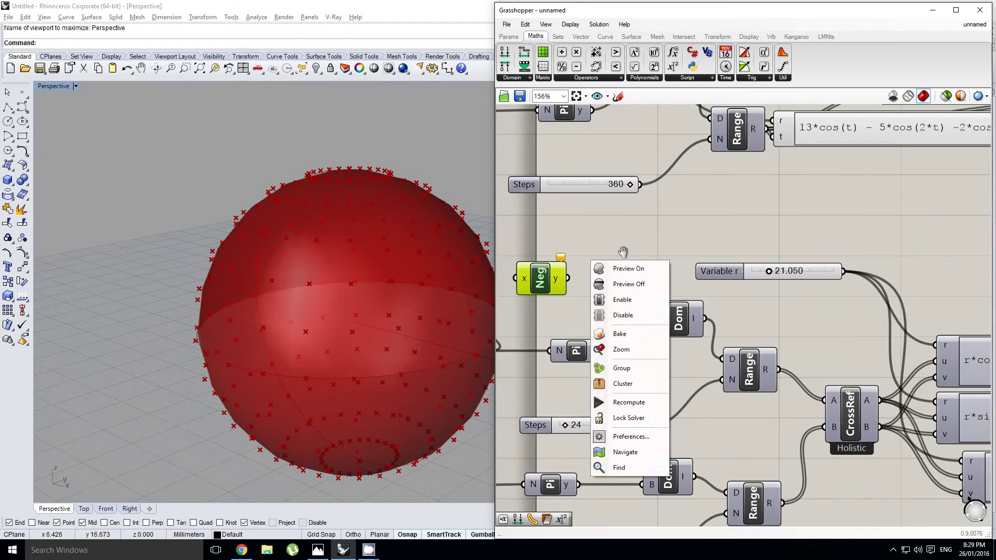
pyautogui.click(624, 251)
# Review the Factor, Pi, domain and range setup of the circle, spiral, heart and sphere definitions
pyautogui.scroll(-4, 648, 257)
pyautogui.moveTo(627, 212); pyautogui.dragTo(661, 239, button='right')
pyautogui.scroll(2, 625, 325)
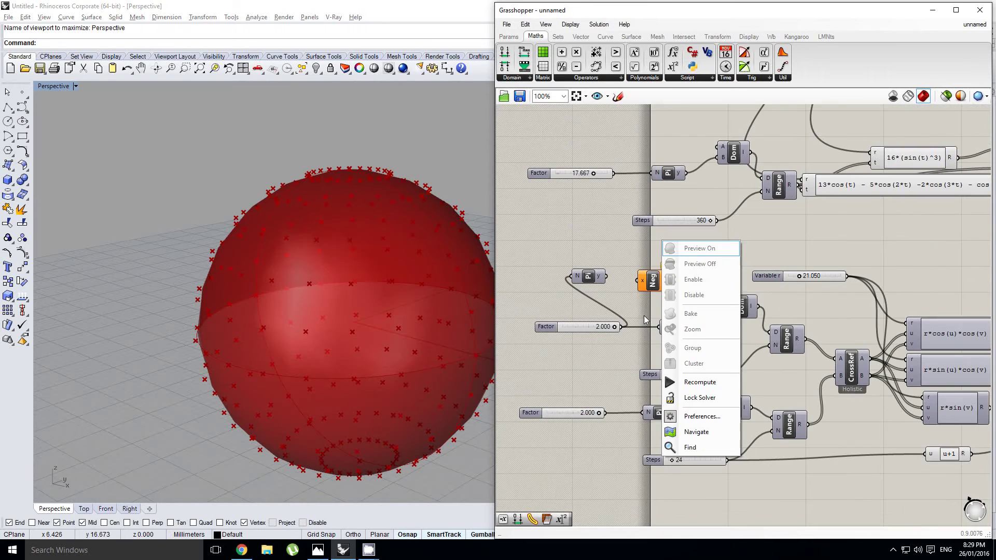
pyautogui.click(644, 315)
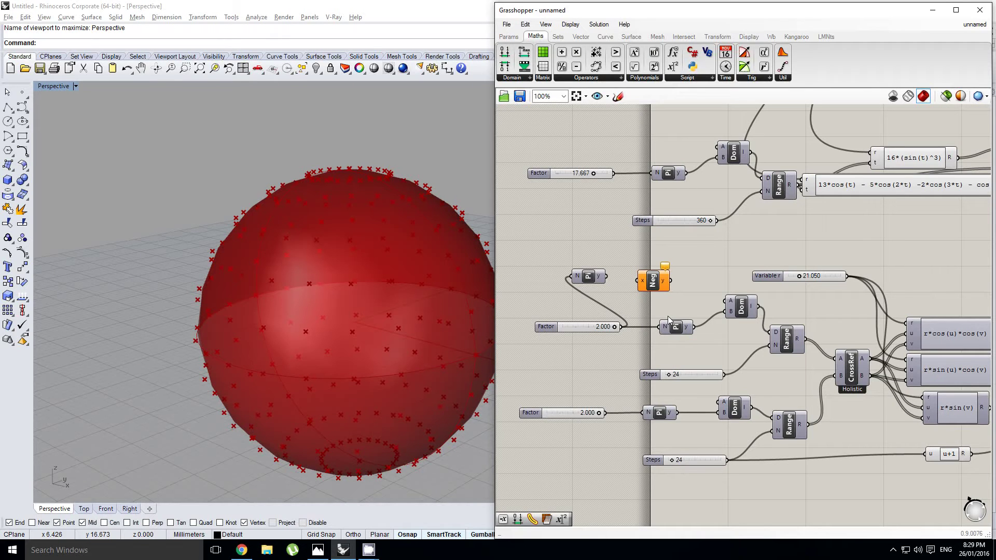
pyautogui.moveTo(631, 201); pyautogui.dragTo(637, 378, button='right')
pyautogui.moveTo(629, 184); pyautogui.dragTo(557, 330, button='right')
pyautogui.click(610, 263)
pyautogui.scroll(2, 610, 271)
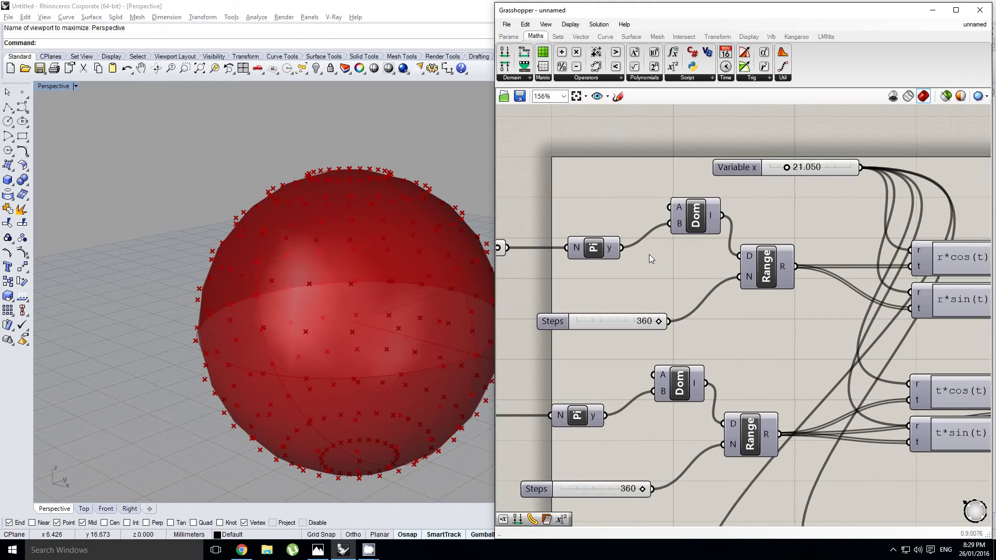
pyautogui.moveTo(648, 253); pyautogui.dragTo(784, 249, button='right')
pyautogui.click(767, 280)
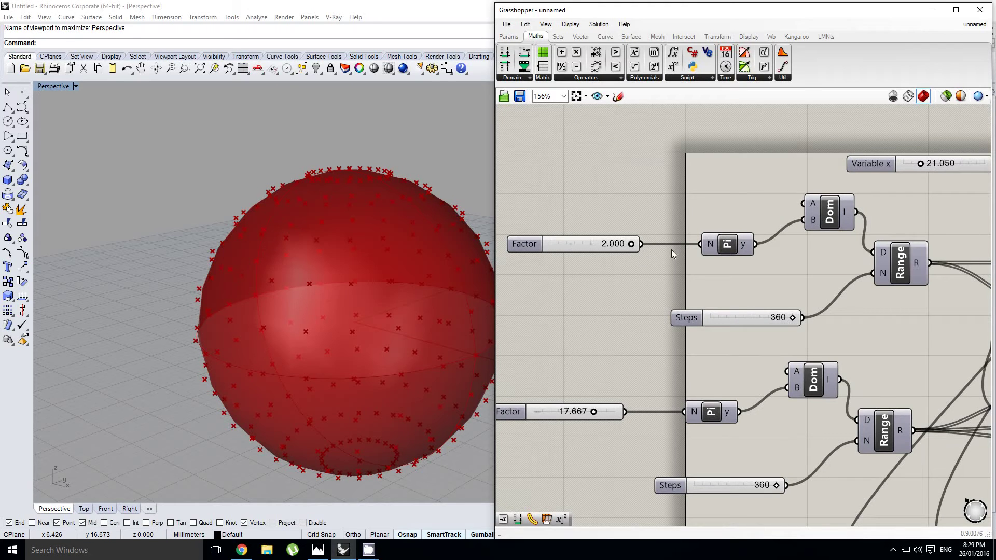
pyautogui.scroll(-2, 681, 271)
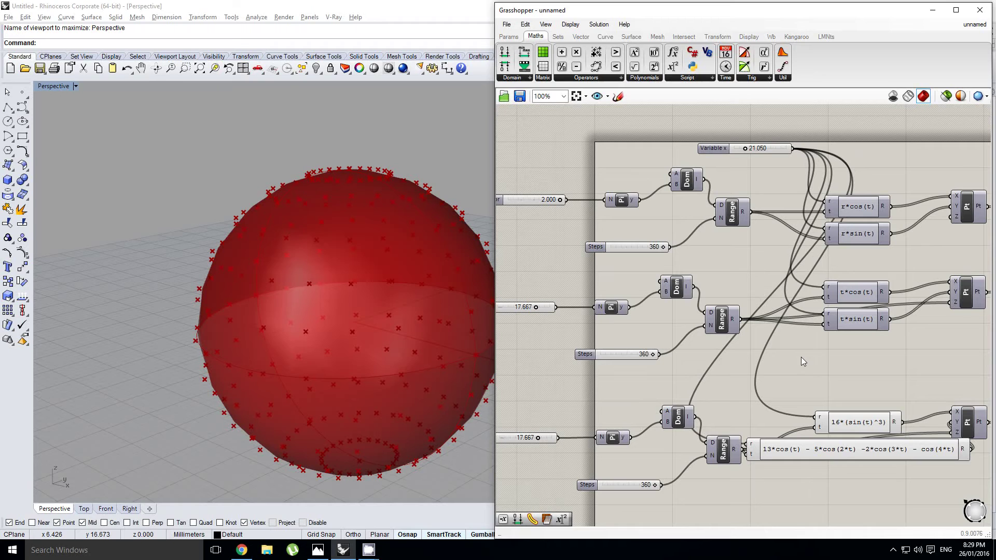
pyautogui.moveTo(773, 276); pyautogui.dragTo(753, 273, button='right')
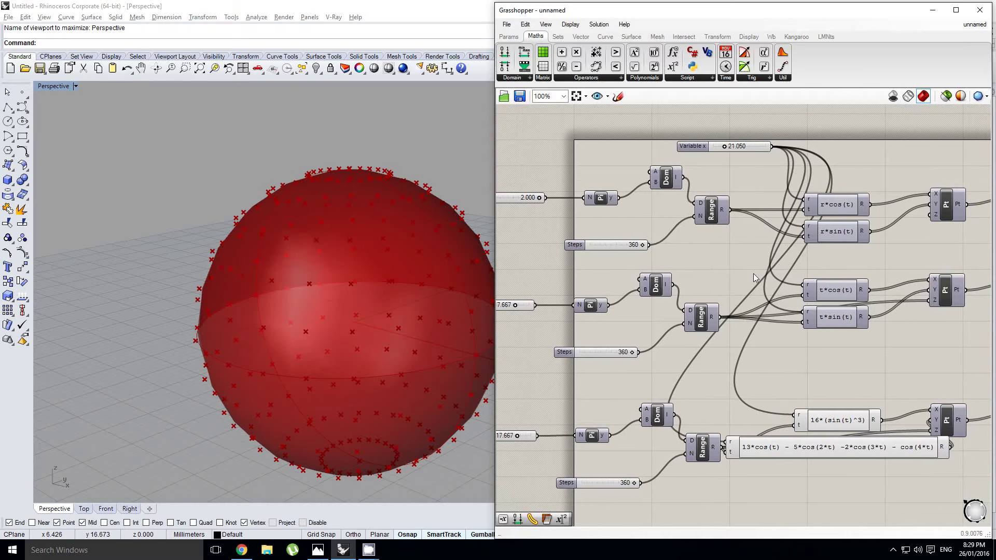
pyautogui.scroll(-1, 753, 272)
pyautogui.moveTo(613, 393); pyautogui.dragTo(615, 338, button='right')
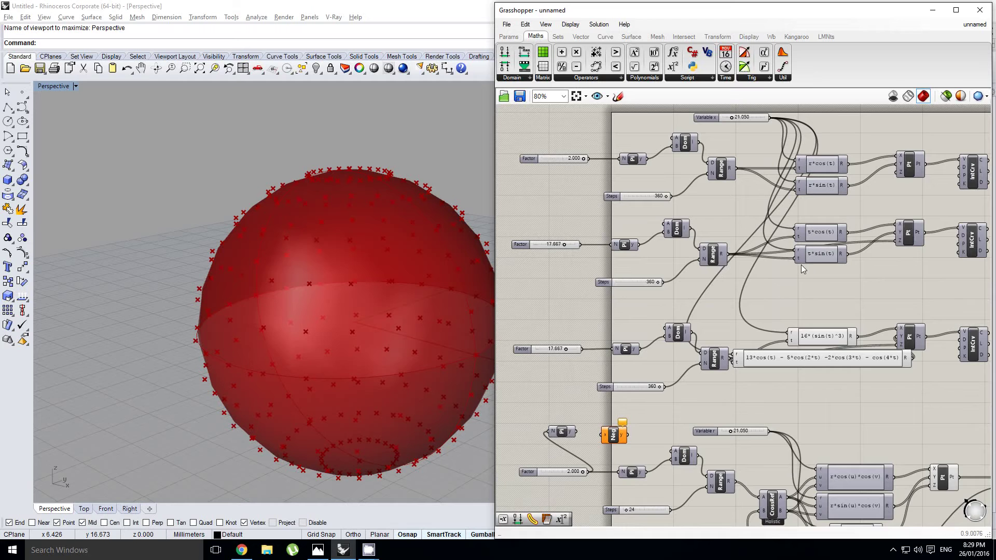
pyautogui.moveTo(800, 265); pyautogui.dragTo(788, 284, button='right')
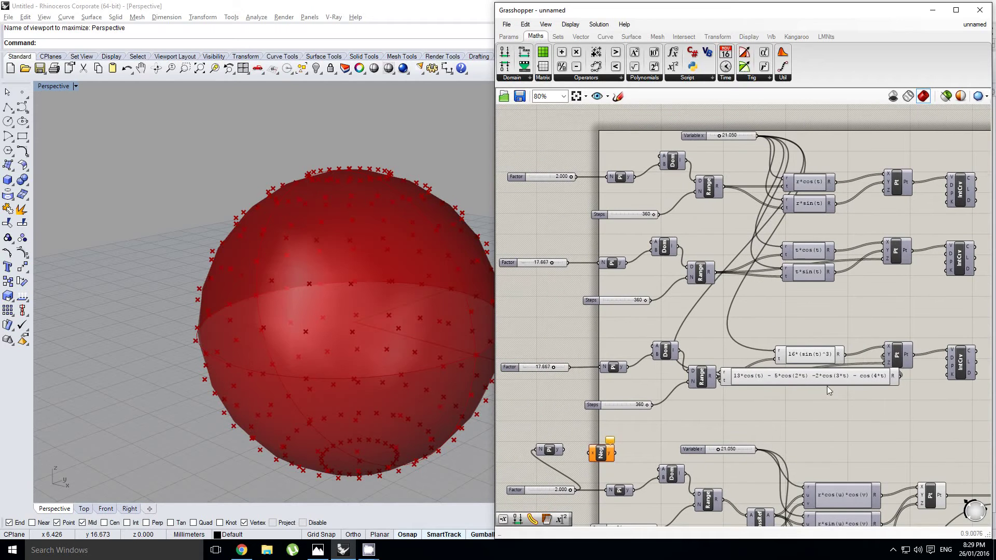
pyautogui.moveTo(725, 380); pyautogui.dragTo(767, 251, button='right')
pyautogui.click(754, 359)
pyautogui.click(765, 375)
pyautogui.moveTo(769, 287); pyautogui.dragTo(792, 270, button='right')
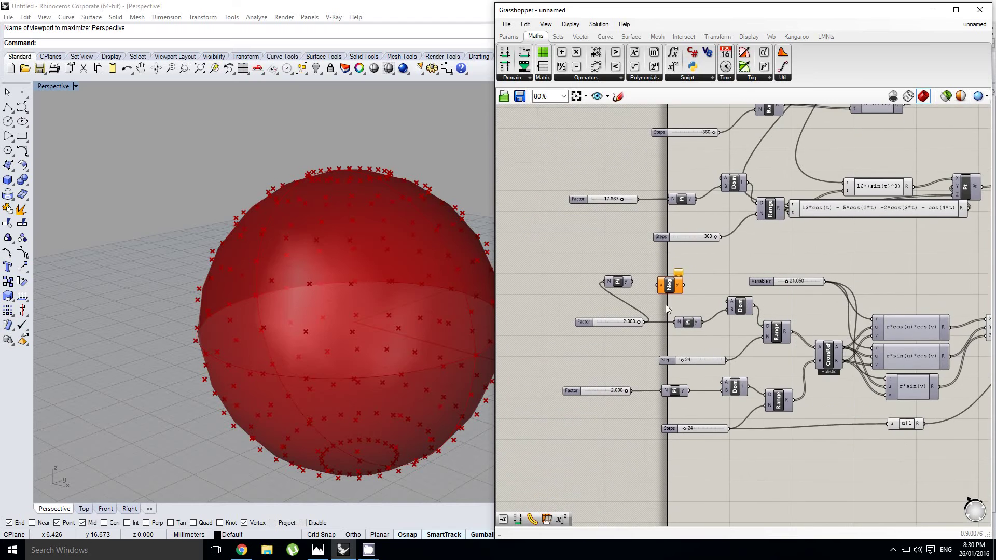
# Connect the copied Pi component through Negative to input A of the sphere's upper domain and directly to its input B
pyautogui.scroll(3, 685, 324)
pyautogui.moveTo(780, 313); pyautogui.dragTo(683, 303, button='right')
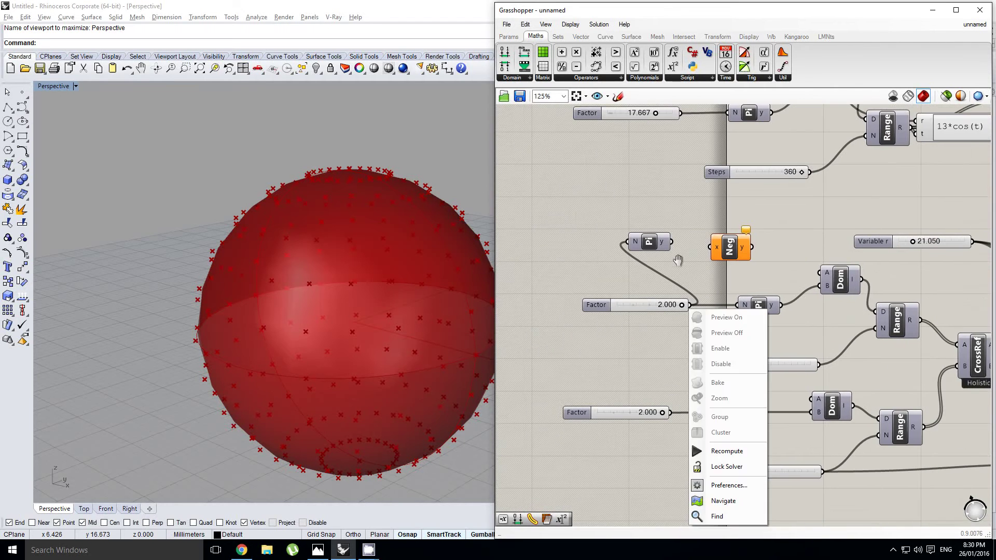
pyautogui.moveTo(671, 242); pyautogui.dragTo(718, 243)
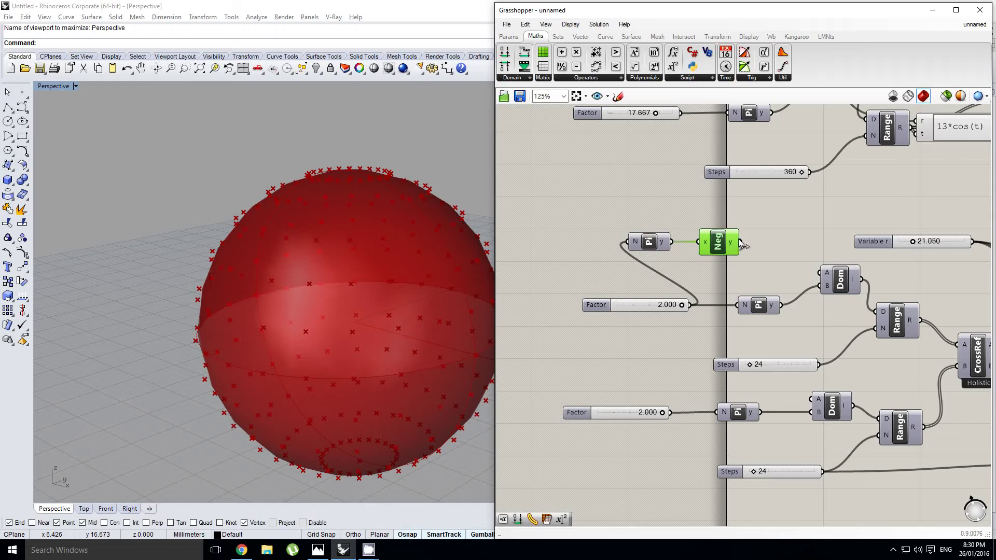
pyautogui.moveTo(743, 245); pyautogui.dragTo(821, 273)
pyautogui.moveTo(672, 243); pyautogui.dragTo(816, 291)
pyautogui.moveTo(798, 305); pyautogui.dragTo(742, 282, button='right')
# Disconnect the upper Factor slider from the Pi component that feeds Negative
pyautogui.click(735, 281)
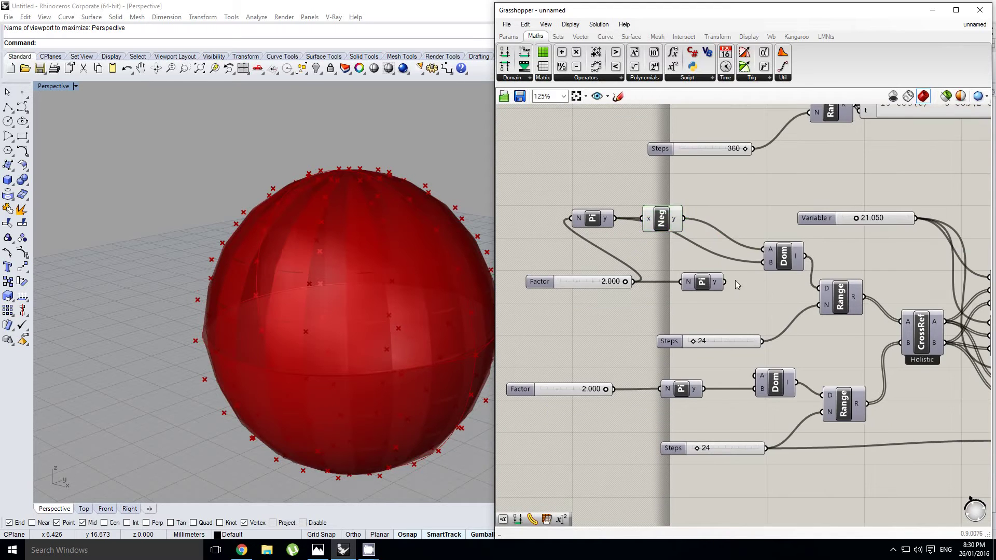
pyautogui.scroll(-2, 736, 280)
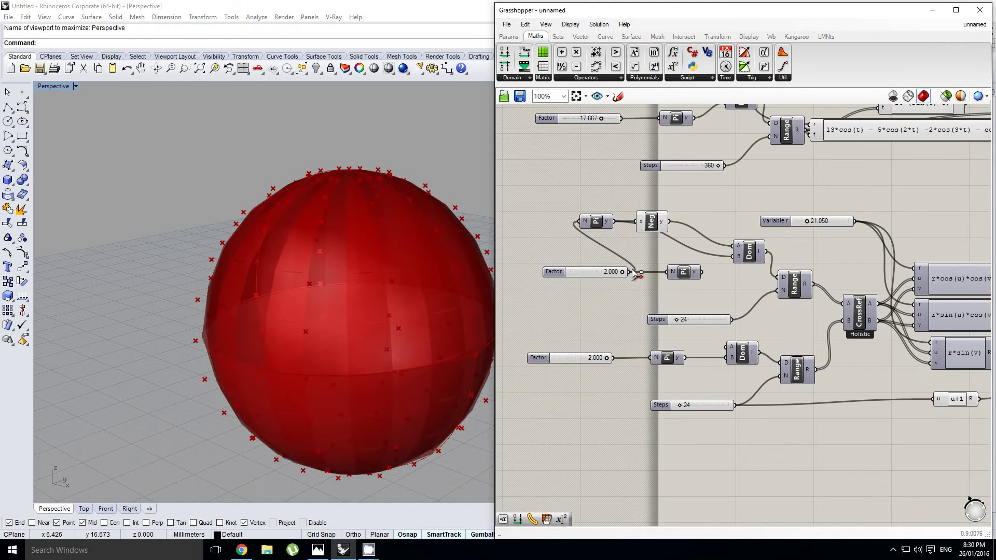
pyautogui.keyDown('ctrl'); pyautogui.moveTo(628, 271); pyautogui.dragTo(579, 222); pyautogui.keyUp('ctrl')
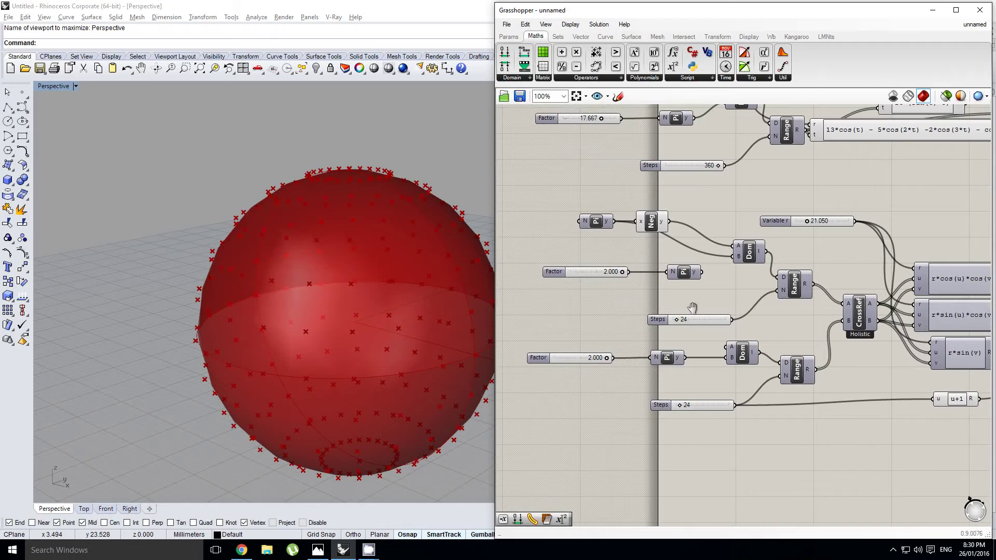
# Copy the lower Pi component and add a Division that divides it by the lower slider and feeds the original lower Pi
pyautogui.moveTo(692, 308); pyautogui.dragTo(668, 270, button='right')
pyautogui.moveTo(599, 302); pyautogui.dragTo(643, 287, button='right')
pyautogui.keyDown('alt'); pyautogui.moveTo(680, 302); pyautogui.dragTo(611, 279); pyautogui.keyUp('alt')
pyautogui.click(590, 305)
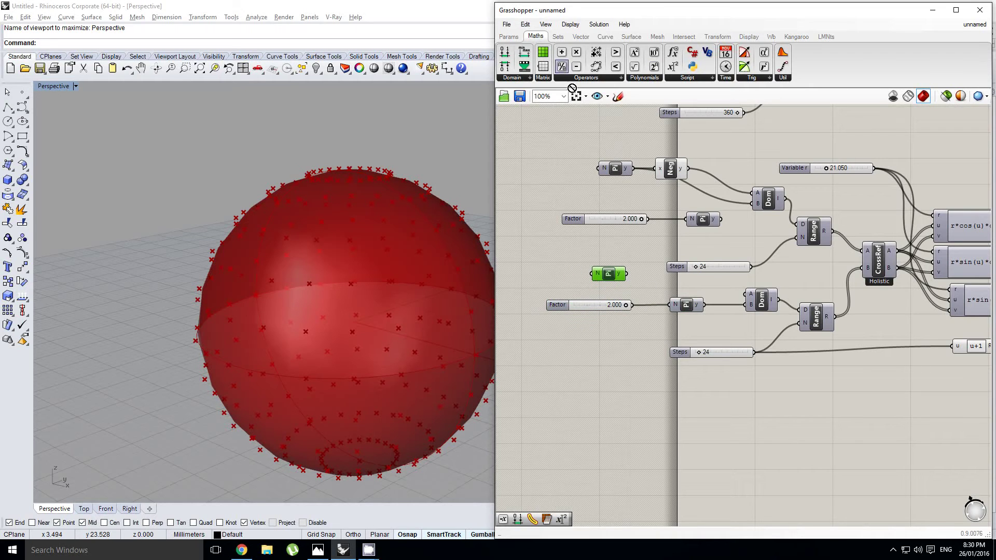
pyautogui.moveTo(652, 281); pyautogui.dragTo(670, 305)
pyautogui.moveTo(682, 305); pyautogui.dragTo(703, 301)
# Shift the lower slider, Pi and Division group away from the lower domain and place a copy of Negative in the gap
pyautogui.moveTo(701, 293); pyautogui.dragTo(571, 270)
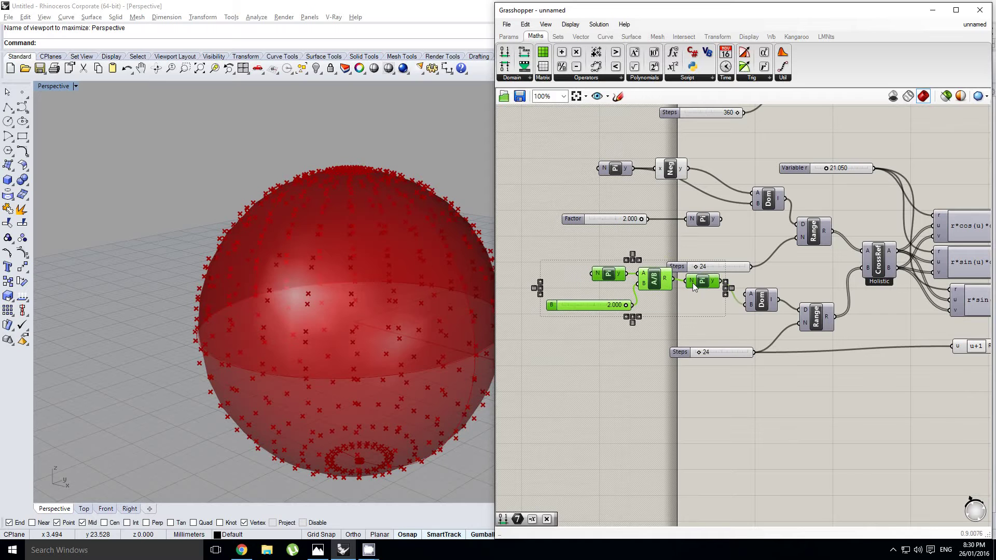
pyautogui.moveTo(693, 286); pyautogui.dragTo(602, 285)
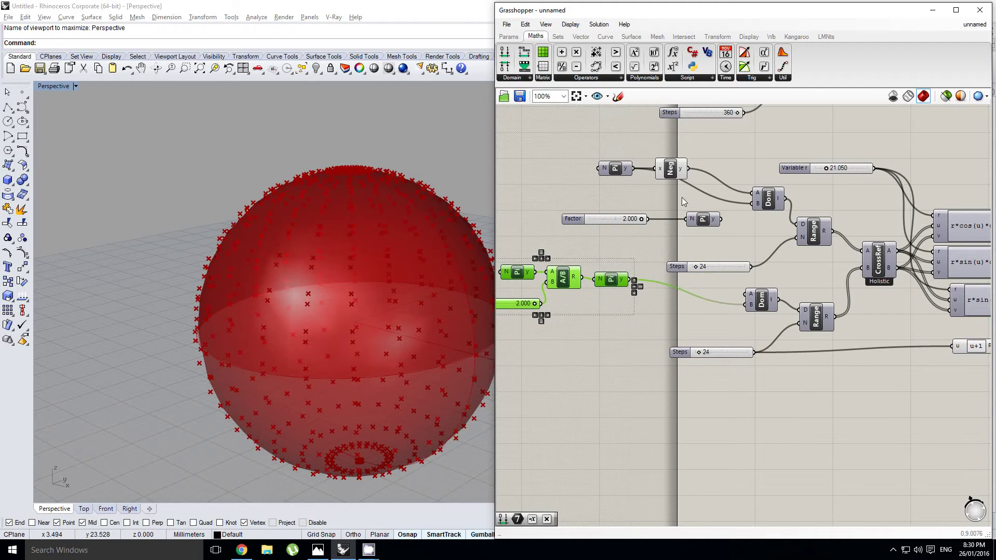
pyautogui.click(670, 170)
pyautogui.moveTo(665, 288); pyautogui.dragTo(682, 301)
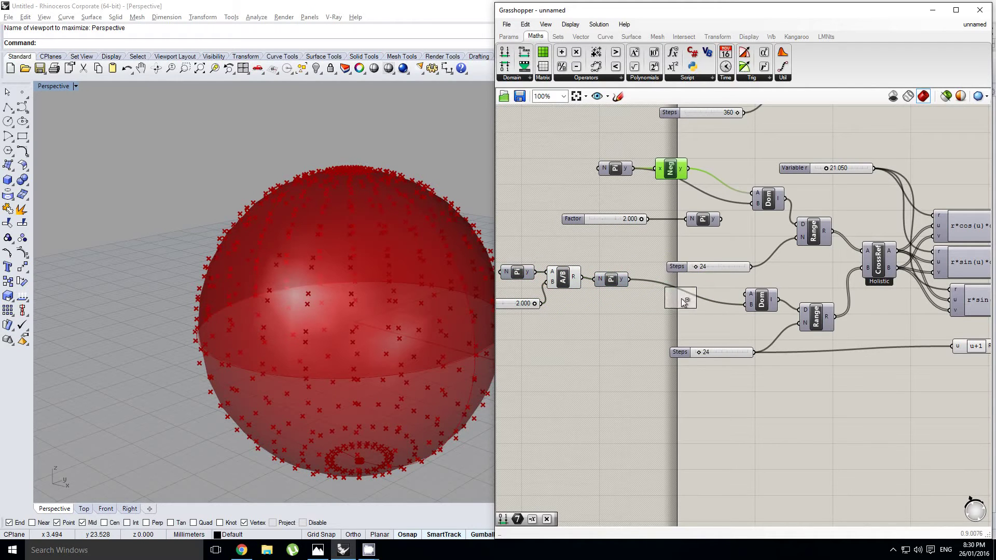
# Delete the Pi component after the Division and connect the quotient to the lower domain's A through Negative and directly to its B
pyautogui.click(622, 284)
pyautogui.press('Delete')
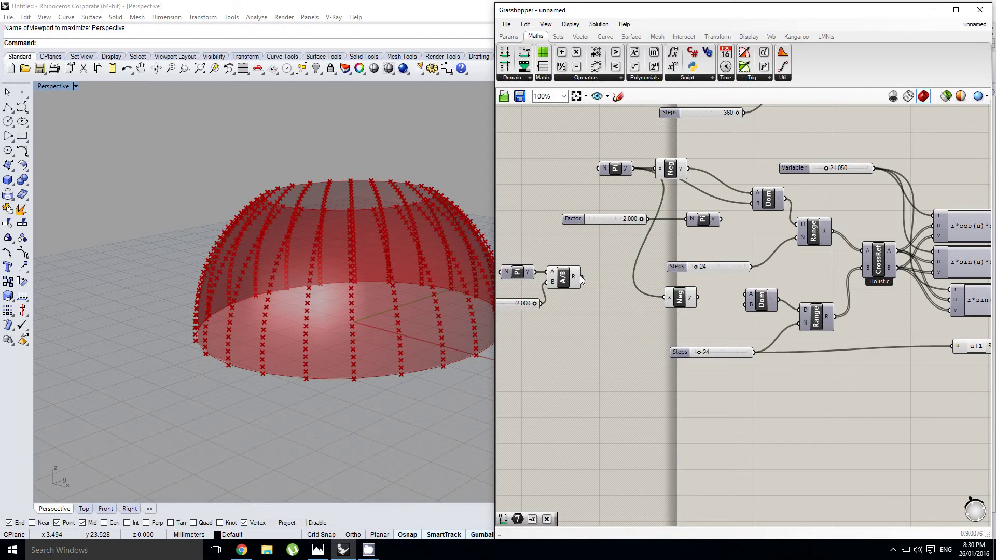
pyautogui.moveTo(581, 277); pyautogui.dragTo(686, 294)
pyautogui.moveTo(582, 277); pyautogui.dragTo(743, 303)
pyautogui.moveTo(485, 333); pyautogui.dragTo(397, 330, button='right')
pyautogui.moveTo(614, 323); pyautogui.dragTo(633, 319, button='right')
pyautogui.click(632, 319)
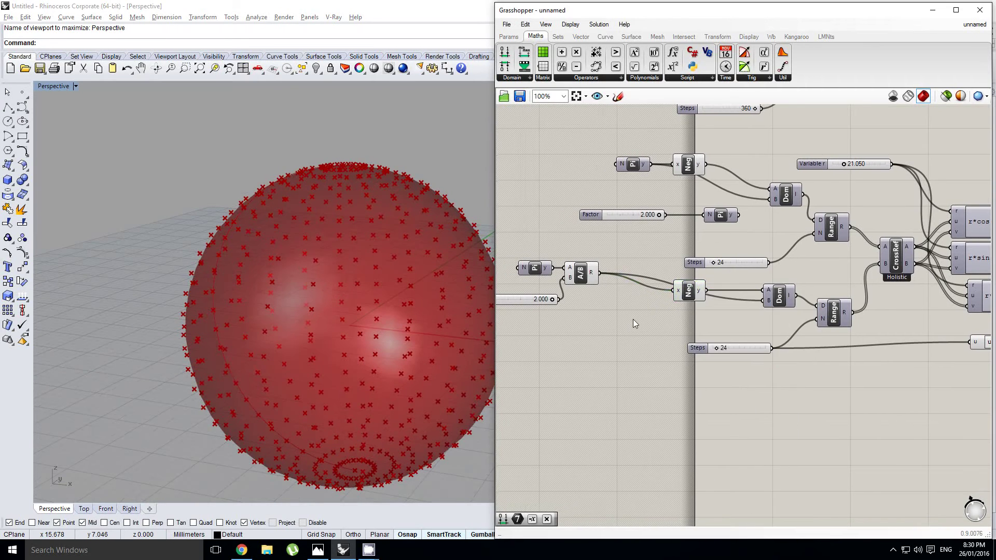
# Examine the sphere definition from the Pi and Range components through to the surface-from-points component
pyautogui.scroll(-4, 717, 300)
pyautogui.scroll(4, 915, 268)
pyautogui.click(922, 267)
pyautogui.scroll(-1, 858, 314)
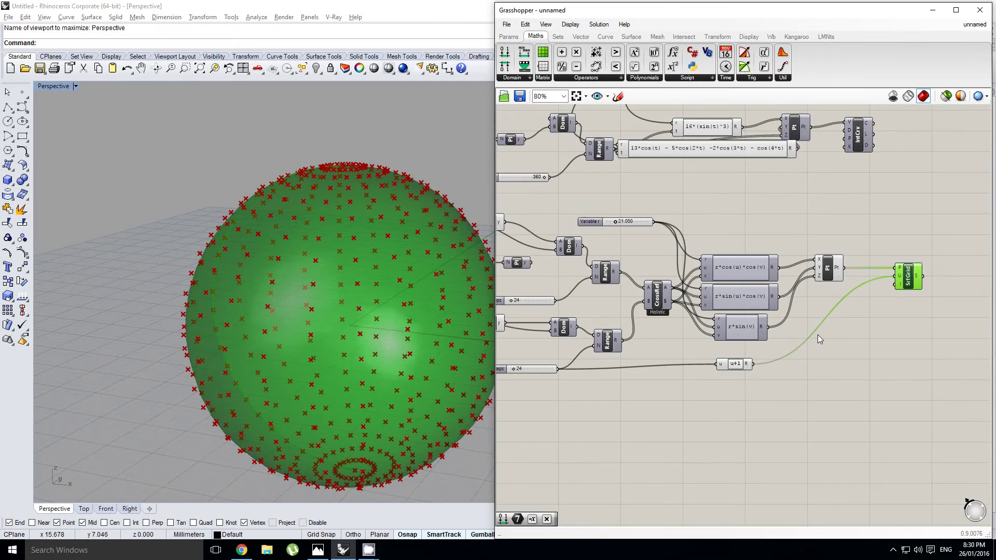
pyautogui.moveTo(681, 346); pyautogui.dragTo(775, 276, button='right')
pyautogui.click(734, 312)
pyautogui.scroll(-1, 733, 312)
pyautogui.click(668, 285)
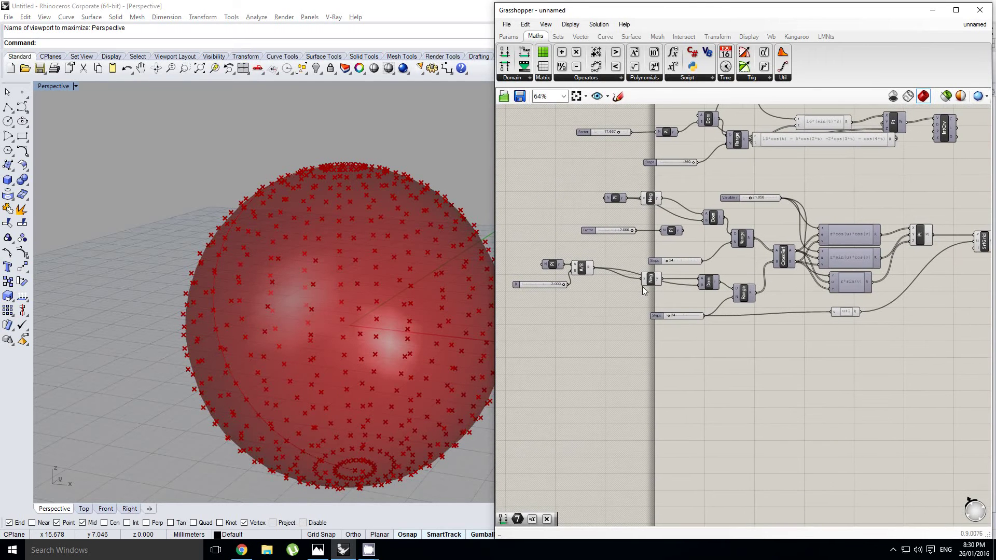
pyautogui.scroll(3, 627, 285)
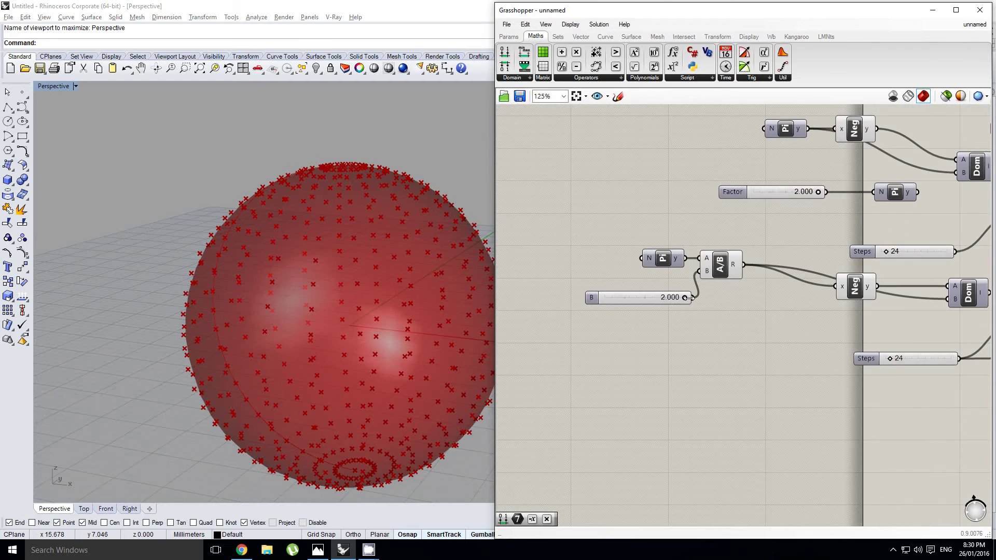
pyautogui.scroll(-1, 642, 292)
pyautogui.scroll(1, 658, 295)
pyautogui.scroll(-1, 647, 291)
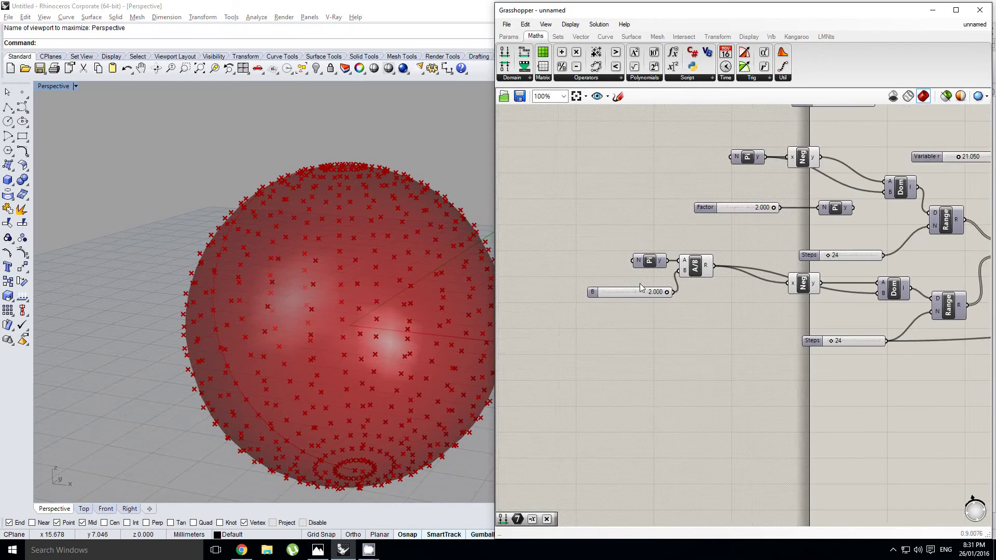
pyautogui.scroll(1, 660, 292)
pyautogui.scroll(-1, 662, 294)
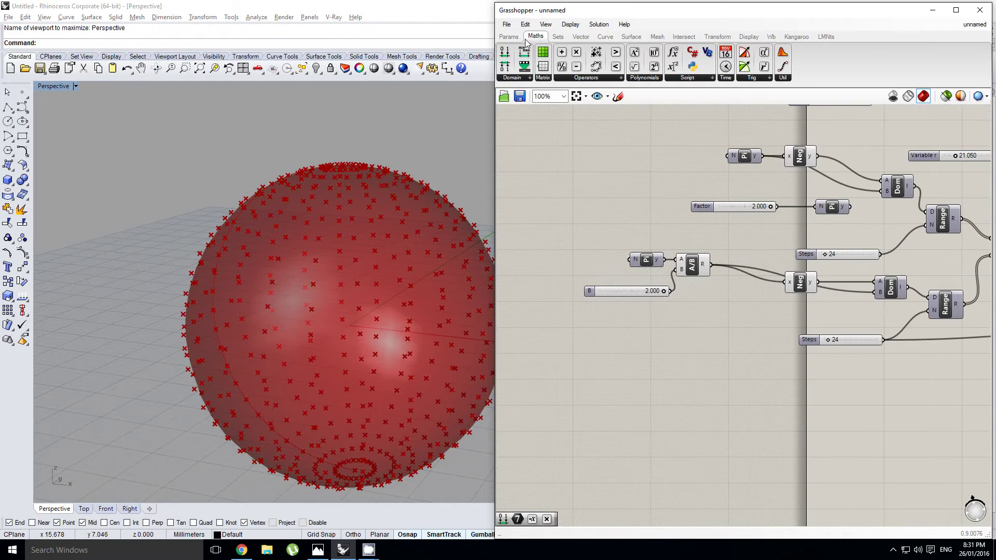
# Add a number slider, connect it to the N input of the Pi feeding the division, and set it to 0.778
pyautogui.click(510, 36)
pyautogui.moveTo(639, 53); pyautogui.dragTo(548, 251)
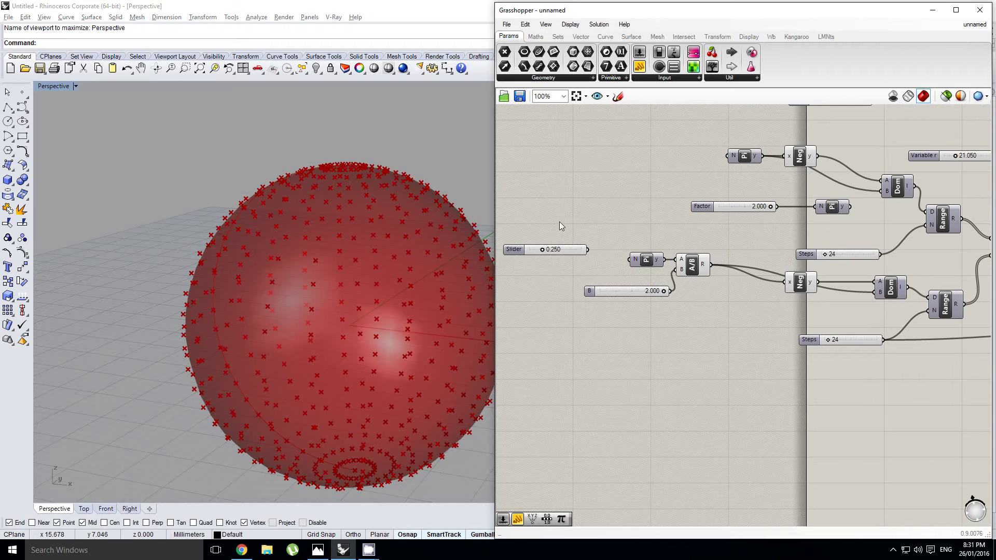
pyautogui.moveTo(559, 222); pyautogui.dragTo(666, 222, button='right')
pyautogui.click(650, 235)
pyautogui.scroll(1, 703, 255)
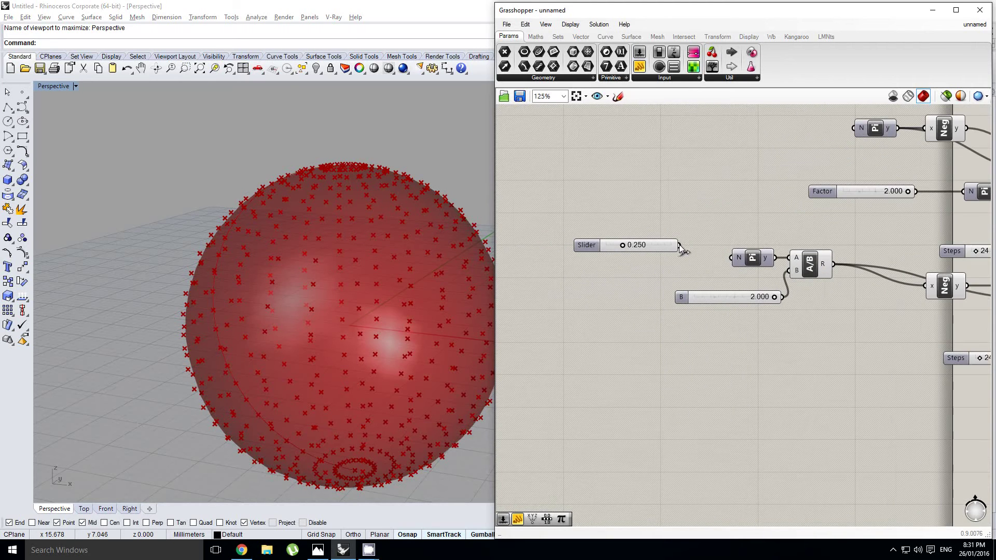
pyautogui.moveTo(679, 244); pyautogui.dragTo(731, 257)
pyautogui.moveTo(667, 245); pyautogui.dragTo(659, 269)
pyautogui.scroll(-1, 583, 273)
pyautogui.scroll(1, 871, 145)
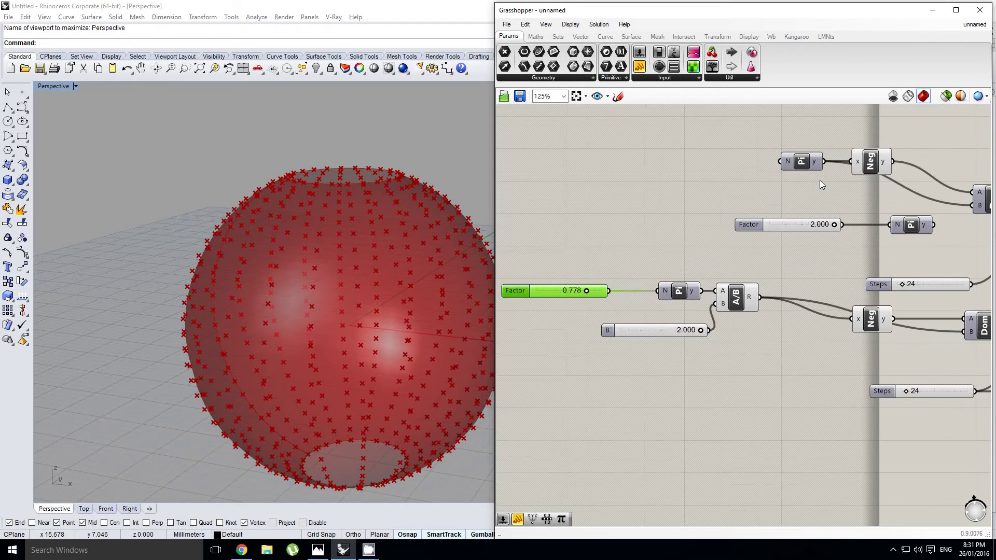
# Copy the factor slider to the upper Pi's N input, try 0.522, and set both factor sliders to 1.000
pyautogui.keyDown('alt'); pyautogui.moveTo(596, 288); pyautogui.dragTo(780, 161); pyautogui.keyUp('alt')
pyautogui.moveTo(685, 164)
pyautogui.mouseDown()
pyautogui.moveTo(648, 170)
pyautogui.moveTo(669, 163)
pyautogui.mouseUp()
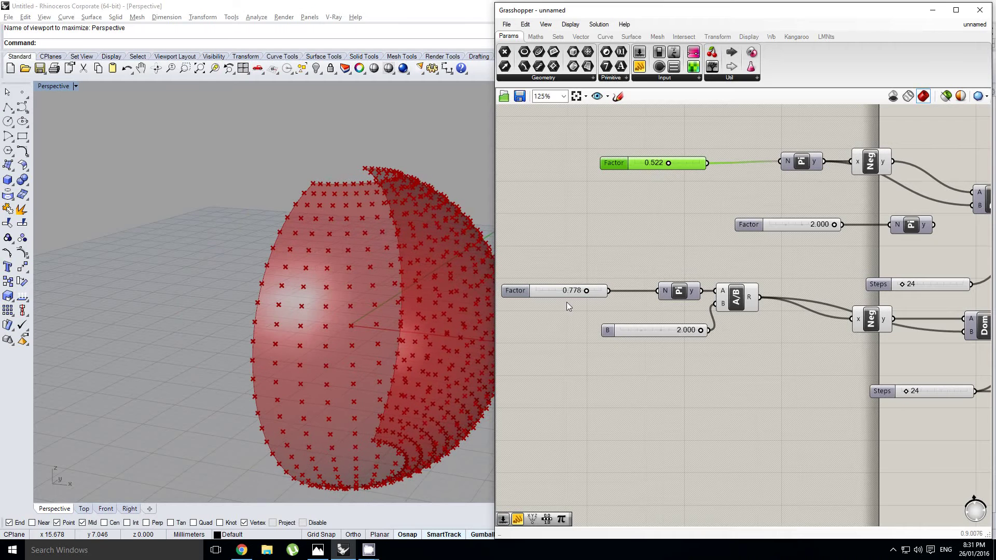
pyautogui.moveTo(586, 291); pyautogui.dragTo(606, 288)
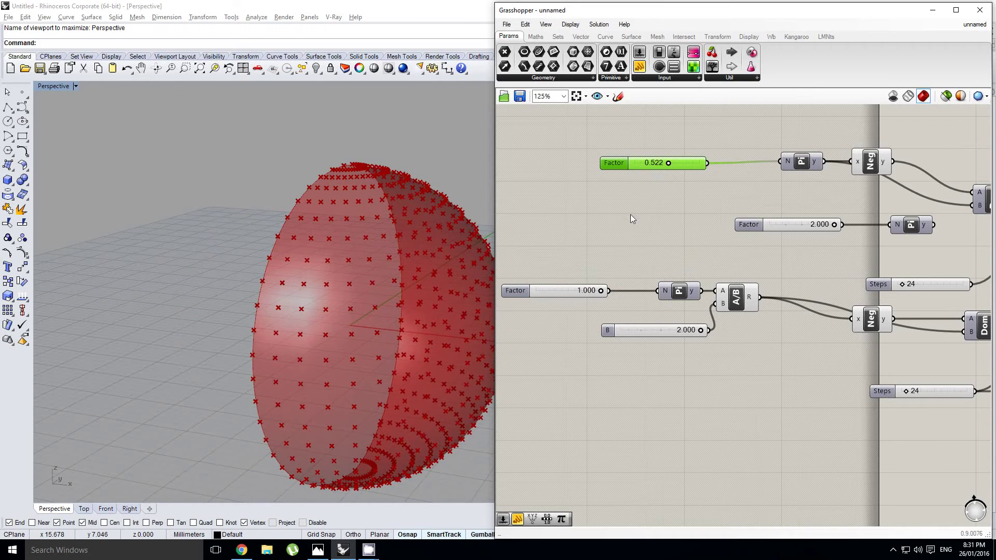
pyautogui.moveTo(667, 164); pyautogui.dragTo(712, 165)
pyautogui.scroll(-3, 610, 218)
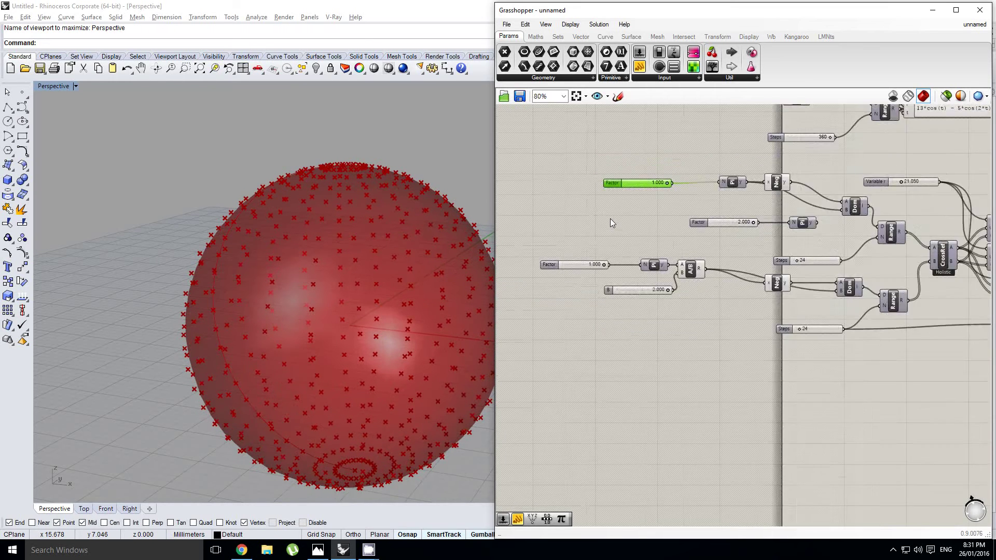
# Duplicate the 16*(sin(t)^3) heart-curve components with the topmost Variable r slider below the sphere definition, keeping the copied slider close to them
pyautogui.scroll(-4, 610, 219)
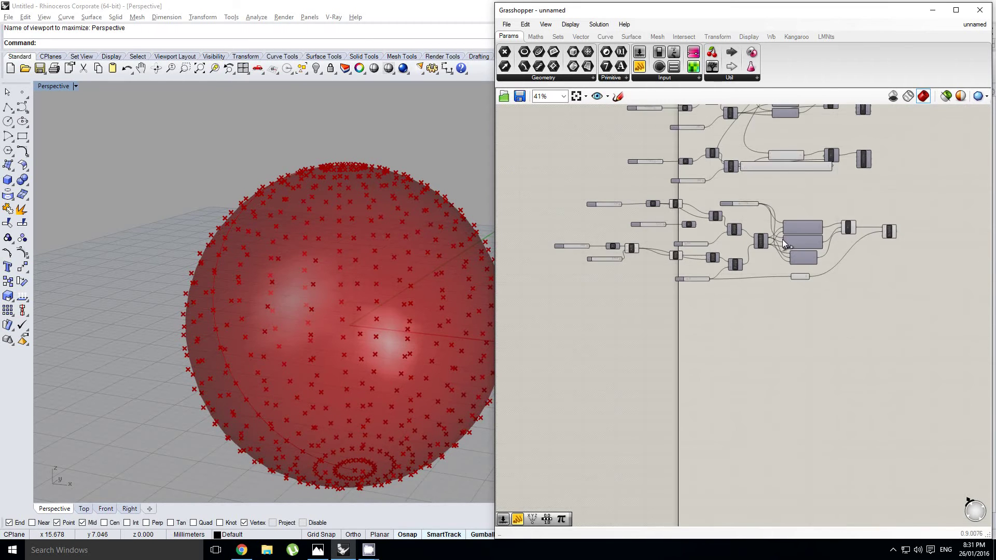
pyautogui.scroll(4, 782, 239)
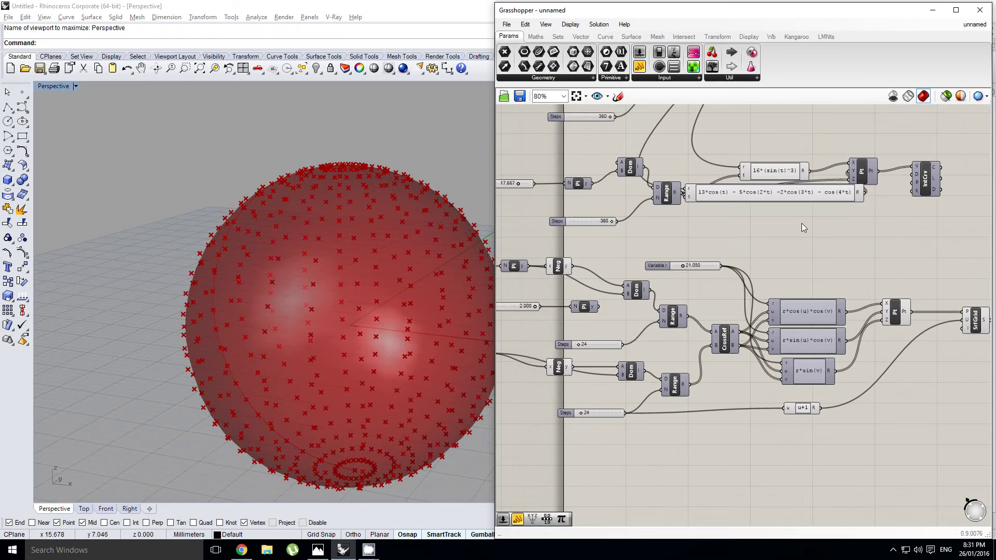
pyautogui.scroll(-1, 803, 227)
pyautogui.scroll(1, 770, 188)
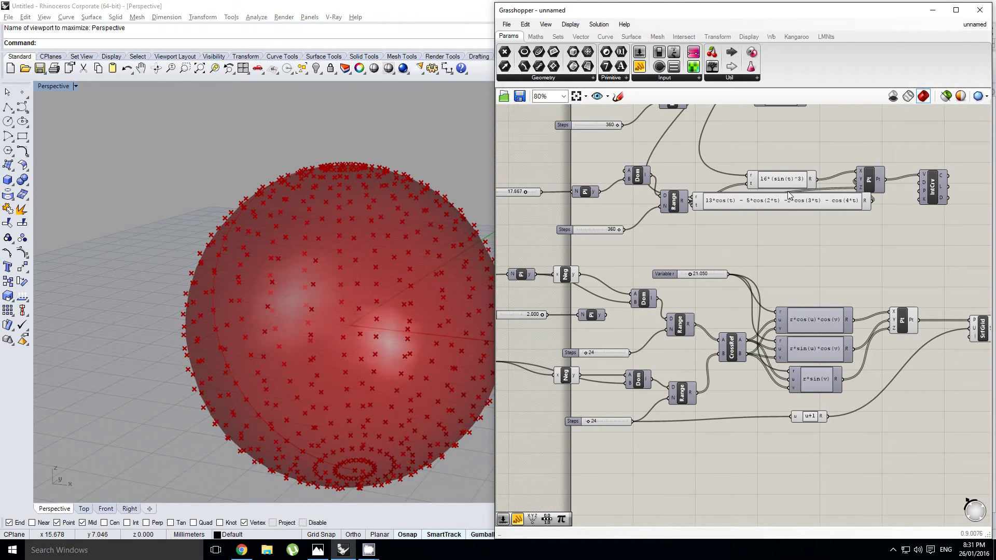
pyautogui.scroll(-1, 789, 196)
pyautogui.moveTo(948, 230); pyautogui.dragTo(550, 164)
pyautogui.scroll(-3, 676, 167)
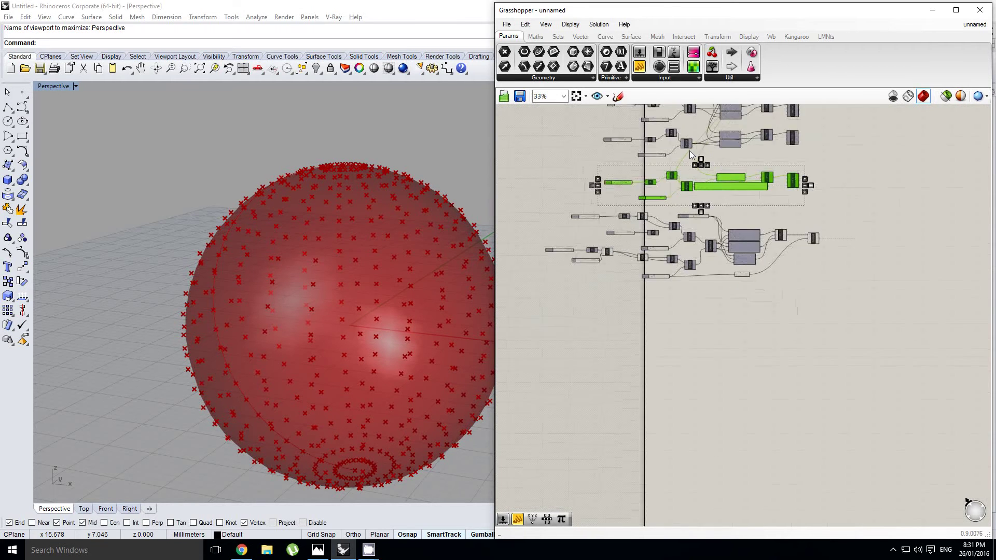
pyautogui.scroll(5, 694, 168)
pyautogui.scroll(-7, 697, 175)
pyautogui.scroll(6, 699, 169)
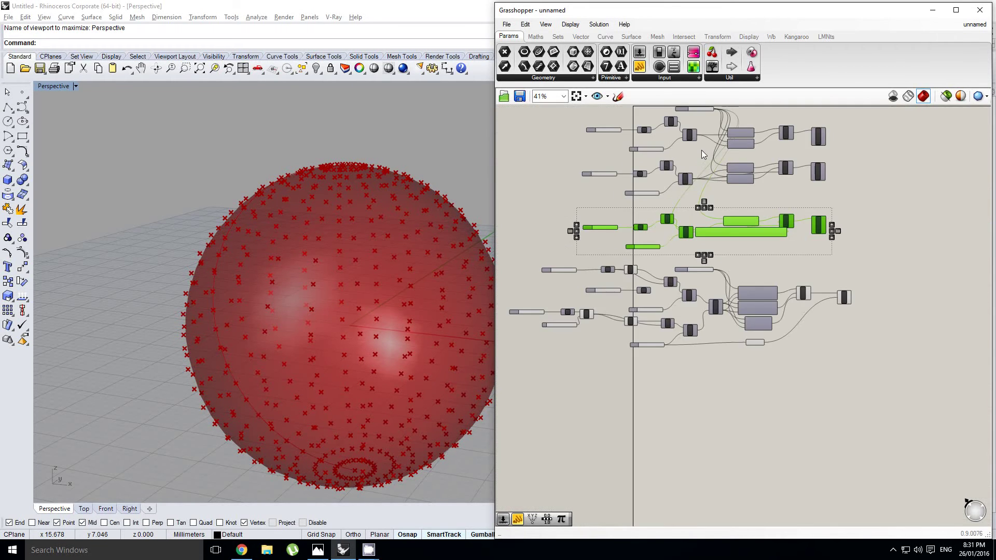
pyautogui.moveTo(719, 180); pyautogui.dragTo(729, 258, button='right')
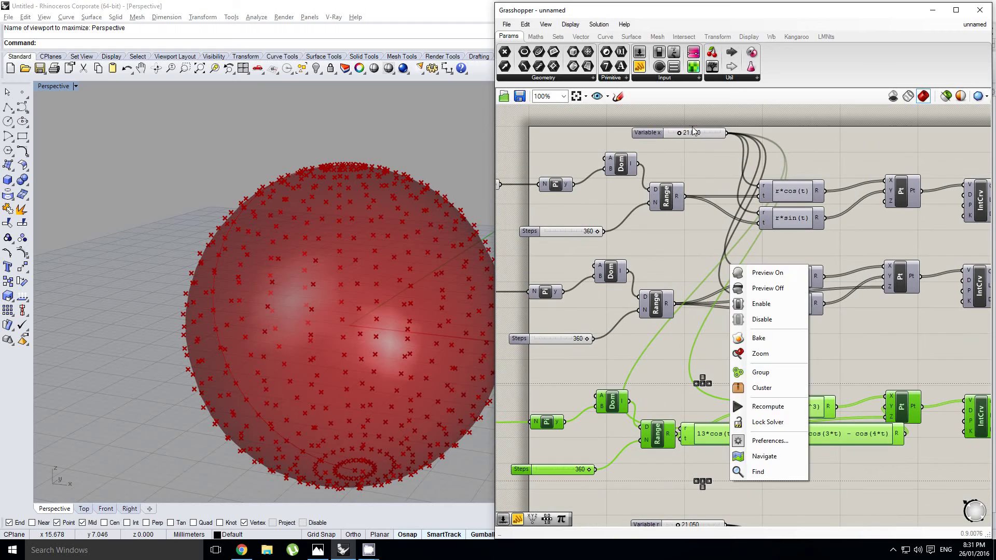
pyautogui.keyDown('shift'); pyautogui.click(707, 131); pyautogui.keyUp('shift')
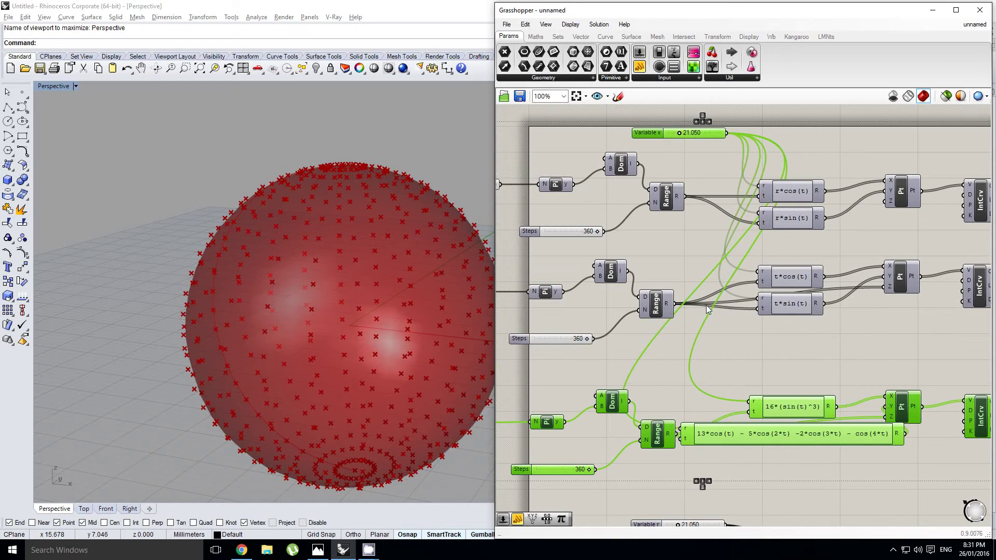
pyautogui.scroll(-6, 707, 307)
pyautogui.scroll(1, 730, 357)
pyautogui.moveTo(732, 363); pyautogui.dragTo(765, 257, button='right')
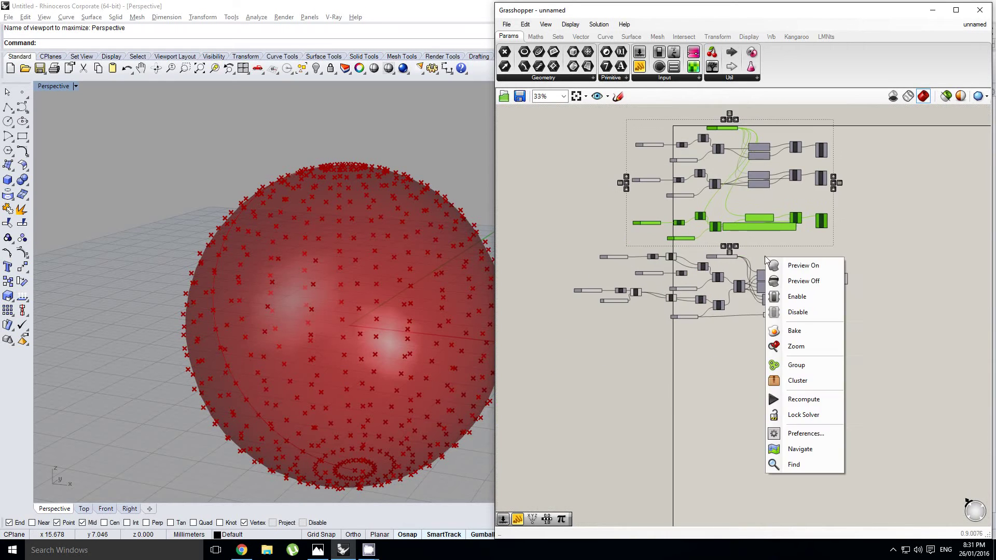
pyautogui.press('Escape')
pyautogui.hotkey('ctrl', 'v')
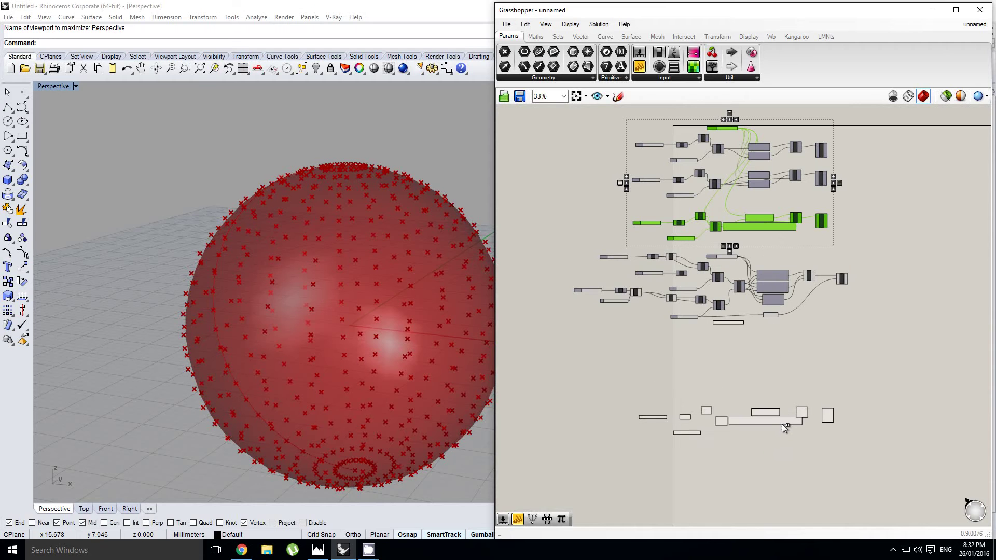
pyautogui.click(782, 424)
pyautogui.click(733, 326)
pyautogui.click(710, 392)
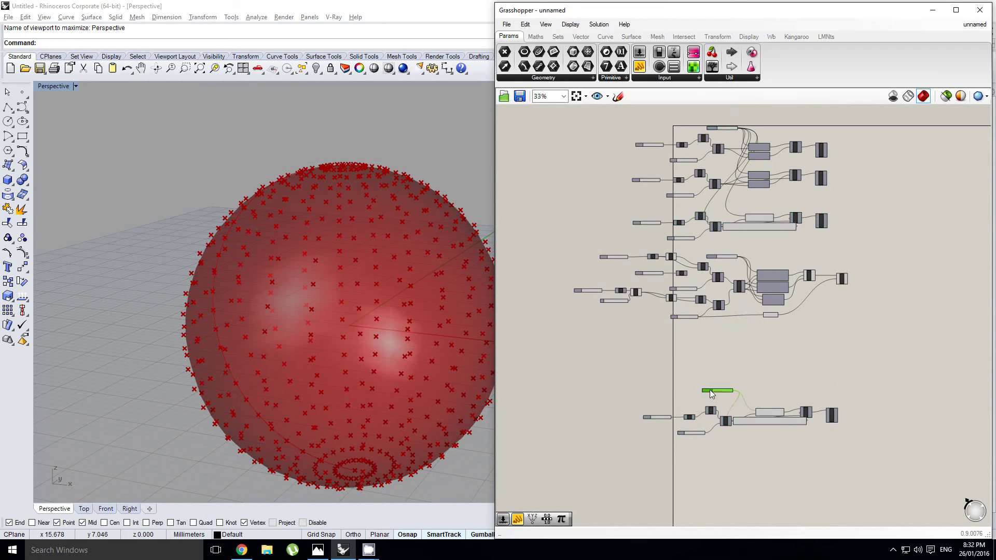
# Change the copied 16*(sin(t)^3) expression to (16*(sin(u)^3))*cos(v)
pyautogui.scroll(8, 739, 414)
pyautogui.scroll(-1, 768, 406)
pyautogui.moveTo(765, 391); pyautogui.dragTo(652, 285, button='right')
pyautogui.click(658, 283)
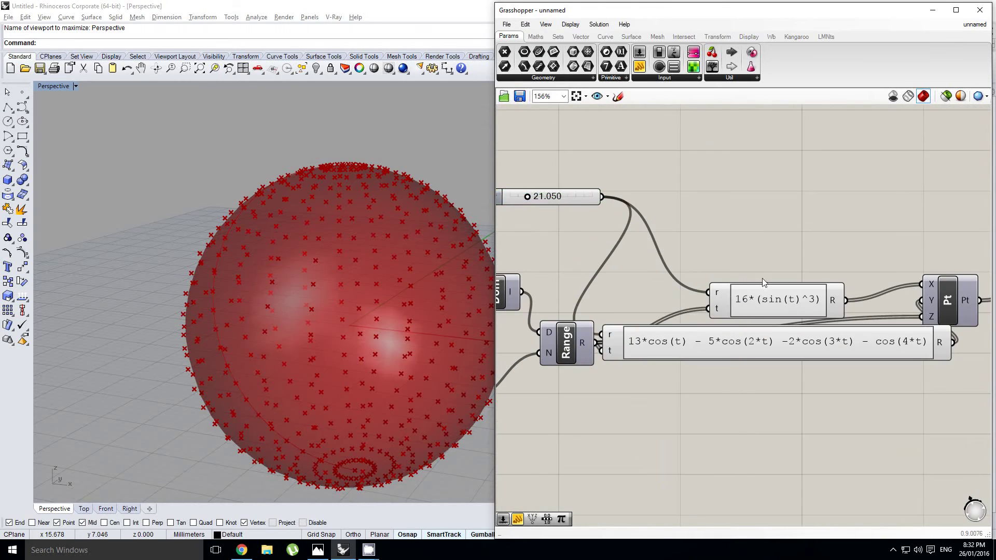
pyautogui.scroll(-4, 762, 282)
pyautogui.click(789, 284)
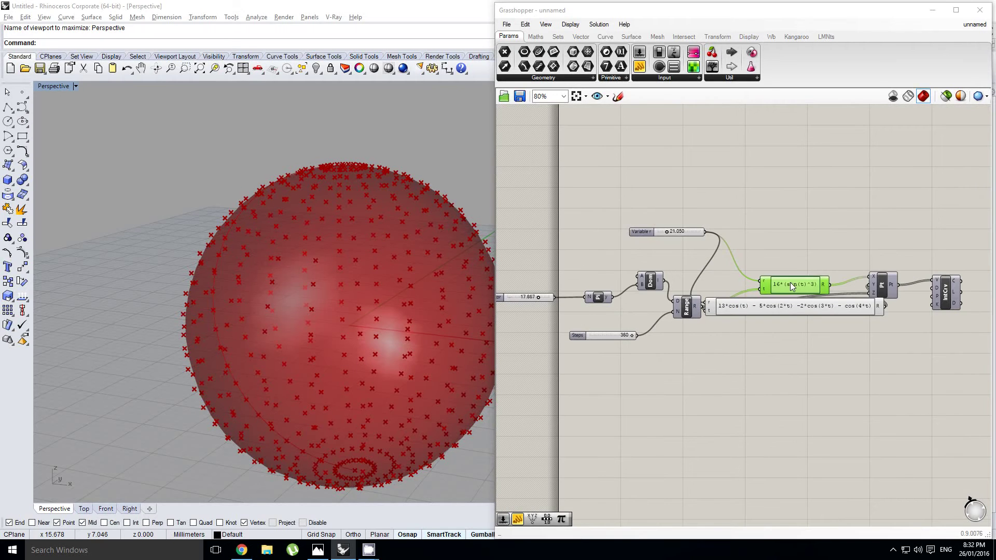
pyautogui.doubleClick(789, 284)
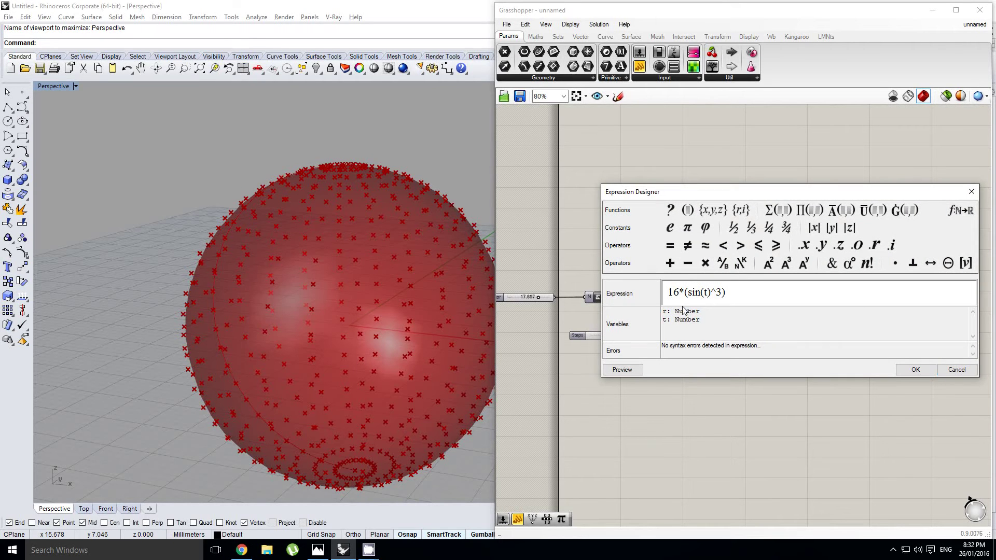
pyautogui.write('(t)^3))*cos(')
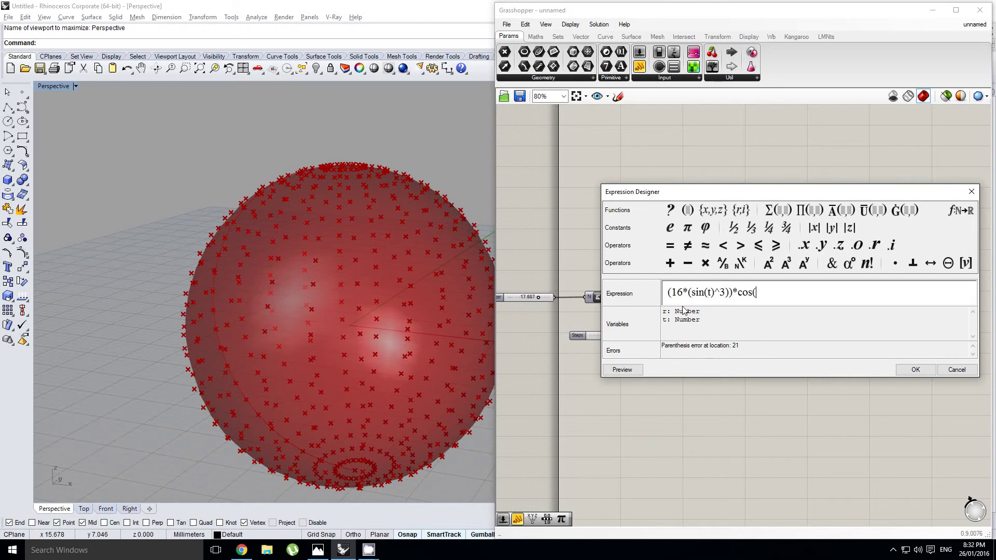
pyautogui.write('v)')
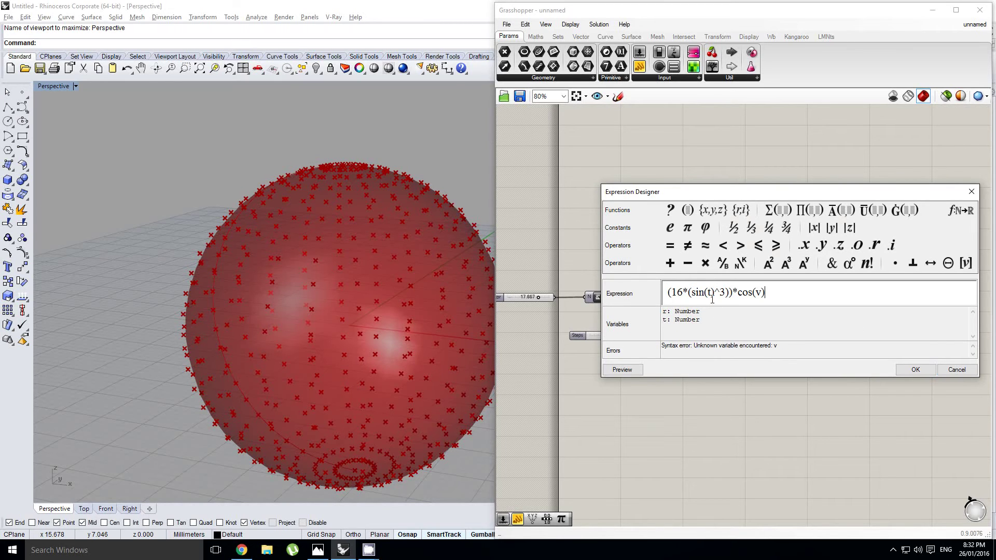
pyautogui.click(714, 294)
pyautogui.press('BackSpace')
pyautogui.write('u')
pyautogui.click(915, 369)
# Rename the t input of the (16*(sin(u)^3))*cos(v) expression to u and add a third input named v
pyautogui.scroll(5, 754, 291)
pyautogui.rightClick(720, 272)
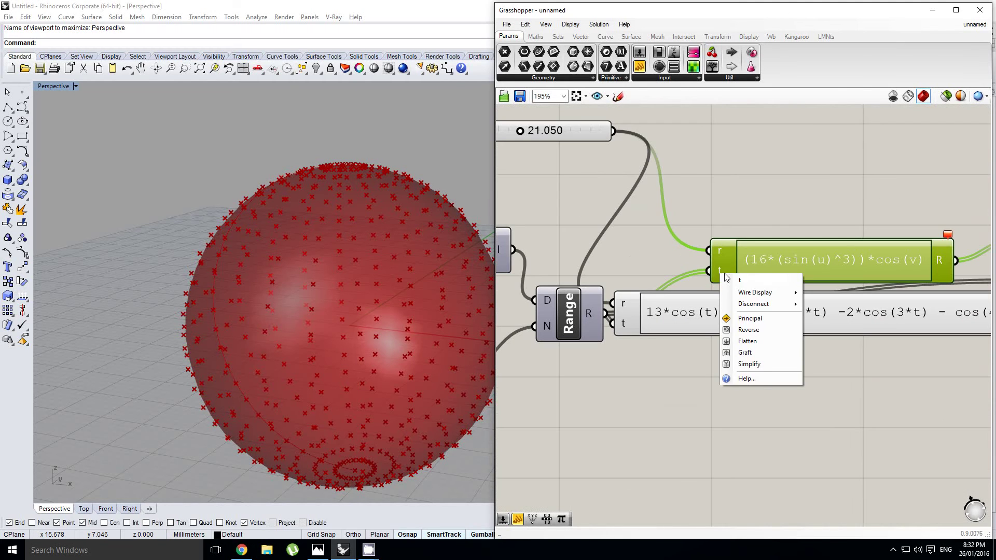
pyautogui.write('u')
pyautogui.press('Return')
pyautogui.scroll(4, 727, 288)
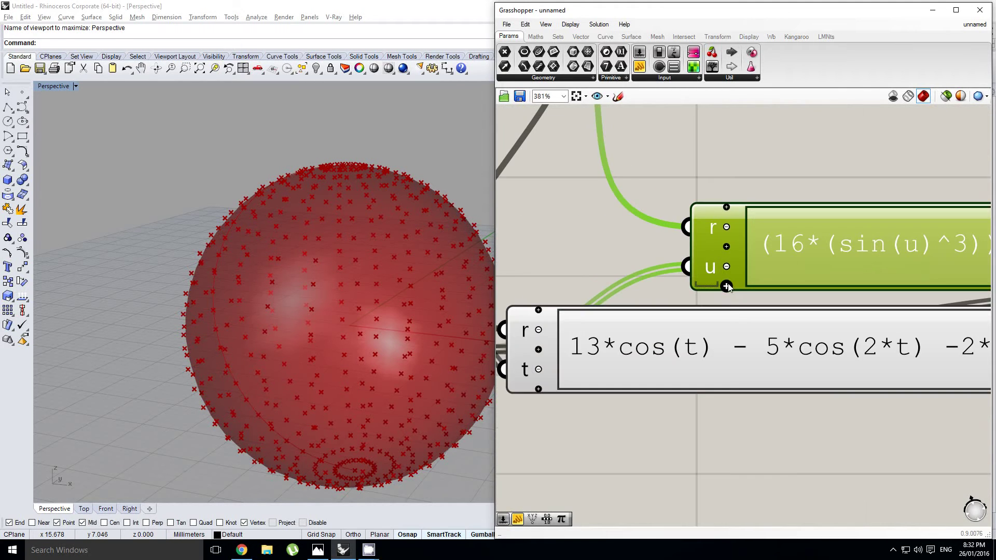
pyautogui.click(726, 286)
pyautogui.rightClick(708, 285)
pyautogui.write('v')
pyautogui.scroll(-4, 681, 285)
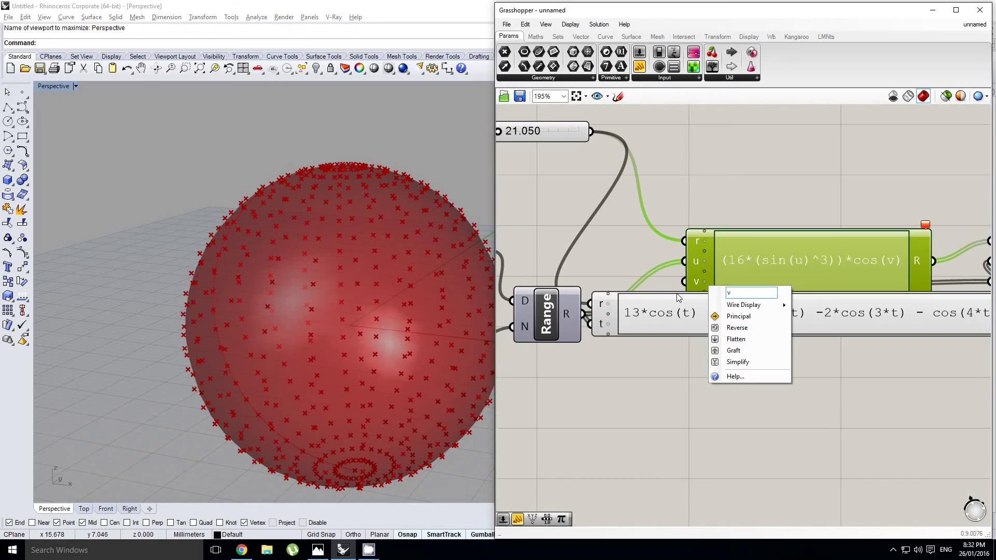
pyautogui.press('Return')
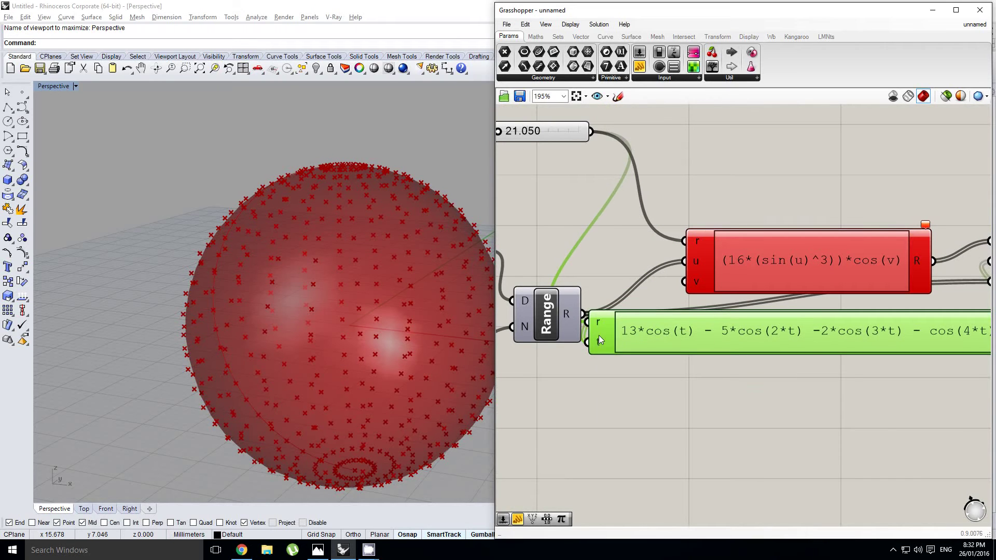
# Rename the t input of the copied 13*cos(t) expression to u and add a third input named v
pyautogui.rightClick(600, 340)
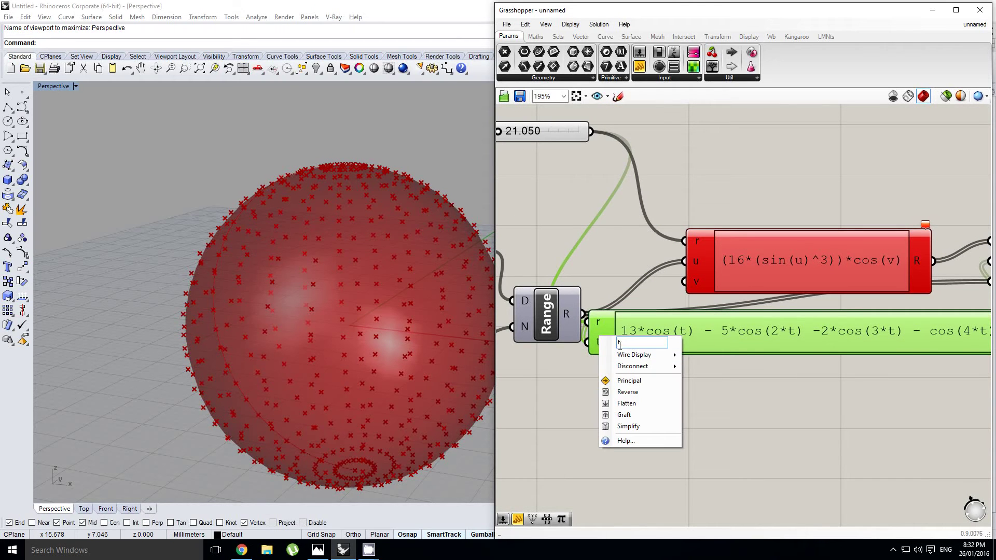
pyautogui.write('u')
pyautogui.click(584, 343)
pyautogui.scroll(4, 594, 348)
pyautogui.click(620, 358)
pyautogui.rightClick(600, 357)
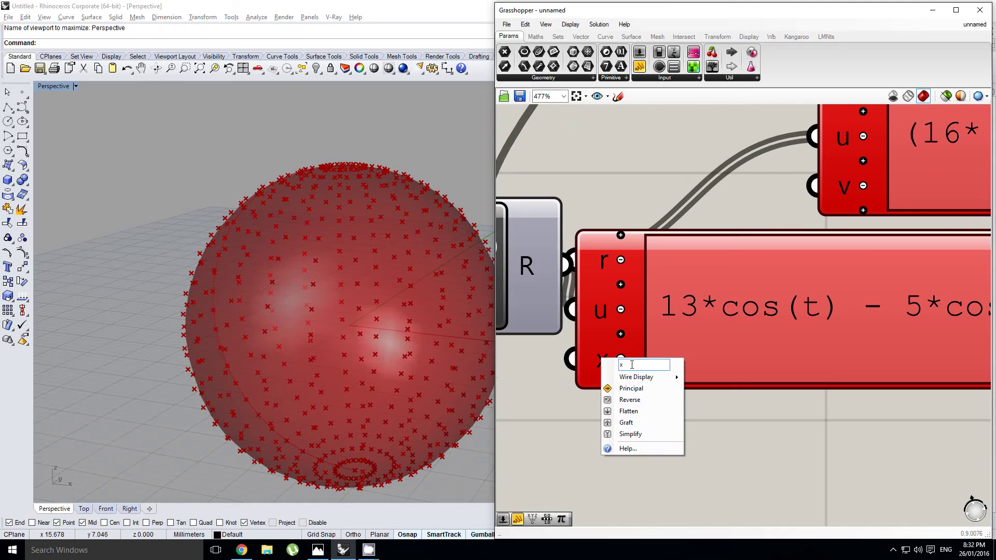
pyautogui.write('v')
pyautogui.press('Return')
pyautogui.scroll(-4, 648, 218)
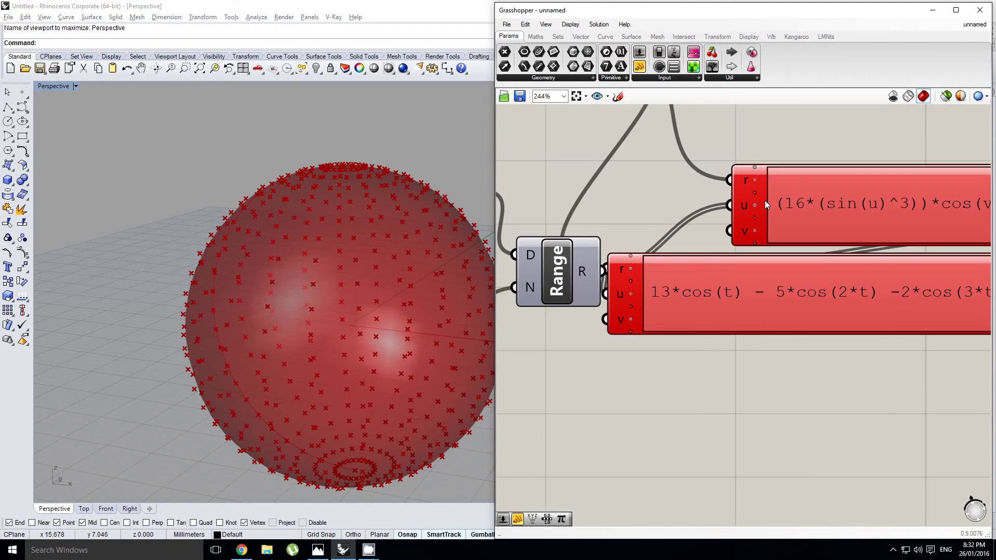
pyautogui.scroll(-1, 655, 224)
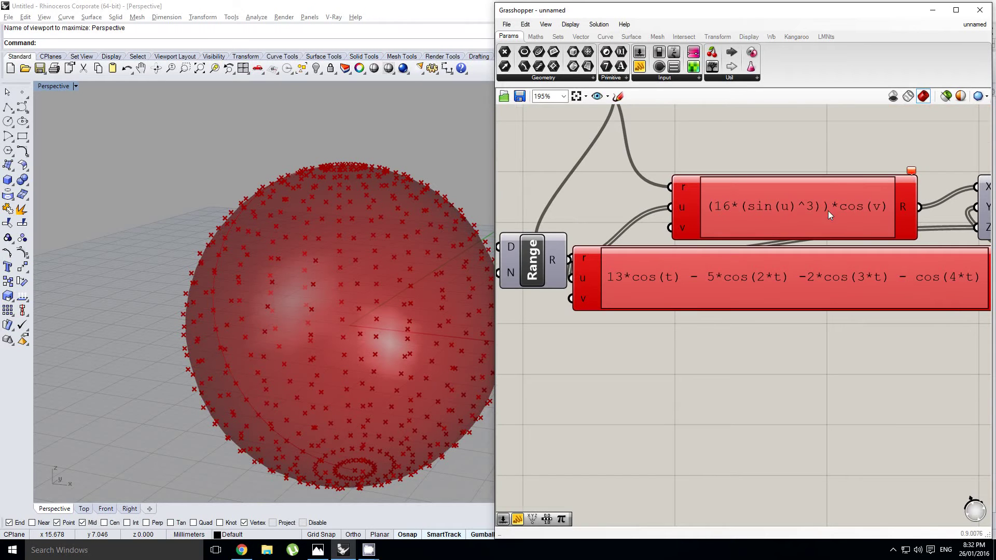
pyautogui.scroll(-1, 828, 211)
pyautogui.moveTo(661, 227); pyautogui.dragTo(798, 227, button='right')
pyautogui.rightClick(799, 226)
pyautogui.click(712, 229)
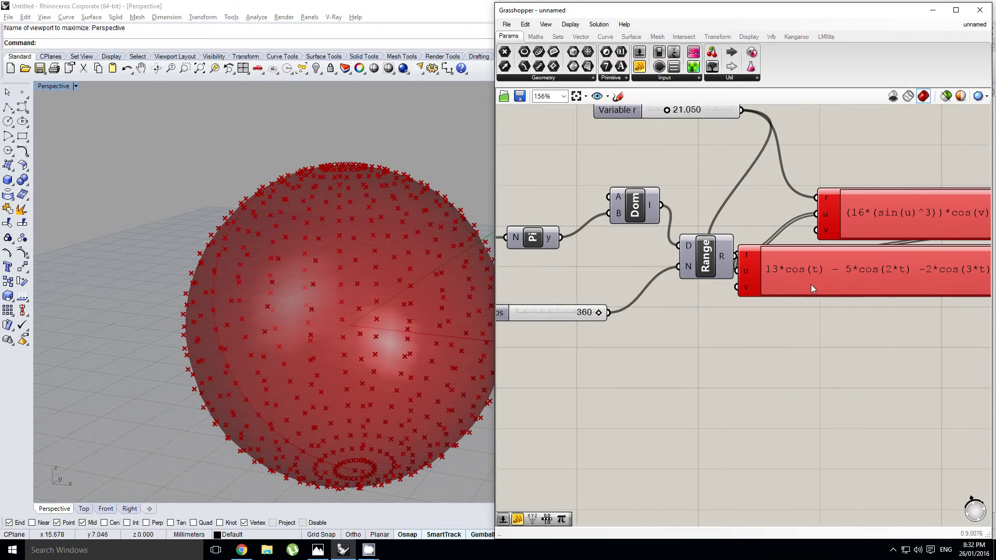
# Replace every t with u in the copied 13*cos(t) - 5*cos(2*t) -2*cos(3*t) - cos(4*t) expression
pyautogui.moveTo(816, 275); pyautogui.dragTo(734, 268, button='right')
pyautogui.doubleClick(734, 268)
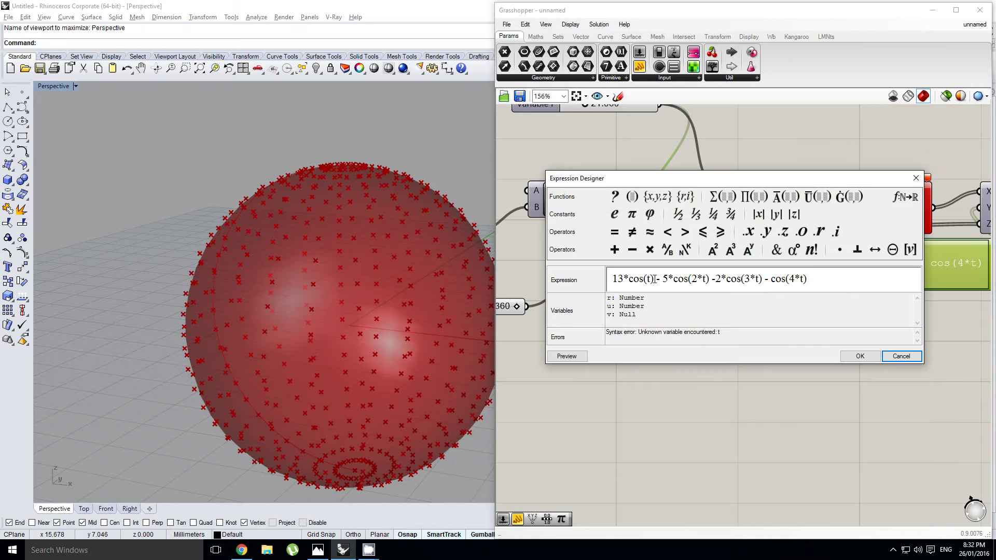
pyautogui.press('BackSpace')
pyautogui.write('u')
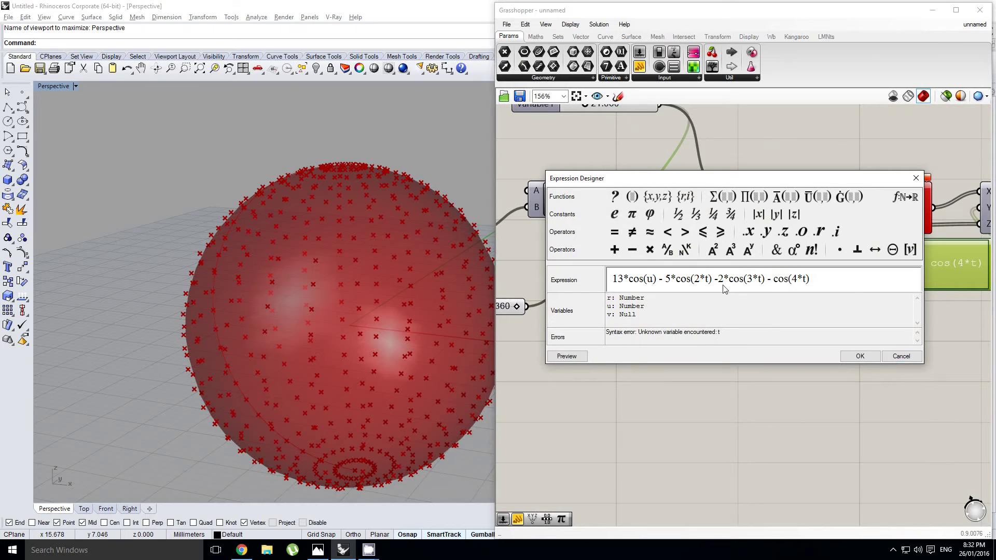
pyautogui.press('BackSpace')
pyautogui.write('u')
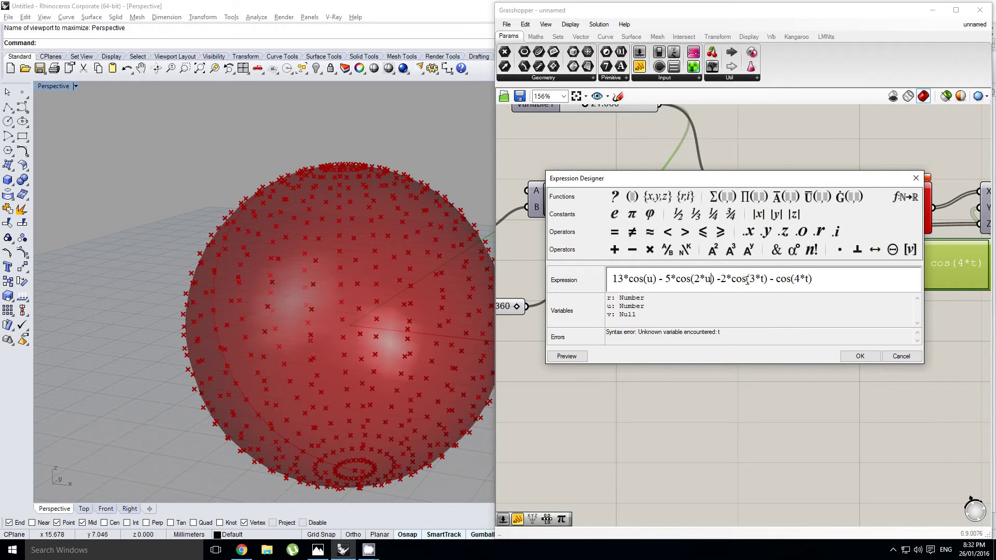
pyautogui.click(763, 280)
pyautogui.press('BackSpace')
pyautogui.write('u')
pyautogui.press('BackSpace')
pyautogui.write('u')
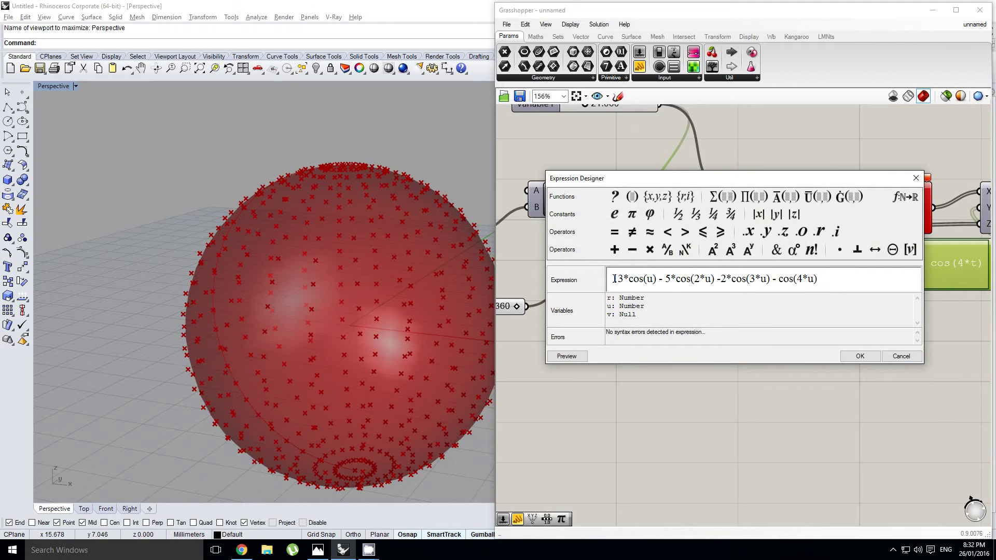
# Enclose the 13*cos(u) - 5*cos(2*u) -2*cos(3*u) - cos(4*u) expression in parentheses and multiply it by cos(v)
pyautogui.write('(')
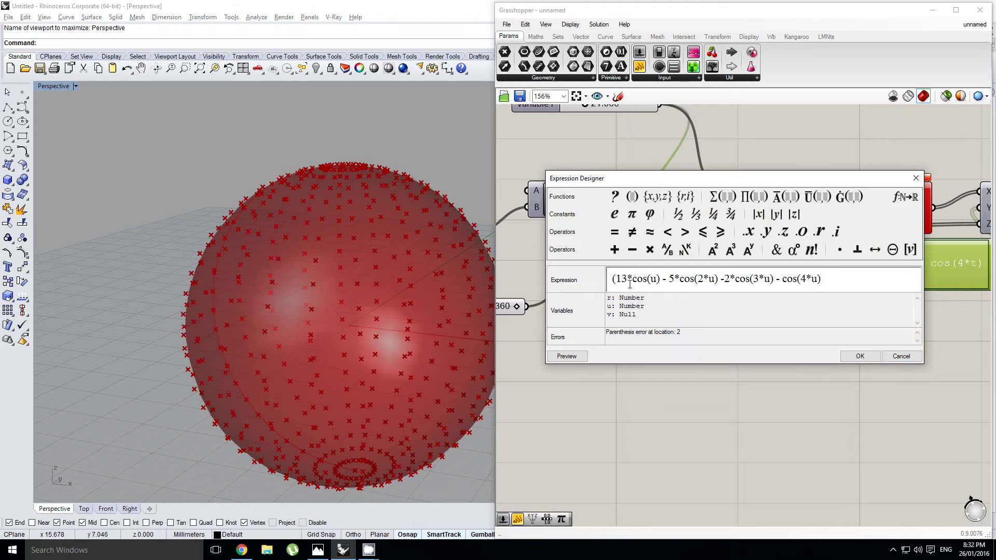
pyautogui.write(')*C')
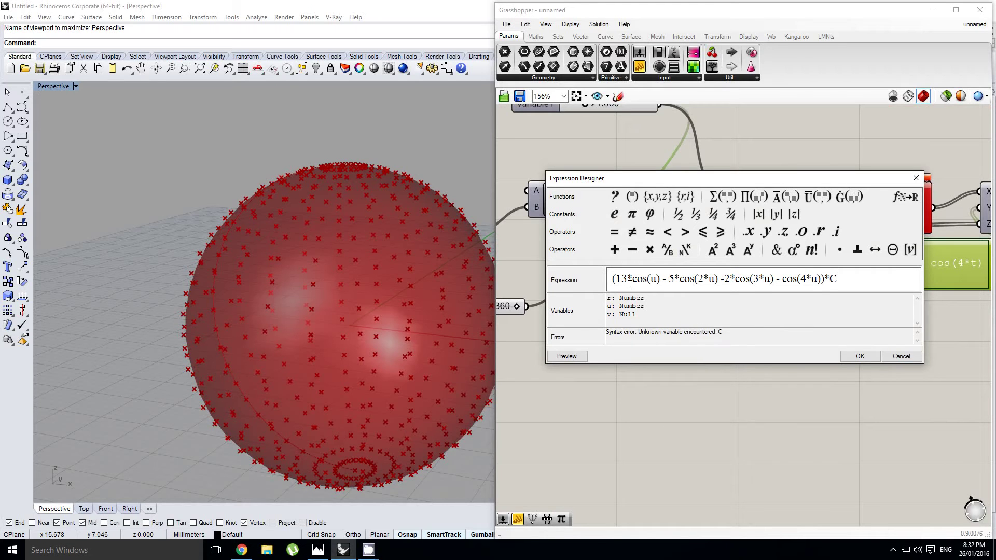
pyautogui.write('OS(V)')
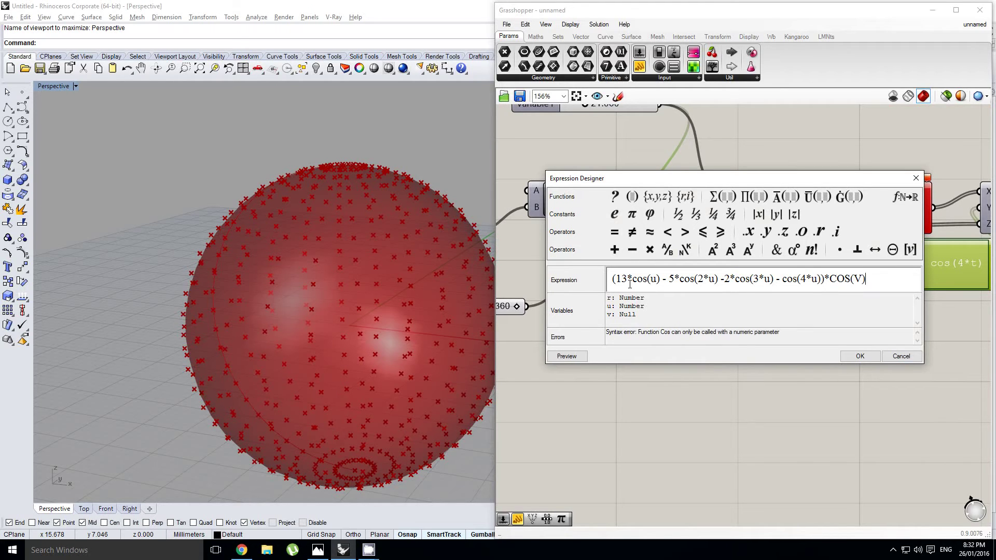
pyautogui.press('BackSpace')
pyautogui.press('BackSpace')
pyautogui.press('BackSpace')
pyautogui.press('BackSpace')
pyautogui.press('BackSpace')
pyautogui.press('BackSpace')
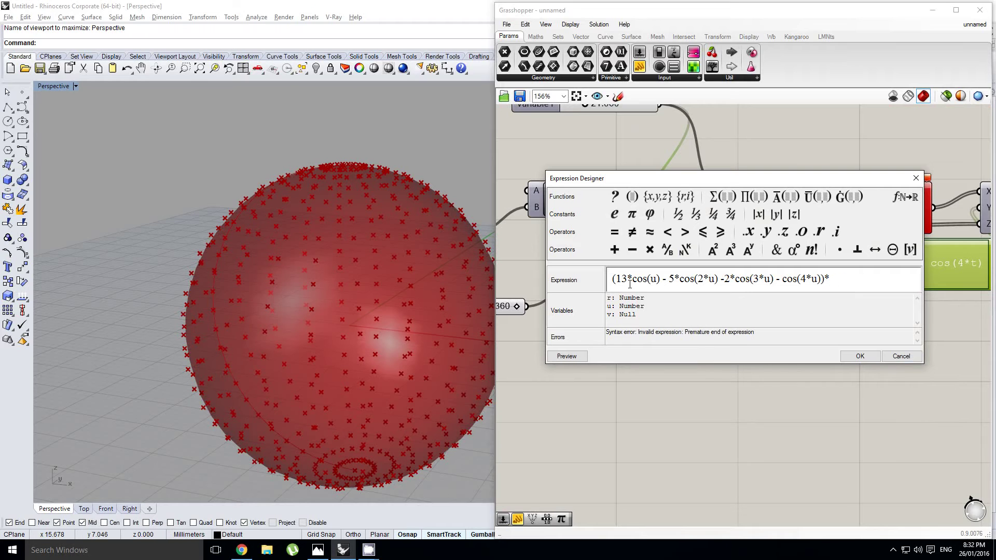
pyautogui.press('Tab')
pyautogui.click(846, 279)
pyautogui.write('COS')
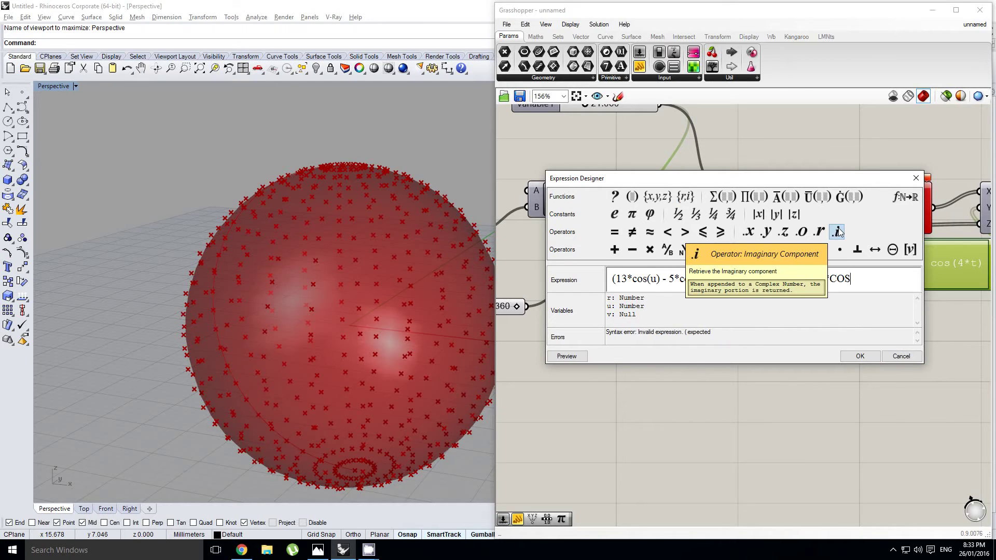
pyautogui.press('BackSpace')
pyautogui.press('BackSpace')
pyautogui.press('BackSpace')
pyautogui.write('cos(v)')
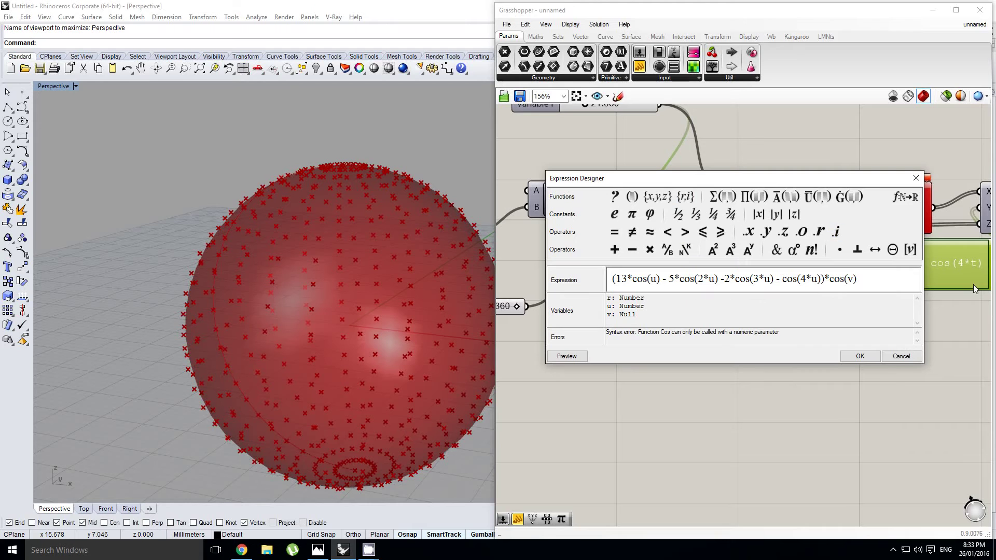
pyautogui.click(859, 356)
# Space out the heart definition by moving the IntCrv and Pt components farther right and the Range component clear of the long expression
pyautogui.moveTo(924, 316); pyautogui.dragTo(744, 273, button='right')
pyautogui.scroll(-2, 741, 281)
pyautogui.rightClick(741, 280)
pyautogui.click(693, 281)
pyautogui.moveTo(915, 221); pyautogui.dragTo(886, 232, button='right')
pyautogui.moveTo(876, 220); pyautogui.dragTo(948, 222)
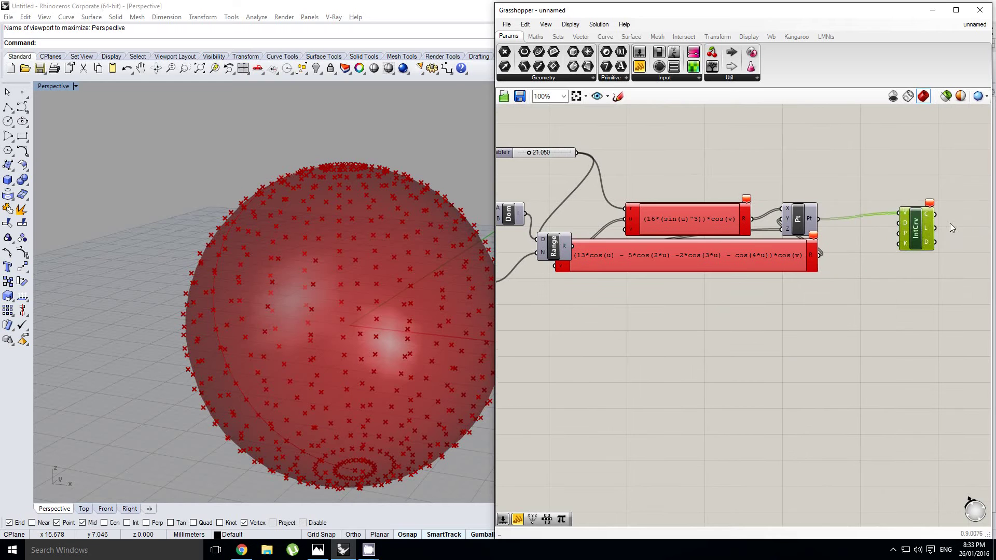
pyautogui.moveTo(797, 221); pyautogui.dragTo(869, 221)
pyautogui.moveTo(699, 224); pyautogui.dragTo(808, 215, button='right')
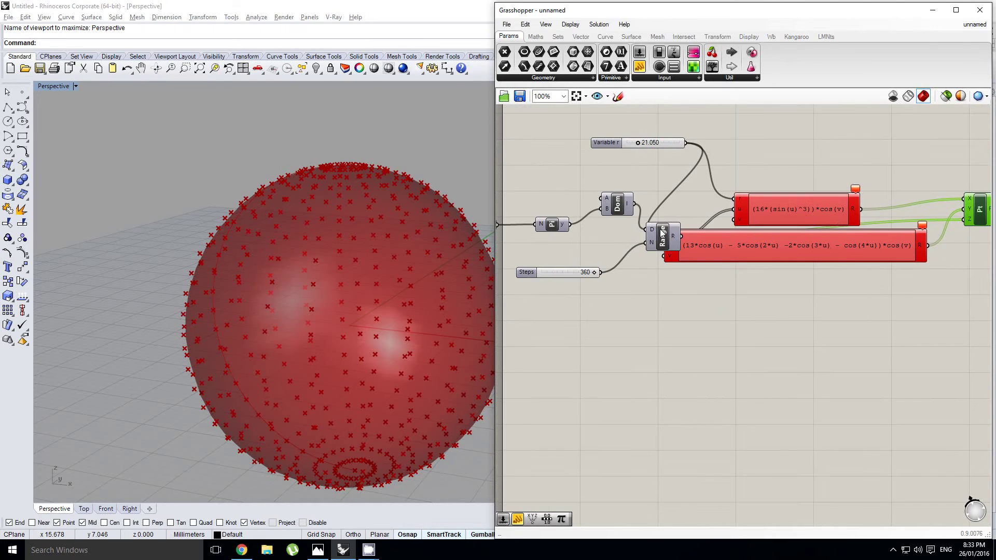
pyautogui.moveTo(659, 238); pyautogui.dragTo(668, 205)
pyautogui.moveTo(685, 230); pyautogui.dragTo(738, 232, button='right')
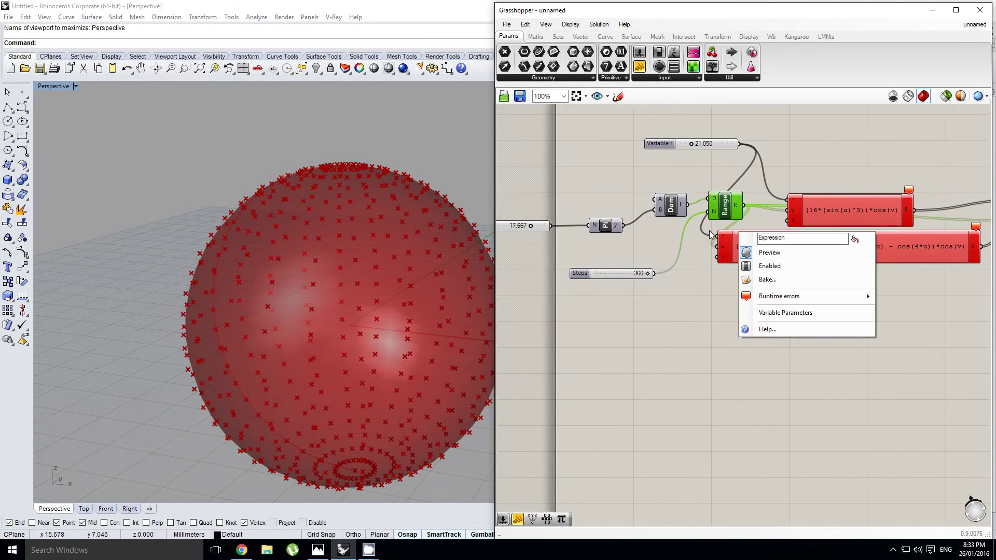
# Duplicate the (13*cos(u) - 5*cos(2*u) -2*cos(3*u) - cos(4*u))*cos(v) expression directly below itself
pyautogui.click(883, 248)
pyautogui.moveTo(871, 249); pyautogui.dragTo(781, 254, button='right')
pyautogui.keyDown('alt'); pyautogui.moveTo(782, 255); pyautogui.dragTo(783, 295); pyautogui.keyUp('alt')
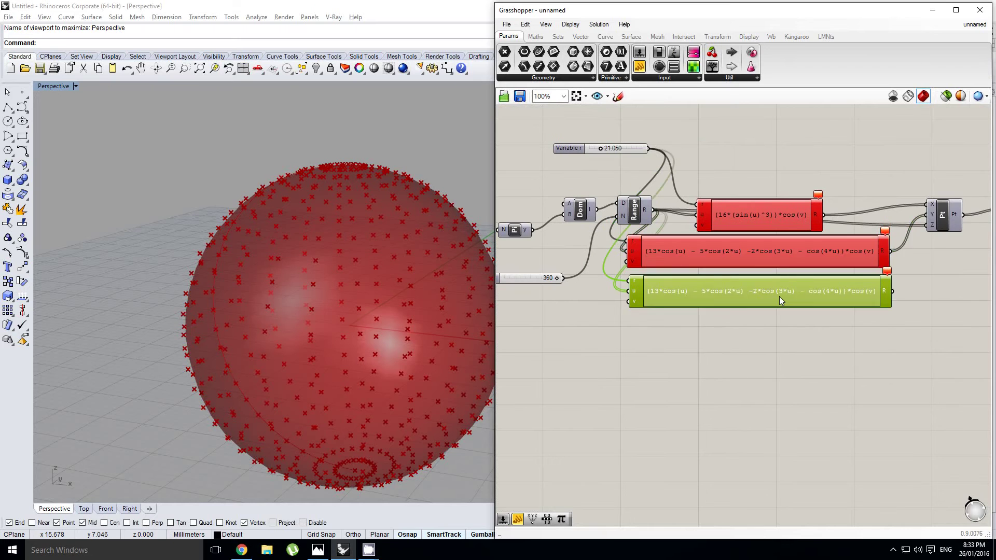
# Change the duplicated expression to r*sin(v) and connect its result to the Z input of the heart's Pt component
pyautogui.doubleClick(779, 296)
pyautogui.click(907, 306)
pyautogui.moveTo(907, 306); pyautogui.dragTo(631, 309)
pyautogui.write('s')
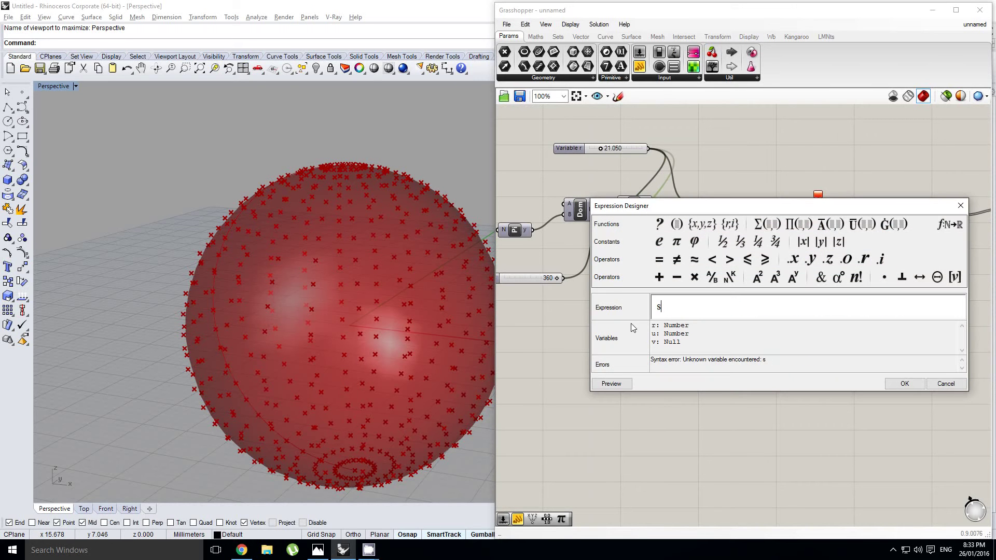
pyautogui.write('in(v)')
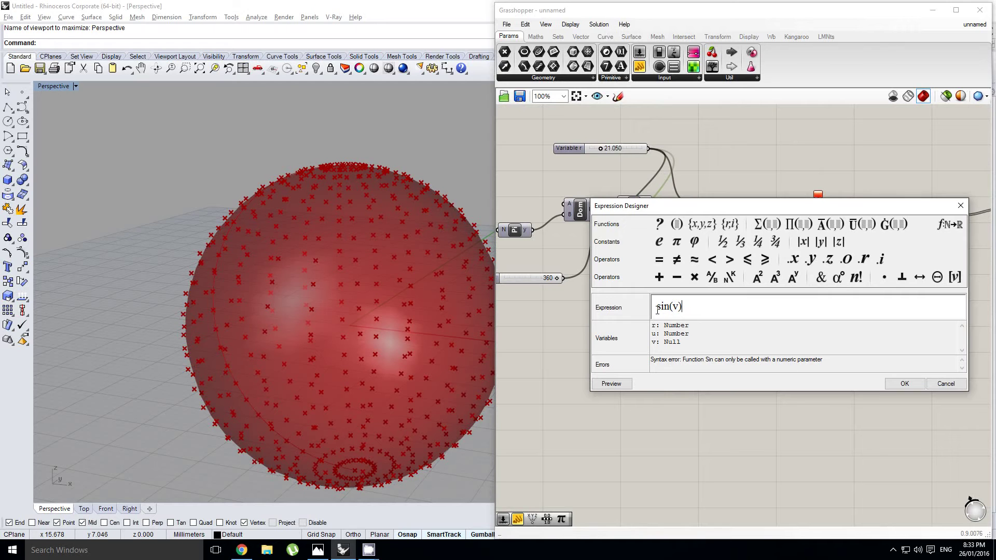
pyautogui.write('r*')
pyautogui.click(896, 388)
pyautogui.scroll(2, 744, 309)
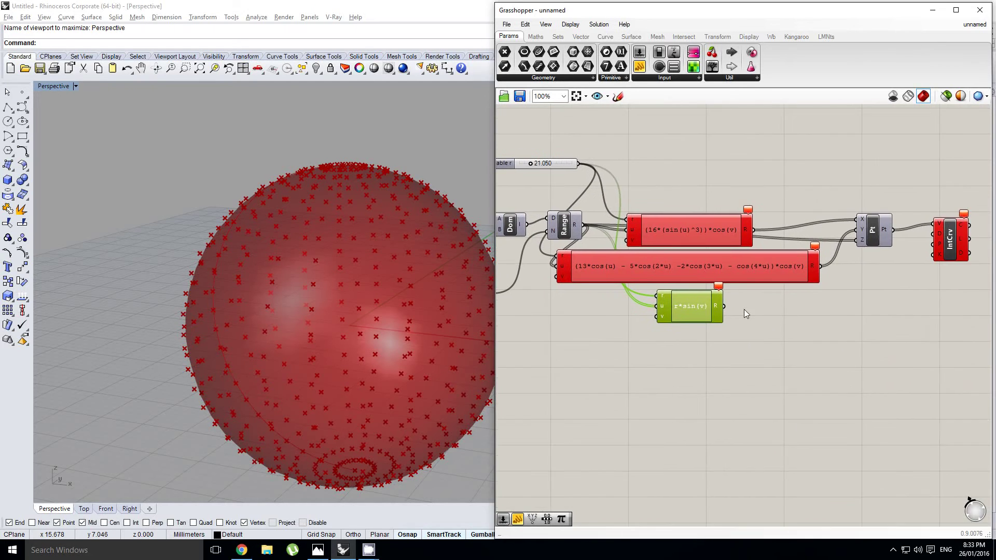
pyautogui.moveTo(722, 319); pyautogui.dragTo(887, 223)
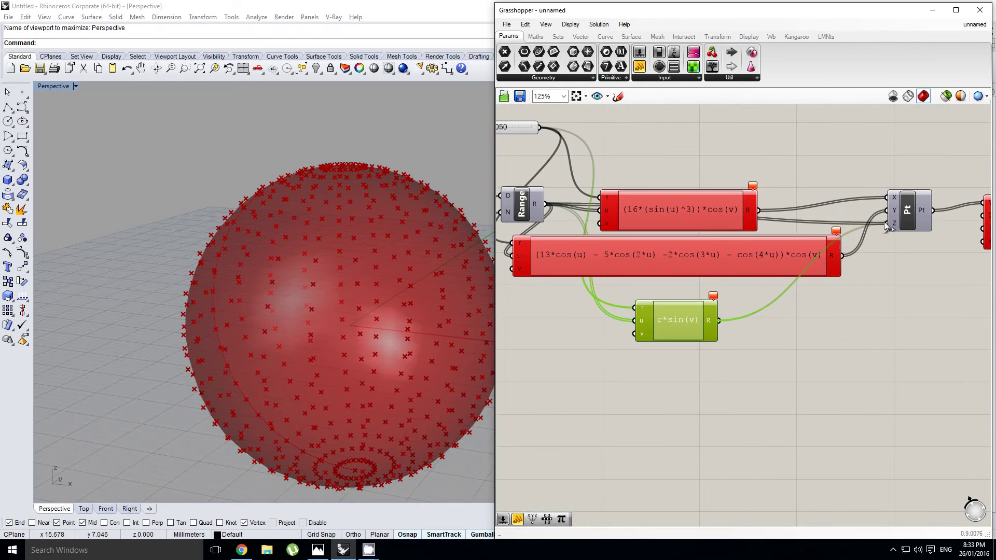
# Move the heart's Factor slider, Pi, Domain, Range and Steps slider together away from the expressions to free up space
pyautogui.moveTo(634, 231)
pyautogui.mouseDown(button='right')
pyautogui.moveTo(749, 237)
pyautogui.moveTo(752, 254)
pyautogui.moveTo(784, 262)
pyautogui.mouseUp(button='right')
pyautogui.moveTo(710, 246); pyautogui.dragTo(739, 259, button='right')
pyautogui.scroll(-3, 738, 259)
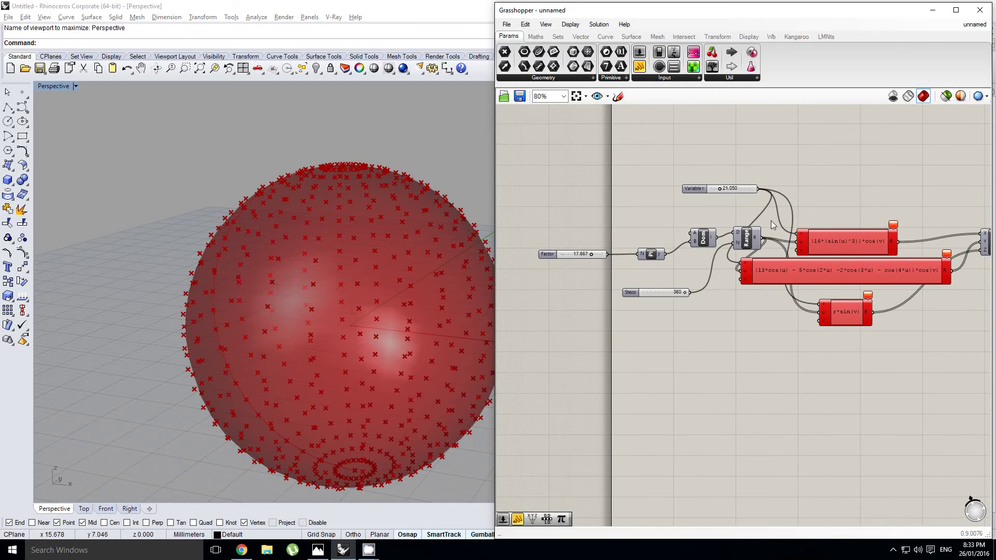
pyautogui.moveTo(771, 220); pyautogui.dragTo(534, 254)
pyautogui.keyDown('shift'); pyautogui.click(661, 258); pyautogui.keyUp('shift')
pyautogui.keyDown('shift'); pyautogui.click(586, 255); pyautogui.keyUp('shift')
pyautogui.keyDown('shift'); pyautogui.click(633, 292); pyautogui.keyUp('shift')
pyautogui.doubleClick(696, 278)
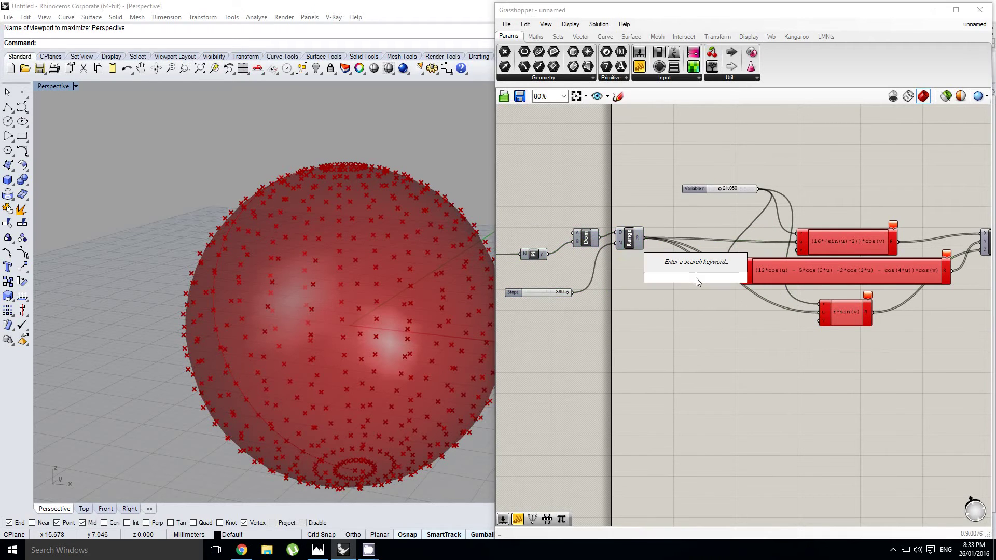
# Duplicate the Factor slider, Pi, Domain, Range and Steps slider group below the original for the v parameter
pyautogui.moveTo(679, 268); pyautogui.dragTo(815, 239, button='right')
pyautogui.moveTo(771, 292); pyautogui.dragTo(594, 197)
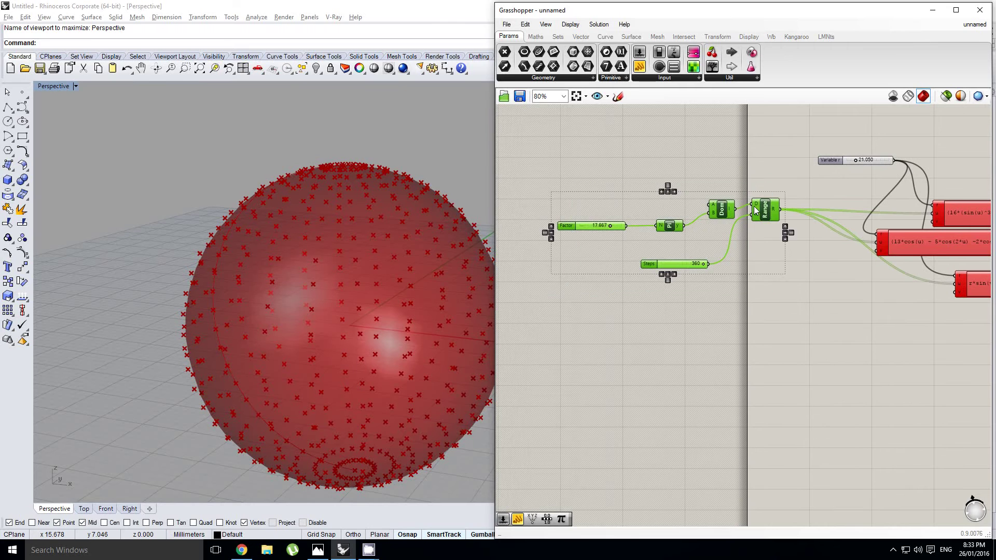
pyautogui.keyDown('alt'); pyautogui.moveTo(764, 208); pyautogui.dragTo(768, 313); pyautogui.keyUp('alt')
# Set both the original and the duplicated Steps sliders of the heart definition to 24
pyautogui.scroll(2, 683, 248)
pyautogui.click(690, 265)
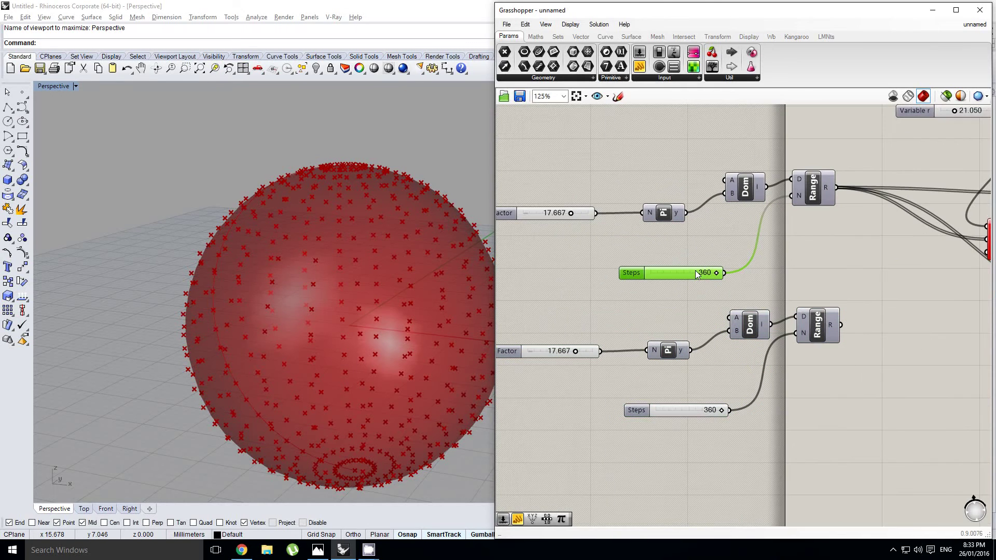
pyautogui.doubleClick(686, 272)
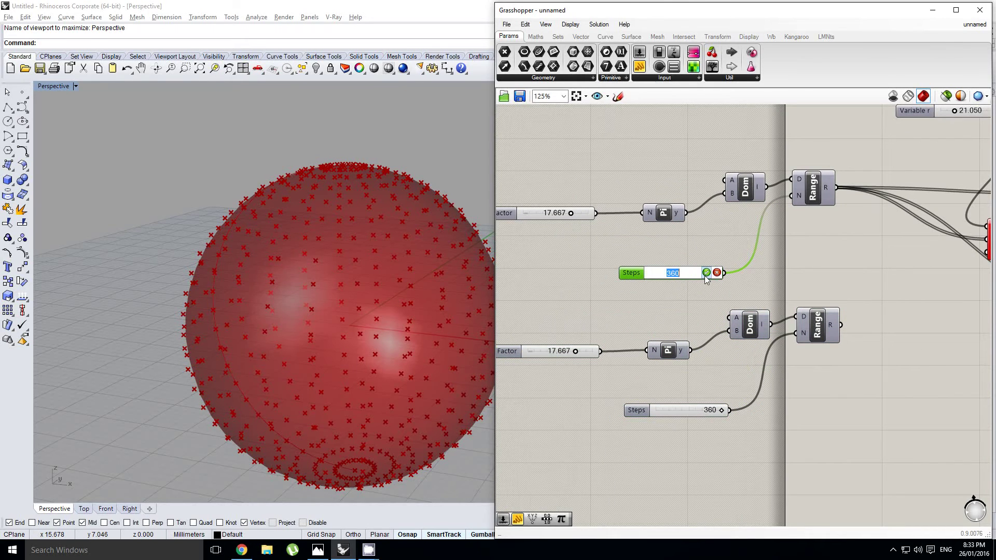
pyautogui.write('24')
pyautogui.press('Return')
pyautogui.click(674, 409)
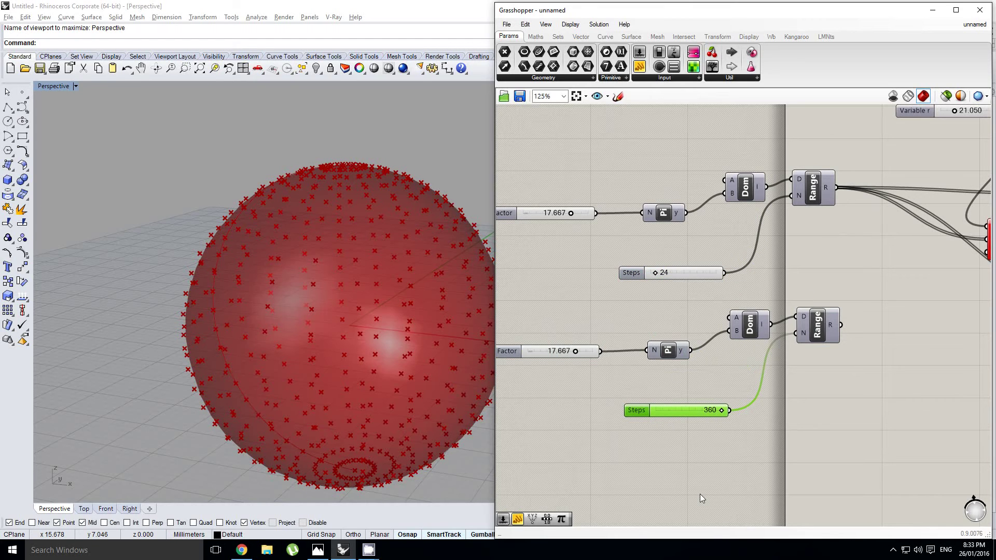
pyautogui.doubleClick(680, 413)
pyautogui.write('24')
pyautogui.press('Return')
# Add a Cross Reference component and connect the upper Range to its A input and the lower Range to its B input
pyautogui.moveTo(831, 324); pyautogui.dragTo(735, 354, button='right')
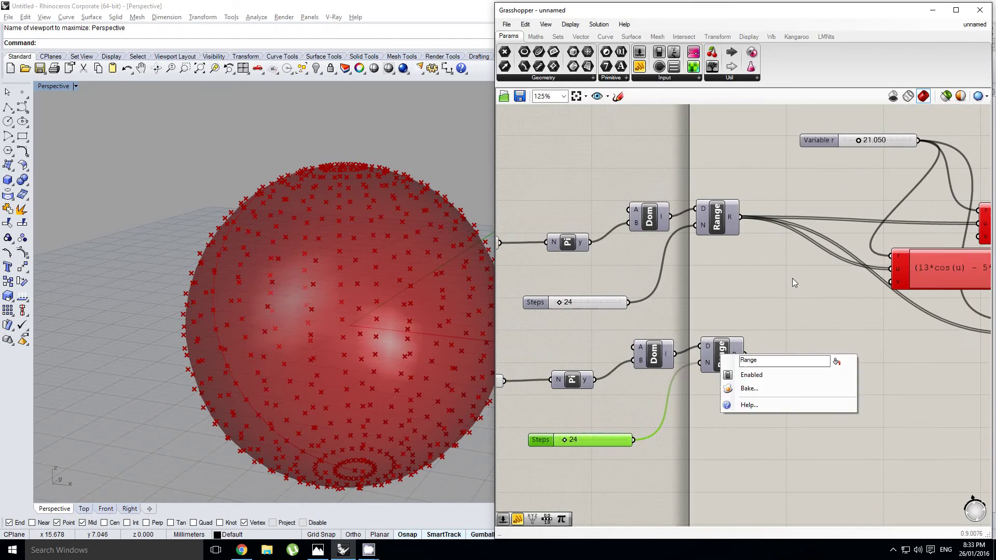
pyautogui.doubleClick(792, 278)
pyautogui.write('cross')
pyautogui.press('Return')
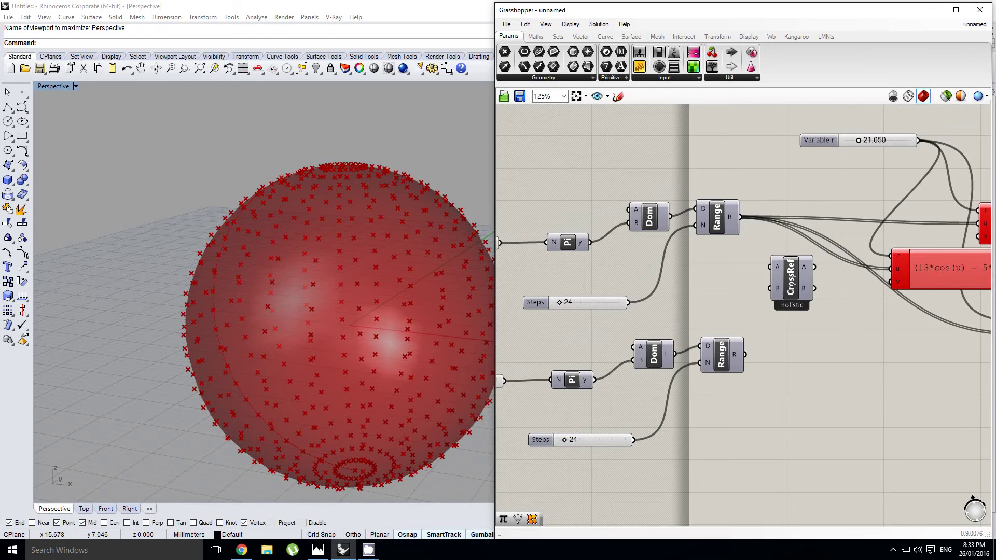
pyautogui.moveTo(740, 216); pyautogui.dragTo(745, 354)
# Connect the Cross Reference A output to the u inputs and the B output to the v inputs of all three heart expressions
pyautogui.moveTo(855, 272); pyautogui.dragTo(736, 279, button='right')
pyautogui.moveTo(696, 274); pyautogui.dragTo(860, 230)
pyautogui.moveTo(696, 274); pyautogui.dragTo(896, 340)
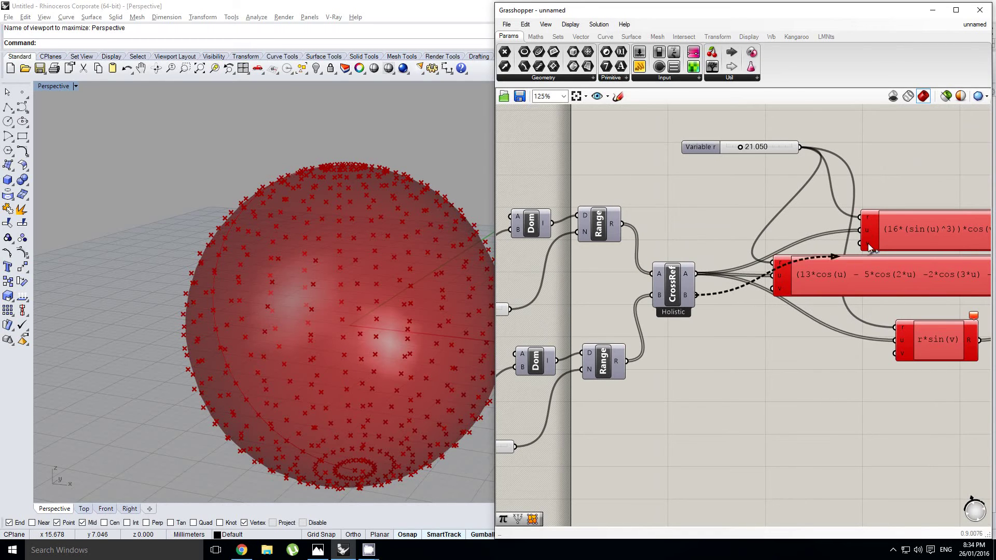
pyautogui.moveTo(869, 248); pyautogui.dragTo(868, 246)
pyautogui.moveTo(768, 291); pyautogui.dragTo(773, 288)
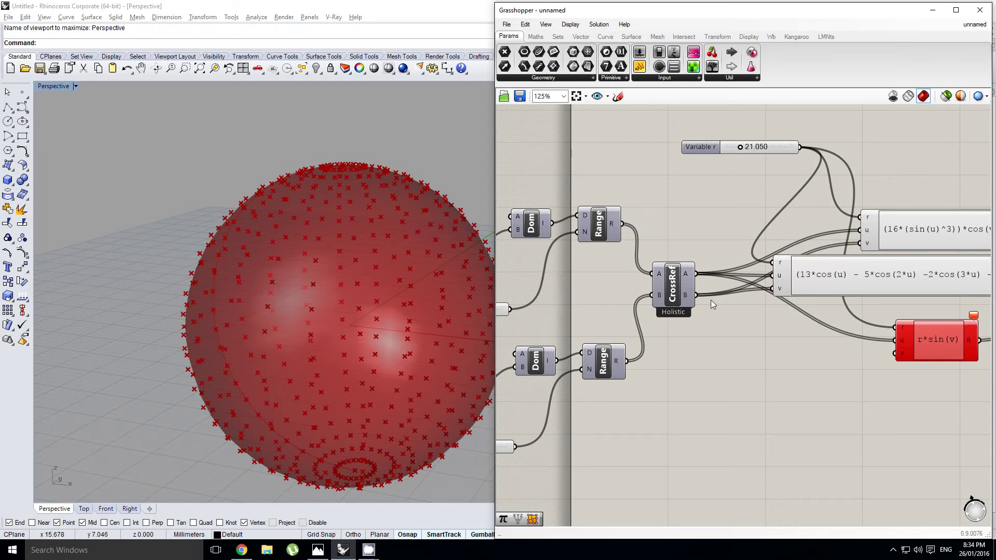
pyautogui.moveTo(898, 355); pyautogui.dragTo(898, 354)
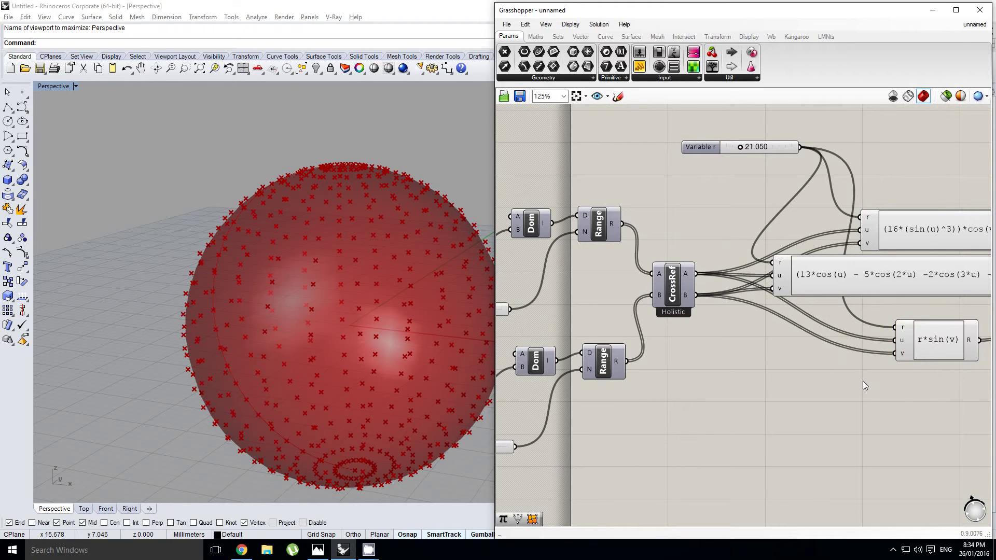
# Delete the IntCrv component after the heart's Pt component
pyautogui.scroll(-4, 711, 348)
pyautogui.scroll(2, 914, 319)
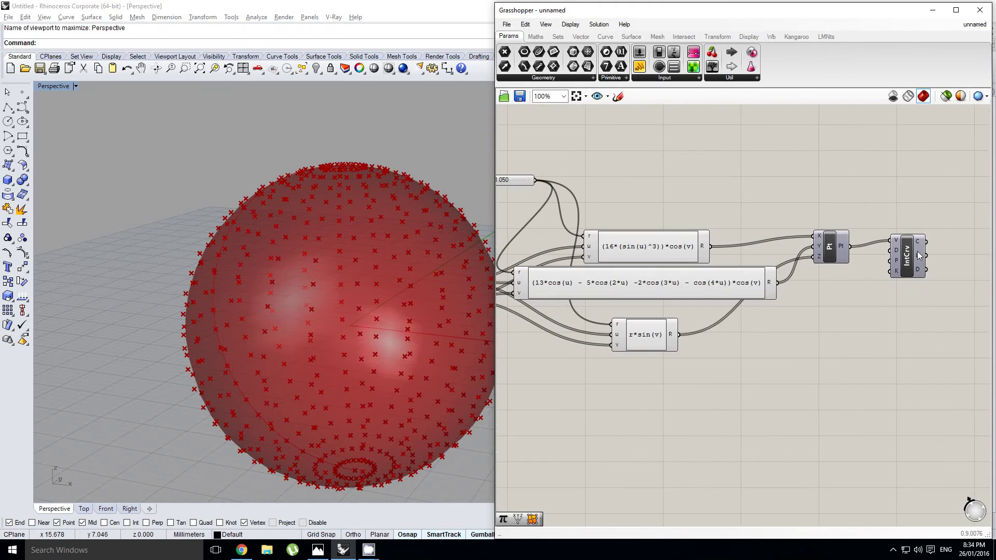
pyautogui.moveTo(917, 251); pyautogui.dragTo(828, 257, button='right')
pyautogui.click(819, 258)
pyautogui.press('Delete')
# Duplicate the sphere's SrfGrid component beside the heart's Pt component and connect the heart points to its P input
pyautogui.scroll(-5, 842, 268)
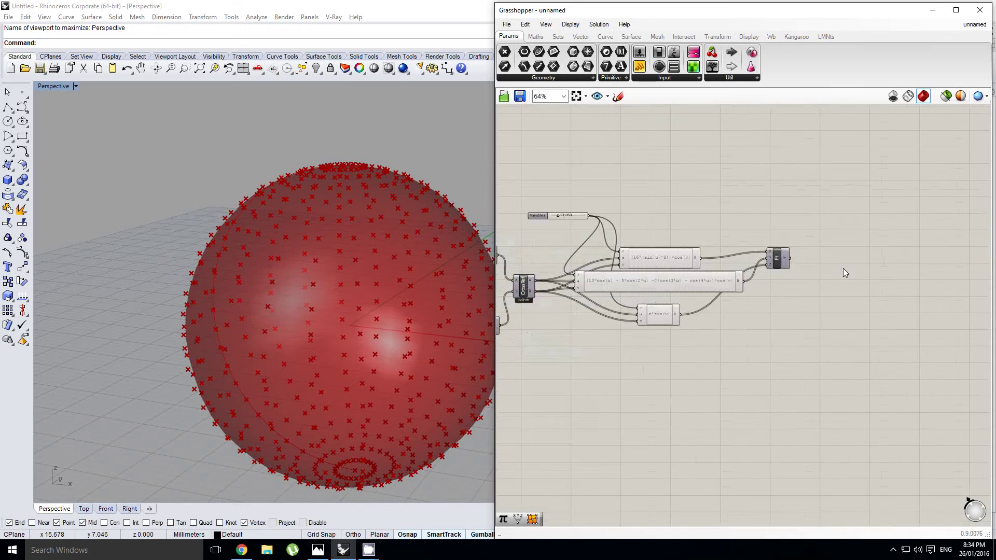
pyautogui.scroll(2, 828, 133)
pyautogui.keyDown('alt'); pyautogui.moveTo(818, 129); pyautogui.dragTo(840, 347); pyautogui.keyUp('alt')
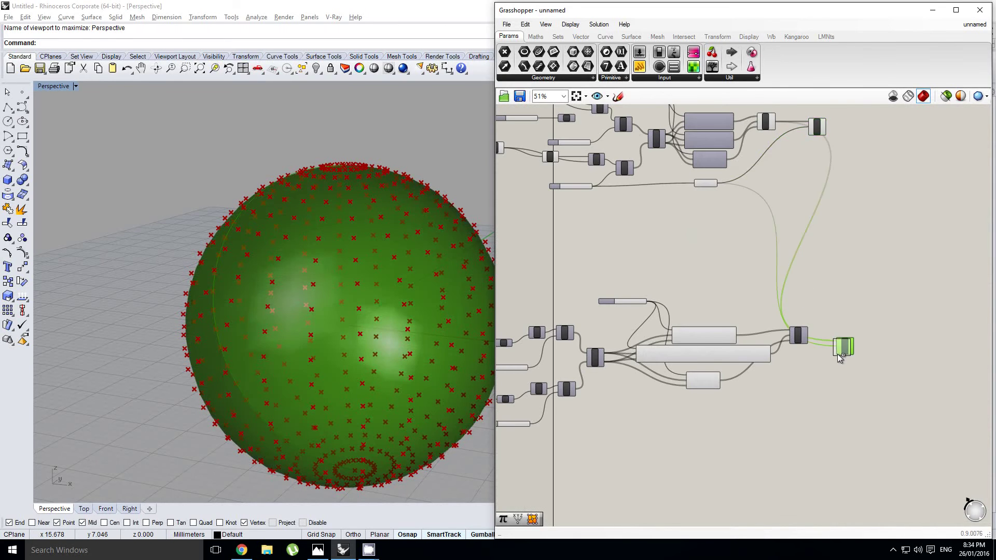
pyautogui.scroll(4, 820, 346)
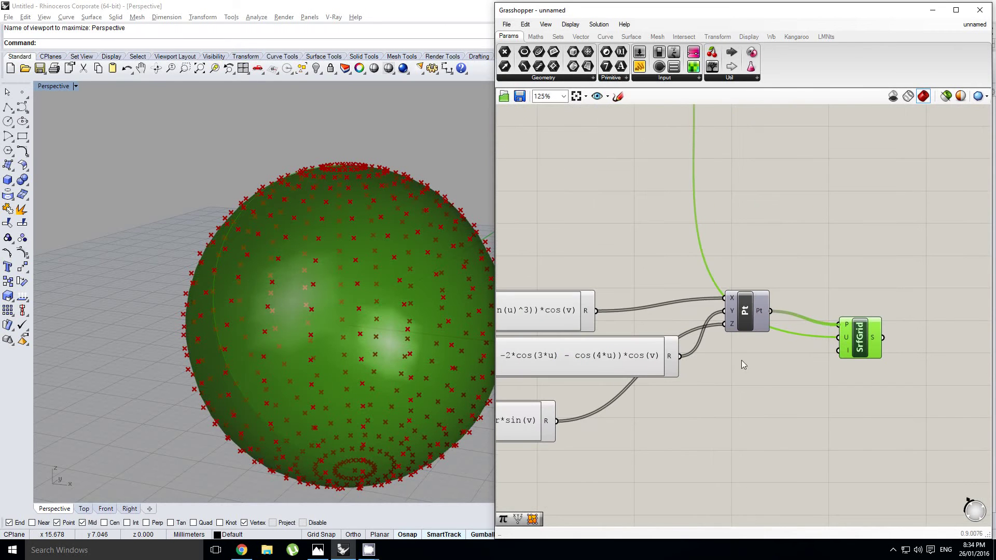
pyautogui.scroll(-3, 807, 330)
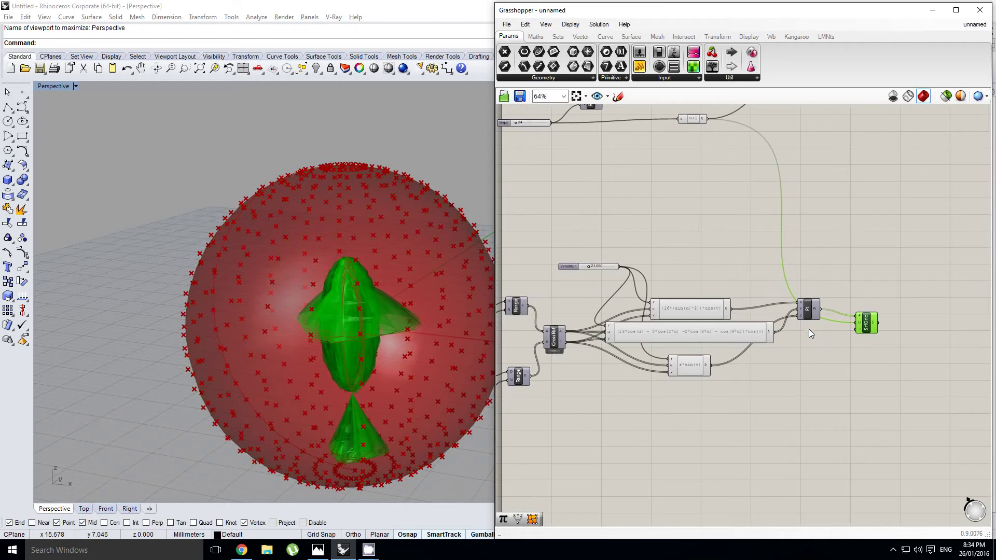
pyautogui.scroll(-2, 825, 328)
pyautogui.scroll(2, 782, 368)
pyautogui.moveTo(717, 363); pyautogui.dragTo(735, 338, button='right')
pyautogui.moveTo(647, 353); pyautogui.dragTo(713, 348, button='right')
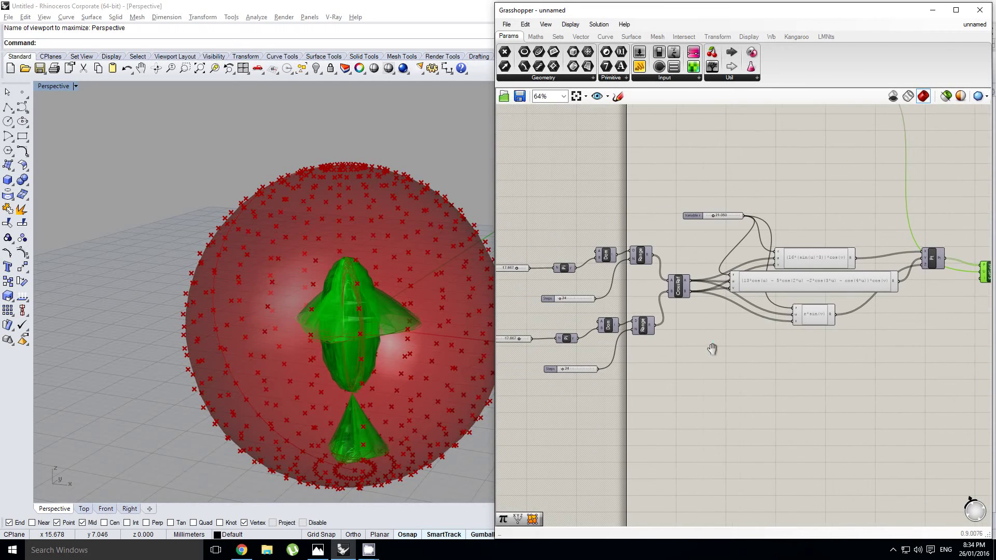
# Duplicate the sphere's u+1 expression and place the copy below the heart's r*sin(v) expression
pyautogui.rightClick(712, 347)
pyautogui.moveTo(609, 358); pyautogui.dragTo(615, 356, button='right')
pyautogui.scroll(1, 615, 356)
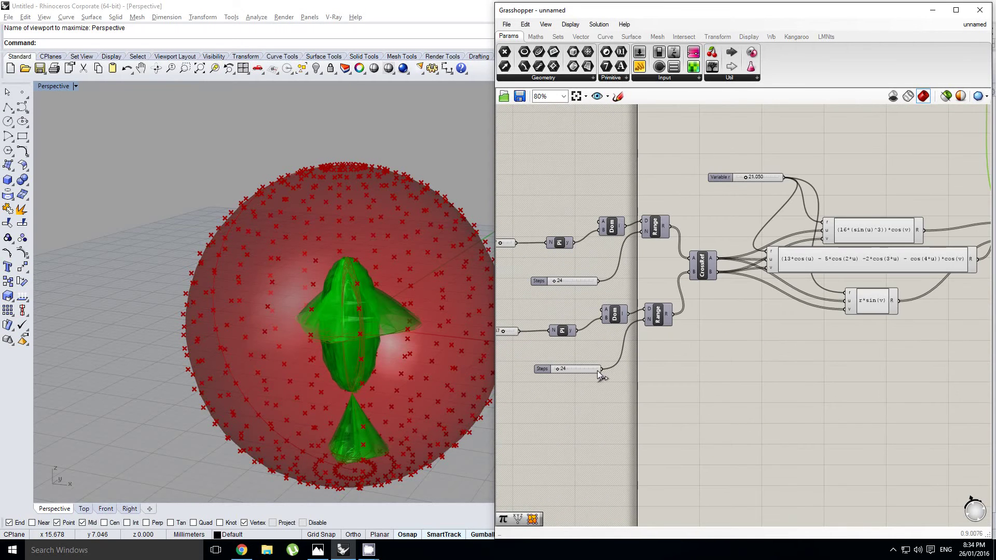
pyautogui.scroll(-1, 769, 362)
pyautogui.scroll(-4, 880, 260)
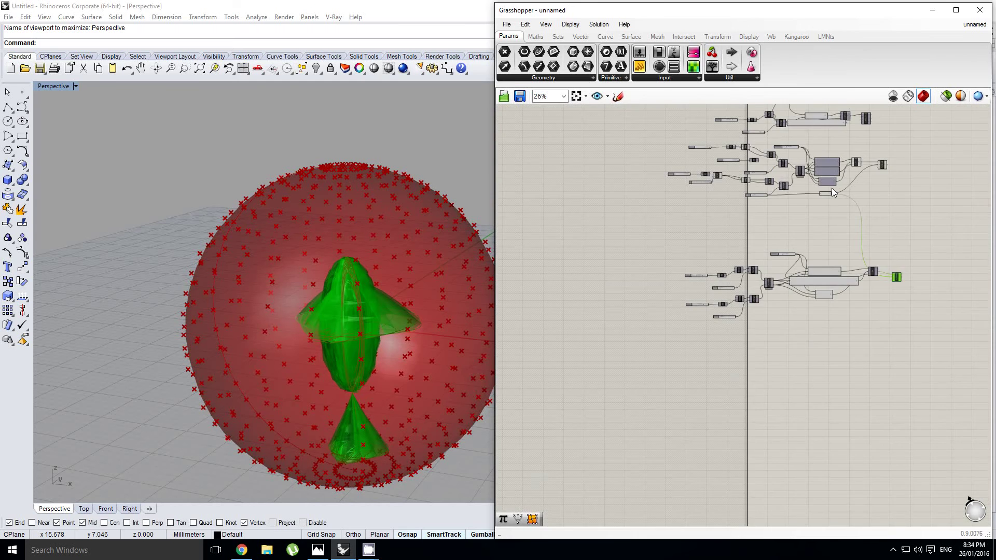
pyautogui.scroll(4, 829, 181)
pyautogui.keyDown('alt'); pyautogui.moveTo(822, 253); pyautogui.dragTo(819, 280); pyautogui.keyUp('alt')
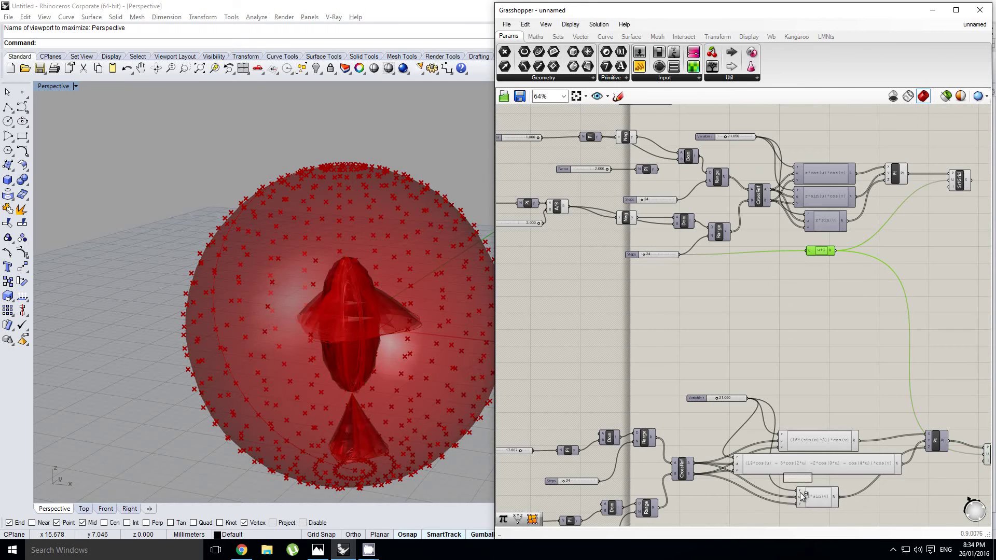
pyautogui.keyDown('alt'); pyautogui.moveTo(826, 508); pyautogui.dragTo(812, 517); pyautogui.keyUp('alt')
pyautogui.moveTo(841, 506); pyautogui.dragTo(816, 359, button='right')
pyautogui.moveTo(773, 372); pyautogui.dragTo(773, 384)
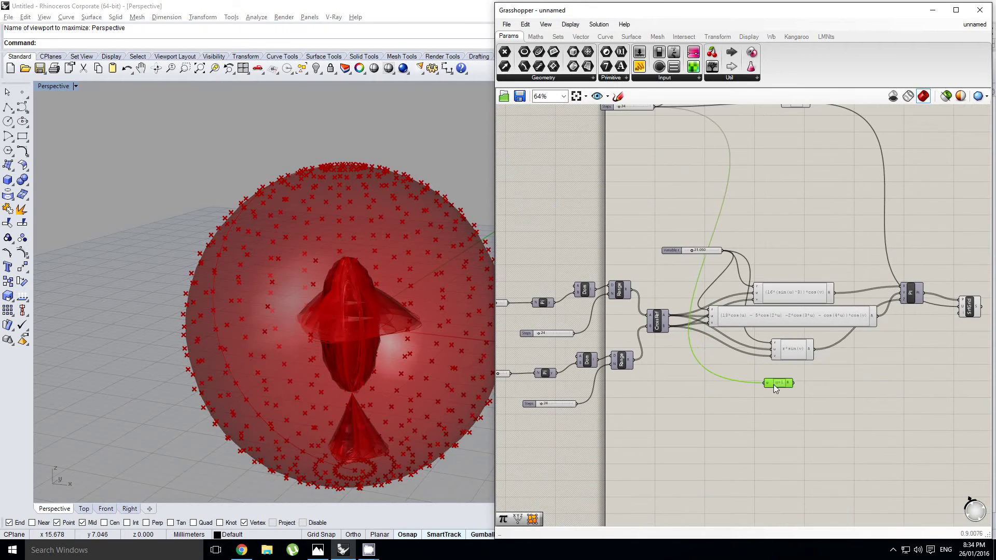
# Connect the heart's lower Steps slider to the copied u+1 expression and its result to the heart SrfGrid's U input
pyautogui.scroll(1, 674, 402)
pyautogui.moveTo(553, 403); pyautogui.dragTo(788, 377)
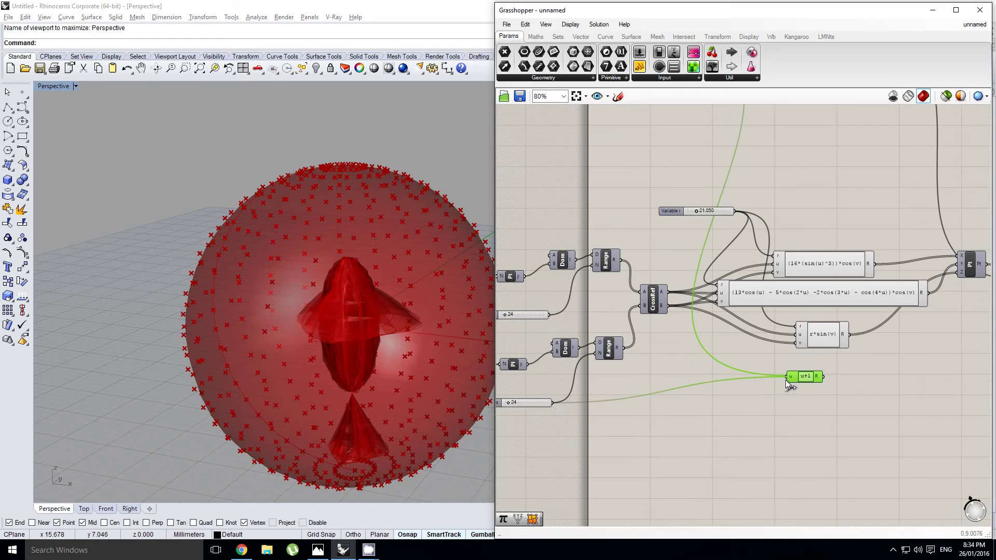
pyautogui.moveTo(886, 369); pyautogui.dragTo(697, 376, button='right')
pyautogui.moveTo(634, 384); pyautogui.dragTo(840, 289)
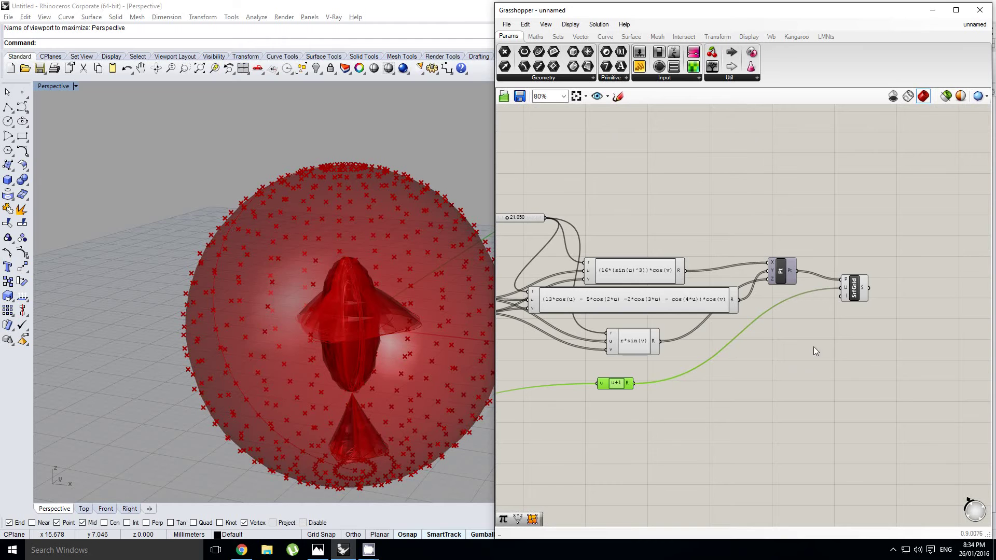
pyautogui.moveTo(769, 292); pyautogui.dragTo(788, 301, button='right')
pyautogui.scroll(3, 882, 300)
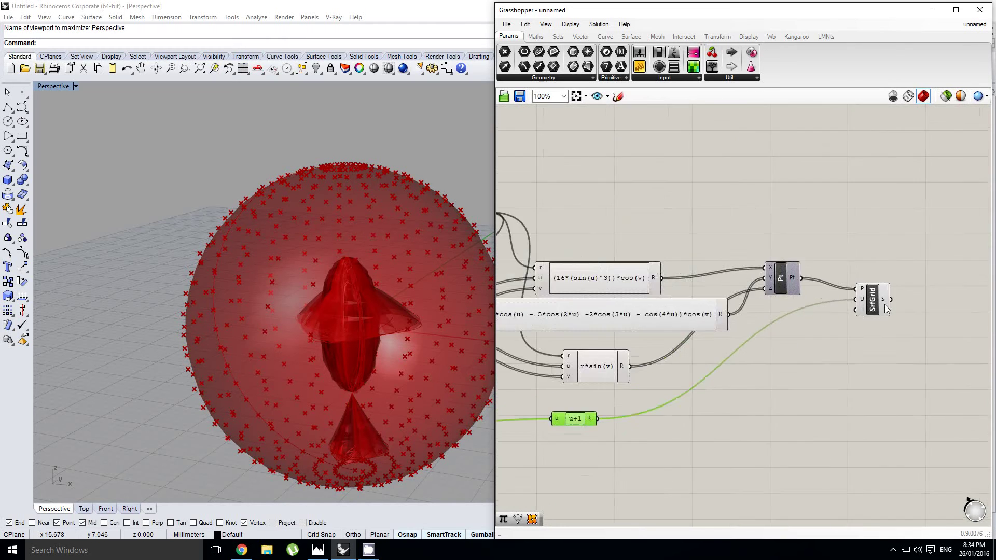
# Hide the preview of the heart's SrfGrid surface and show the preview of the heart's Pt points
pyautogui.click(872, 299)
pyautogui.middleClick(873, 300)
pyautogui.click(898, 264)
pyautogui.moveTo(861, 229); pyautogui.dragTo(878, 264, button='right')
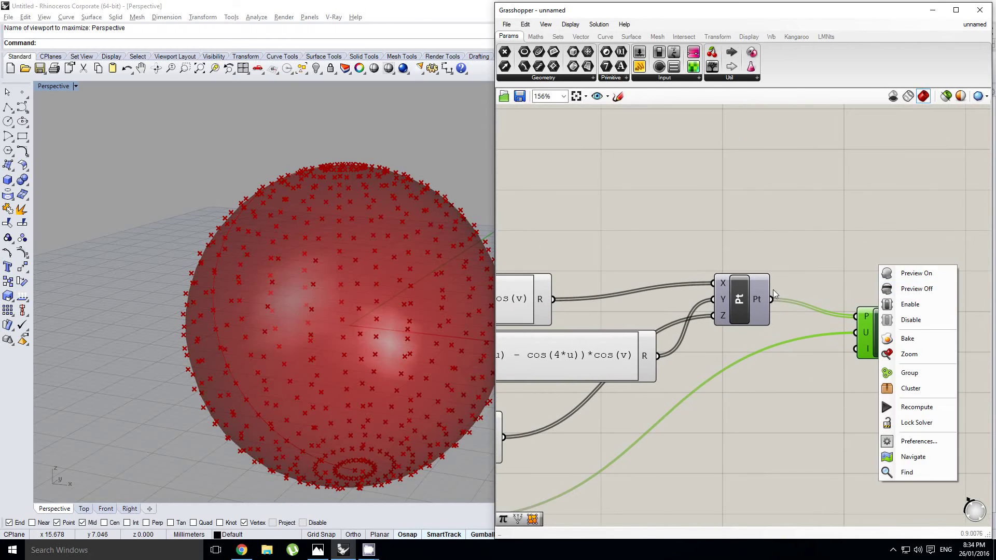
pyautogui.click(752, 291)
pyautogui.middleClick(750, 290)
pyautogui.scroll(-1, 813, 269)
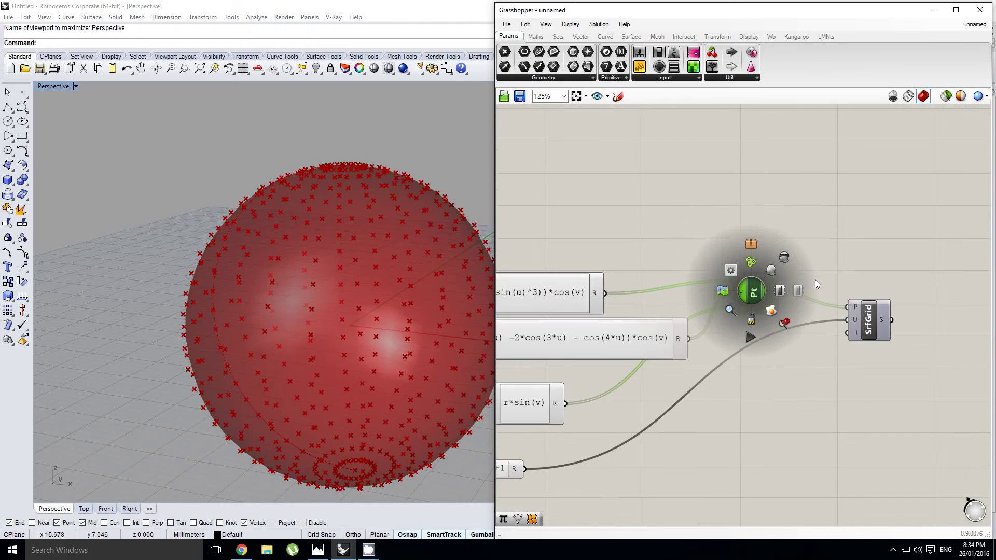
pyautogui.click(772, 272)
pyautogui.scroll(-2, 820, 304)
pyautogui.scroll(1, 788, 275)
# Hide the preview of the sphere's Pt and SrfGrid components so only the heart points are displayed
pyautogui.moveTo(782, 257); pyautogui.dragTo(818, 350, button='right')
pyautogui.moveTo(794, 260); pyautogui.dragTo(836, 389, button='right')
pyautogui.scroll(-2, 785, 260)
pyautogui.click(786, 259)
pyautogui.moveTo(898, 285); pyautogui.dragTo(763, 111)
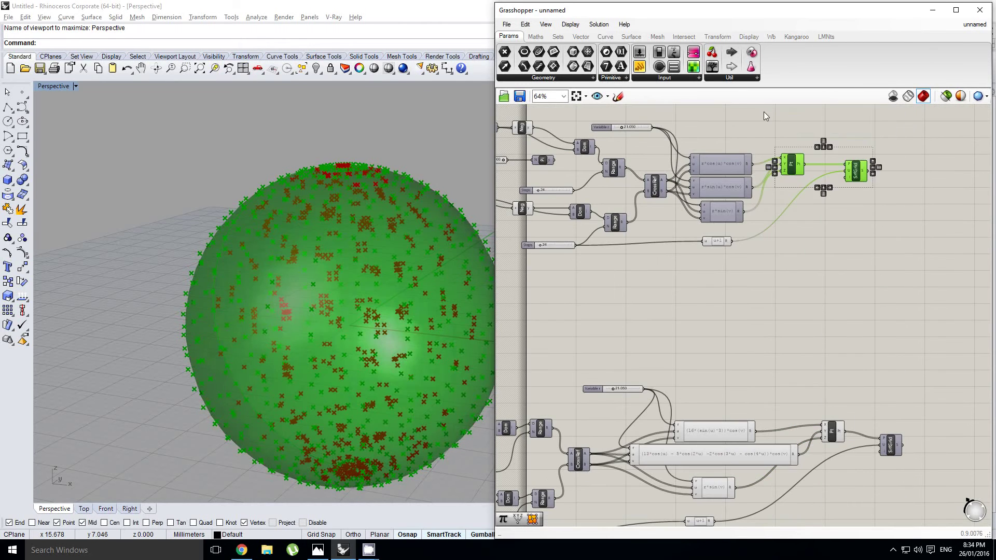
pyautogui.middleClick(786, 171)
pyautogui.click(819, 139)
pyautogui.moveTo(409, 266); pyautogui.dragTo(472, 276, button='right')
pyautogui.moveTo(639, 336); pyautogui.dragTo(678, 232, button='right')
pyautogui.click(773, 270)
# Set the Factor slider feeding the heart's upper Pi component to 2
pyautogui.scroll(2, 772, 274)
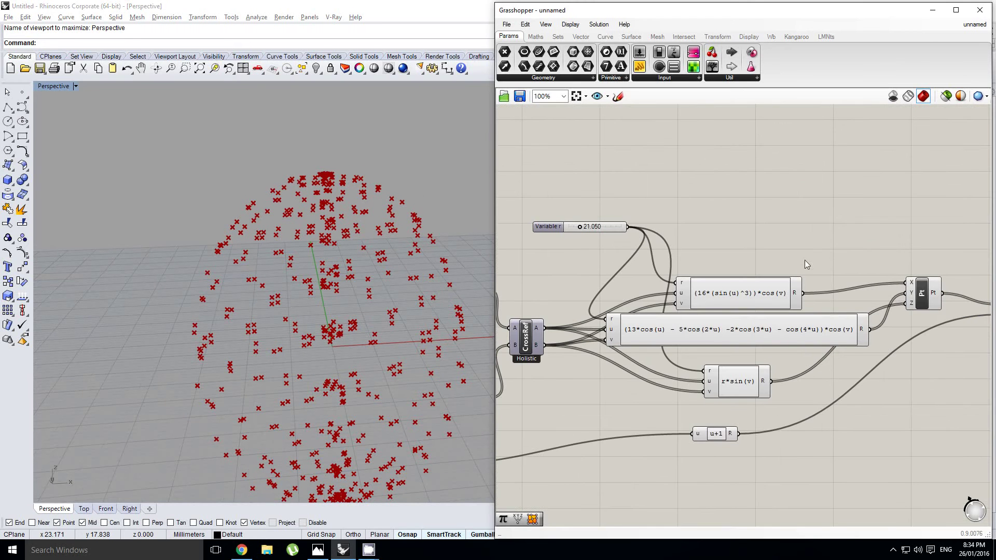
pyautogui.moveTo(804, 260); pyautogui.dragTo(787, 255, button='right')
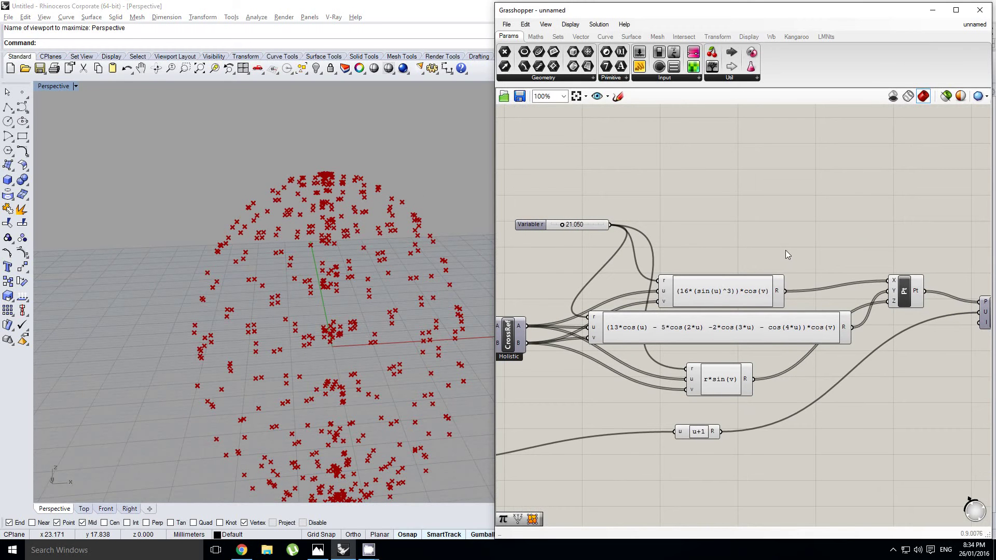
pyautogui.scroll(-1, 789, 250)
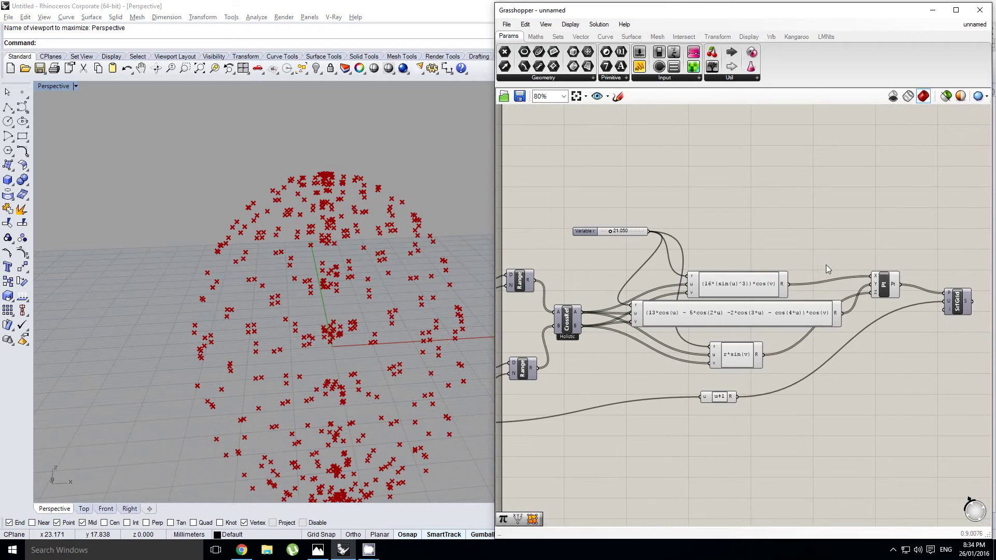
pyautogui.scroll(-1, 833, 273)
pyautogui.scroll(1, 602, 303)
pyautogui.moveTo(589, 298); pyautogui.dragTo(695, 279, button='right')
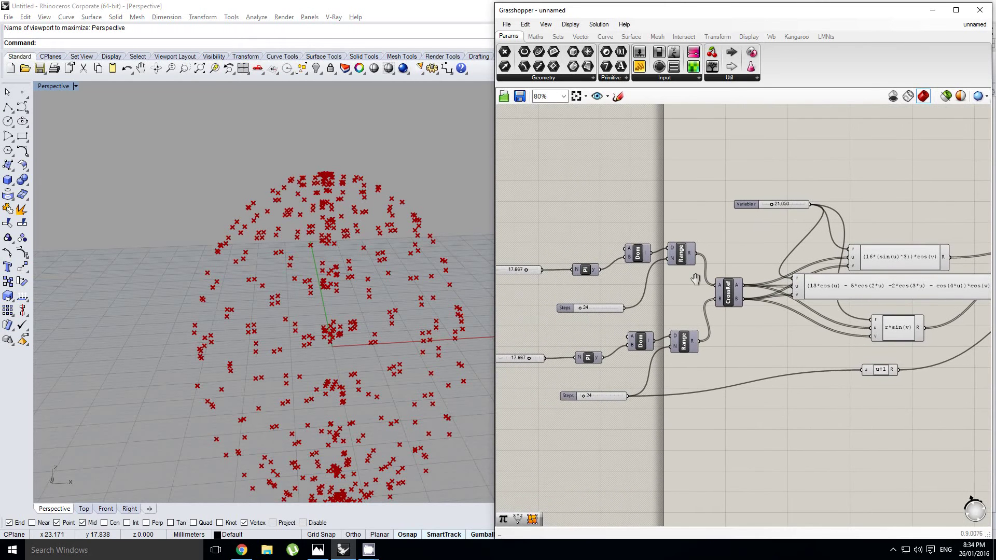
pyautogui.click(734, 293)
pyautogui.moveTo(563, 326); pyautogui.dragTo(633, 321, button='right')
pyautogui.scroll(1, 589, 337)
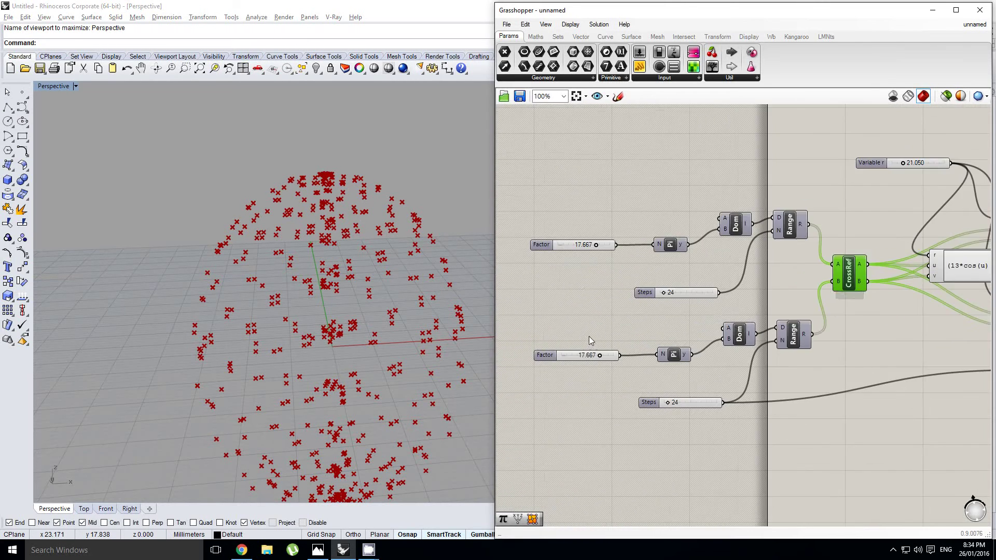
pyautogui.moveTo(596, 273); pyautogui.dragTo(603, 275, button='right')
pyautogui.click(579, 250)
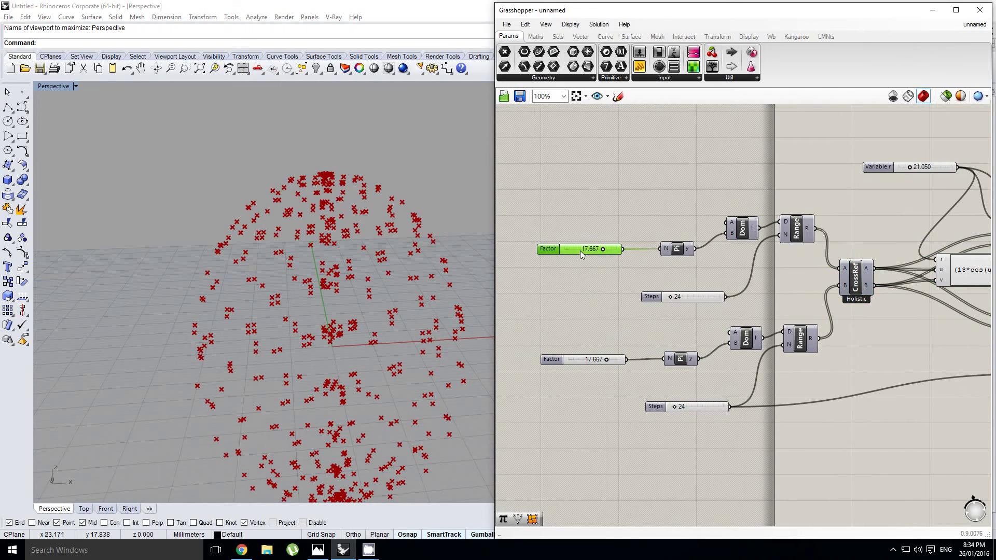
pyautogui.doubleClick(580, 250)
pyautogui.write('2')
pyautogui.press('Return')
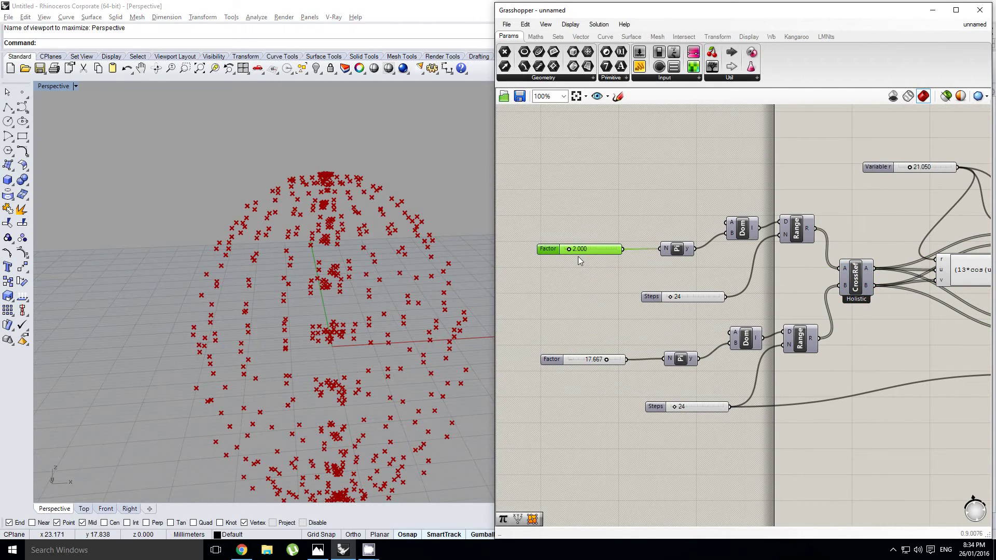
# Set the Factor slider feeding the heart's lower Pi component to 2
pyautogui.click(584, 363)
pyautogui.doubleClick(585, 361)
pyautogui.write('2')
pyautogui.press('Return')
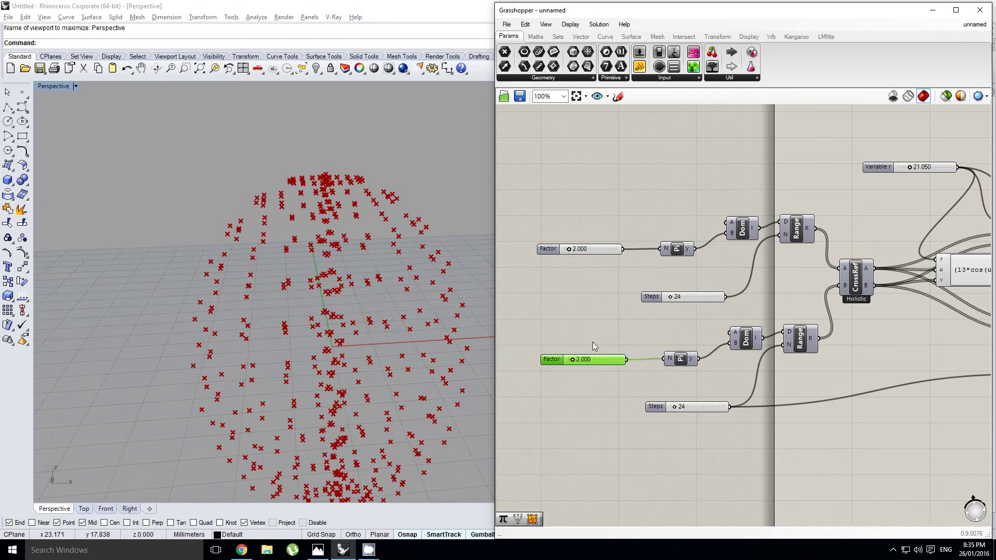
pyautogui.moveTo(283, 265); pyautogui.dragTo(385, 279, button='right')
pyautogui.moveTo(603, 315); pyautogui.dragTo(628, 319, button='right')
pyautogui.click(625, 272)
pyautogui.rightClick(636, 260)
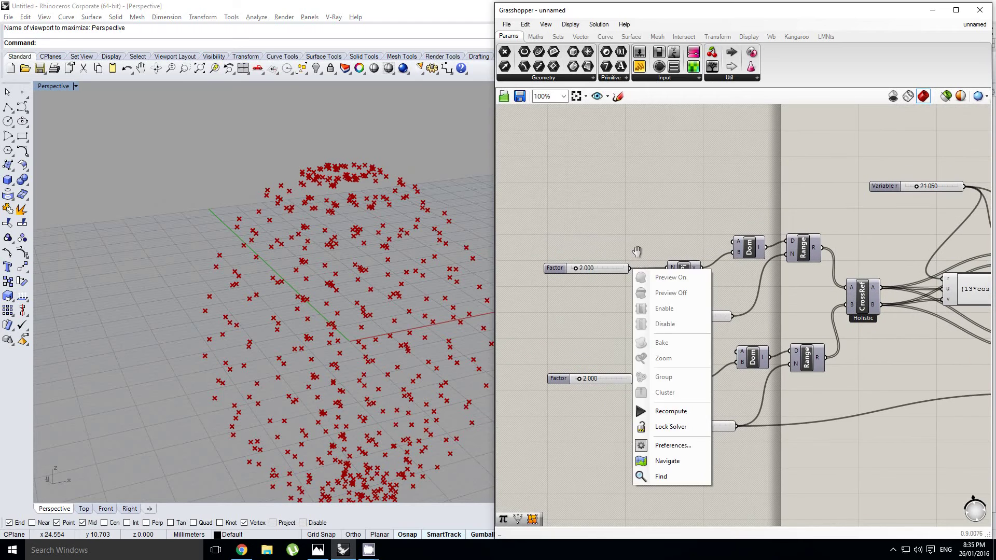
pyautogui.moveTo(644, 253); pyautogui.dragTo(625, 268, button='right')
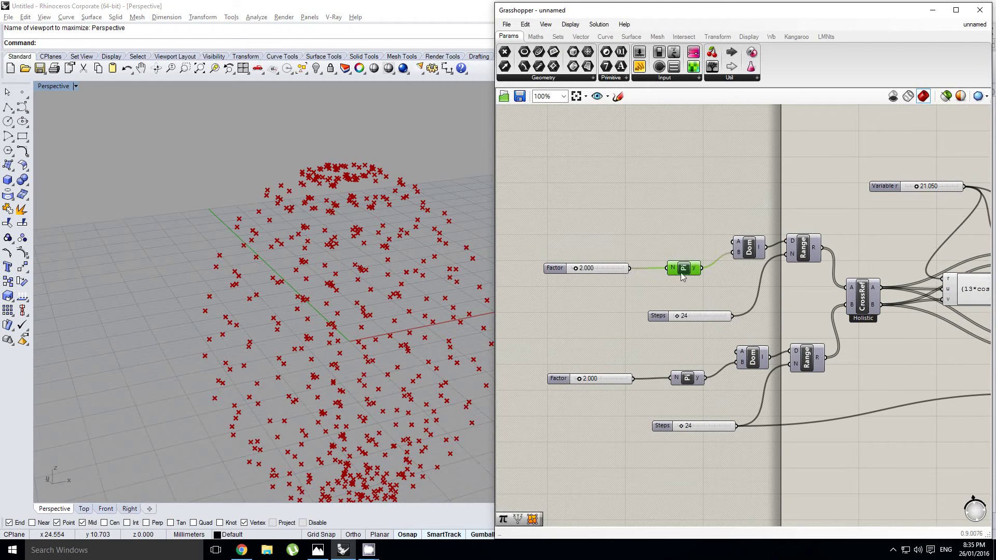
pyautogui.moveTo(561, 239); pyautogui.dragTo(683, 280)
# Duplicate the sphere's Factor, Pi, Negative, Domain, Steps, Range and Cross Reference components below the heart definition
pyautogui.scroll(-6, 671, 239)
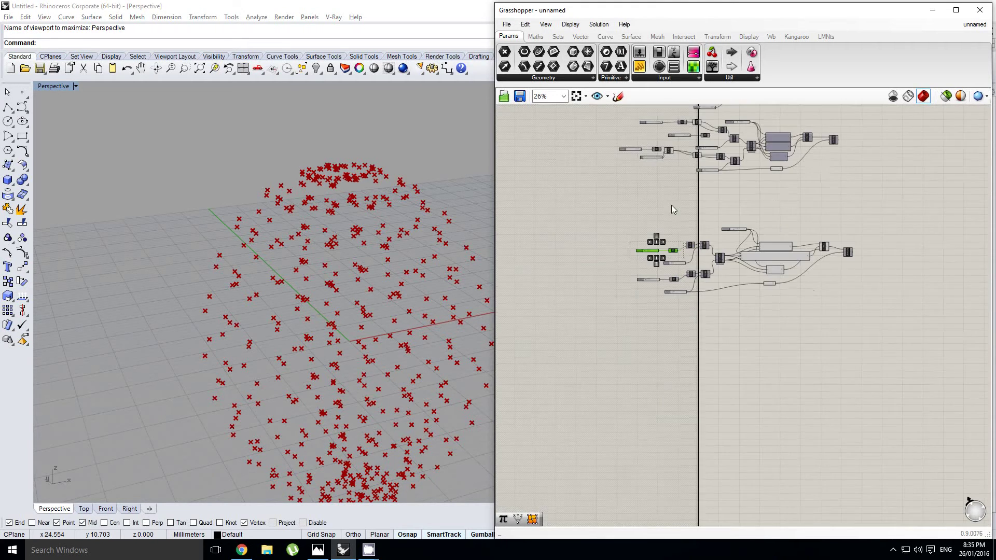
pyautogui.moveTo(692, 180); pyautogui.dragTo(740, 324, button='right')
pyautogui.scroll(5, 657, 208)
pyautogui.rightClick(740, 323)
pyautogui.click(571, 143)
pyautogui.moveTo(614, 150); pyautogui.dragTo(902, 236)
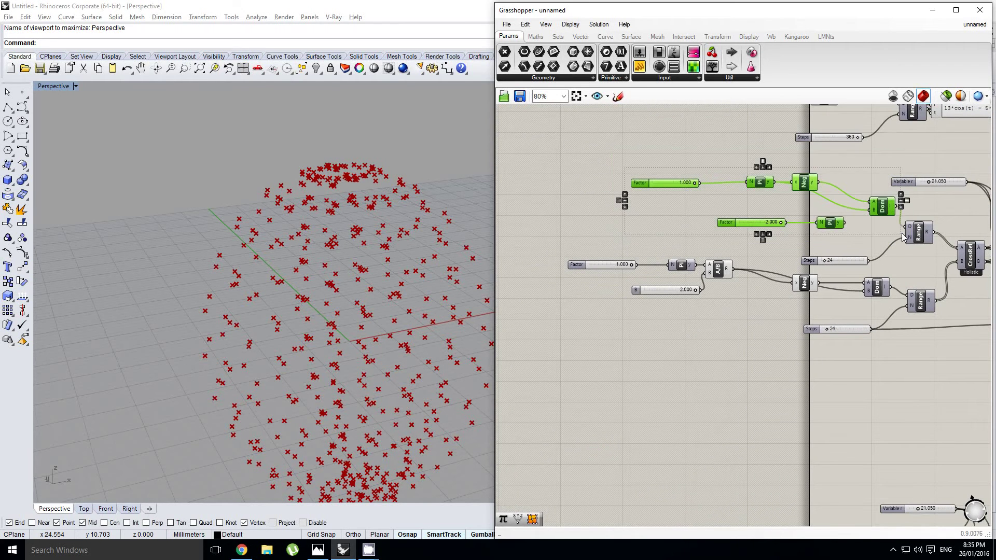
pyautogui.keyDown('shift'); pyautogui.moveTo(543, 245); pyautogui.dragTo(825, 302); pyautogui.keyUp('shift')
pyautogui.scroll(-2, 822, 299)
pyautogui.moveTo(823, 299); pyautogui.dragTo(794, 279, button='right')
pyautogui.keyDown('shift'); pyautogui.click(826, 268); pyautogui.keyUp('shift')
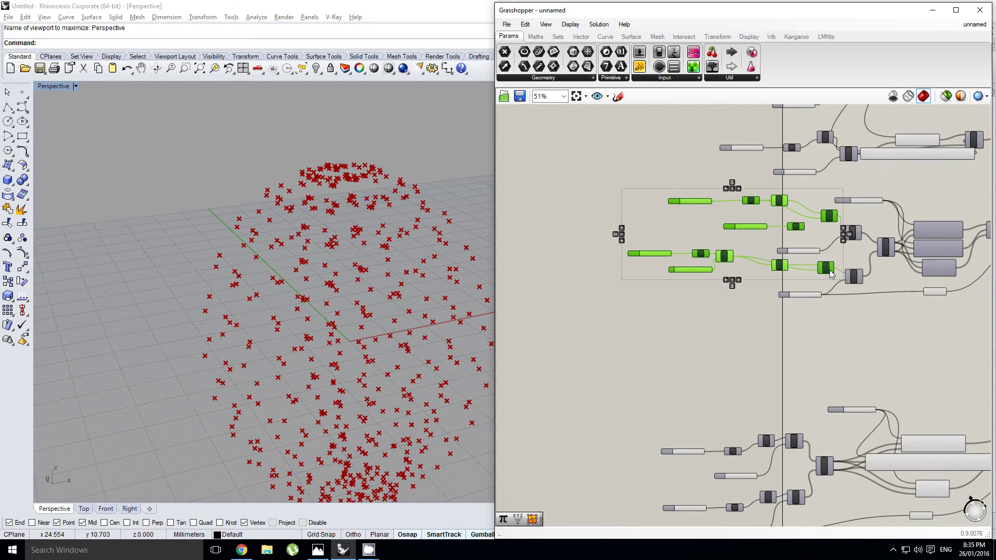
pyautogui.scroll(3, 829, 270)
pyautogui.scroll(-2, 829, 273)
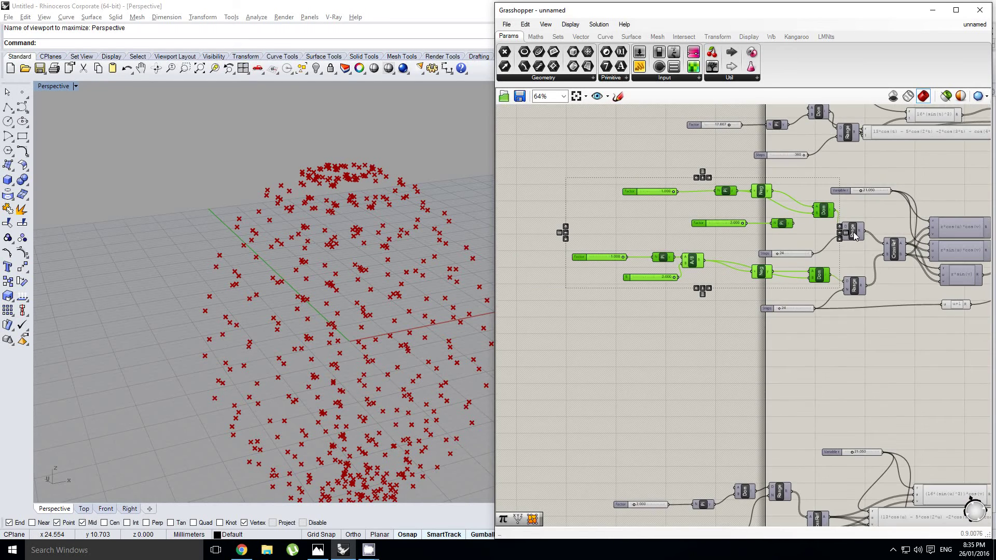
pyautogui.keyDown('shift'); pyautogui.click(853, 285); pyautogui.keyUp('shift')
pyautogui.keyDown('shift'); pyautogui.click(892, 253); pyautogui.keyUp('shift')
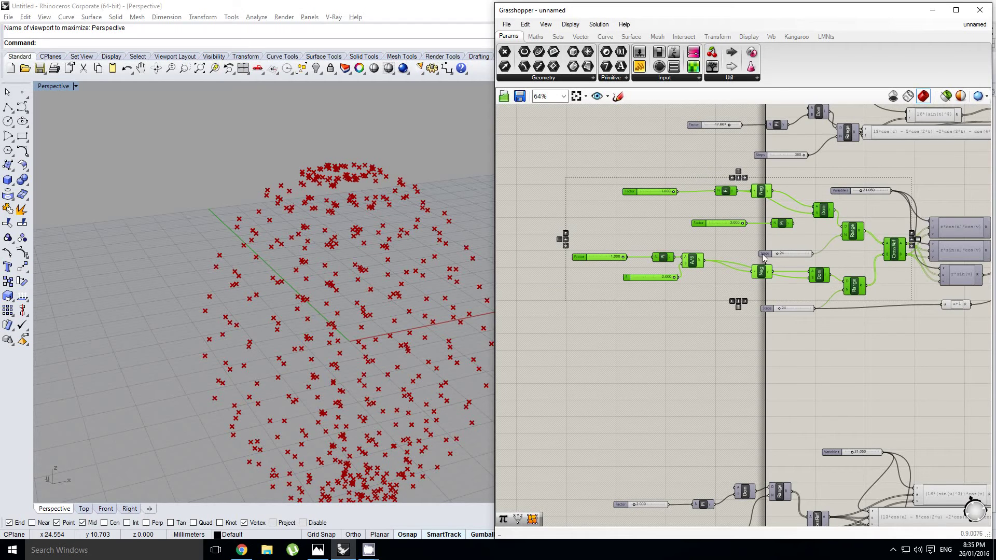
pyautogui.keyDown('shift'); pyautogui.click(771, 308); pyautogui.keyUp('shift')
pyautogui.scroll(-2, 762, 249)
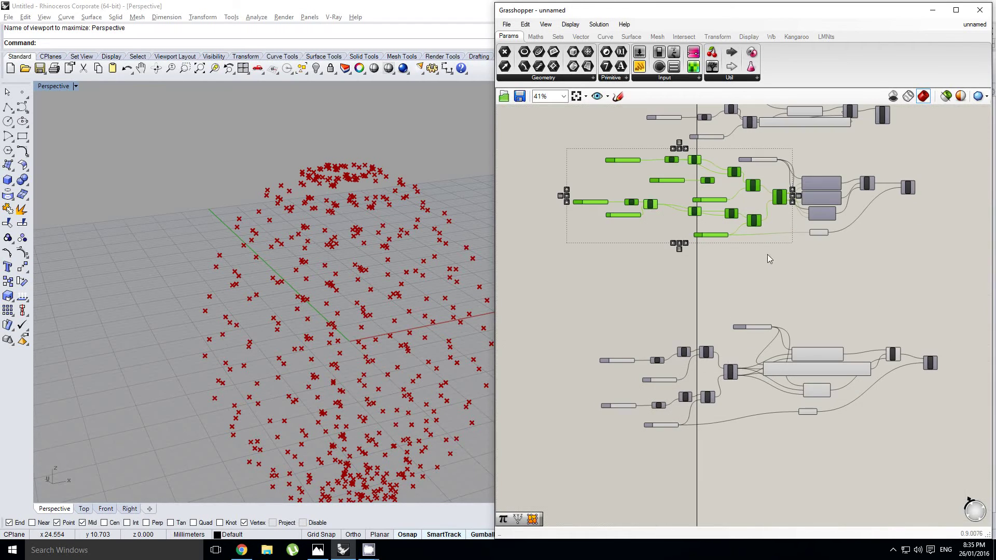
pyautogui.keyDown('alt'); pyautogui.moveTo(755, 224); pyautogui.dragTo(747, 508); pyautogui.keyUp('alt')
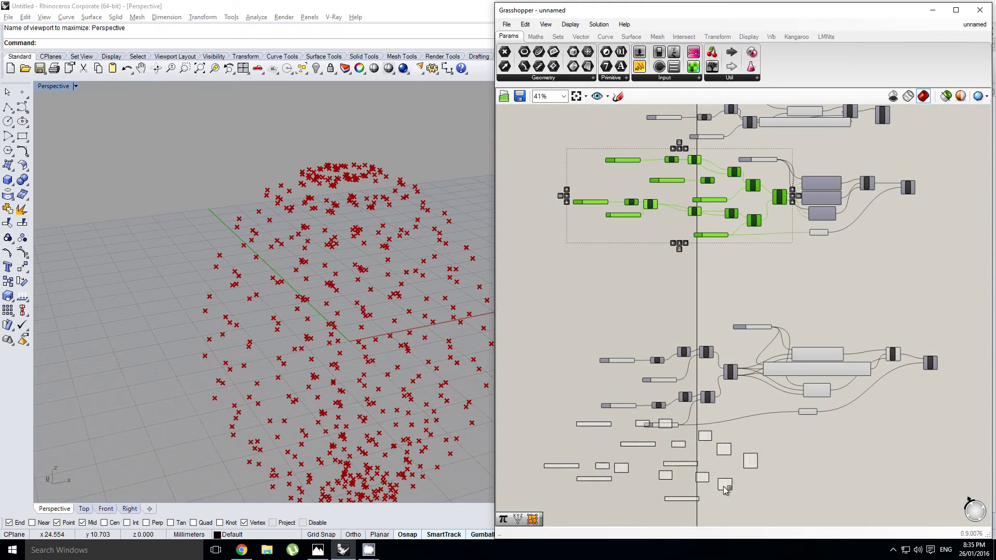
# Delete the heart's original Factor, Pi, Domain, Steps, Range and Cross Reference components
pyautogui.moveTo(742, 441); pyautogui.dragTo(729, 363, button='right')
pyautogui.moveTo(579, 242); pyautogui.dragTo(739, 362)
pyautogui.press('Delete')
# Move the duplicated domain, range and Cross Reference group into place in front of the heart expressions
pyautogui.scroll(1, 738, 362)
pyautogui.moveTo(740, 362); pyautogui.dragTo(726, 312, button='right')
pyautogui.scroll(-3, 696, 301)
pyautogui.moveTo(560, 279); pyautogui.dragTo(751, 392)
pyautogui.moveTo(729, 330); pyautogui.dragTo(926, 272)
# Connect the duplicated Cross Reference's A output to the u inputs and B output to the v inputs of the three heart expressions
pyautogui.scroll(6, 674, 246)
pyautogui.click(753, 306)
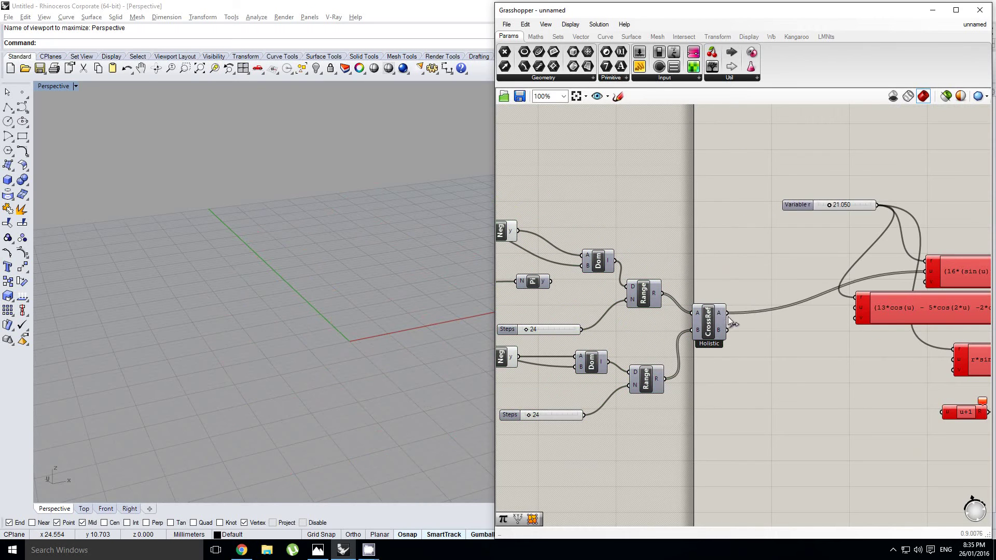
pyautogui.moveTo(727, 313); pyautogui.dragTo(858, 318)
pyautogui.moveTo(858, 319); pyautogui.dragTo(737, 281, button='right')
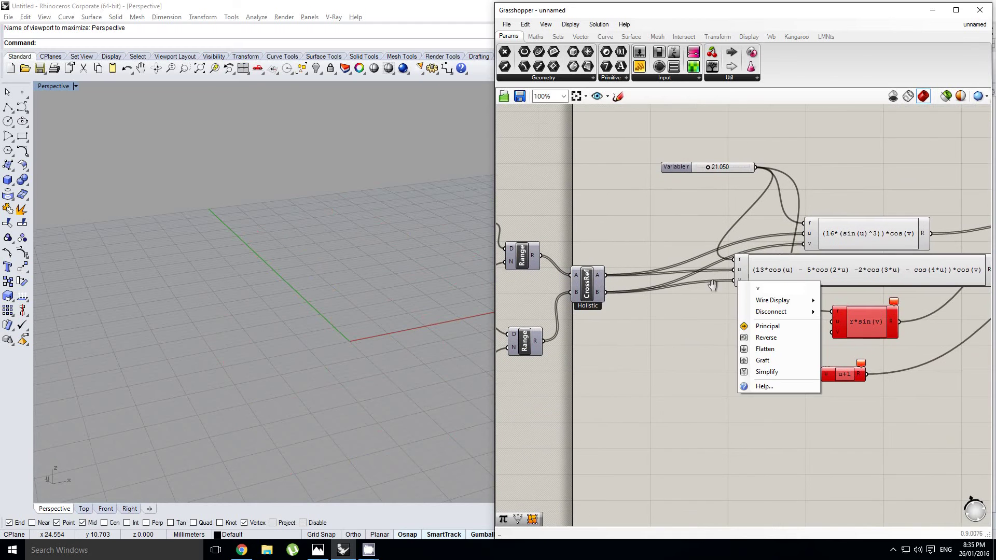
pyautogui.moveTo(604, 288); pyautogui.dragTo(606, 289)
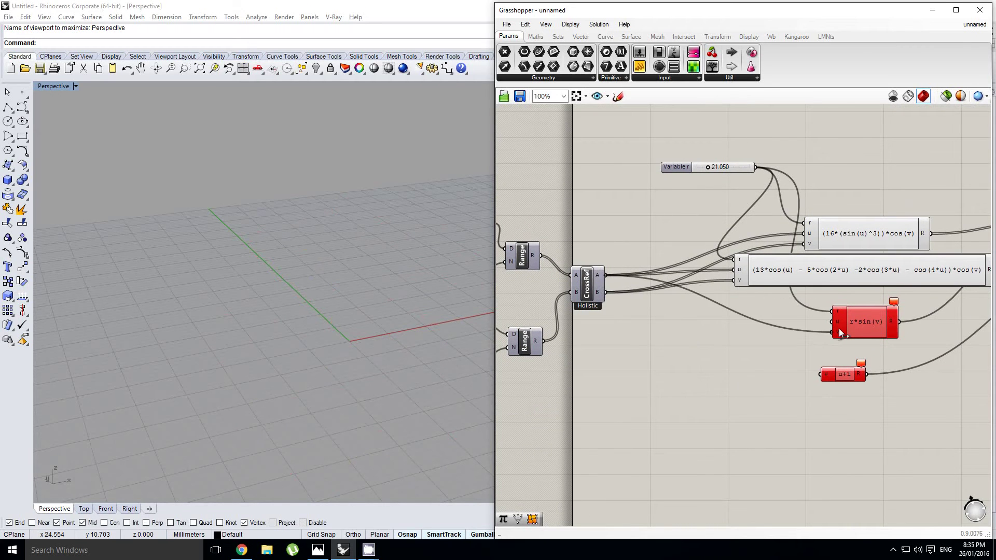
pyautogui.moveTo(841, 333); pyautogui.dragTo(841, 333)
# Connect the duplicated group's lower Steps slider to the u input of the heart's u+1 expression
pyautogui.scroll(-2, 841, 334)
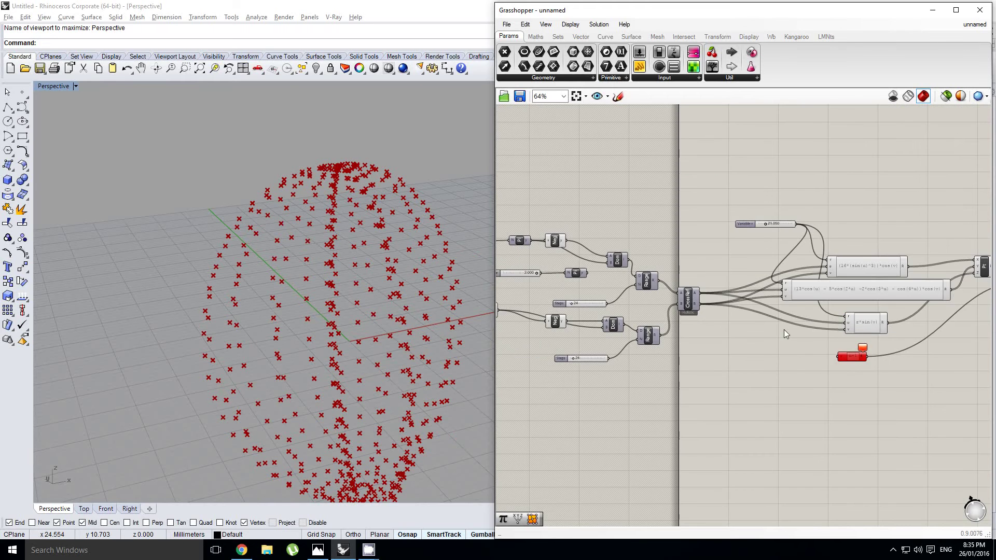
pyautogui.moveTo(715, 340); pyautogui.dragTo(855, 277, button='right')
pyautogui.scroll(2, 748, 302)
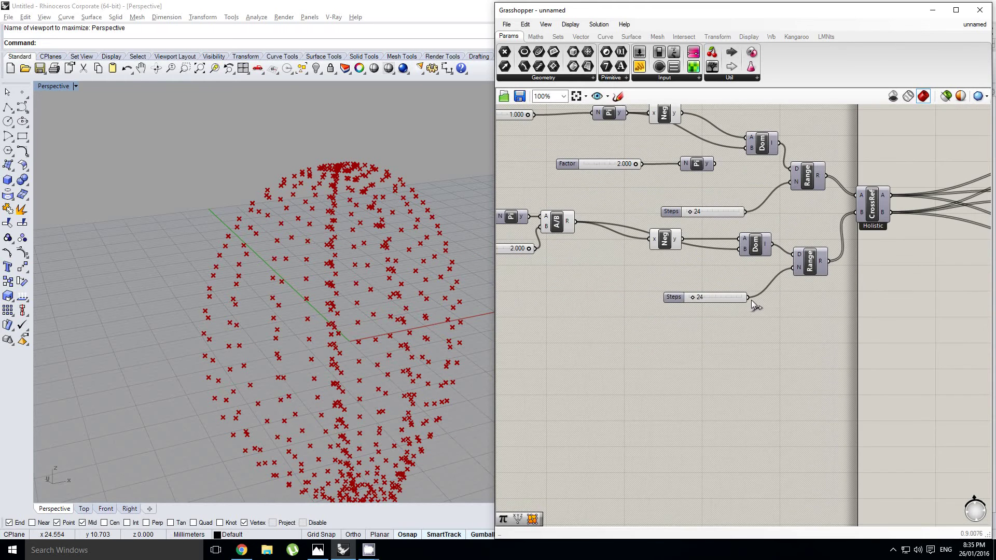
pyautogui.scroll(-2, 750, 300)
pyautogui.moveTo(724, 298); pyautogui.dragTo(954, 296)
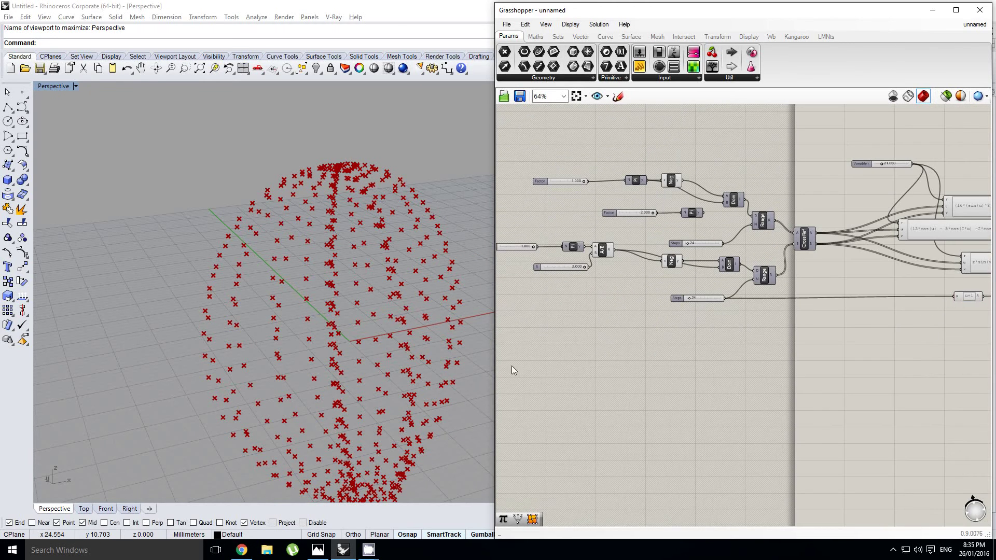
# Turn on the preview of the heart's SrfGrid surface component
pyautogui.moveTo(409, 342); pyautogui.dragTo(373, 301, button='right')
pyautogui.moveTo(732, 263); pyautogui.dragTo(758, 251, button='right')
pyautogui.rightClick(772, 262)
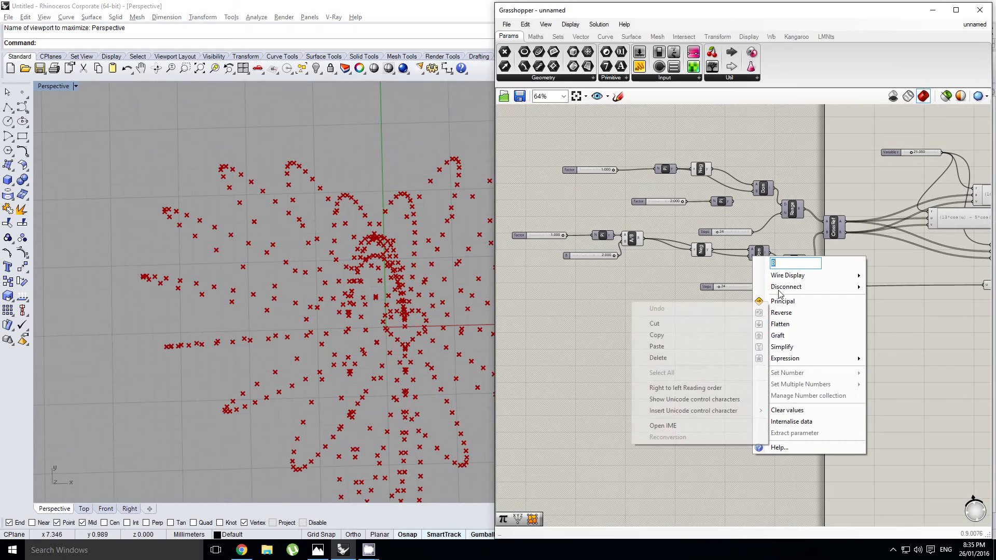
pyautogui.moveTo(858, 262); pyautogui.dragTo(573, 270, button='right')
pyautogui.click(904, 223)
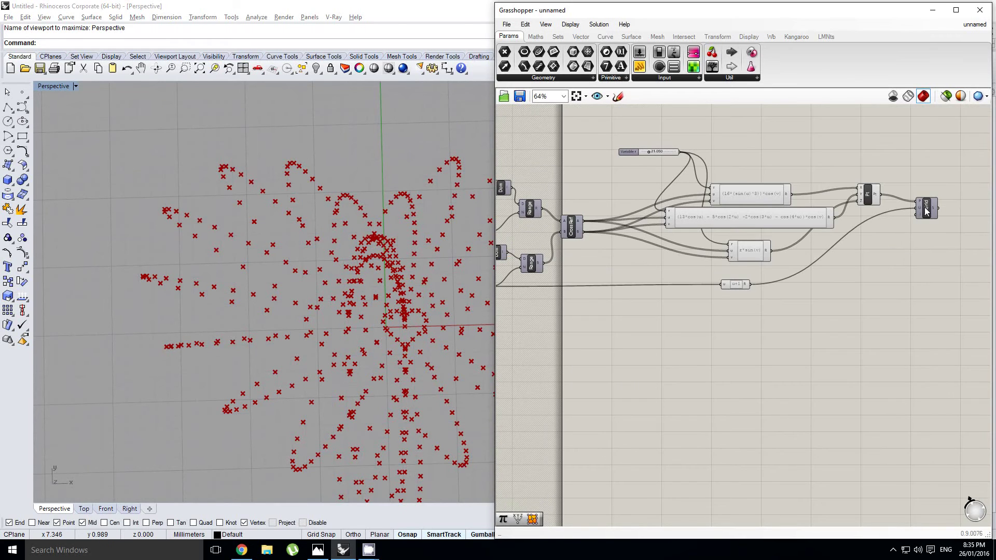
pyautogui.middleClick(926, 211)
pyautogui.click(945, 190)
pyautogui.moveTo(458, 293); pyautogui.dragTo(455, 252, button='right')
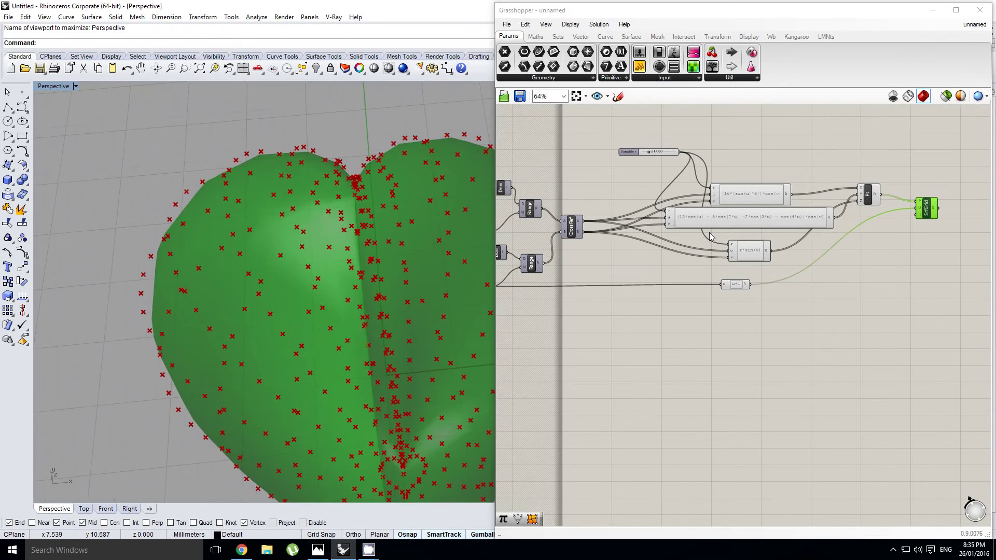
# Turn off the preview of the heart's Point component so only the surface is displayed
pyautogui.moveTo(834, 233); pyautogui.dragTo(813, 247, button='right')
pyautogui.scroll(2, 854, 208)
pyautogui.click(850, 207)
pyautogui.middleClick(850, 208)
pyautogui.click(883, 179)
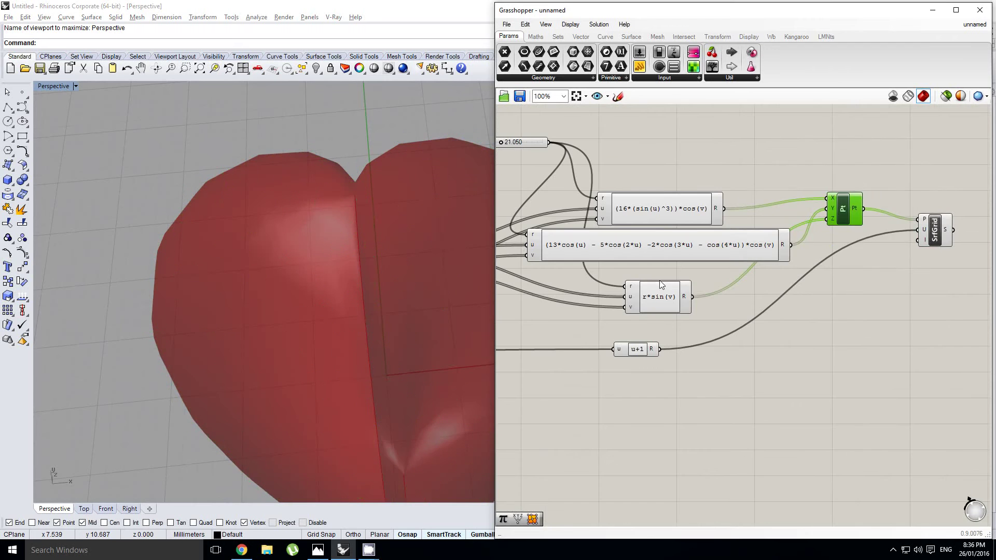
# Examine the two domains feeding the heart's Cross Reference and inspect the resulting surface from another angle
pyautogui.moveTo(661, 284); pyautogui.dragTo(834, 272, button='right')
pyautogui.click(954, 270)
pyautogui.scroll(-4, 953, 274)
pyautogui.scroll(5, 619, 257)
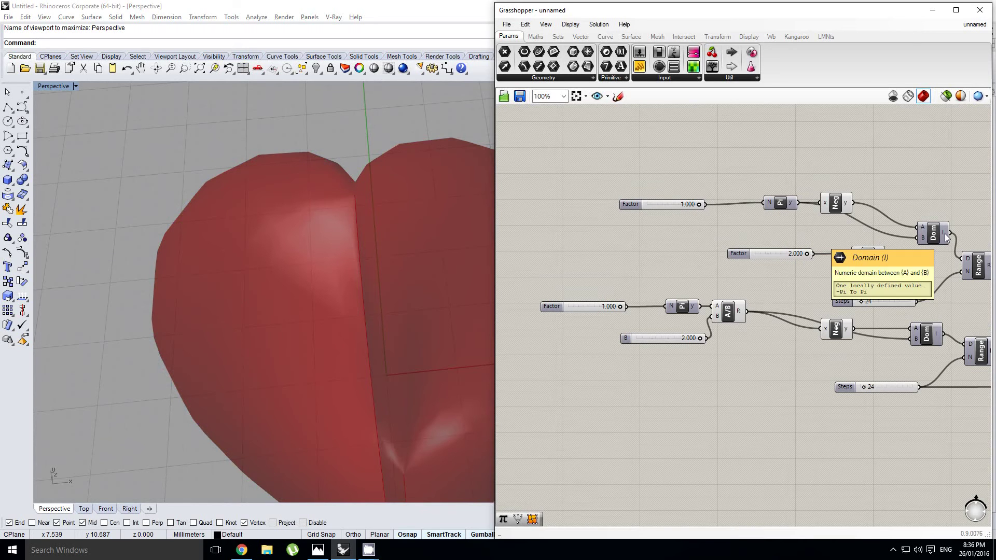
pyautogui.moveTo(884, 317); pyautogui.dragTo(806, 302, button='right')
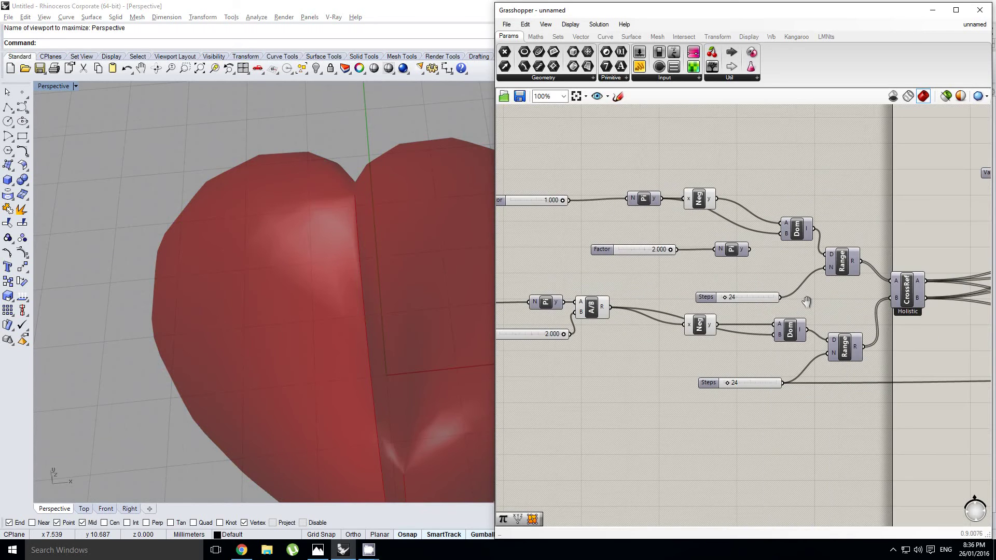
pyautogui.moveTo(801, 334)
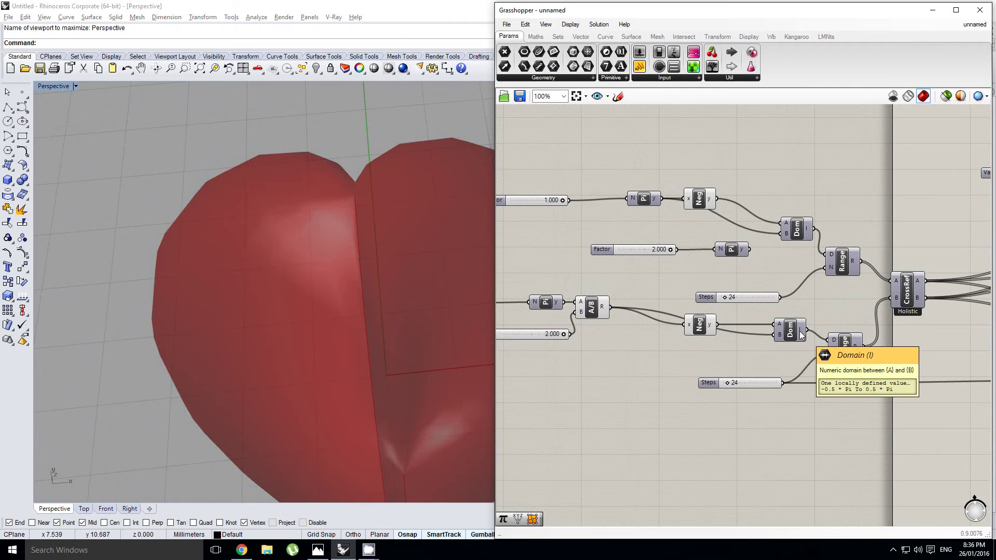
pyautogui.scroll(-6, 798, 331)
pyautogui.moveTo(798, 330); pyautogui.dragTo(703, 325, button='right')
pyautogui.moveTo(317, 283); pyautogui.dragTo(363, 269, button='right')
pyautogui.scroll(-7, 228, 260)
pyautogui.scroll(5, 271, 273)
pyautogui.scroll(-6, 329, 226)
# Preview the original 2D heart's IntCrv curve to compare it with the surface, and hide it again
pyautogui.moveTo(708, 300); pyautogui.dragTo(651, 373, button='right')
pyautogui.rightClick(731, 257)
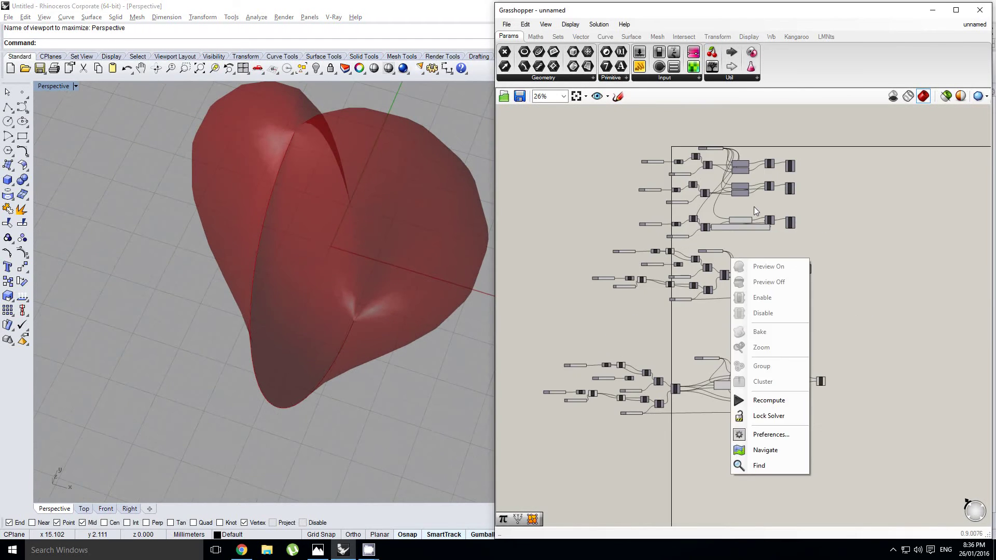
pyautogui.click(757, 205)
pyautogui.scroll(7, 782, 203)
pyautogui.click(826, 320)
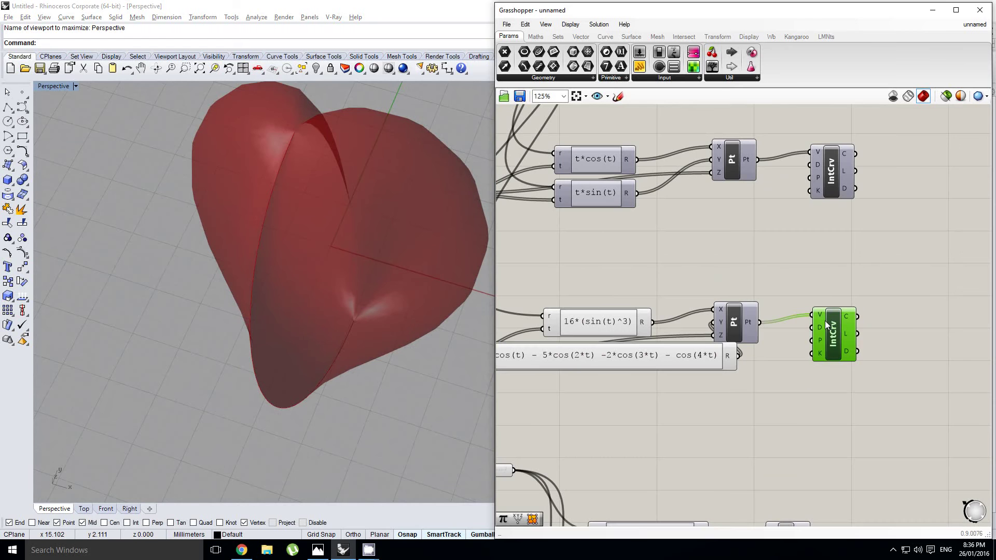
pyautogui.middleClick(826, 320)
pyautogui.click(844, 301)
pyautogui.moveTo(341, 279); pyautogui.dragTo(368, 203, button='right')
pyautogui.middleClick(817, 326)
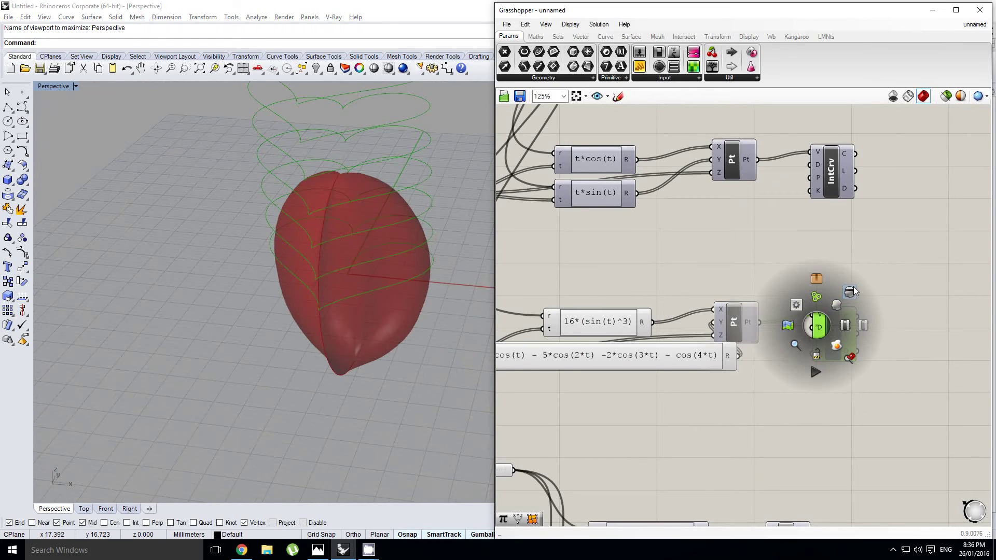
pyautogui.click(852, 291)
# Lower the heart definition's Variable r slider to 11.925 to reduce the surface's thickness
pyautogui.moveTo(378, 243); pyautogui.dragTo(326, 221, button='right')
pyautogui.scroll(3, 358, 284)
pyautogui.moveTo(744, 355); pyautogui.dragTo(768, 252, button='right')
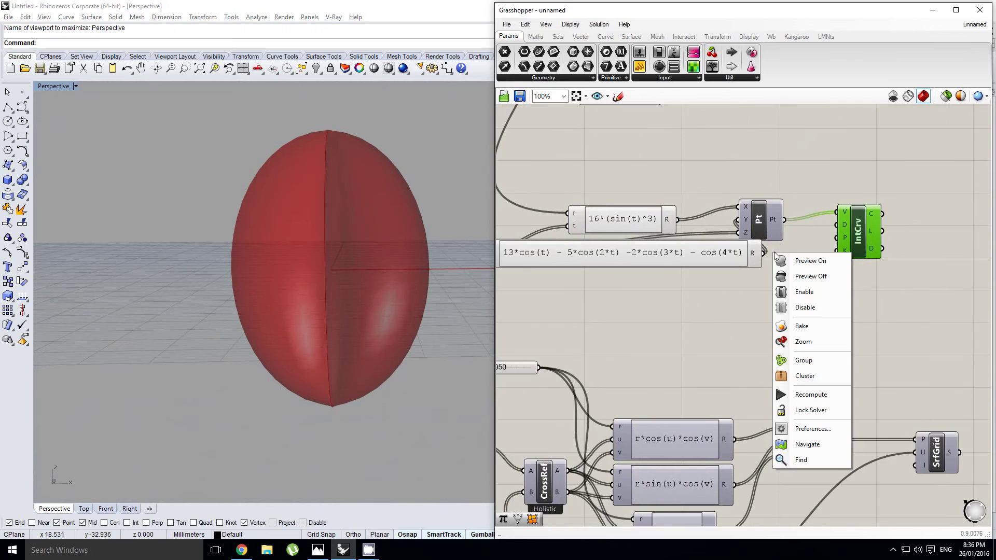
pyautogui.scroll(-5, 742, 316)
pyautogui.moveTo(738, 381); pyautogui.dragTo(769, 252, button='right')
pyautogui.scroll(7, 749, 359)
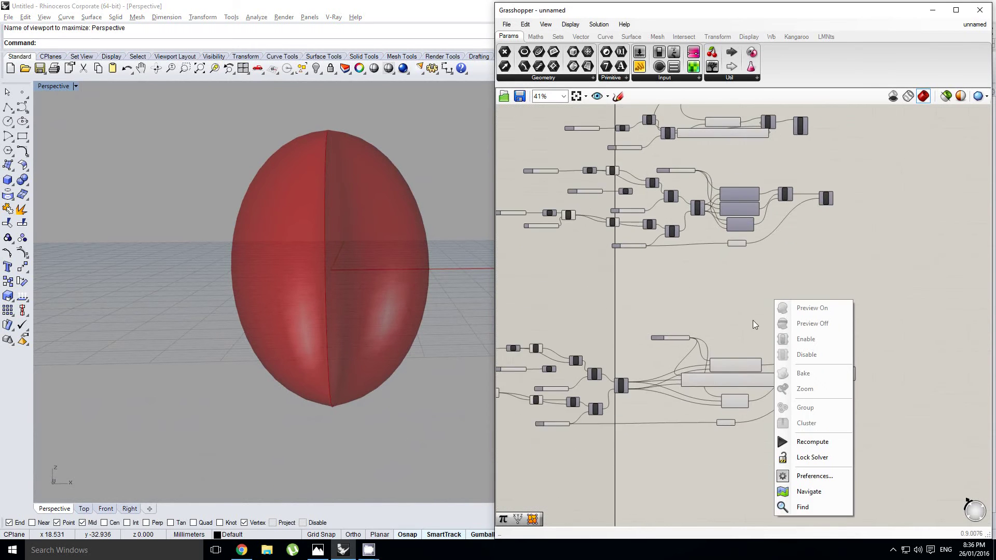
pyautogui.scroll(1, 641, 339)
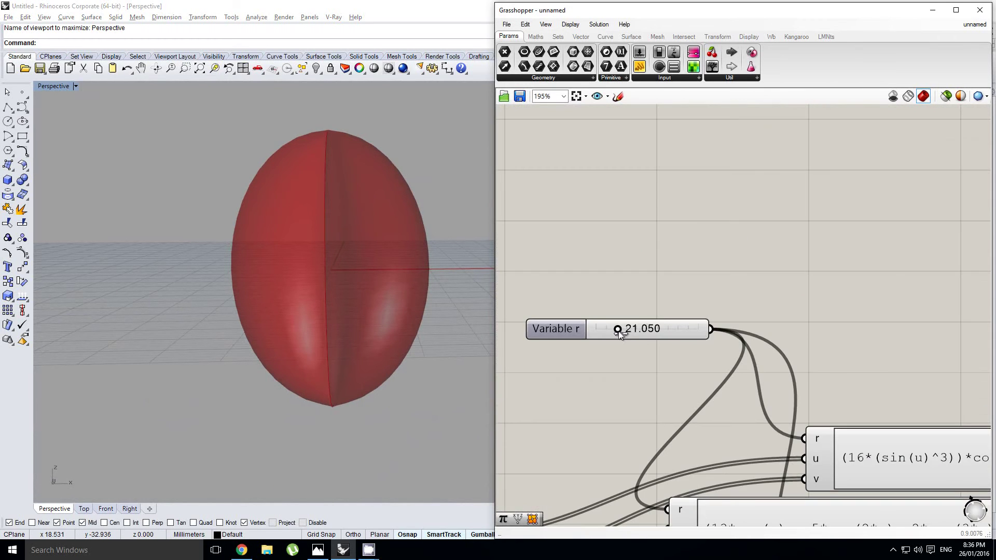
pyautogui.moveTo(618, 329); pyautogui.dragTo(608, 329)
pyautogui.moveTo(394, 270); pyautogui.dragTo(449, 301, button='right')
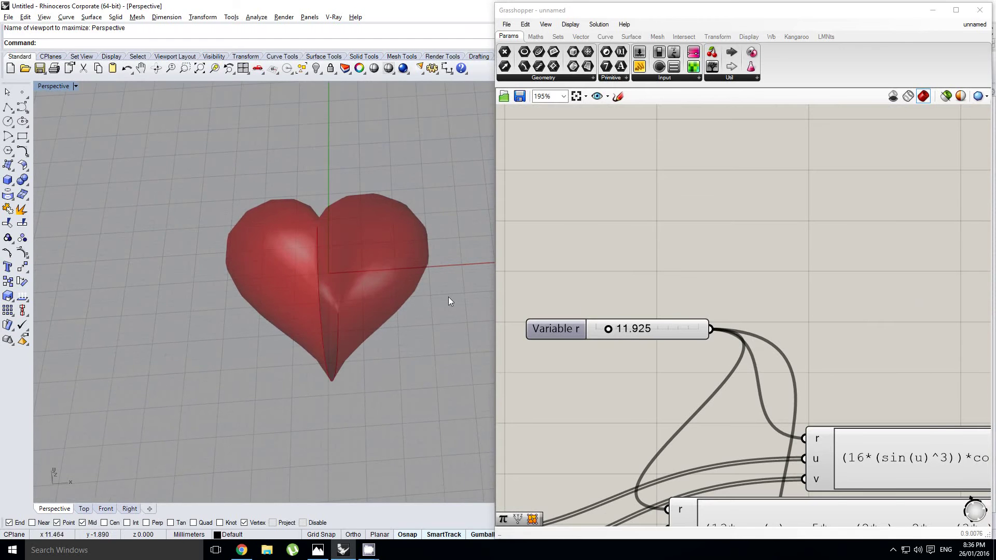
pyautogui.moveTo(611, 335)
pyautogui.mouseDown()
pyautogui.moveTo(628, 334)
pyautogui.moveTo(610, 332)
pyautogui.mouseUp()
pyautogui.moveTo(392, 306); pyautogui.dragTo(387, 250, button='right')
# Swap the heart Point's Y and Z inputs, feeding r*sin(v) into Y and the long cosine expression into Z
pyautogui.scroll(-5, 762, 244)
pyautogui.rightClick(765, 266)
pyautogui.rightClick(747, 262)
pyautogui.click(736, 221)
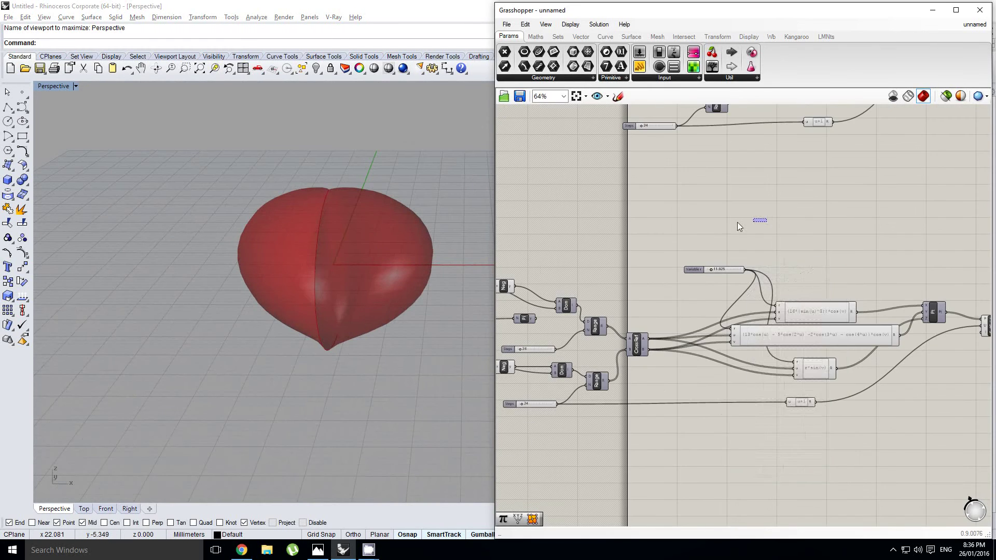
pyautogui.moveTo(737, 222); pyautogui.dragTo(621, 192, button='right')
pyautogui.scroll(-2, 620, 192)
pyautogui.scroll(6, 821, 256)
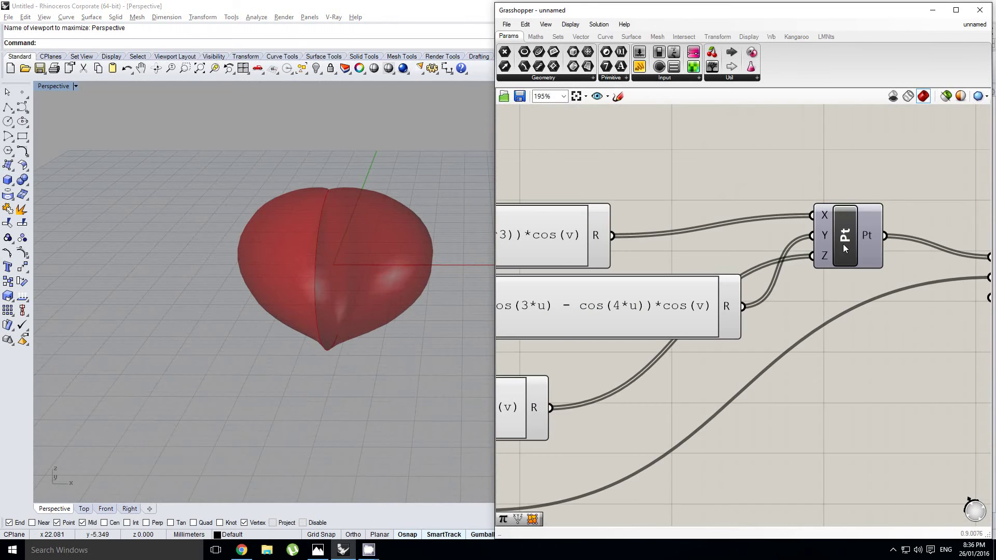
pyautogui.rightClick(844, 277)
pyautogui.moveTo(802, 273); pyautogui.dragTo(788, 267, button='right')
pyautogui.click(758, 260)
pyautogui.scroll(-2, 773, 261)
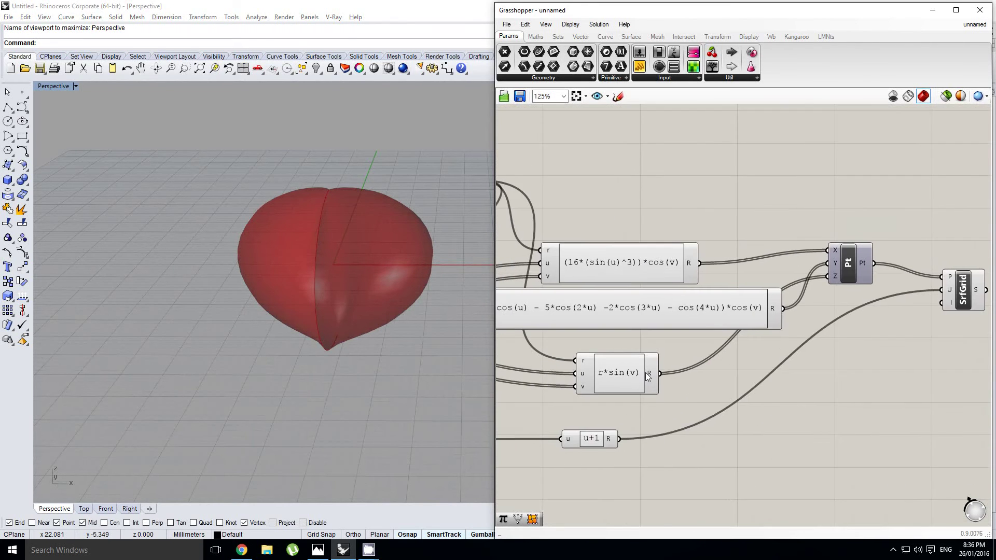
pyautogui.scroll(1, 670, 369)
pyautogui.moveTo(355, 317); pyautogui.dragTo(306, 314, button='right')
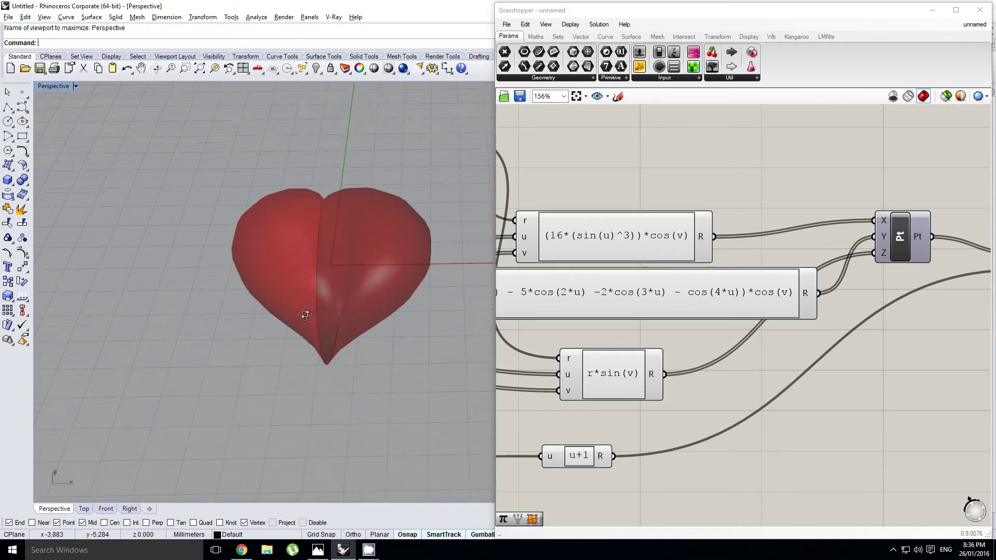
pyautogui.moveTo(334, 268); pyautogui.dragTo(338, 275, button='right')
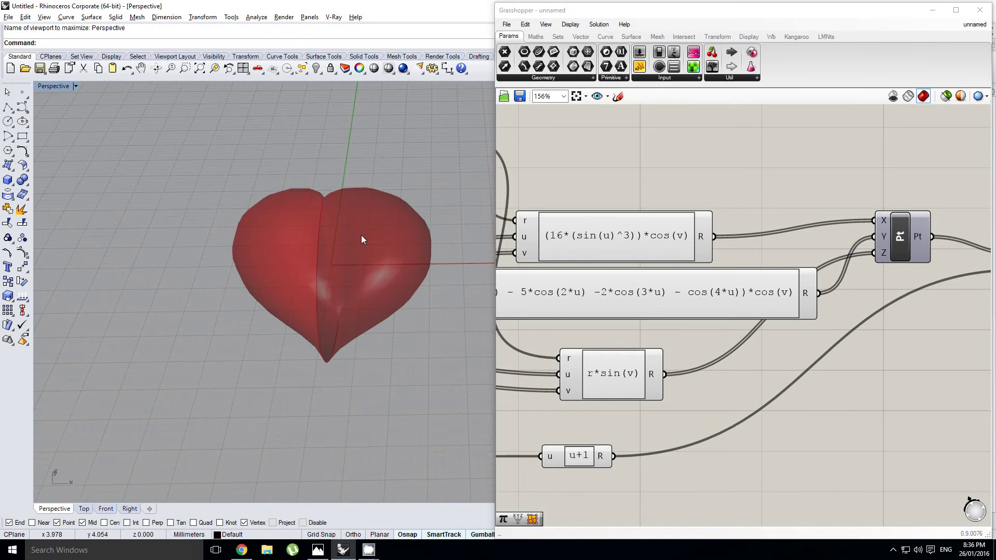
pyautogui.moveTo(734, 243); pyautogui.dragTo(708, 244, button='right')
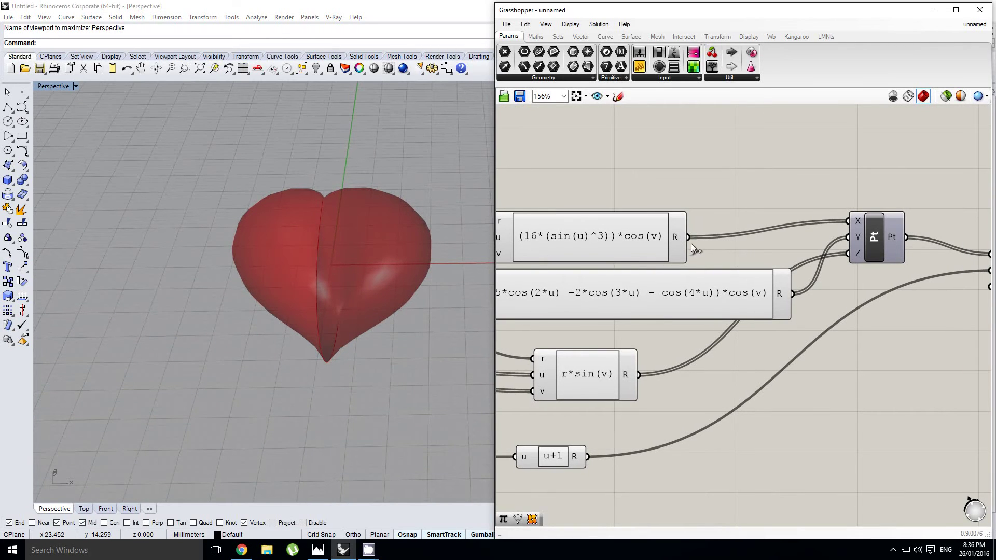
pyautogui.moveTo(833, 242)
pyautogui.mouseDown()
pyautogui.moveTo(845, 232)
pyautogui.moveTo(847, 254)
pyautogui.mouseUp()
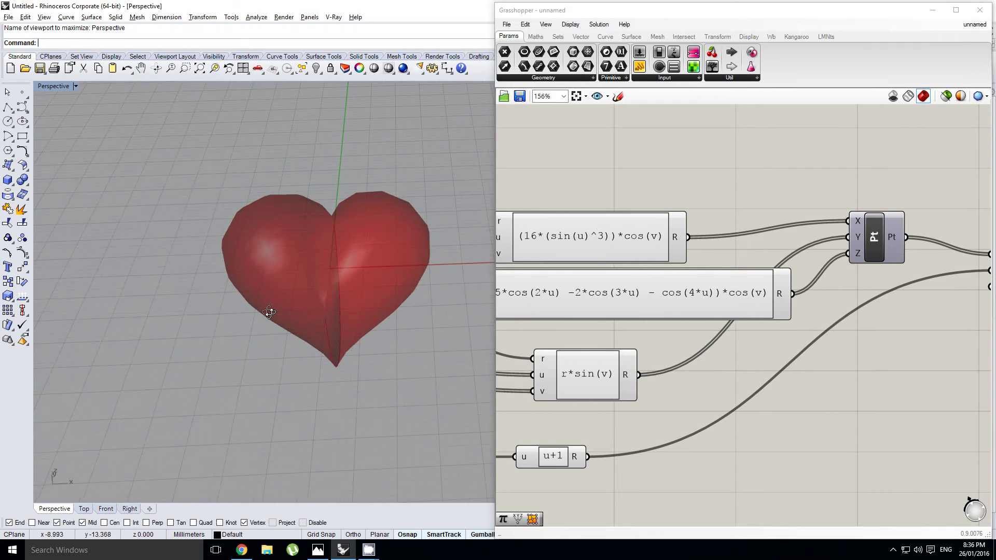
pyautogui.moveTo(269, 311); pyautogui.dragTo(317, 268, button='right')
pyautogui.scroll(2, 316, 265)
# Bake the heart's SrfGrid surface into Rhino and turn off the component's preview
pyautogui.moveTo(885, 278); pyautogui.dragTo(735, 282, button='right')
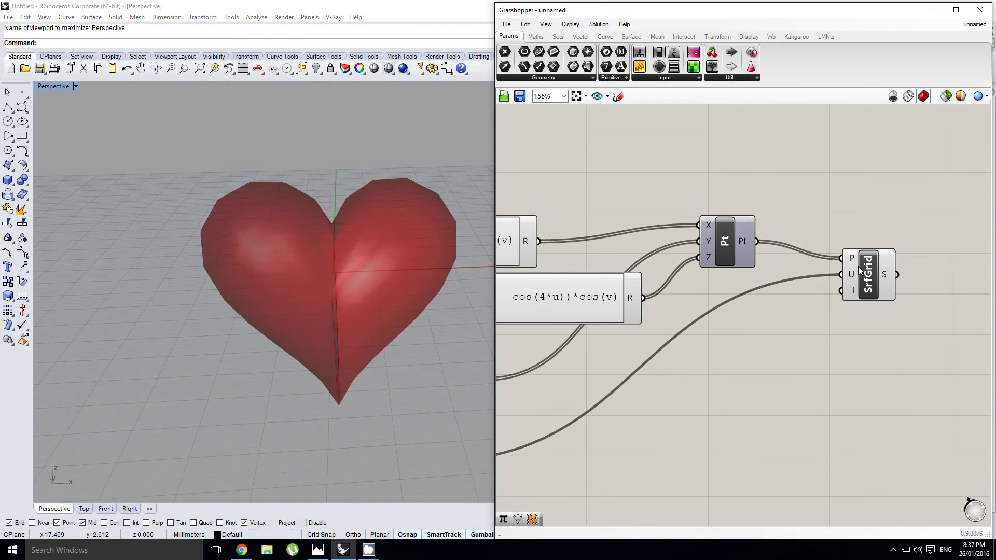
pyautogui.click(869, 268)
pyautogui.middleClick(869, 268)
pyautogui.click(888, 288)
pyautogui.middleClick(884, 282)
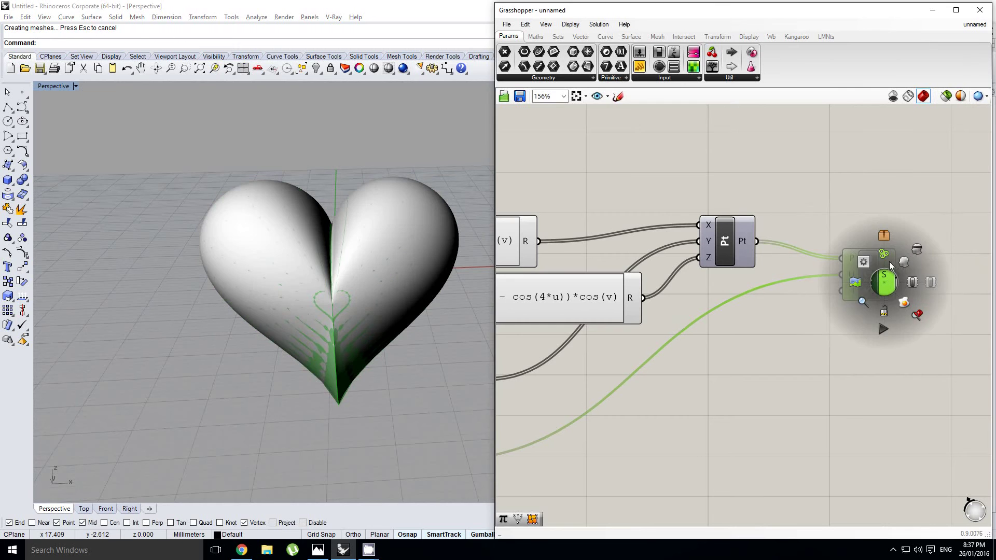
pyautogui.click(917, 248)
pyautogui.moveTo(413, 299); pyautogui.dragTo(396, 267, button='right')
pyautogui.scroll(3, 344, 279)
pyautogui.scroll(-3, 345, 283)
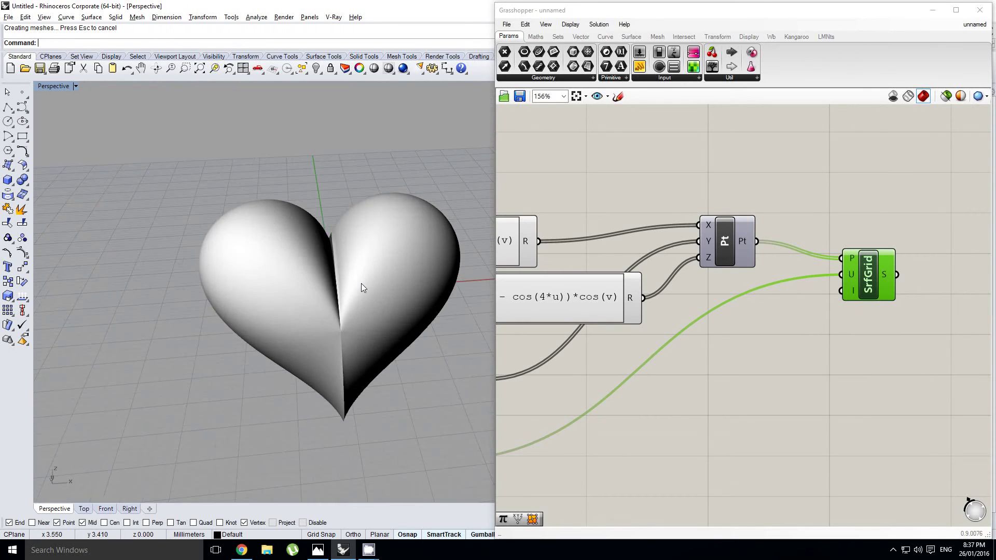
# Rebuild the baked heart surface with 12 points in U and V at degree 3, deleting the input
pyautogui.click(359, 286)
pyautogui.scroll(2, 349, 306)
pyautogui.moveTo(349, 307); pyautogui.dragTo(346, 223, button='right')
pyautogui.click(311, 179)
pyautogui.click(346, 217)
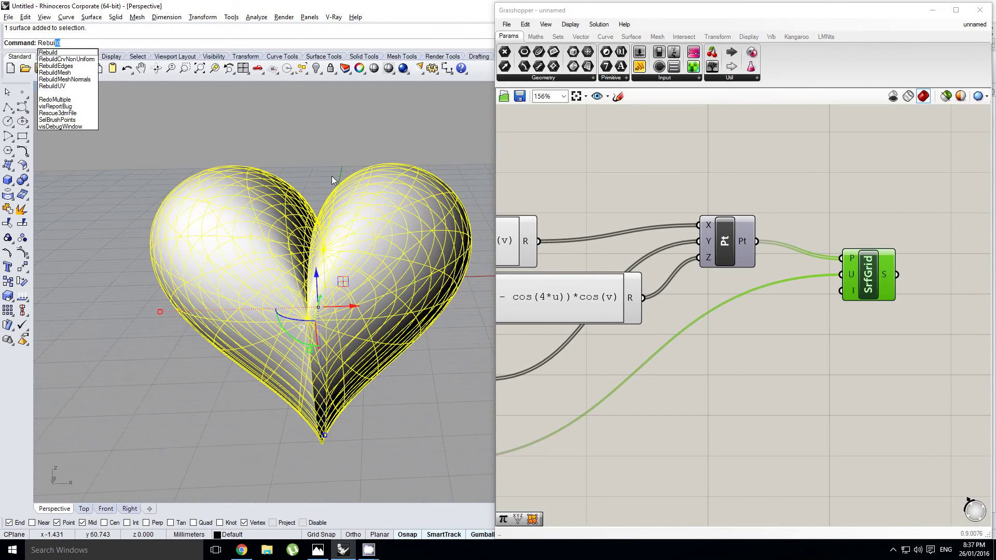
pyautogui.press('Return')
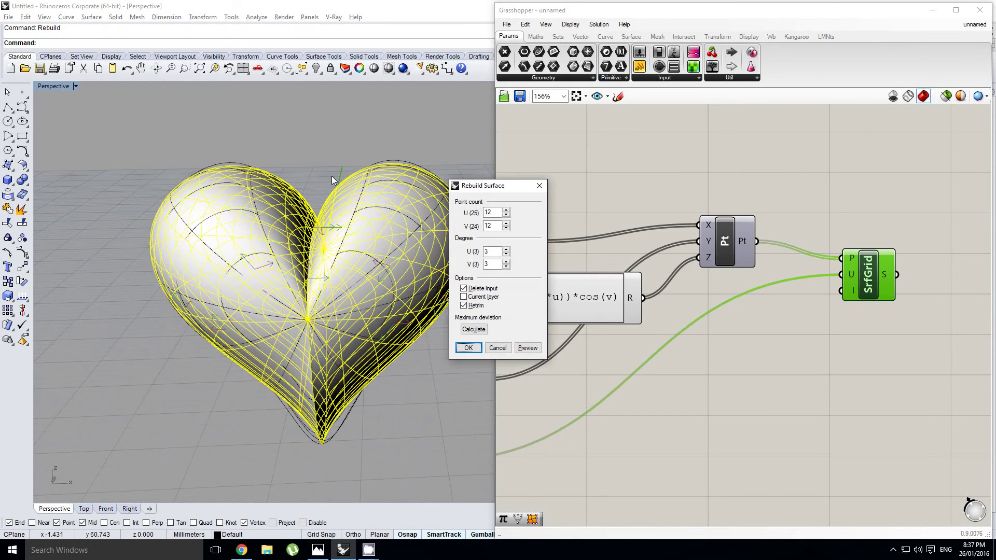
pyautogui.click(495, 226)
pyautogui.click(468, 348)
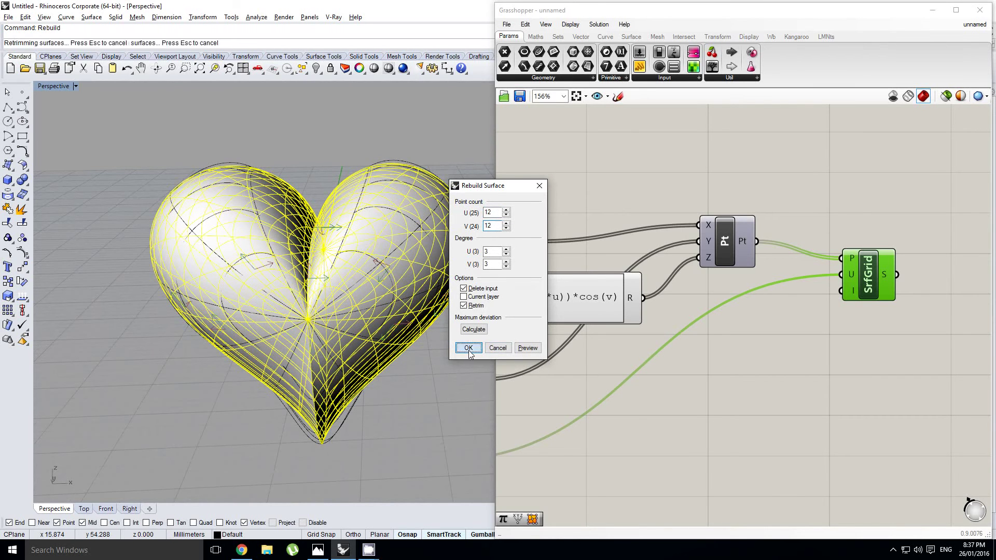
pyautogui.moveTo(369, 275)
pyautogui.mouseDown(button='right')
pyautogui.moveTo(340, 287)
pyautogui.moveTo(355, 396)
pyautogui.moveTo(377, 318)
pyautogui.moveTo(278, 325)
pyautogui.moveTo(286, 297)
pyautogui.moveTo(311, 293)
pyautogui.moveTo(325, 329)
pyautogui.moveTo(357, 316)
pyautogui.moveTo(364, 291)
pyautogui.mouseUp(button='right')
pyautogui.moveTo(364, 291); pyautogui.dragTo(366, 282, button='right')
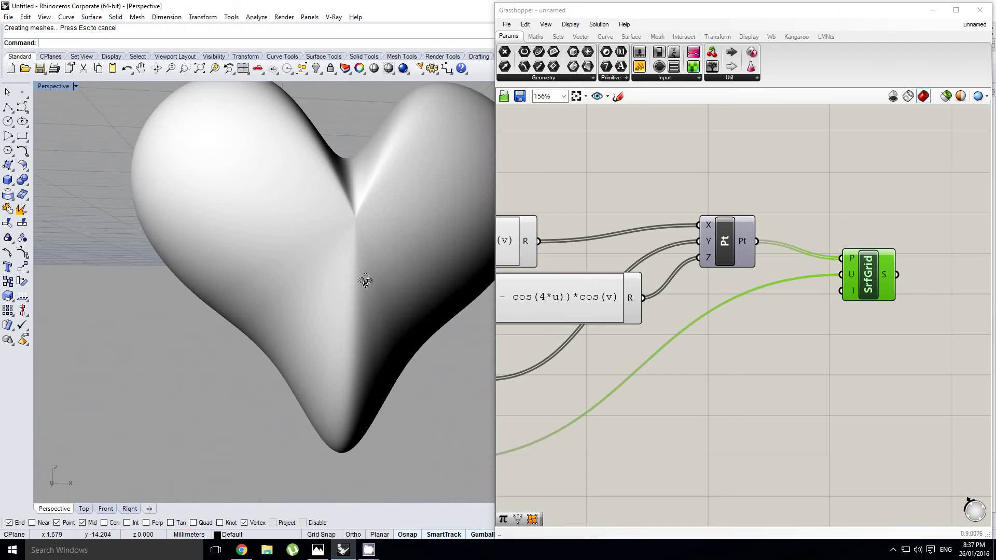
# Delete the rebuilt heart surface from the Rhino viewport and deselect the SrfGrid component
pyautogui.click(372, 244)
pyautogui.scroll(-3, 354, 257)
pyautogui.keyDown('shift'); pyautogui.moveTo(373, 245); pyautogui.dragTo(347, 281, button='right'); pyautogui.keyUp('shift')
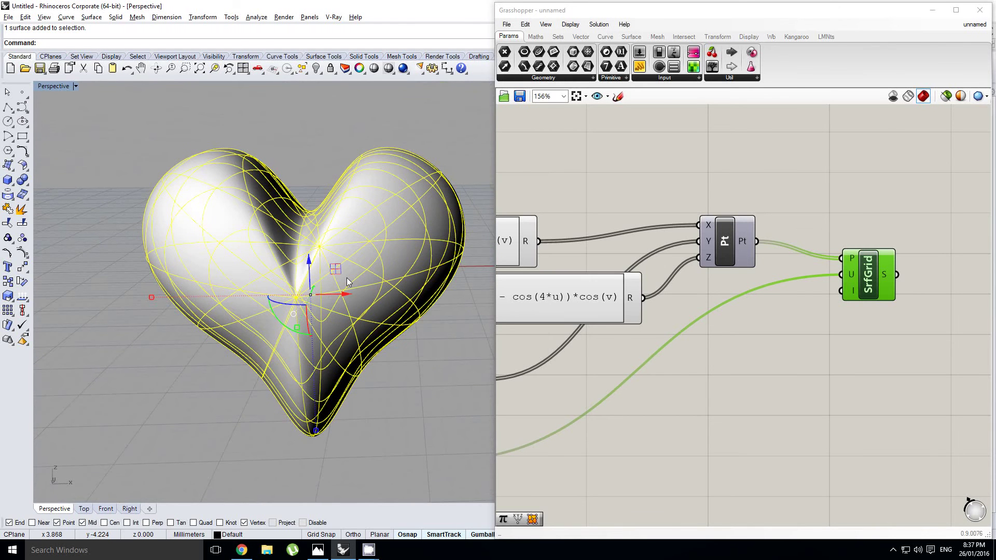
pyautogui.press('Delete')
pyautogui.moveTo(683, 271); pyautogui.dragTo(786, 250, button='right')
pyautogui.click(881, 276)
pyautogui.scroll(-6, 899, 259)
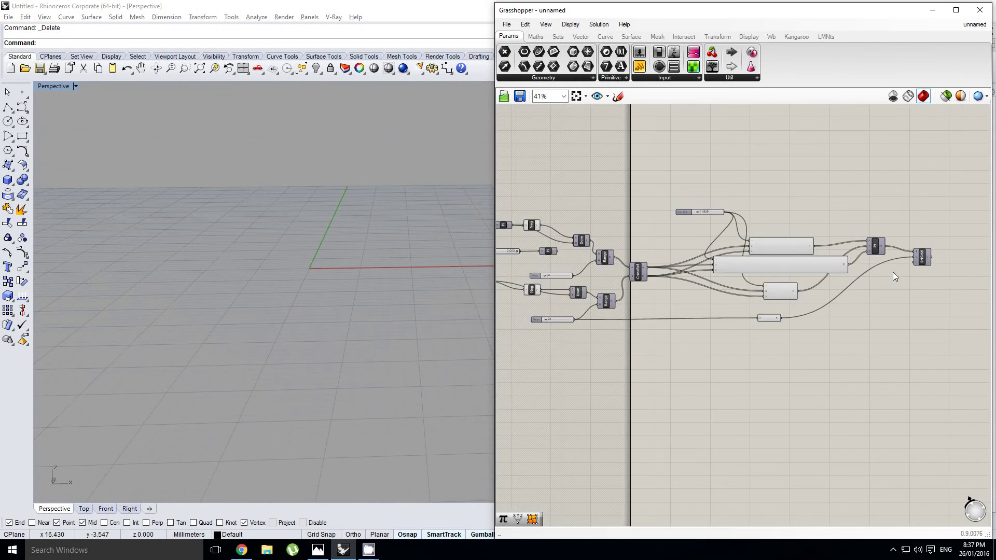
pyautogui.scroll(-3, 881, 288)
pyautogui.scroll(1, 742, 305)
pyautogui.moveTo(793, 310); pyautogui.dragTo(762, 288, button='right')
pyautogui.scroll(2, 761, 288)
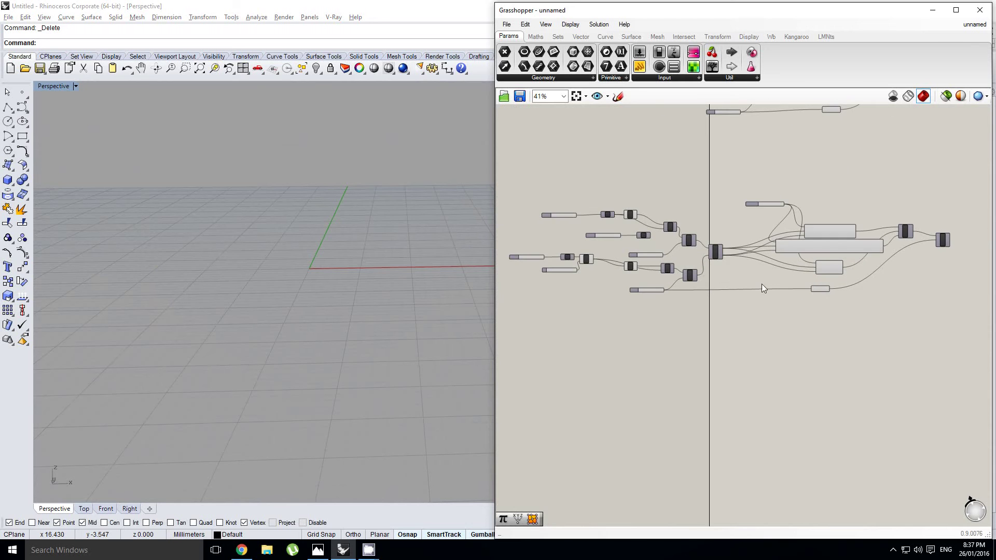
# Switch to the browser, look over the Wikipedia Möbius strip article's parametrization and illustration, and return to Grasshopper
pyautogui.hotkey('alt', 'Tab')
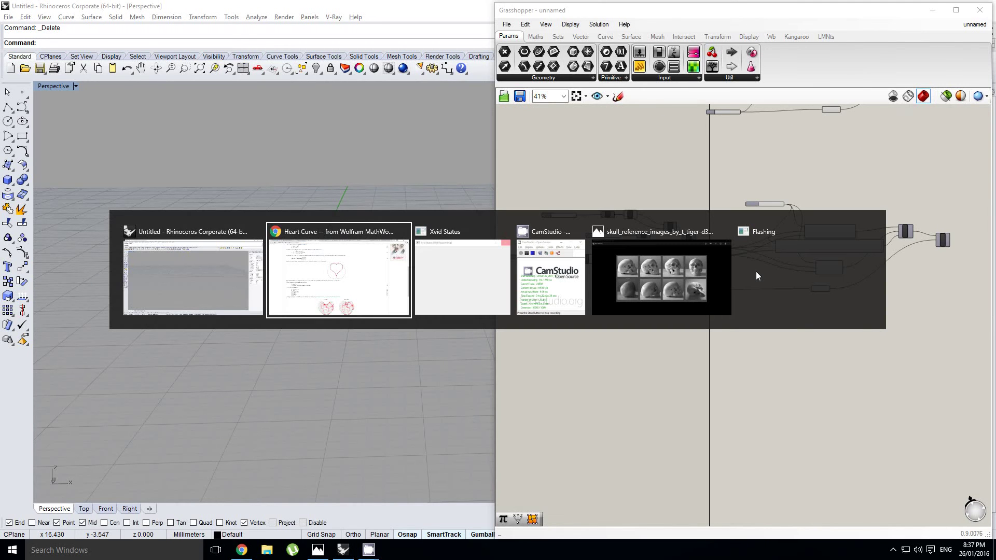
pyautogui.hotkey('ctrl', 'Tab')
pyautogui.hotkey('ctrl', 'Tab')
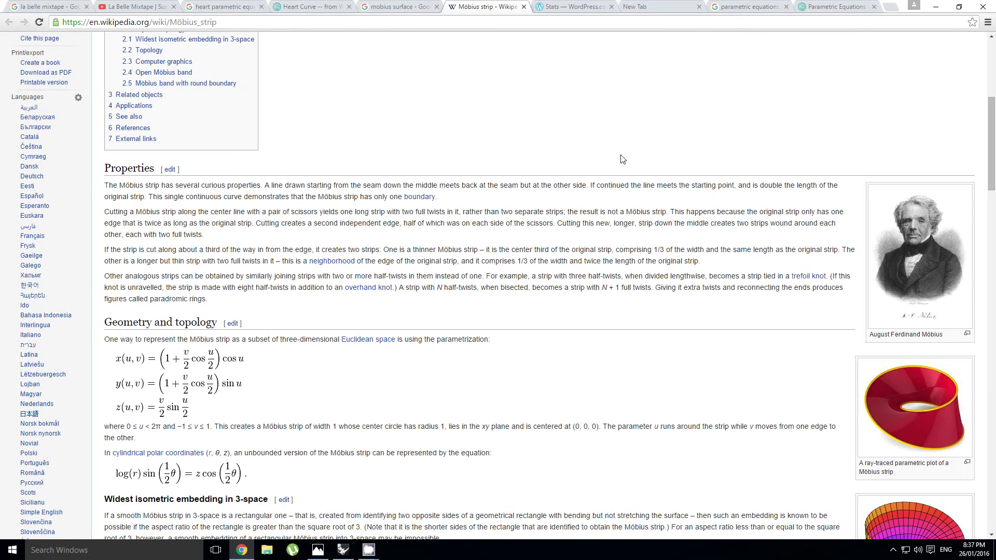
pyautogui.scroll(6, 643, 191)
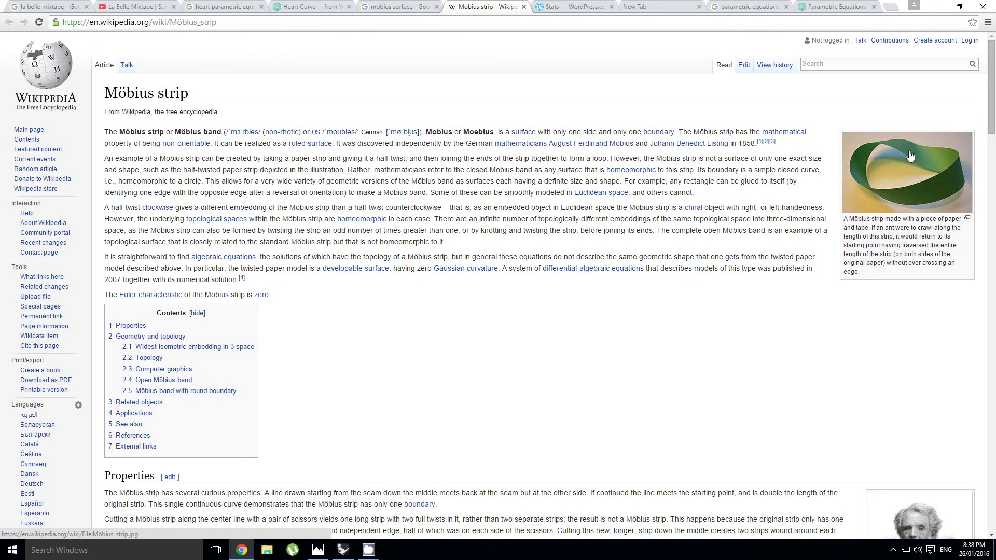
pyautogui.hotkey('alt', 'Tab')
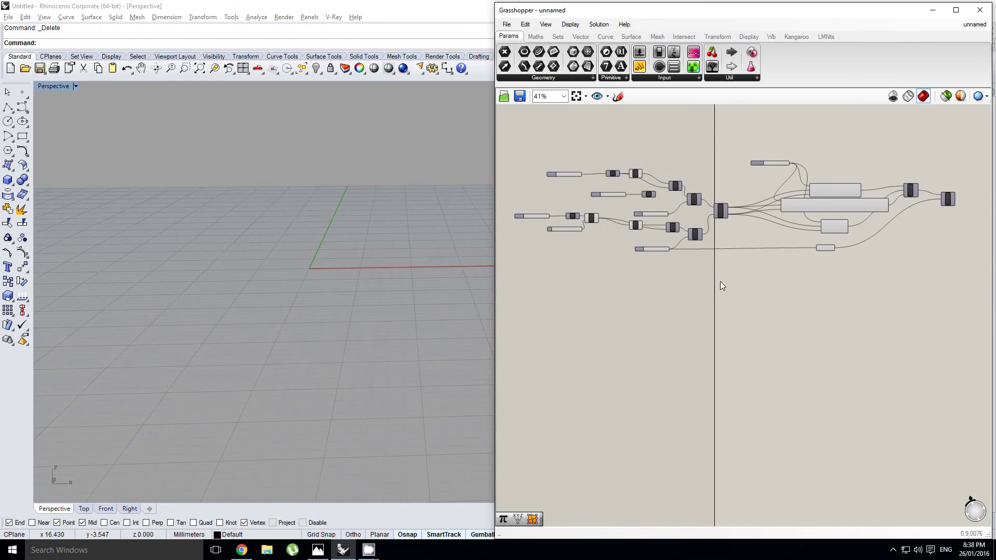
# Check the Möbius strip parametrization on Wikipedia, then in Grasshopper duplicate the entire heart definition below the original
pyautogui.hotkey('alt', 'Tab')
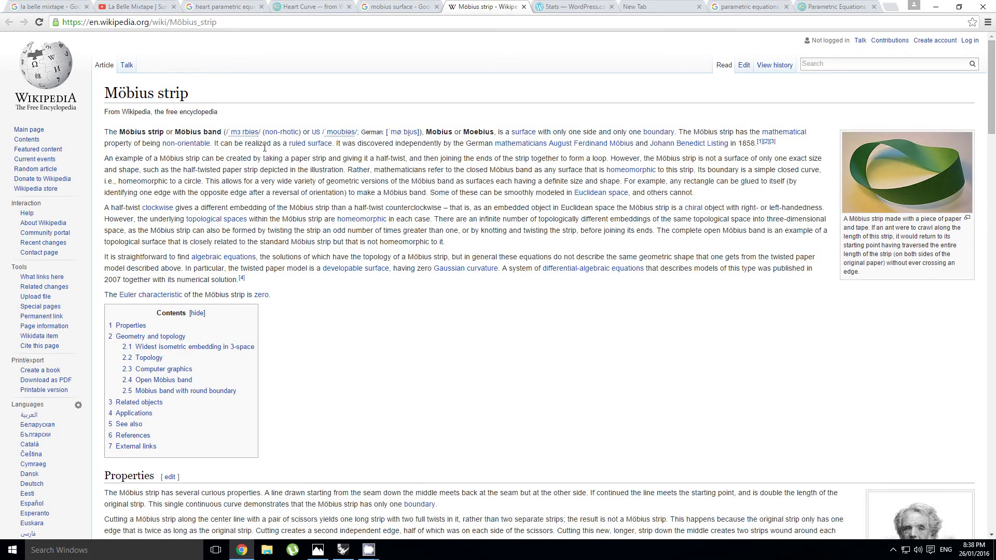
pyautogui.scroll(-8, 417, 172)
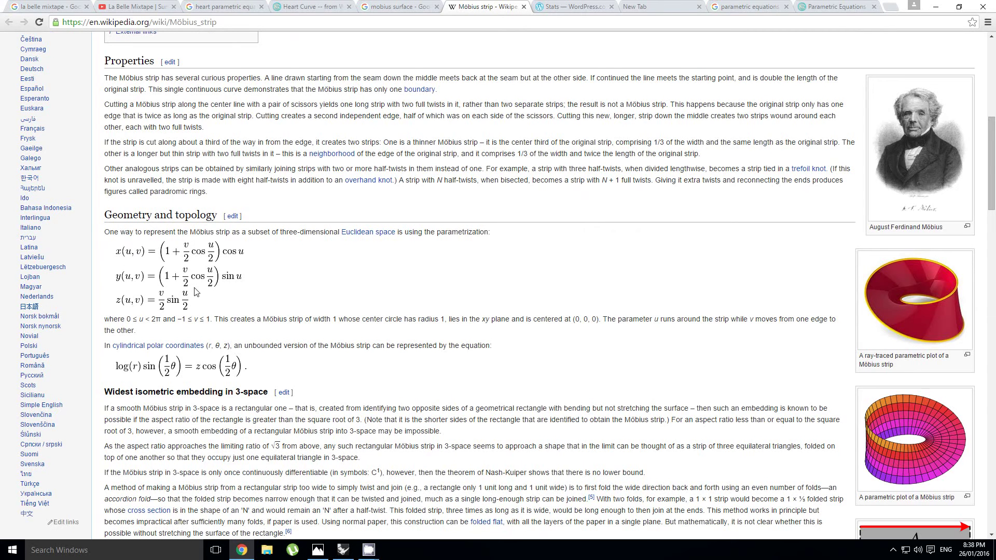
pyautogui.scroll(1, 185, 291)
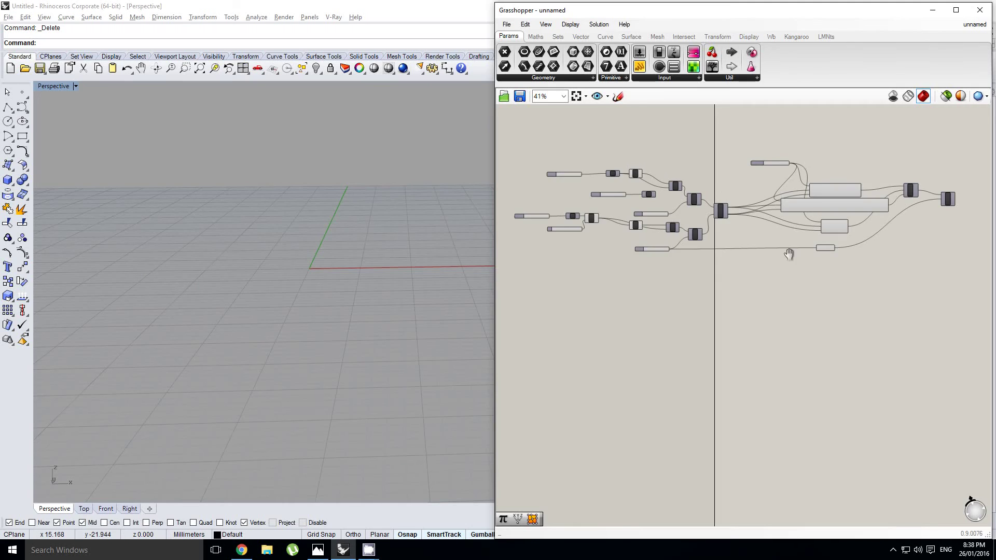
pyautogui.rightClick(785, 259)
pyautogui.click(783, 260)
pyautogui.scroll(2, 783, 258)
pyautogui.scroll(-2, 941, 259)
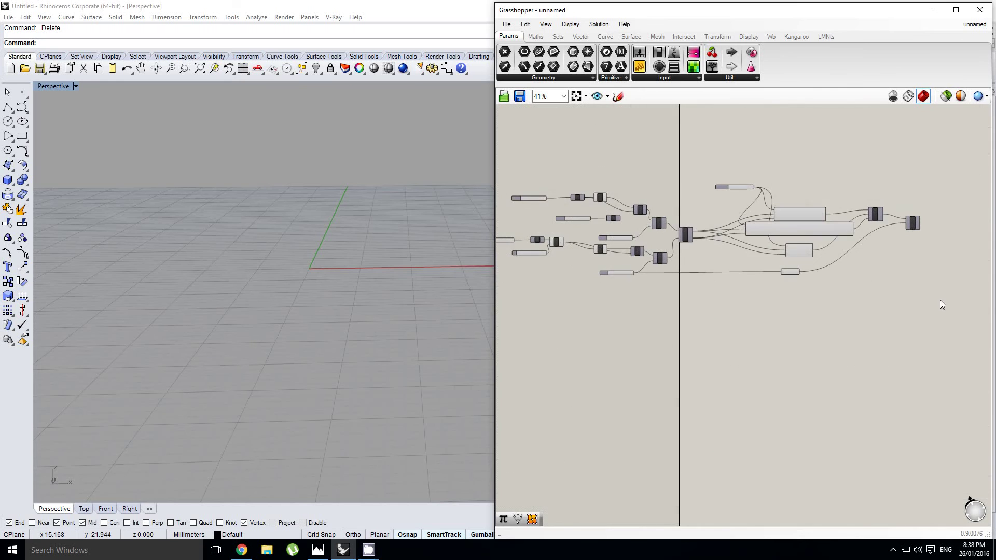
pyautogui.moveTo(941, 306); pyautogui.dragTo(509, 158)
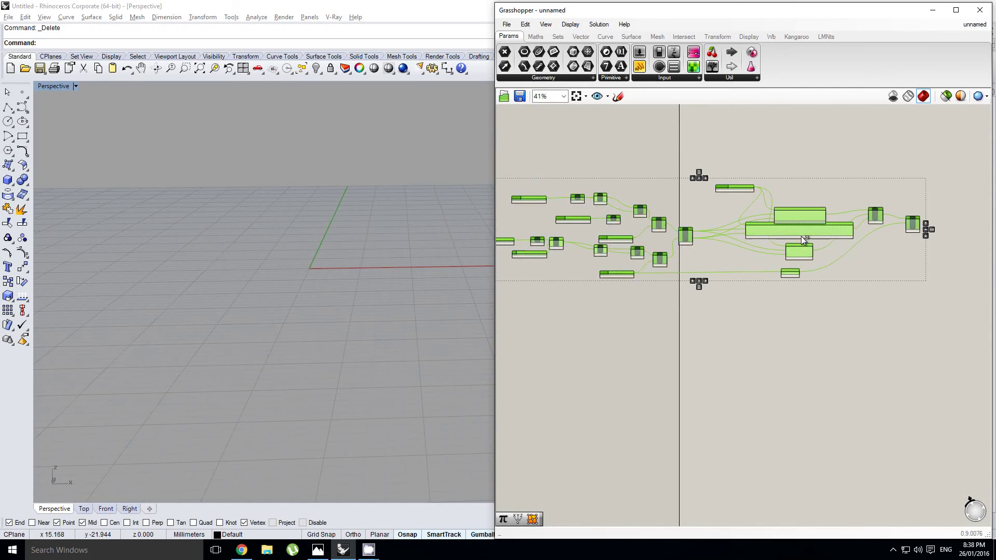
pyautogui.moveTo(802, 228); pyautogui.dragTo(795, 347)
pyautogui.click(798, 312)
pyautogui.scroll(5, 798, 312)
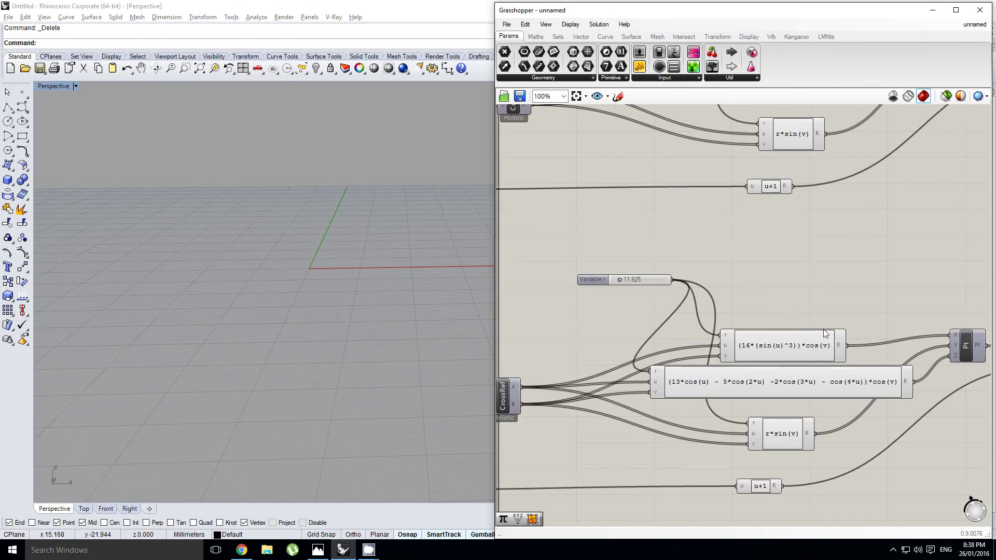
# Replace the copied definition's X expression with (1+(v/2)*cos(u/2)*cos(u), consulting the x formula in the Wikipedia article
pyautogui.click(736, 300)
pyautogui.doubleClick(736, 301)
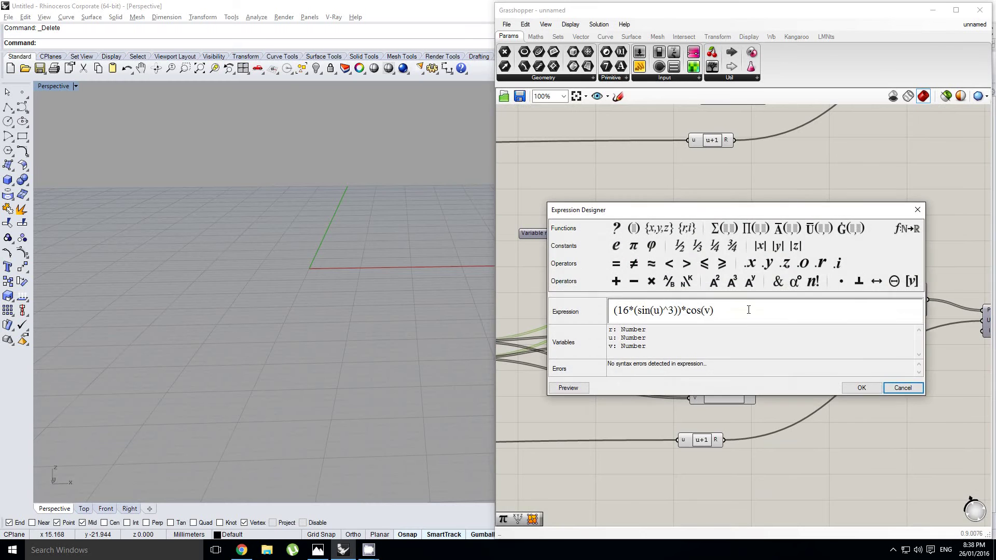
pyautogui.hotkey('alt', 'Tab')
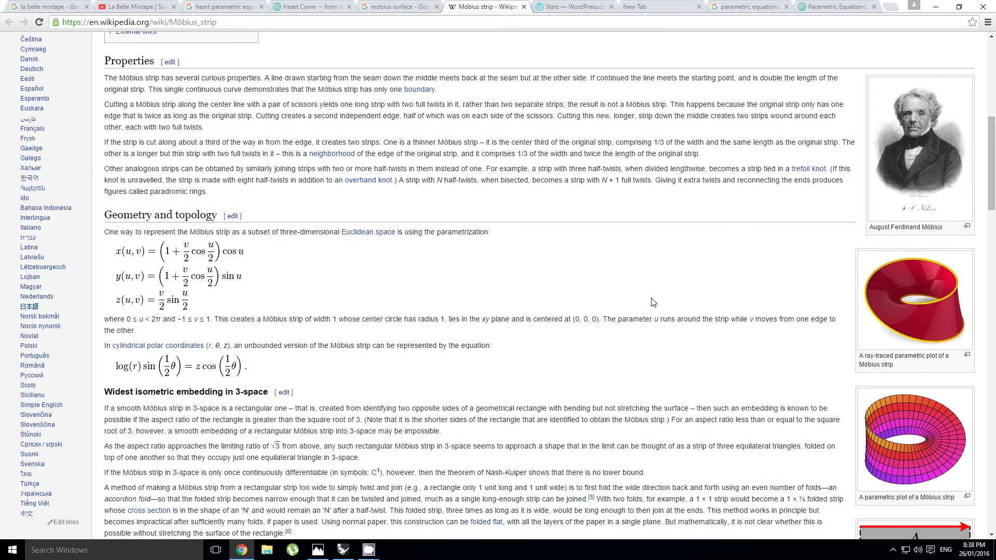
pyautogui.hotkey('alt', 'Tab')
pyautogui.write('(')
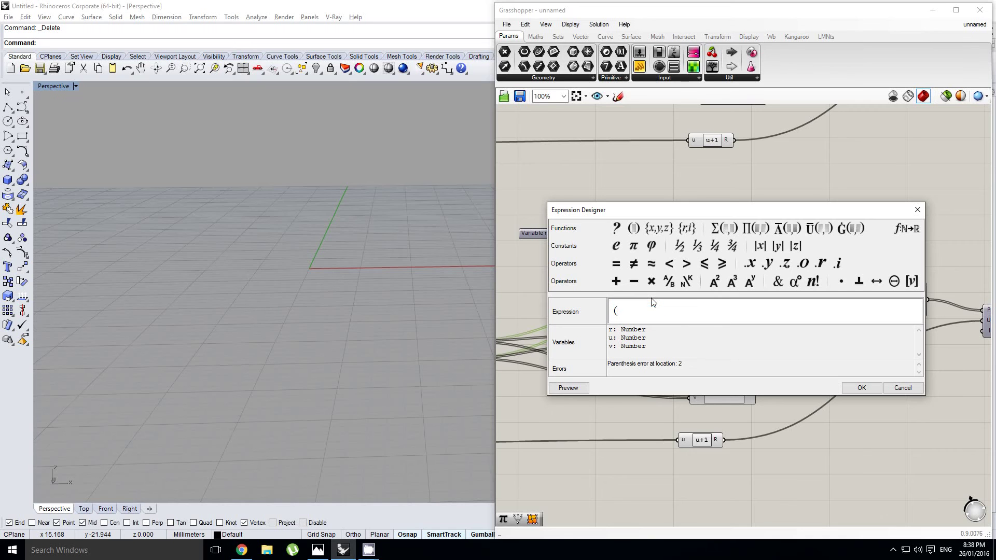
pyautogui.write('1+(v/2)*')
pyautogui.hotkey('alt', 'Tab')
pyautogui.hotkey('alt', 'Tab')
pyautogui.write('*cos')
pyautogui.hotkey('alt', 'Tab')
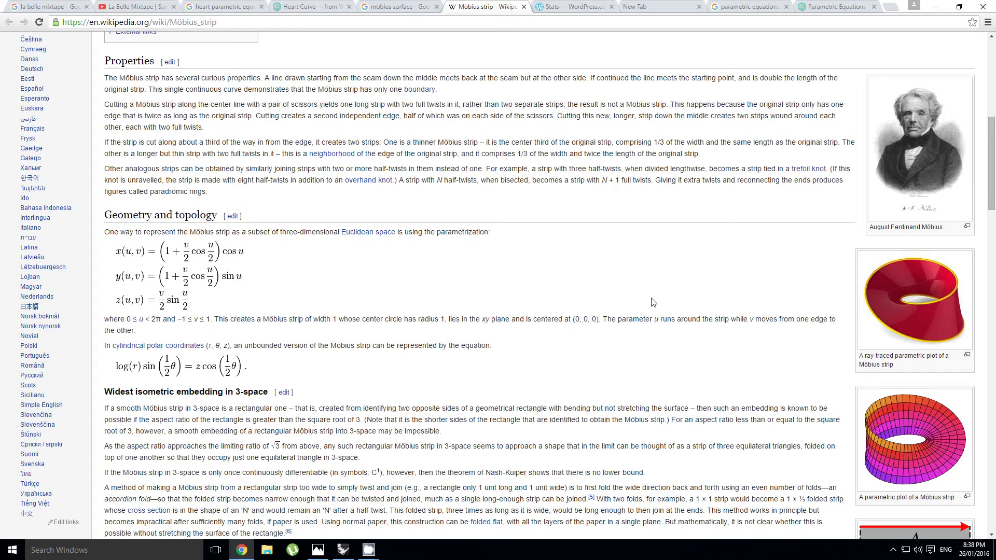
pyautogui.hotkey('alt', 'Tab')
pyautogui.write('(uy')
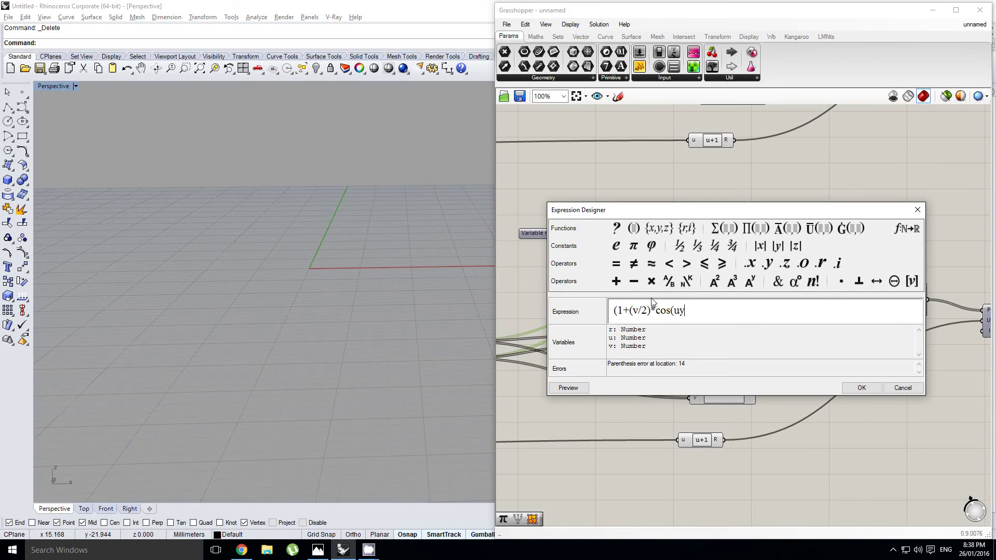
pyautogui.press('BackSpace')
pyautogui.write('/2)*')
pyautogui.hotkey('alt', 'Tab')
pyautogui.hotkey('alt', 'Tab')
pyautogui.write('cos(u')
pyautogui.click(859, 389)
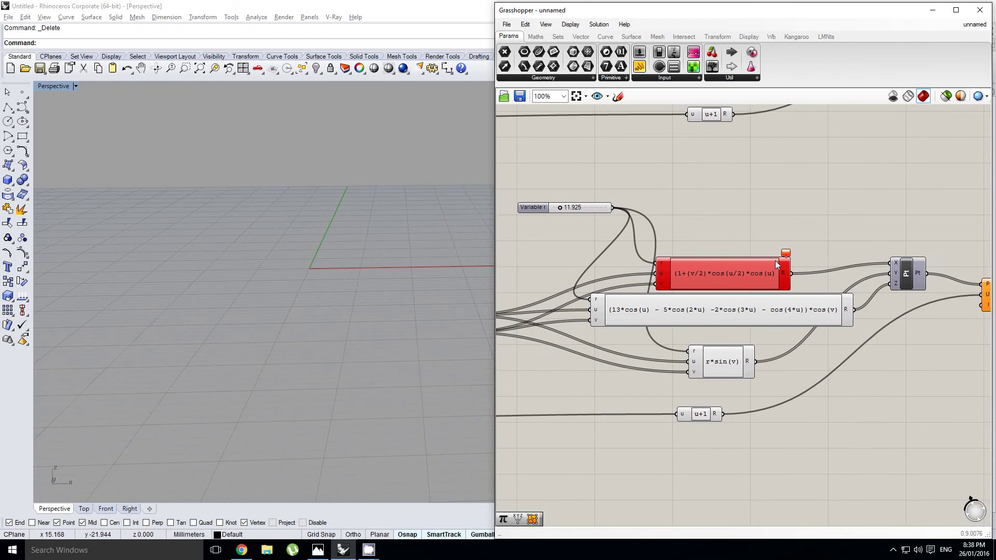
# Correct the parentheses in the X expression so it reads (1+(v/2)*cos(u/2))*cos(u)
pyautogui.moveTo(787, 255)
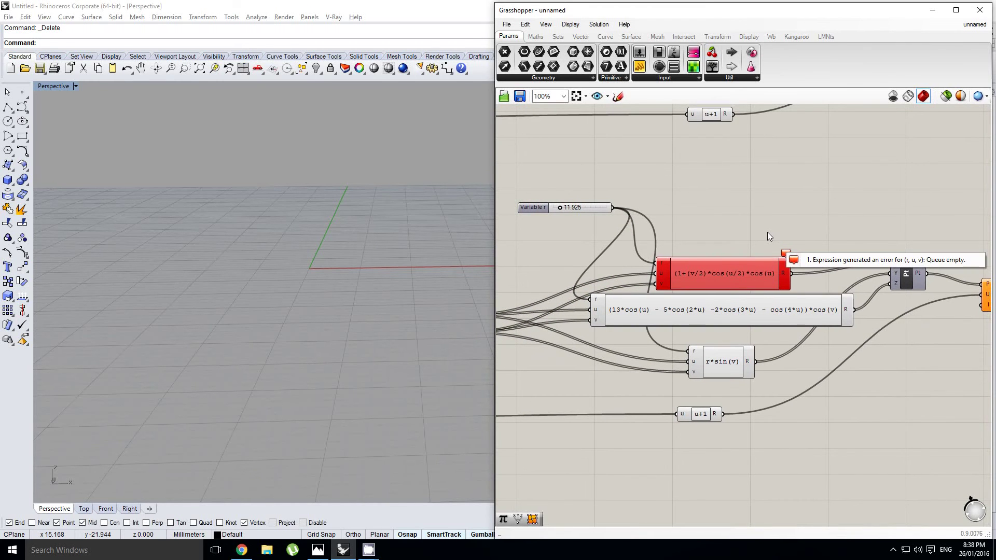
pyautogui.moveTo(658, 235); pyautogui.dragTo(783, 233, button='right')
pyautogui.scroll(-2, 783, 232)
pyautogui.moveTo(716, 266); pyautogui.dragTo(674, 272, button='right')
pyautogui.scroll(2, 751, 253)
pyautogui.moveTo(763, 292); pyautogui.dragTo(695, 288, button='right')
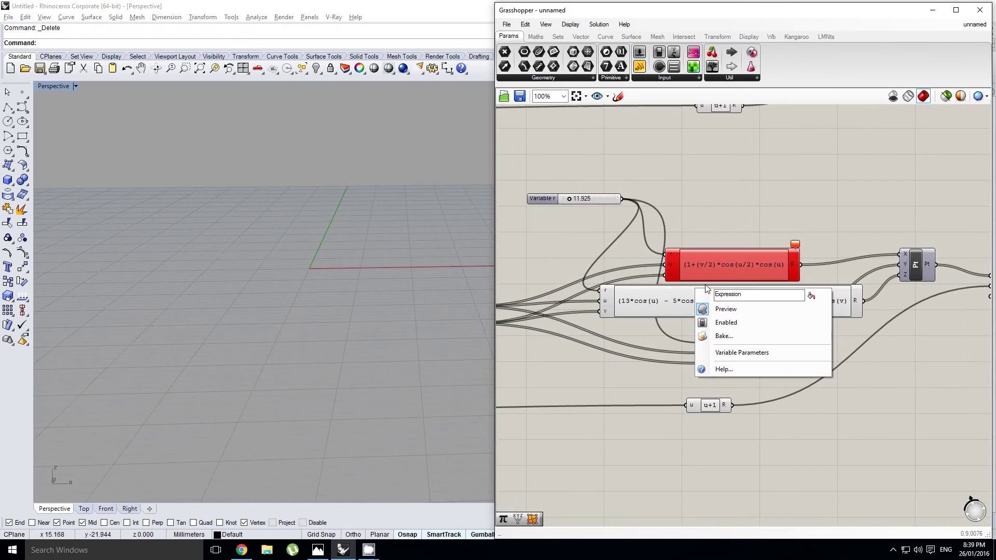
pyautogui.scroll(1, 708, 276)
pyautogui.click(729, 273)
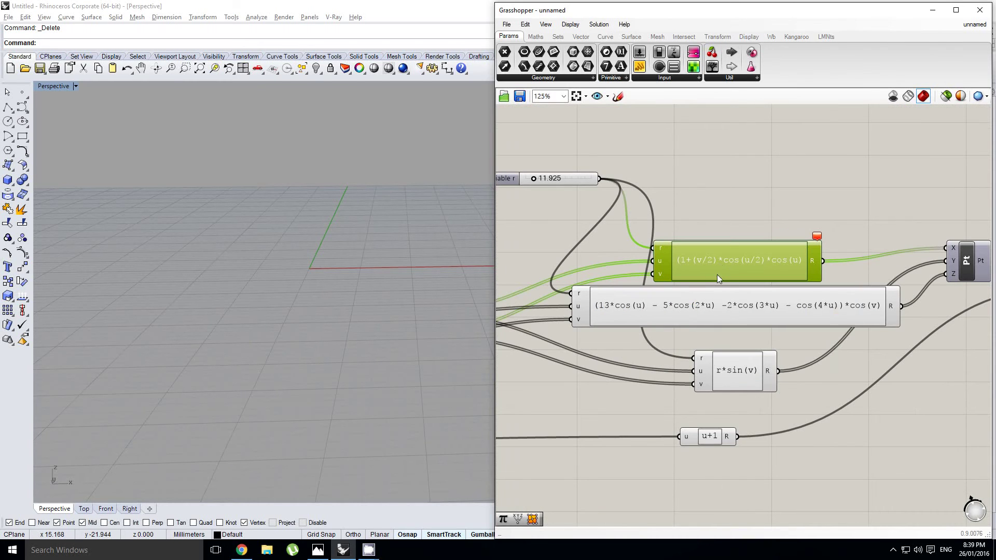
pyautogui.doubleClick(765, 263)
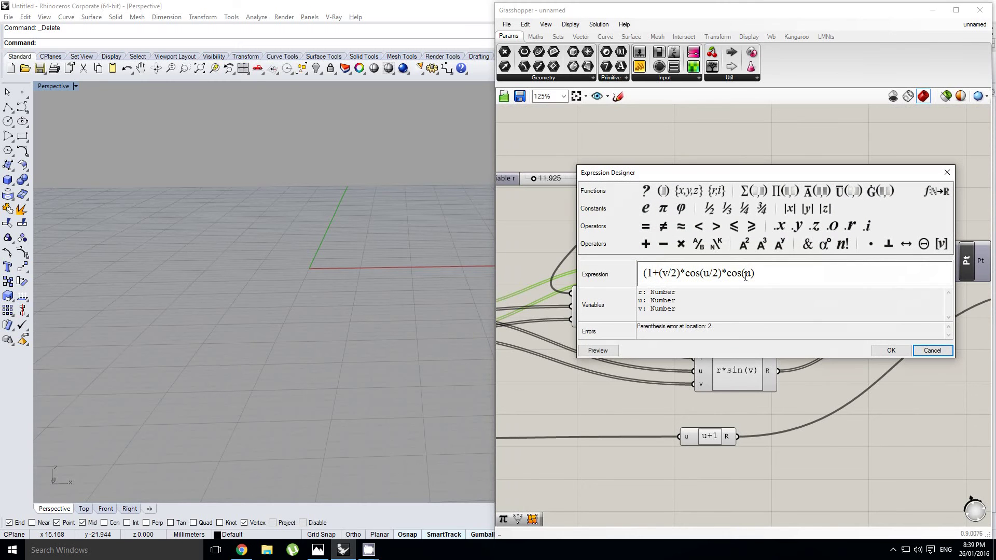
pyautogui.click(722, 274)
pyautogui.write(')')
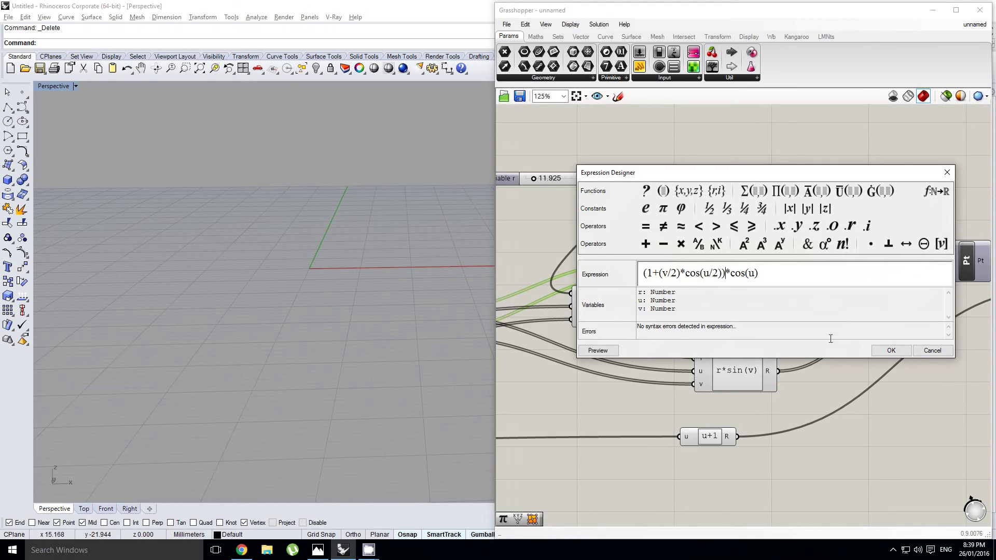
pyautogui.click(875, 349)
# Replace the copied heart's second expression with (1+(v/2)*cos(u/2))*sin(u), consulting the Wikipedia y formula
pyautogui.moveTo(842, 326); pyautogui.dragTo(832, 324, button='right')
pyautogui.doubleClick(766, 310)
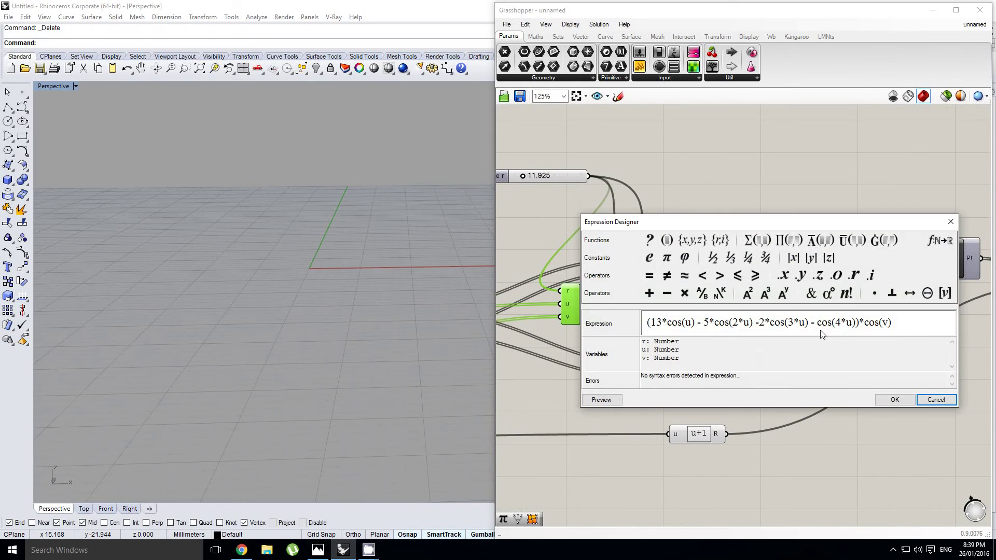
pyautogui.moveTo(902, 324); pyautogui.dragTo(616, 327)
pyautogui.write('(1+')
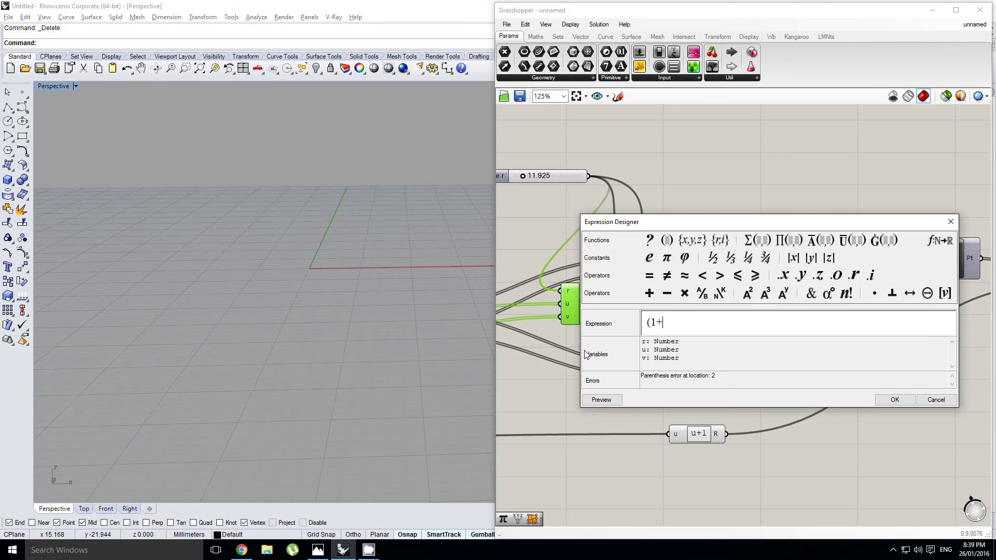
pyautogui.write('v/2)')
pyautogui.write('(')
pyautogui.hotkey('alt', 'Tab')
pyautogui.hotkey('alt', 'Tab')
pyautogui.write('cosd(u/2')
pyautogui.press('BackSpace')
pyautogui.write('))')
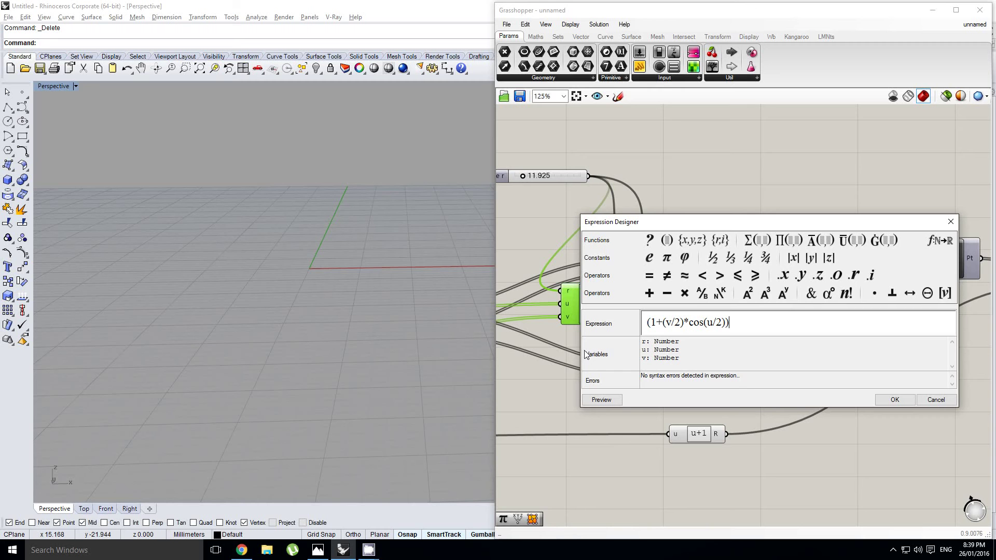
pyautogui.write('*')
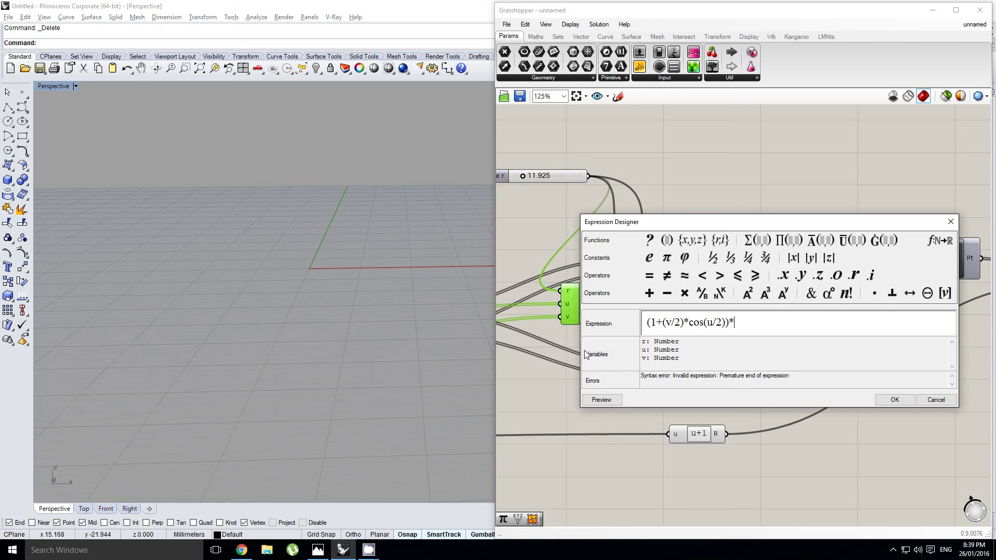
pyautogui.hotkey('alt', 'Tab')
pyautogui.hotkey('alt', 'Tab')
pyautogui.write('sin(u)')
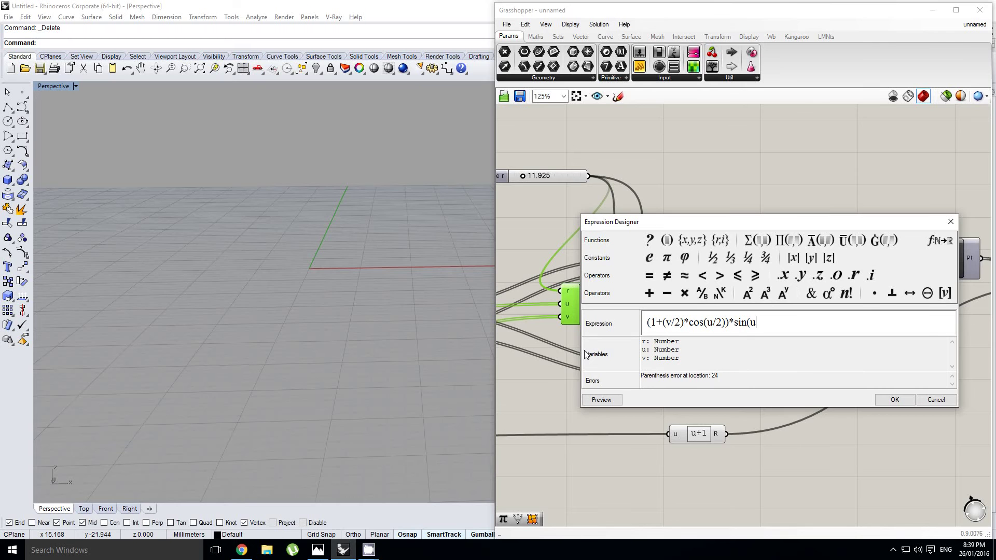
pyautogui.click(886, 398)
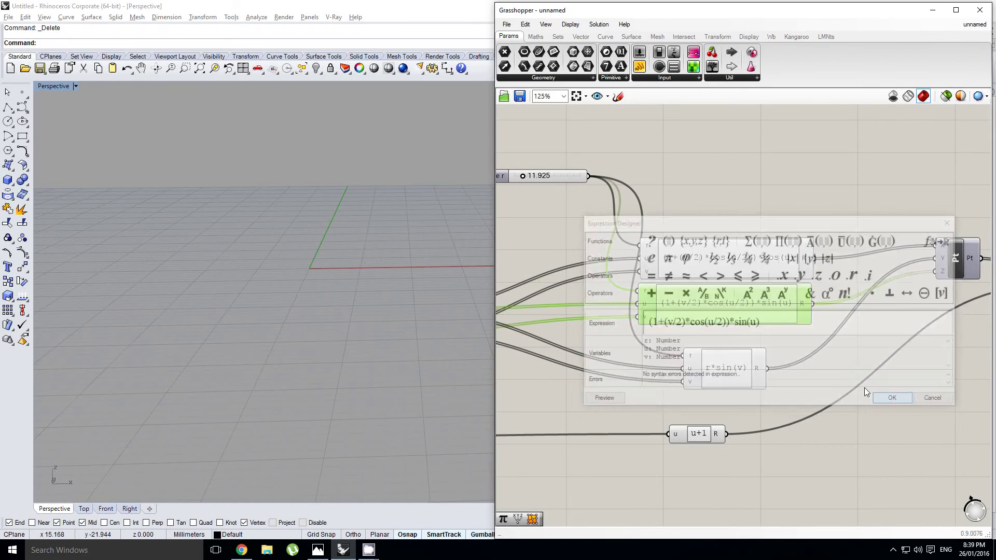
# Replace the copied r*sin(v) expression with (v/2)*sin(u/2), consulting the Wikipedia z formula
pyautogui.moveTo(838, 357); pyautogui.dragTo(800, 356, button='right')
pyautogui.moveTo(724, 346); pyautogui.dragTo(748, 339, button='right')
pyautogui.click(772, 340)
pyautogui.middleClick(760, 311)
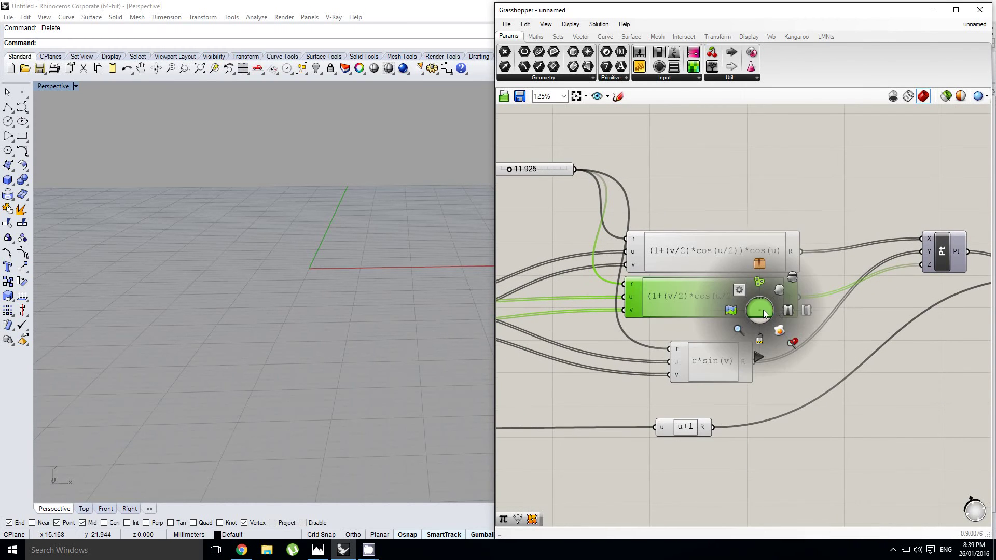
pyautogui.click(738, 366)
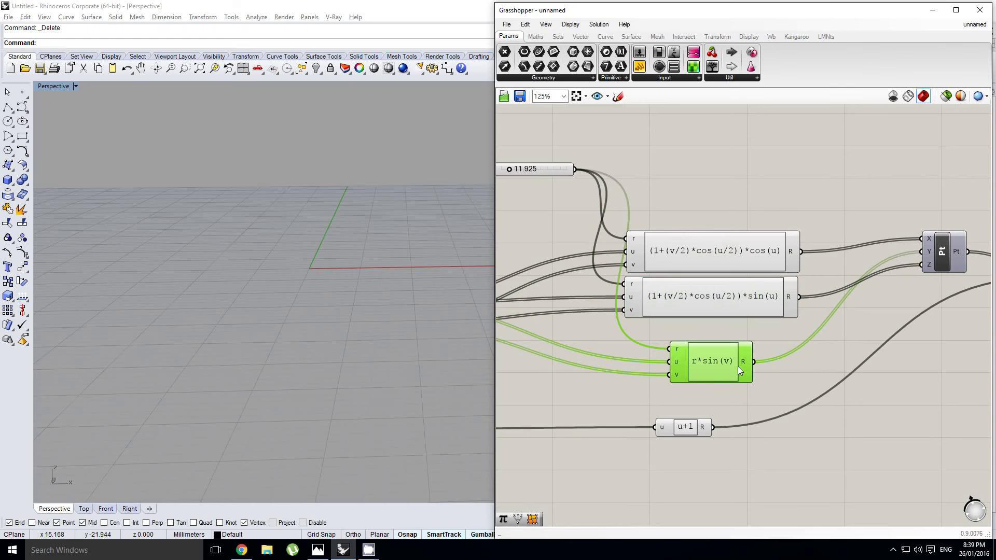
pyautogui.doubleClick(710, 367)
pyautogui.hotkey('alt', 'Tab')
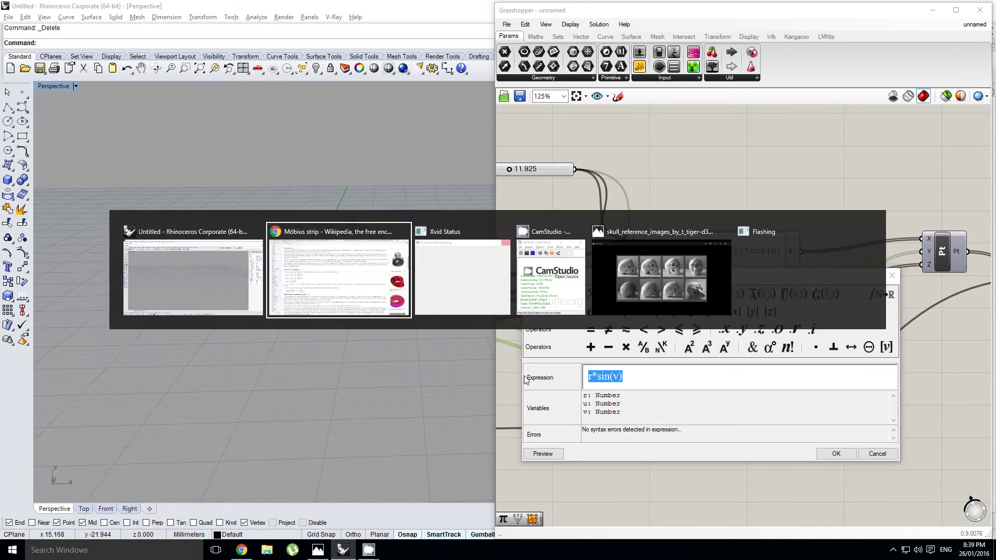
pyautogui.hotkey('alt', 'Tab')
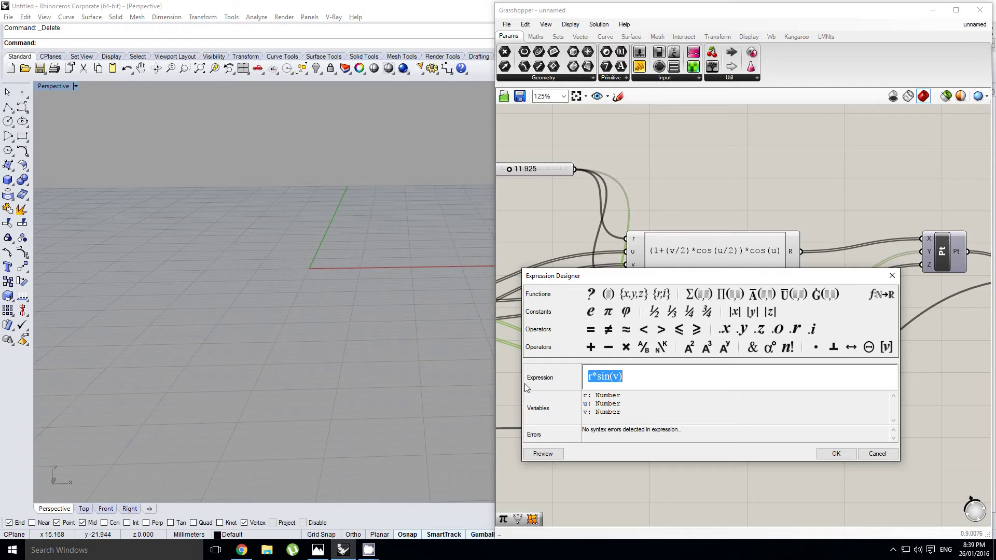
pyautogui.write('v/')
pyautogui.write('2')
pyautogui.write('(')
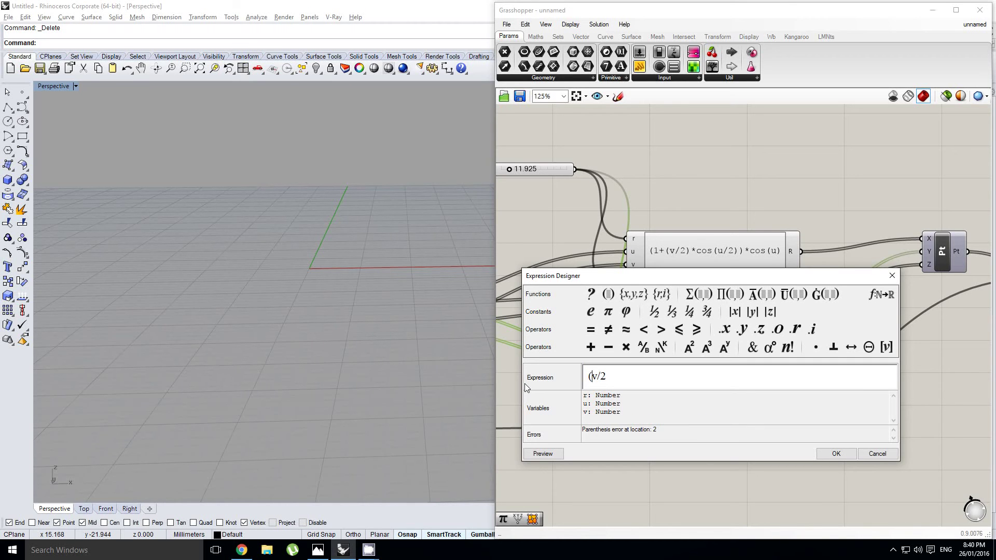
pyautogui.press('End')
pyautogui.write(')*sin(u/2)')
pyautogui.click(844, 452)
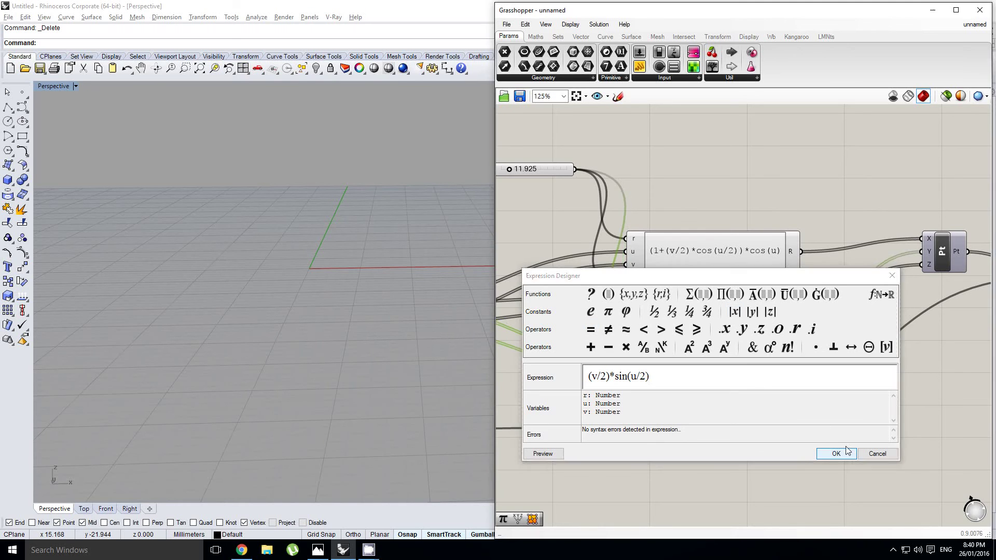
# Rewire the point component so (v/2)*sin(u/2) feeds Z and the sin(u) expression feeds Y
pyautogui.moveTo(858, 407); pyautogui.dragTo(803, 405, button='right')
pyautogui.moveTo(715, 360); pyautogui.dragTo(868, 263)
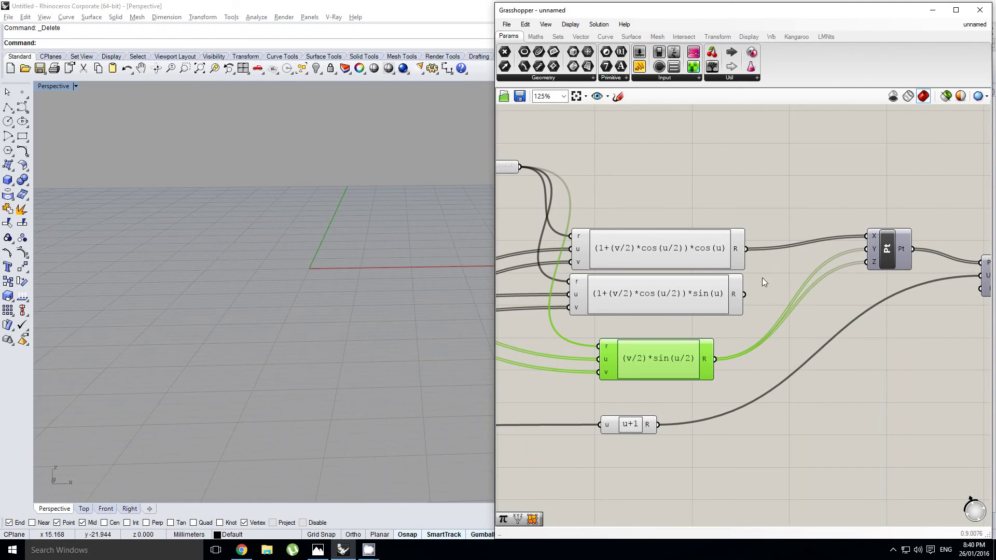
pyautogui.moveTo(744, 294); pyautogui.dragTo(866, 249)
# Turn on the preview of the copied SrfGrid component and inspect the Möbius surface in the Rhino viewport
pyautogui.scroll(-6, 838, 259)
pyautogui.moveTo(866, 269); pyautogui.dragTo(848, 270, button='right')
pyautogui.scroll(5, 847, 269)
pyautogui.click(848, 270)
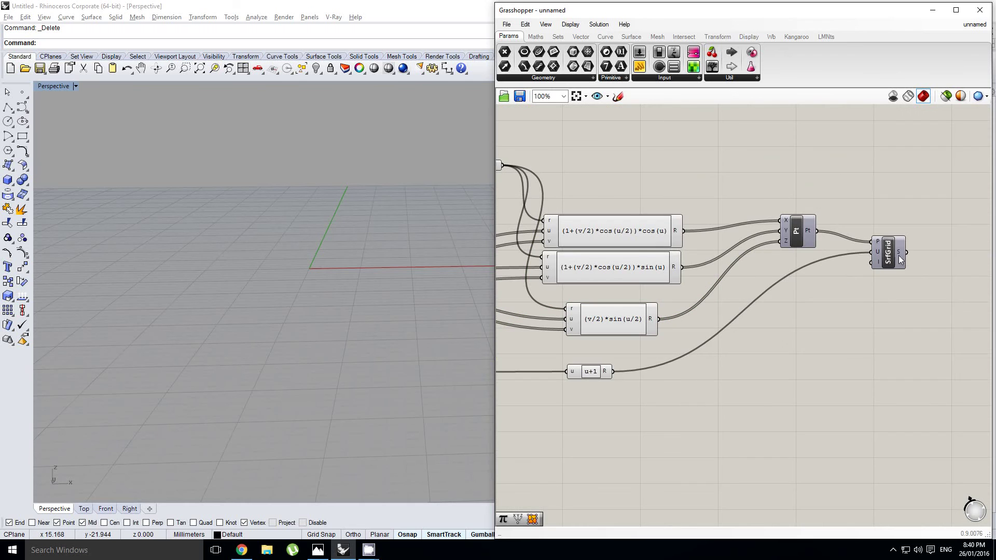
pyautogui.click(892, 254)
pyautogui.middleClick(892, 253)
pyautogui.click(910, 234)
pyautogui.moveTo(358, 284); pyautogui.dragTo(332, 321, button='right')
pyautogui.scroll(8, 348, 298)
# Multiply the X expression by the radius variable, making it r*(1+(v/2)*cos(u/2))*cos(u)
pyautogui.moveTo(594, 256); pyautogui.dragTo(674, 257, button='right')
pyautogui.doubleClick(660, 241)
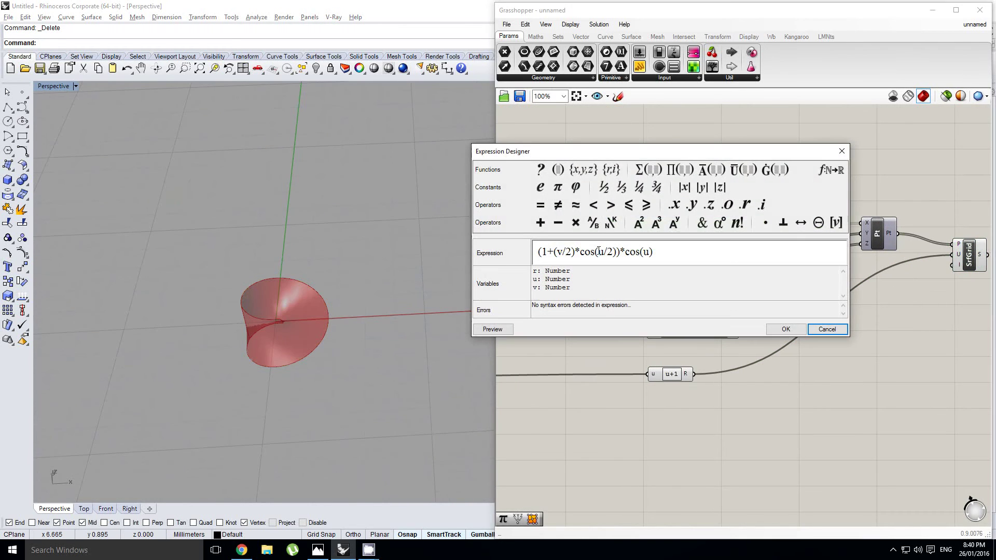
pyautogui.click(538, 252)
pyautogui.write('r*')
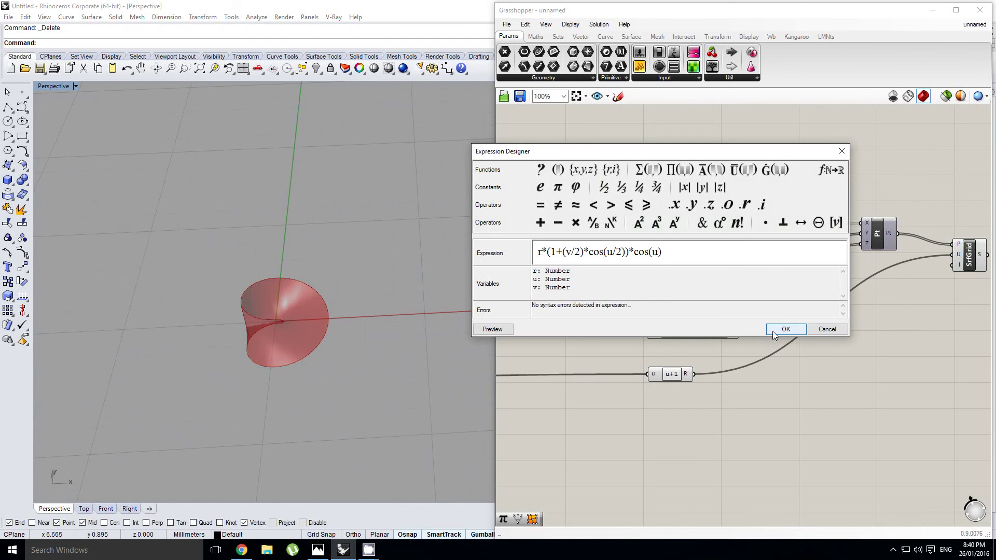
pyautogui.click(785, 329)
# Multiply the Y expression by the radius variable, making it r*(1+(v/2)*cos(u/2))*sin(u)
pyautogui.doubleClick(657, 276)
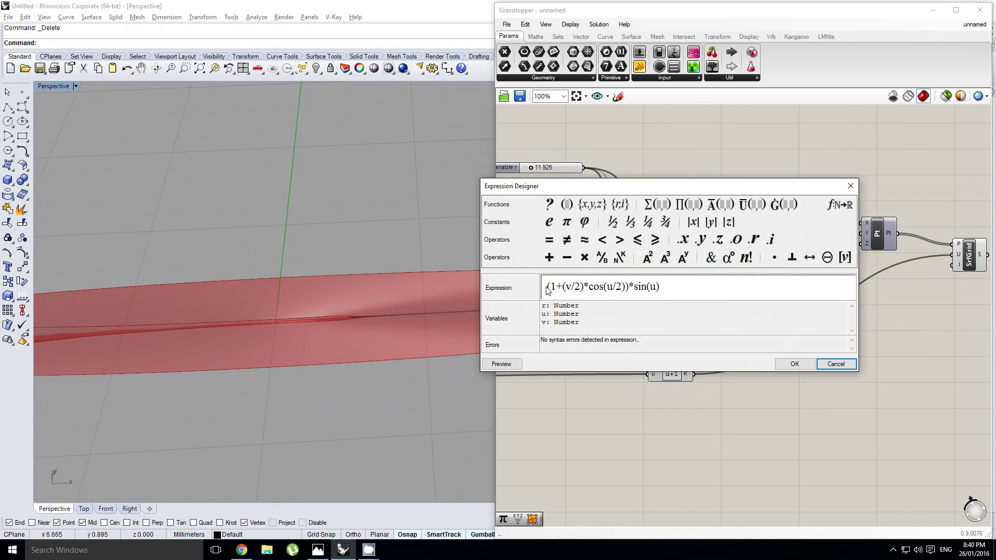
pyautogui.click(548, 286)
pyautogui.write('r*')
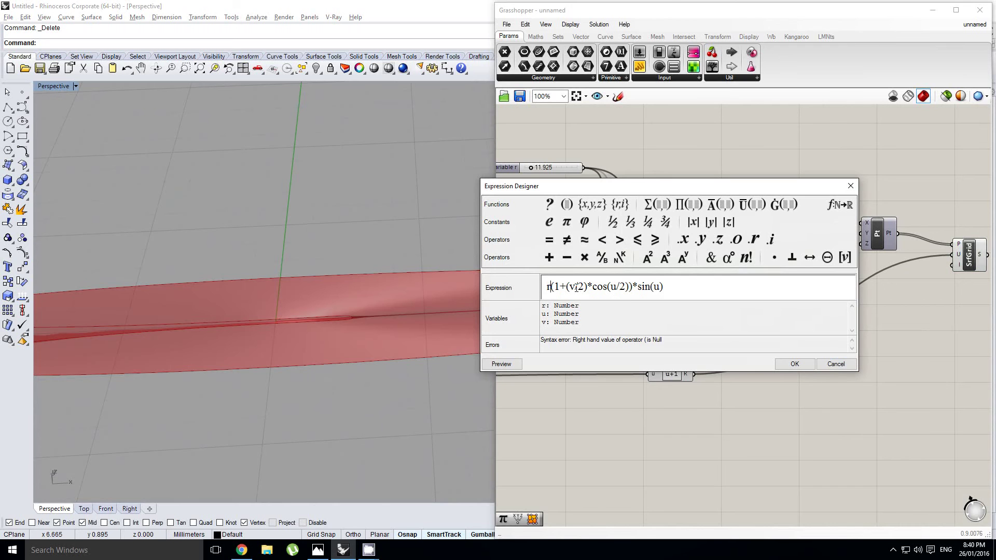
pyautogui.click(794, 363)
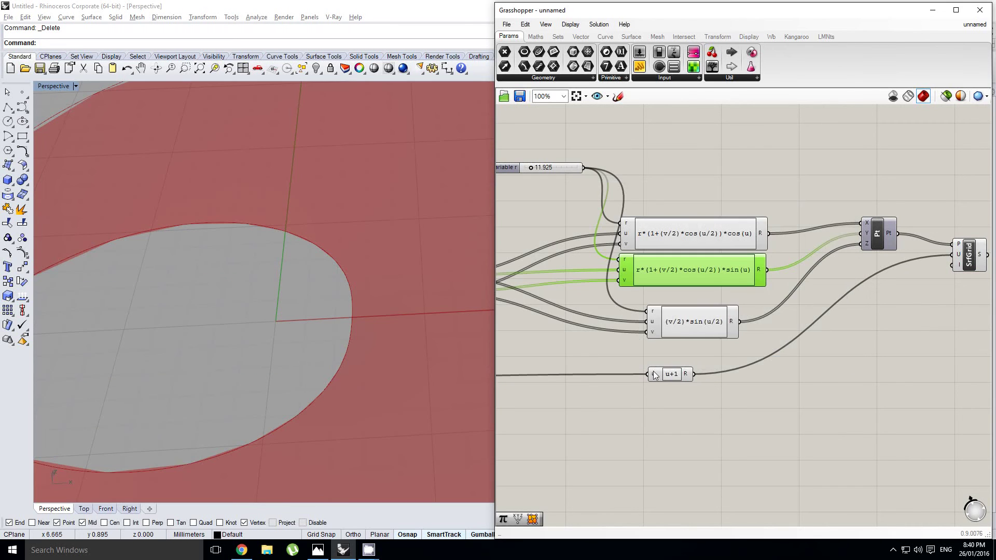
# Multiply the Z expression by the radius variable, making it r*(v/2)*sin(u/2)
pyautogui.doubleClick(675, 328)
pyautogui.click(553, 342)
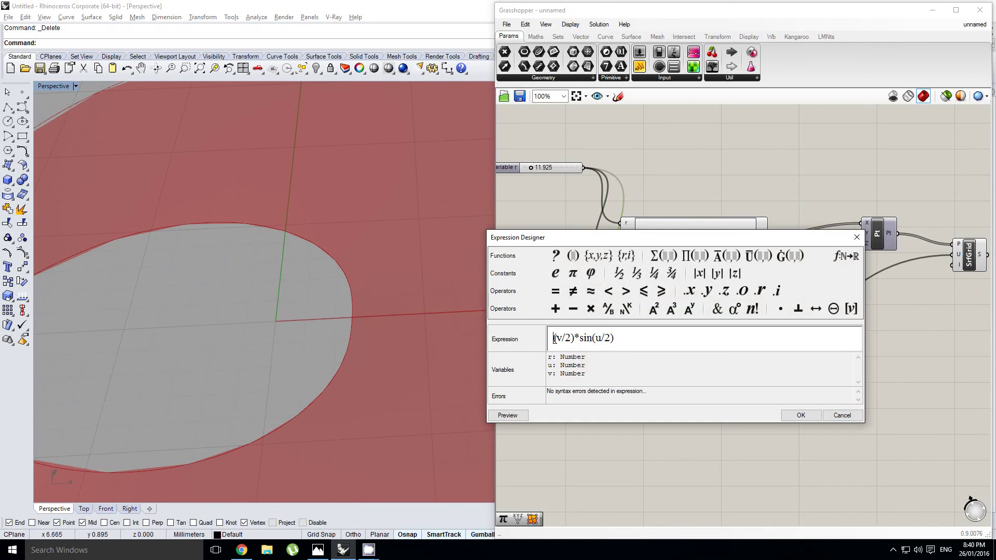
pyautogui.write('r*')
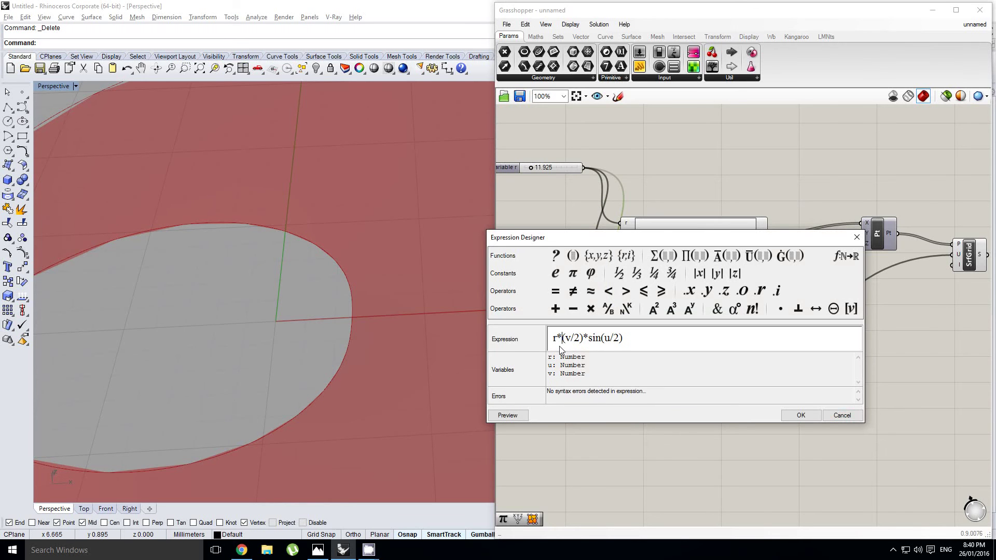
pyautogui.click(800, 415)
# Examine the radius-scaled Möbius surface from different angles in the Rhino viewport
pyautogui.moveTo(378, 384); pyautogui.dragTo(322, 293, button='right')
pyautogui.rightClick(780, 274)
pyautogui.click(801, 299)
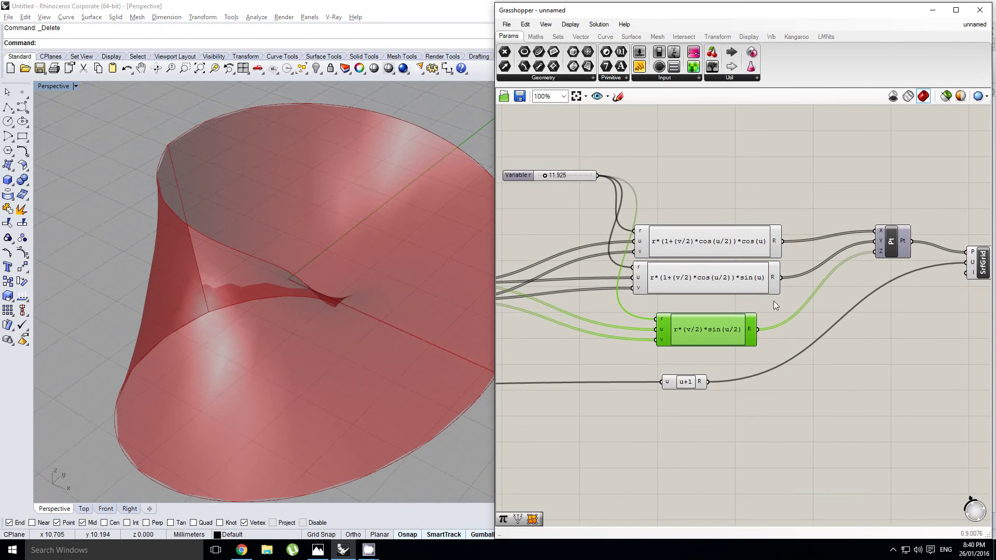
pyautogui.moveTo(799, 296); pyautogui.dragTo(775, 304, button='right')
pyautogui.click(740, 325)
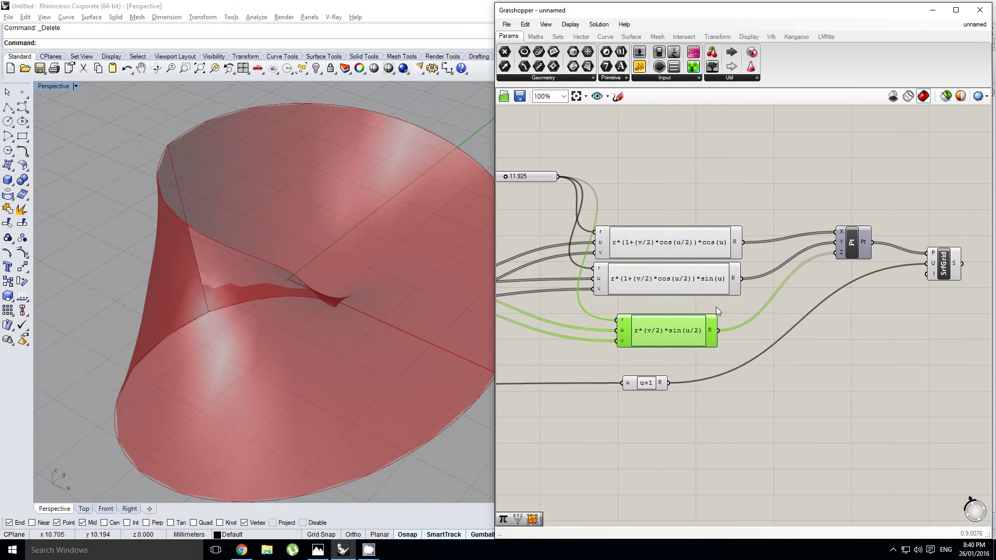
pyautogui.rightClick(751, 307)
pyautogui.click(768, 349)
pyautogui.moveTo(308, 275); pyautogui.dragTo(328, 260, button='right')
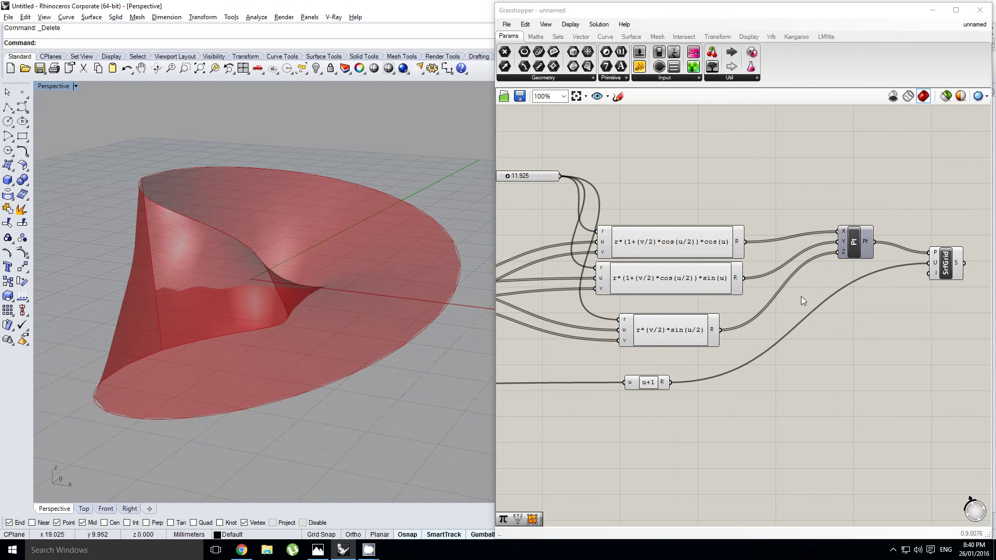
# Place a Mesh FromPoints component below SrfGrid and feed the constructed points into its P input
pyautogui.moveTo(802, 297); pyautogui.dragTo(737, 302, button='right')
pyautogui.click(880, 272)
pyautogui.moveTo(881, 273); pyautogui.dragTo(867, 278, button='right')
pyautogui.scroll(1, 866, 277)
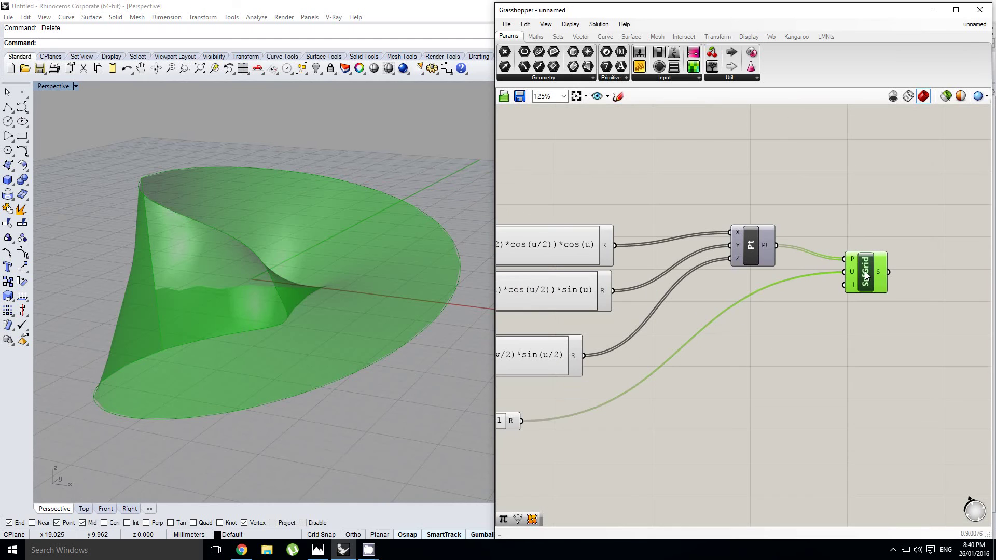
pyautogui.doubleClick(862, 332)
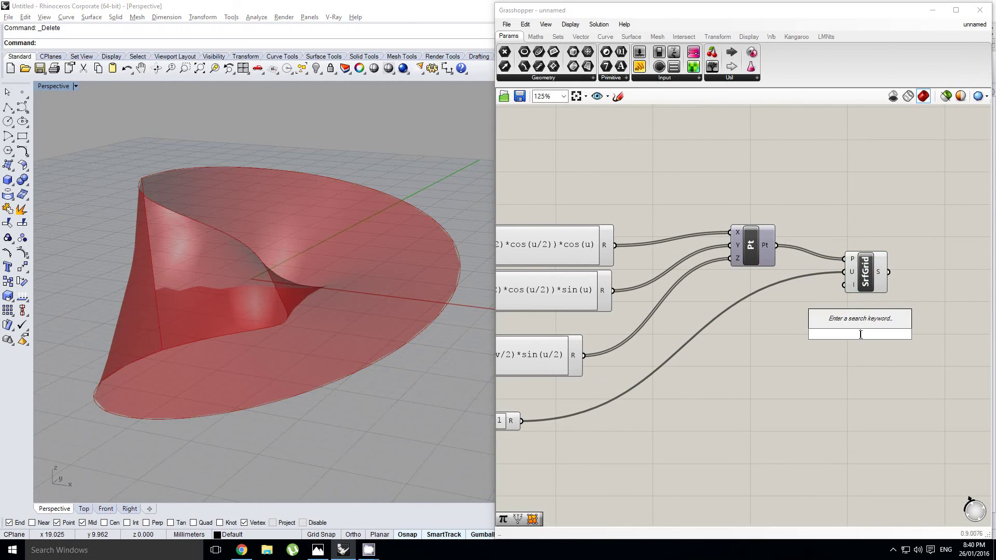
pyautogui.click(867, 271)
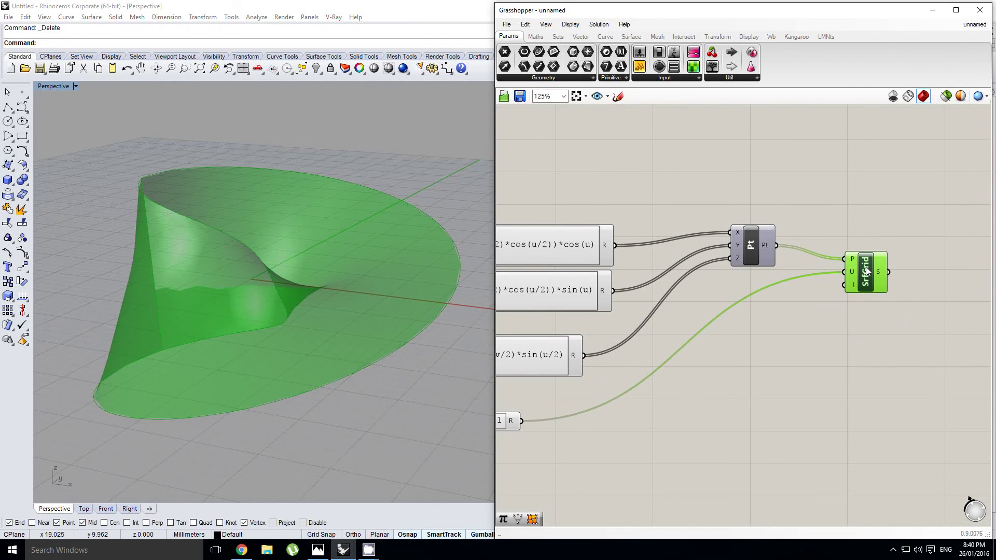
pyautogui.doubleClick(862, 382)
pyautogui.write('mesh from')
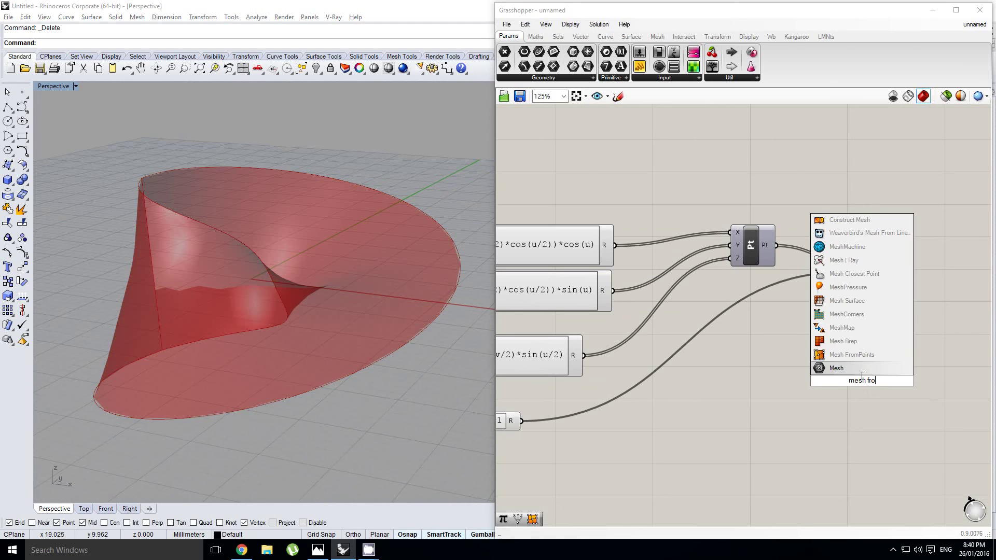
pyautogui.click(852, 355)
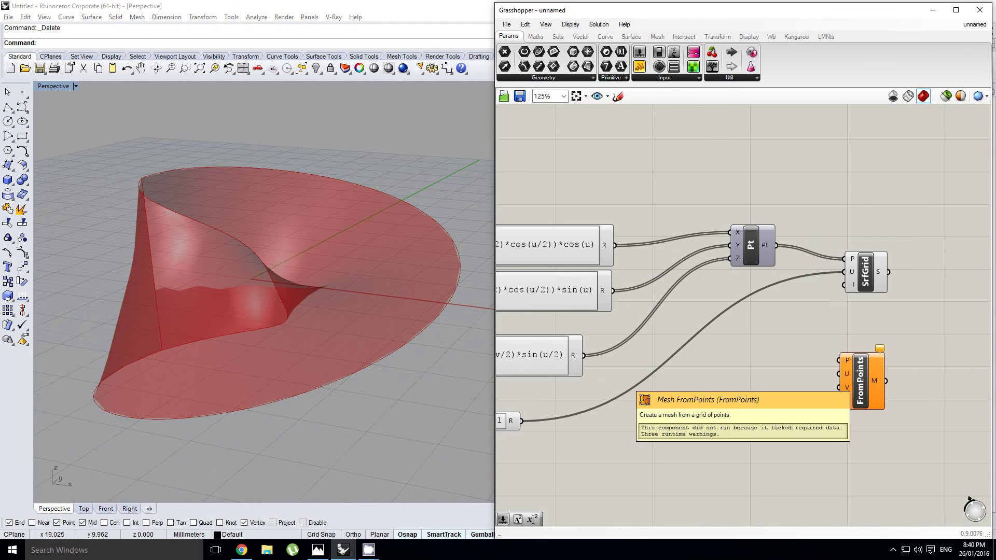
pyautogui.click(862, 358)
pyautogui.click(843, 307)
pyautogui.moveTo(773, 246); pyautogui.dragTo(840, 334)
# Duplicate the u+1 expression component directly beneath the original
pyautogui.moveTo(824, 332); pyautogui.dragTo(923, 268, button='right')
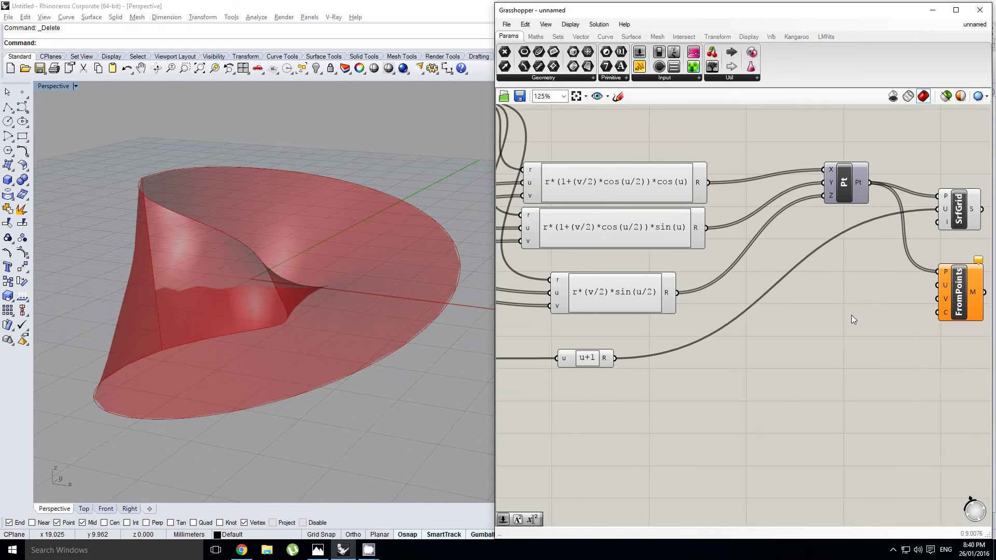
pyautogui.moveTo(793, 336); pyautogui.dragTo(863, 324, button='right')
pyautogui.moveTo(728, 345); pyautogui.dragTo(795, 331, button='right')
pyautogui.scroll(-1, 793, 332)
pyautogui.keyDown('alt'); pyautogui.moveTo(730, 334); pyautogui.dragTo(737, 348); pyautogui.keyUp('alt')
pyautogui.moveTo(701, 346); pyautogui.dragTo(750, 347, button='right')
pyautogui.click(802, 346)
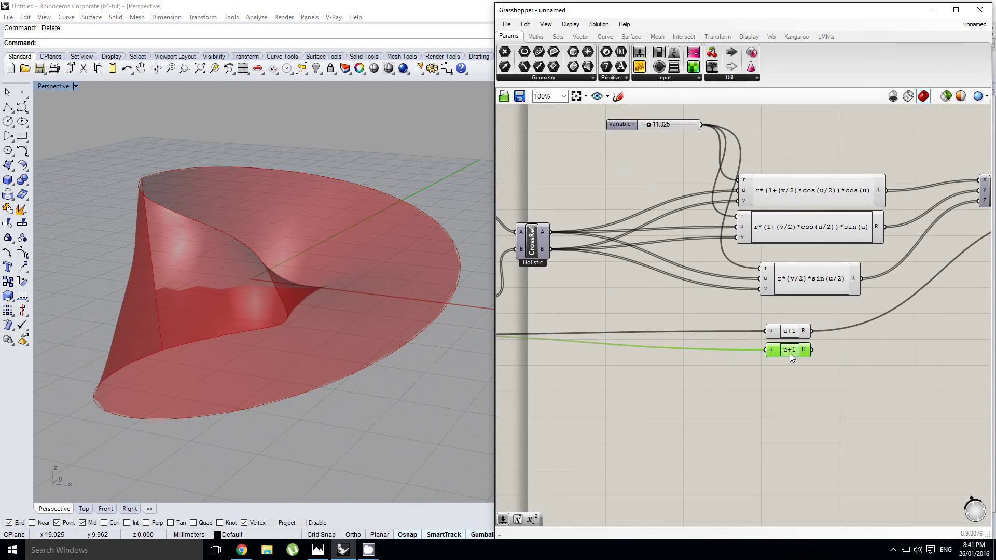
# Change the duplicated component's expression to v+1 and rename its input to v
pyautogui.scroll(8, 795, 357)
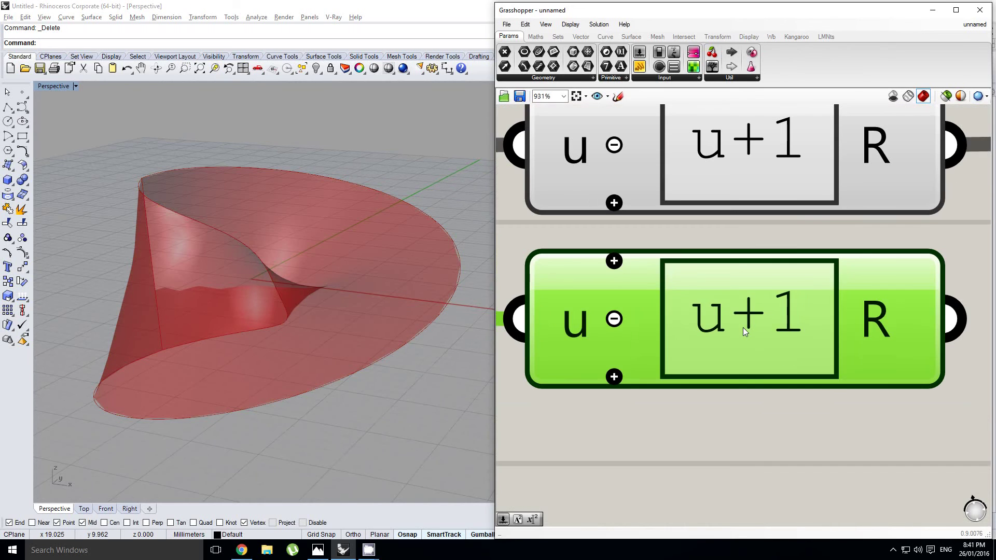
pyautogui.doubleClick(742, 328)
pyautogui.doubleClick(615, 337)
pyautogui.write('v+1')
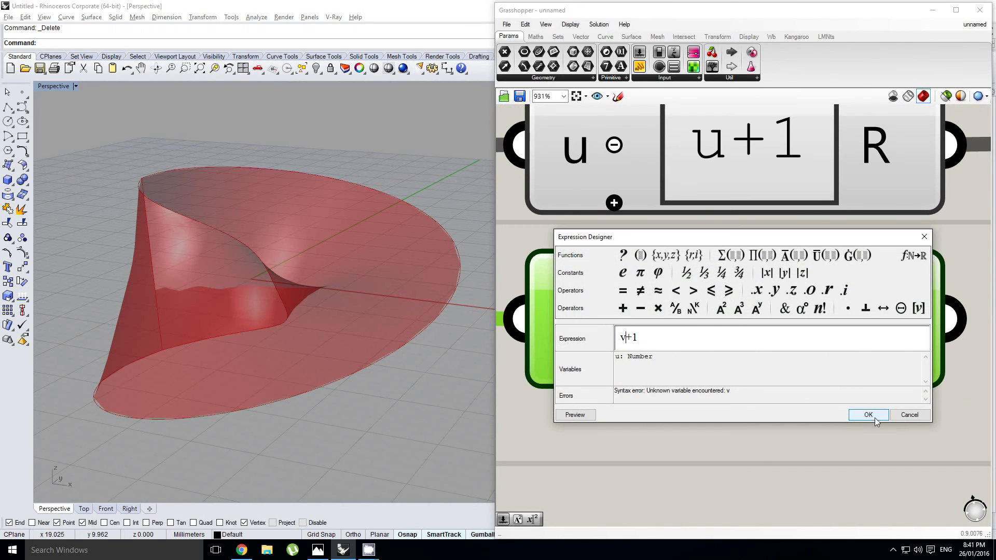
pyautogui.click(873, 416)
pyautogui.rightClick(601, 319)
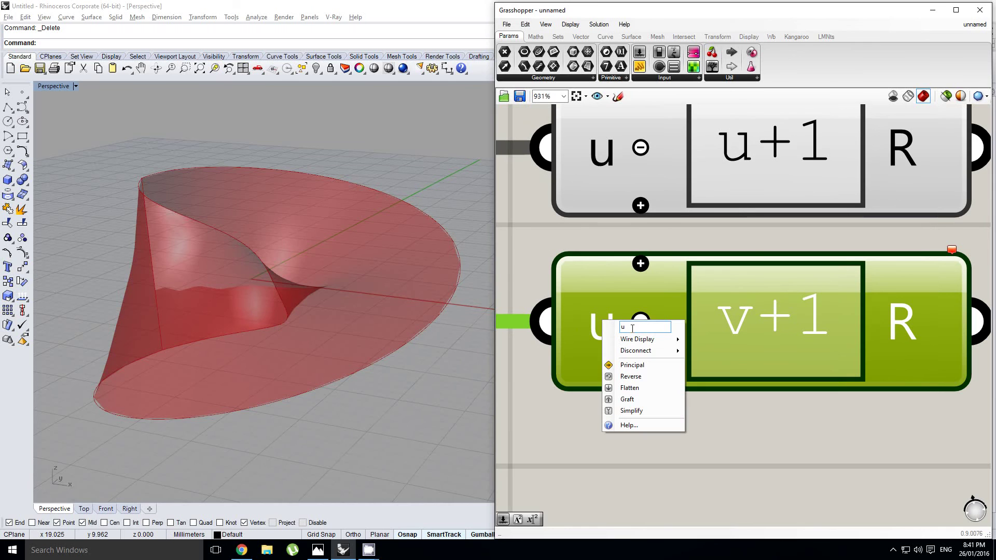
pyautogui.scroll(-10, 793, 390)
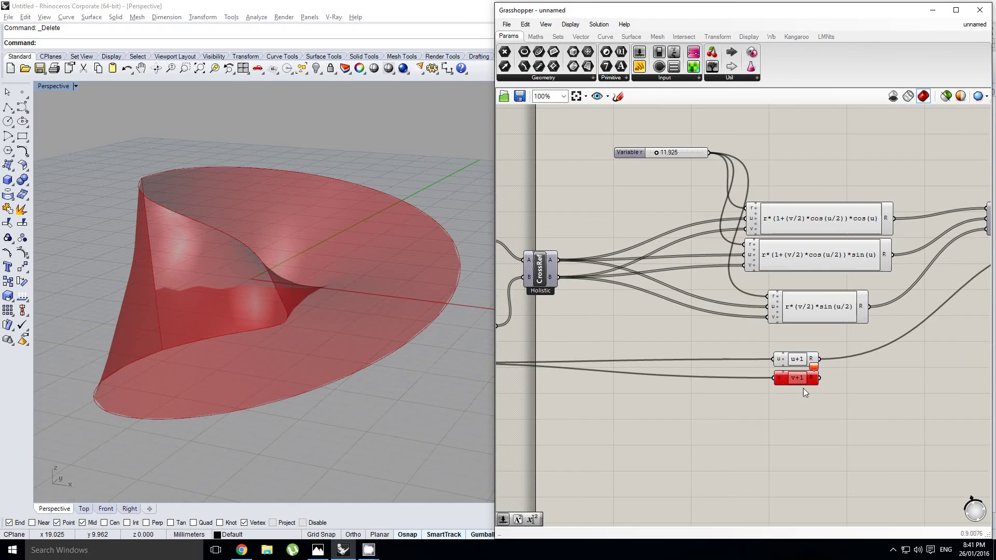
# Rewire the v+1 component's input to the v source, and connect u+1 and v+1 to the U and V inputs of FromPoints
pyautogui.moveTo(668, 349); pyautogui.dragTo(777, 335, button='right')
pyautogui.moveTo(600, 286); pyautogui.dragTo(891, 367)
pyautogui.moveTo(898, 371); pyautogui.dragTo(626, 351, button='right')
pyautogui.scroll(2, 647, 363)
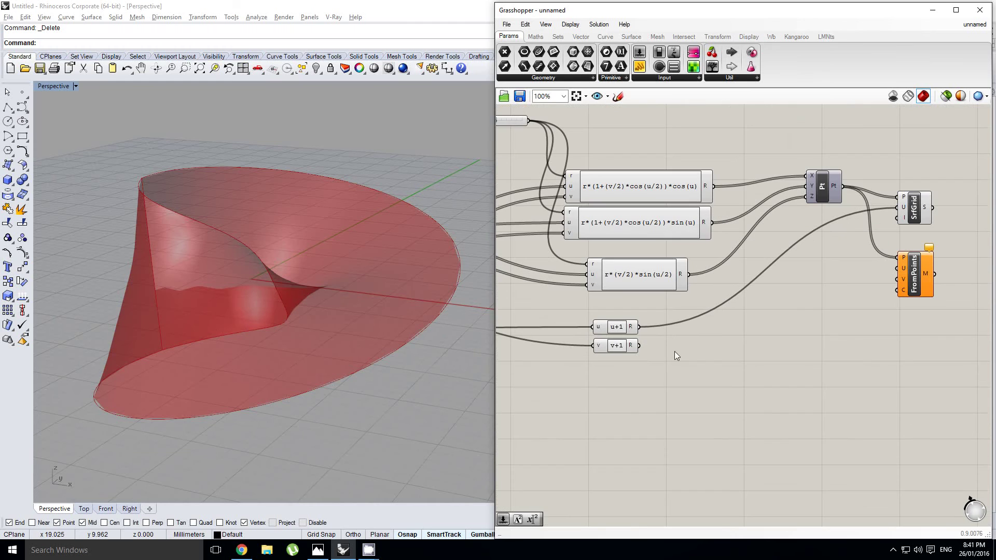
pyautogui.moveTo(640, 328); pyautogui.dragTo(898, 268)
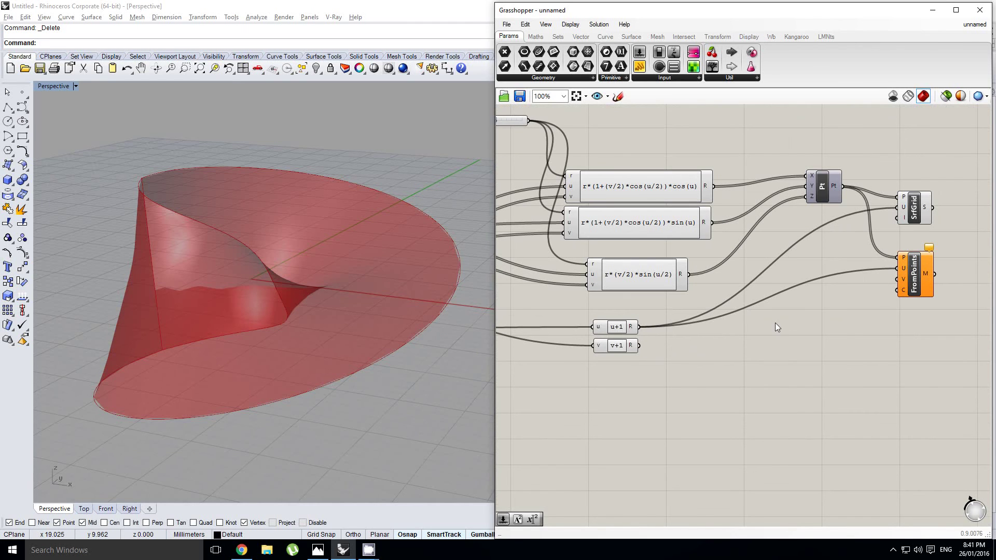
pyautogui.moveTo(639, 346); pyautogui.dragTo(897, 279)
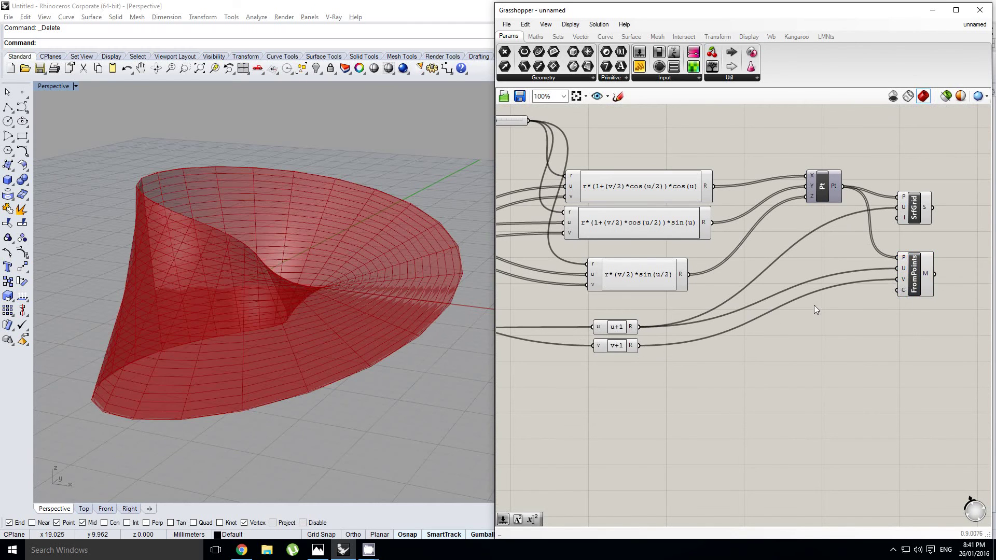
# Turn off the preview of SrfGrid and inspect the FromPoints mesh alone in the Rhino viewport
pyautogui.moveTo(813, 305); pyautogui.dragTo(814, 320, button='right')
pyautogui.click(915, 217)
pyautogui.middleClick(915, 214)
pyautogui.click(948, 185)
pyautogui.moveTo(357, 261); pyautogui.dragTo(318, 294, button='right')
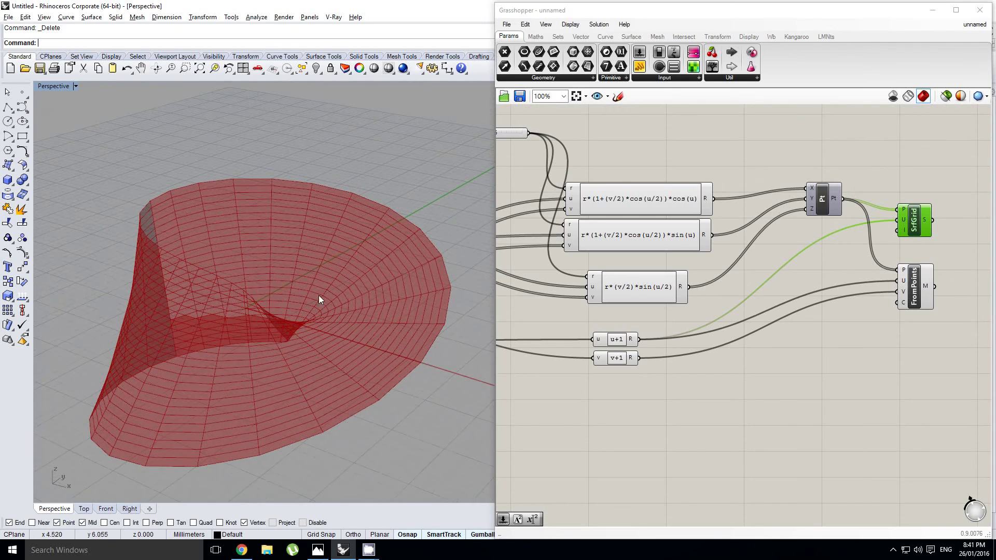
pyautogui.moveTo(753, 289); pyautogui.dragTo(701, 291, button='right')
# Bake the FromPoints mesh into the Rhino document and turn off the component's preview
pyautogui.click(867, 289)
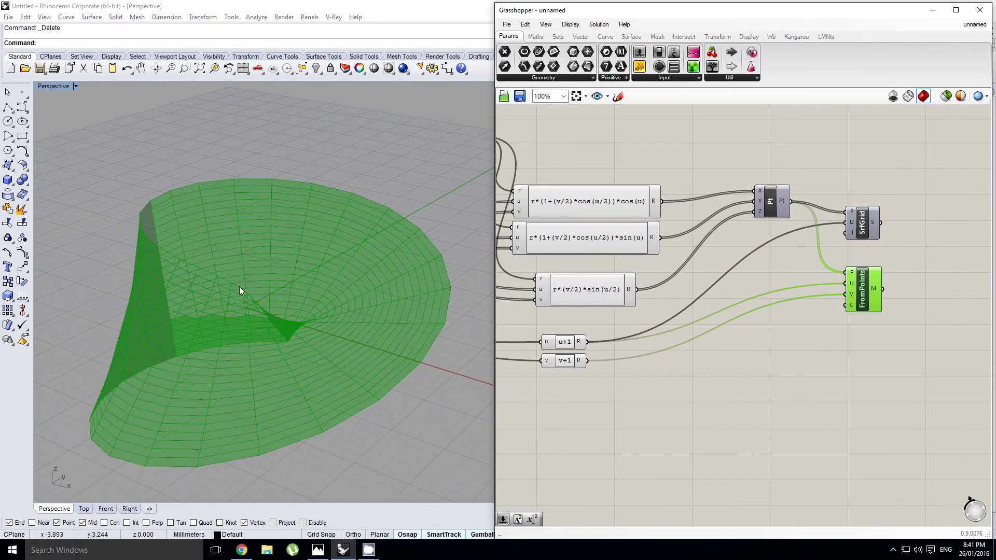
pyautogui.moveTo(238, 286); pyautogui.dragTo(290, 311, button='right')
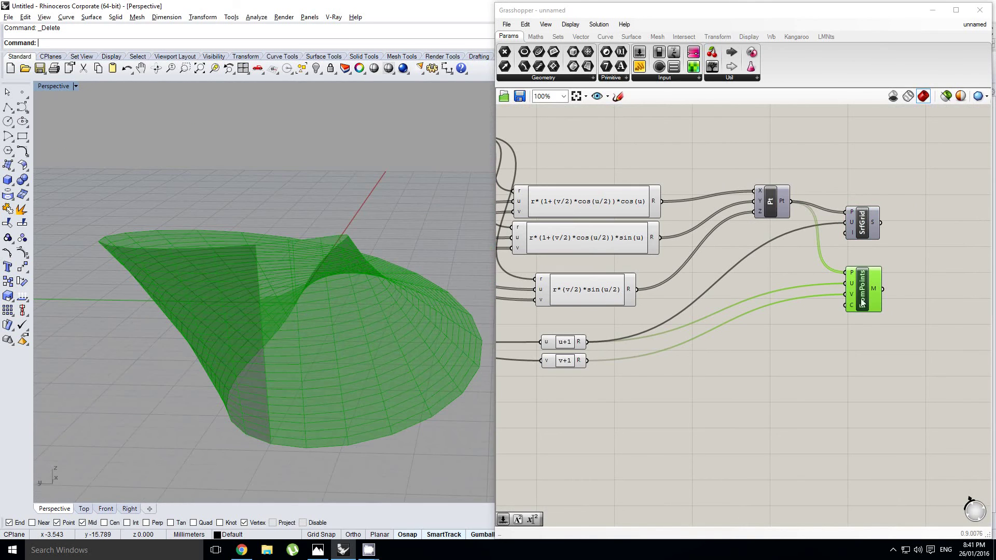
pyautogui.middleClick(863, 294)
pyautogui.click(883, 310)
pyautogui.middleClick(872, 289)
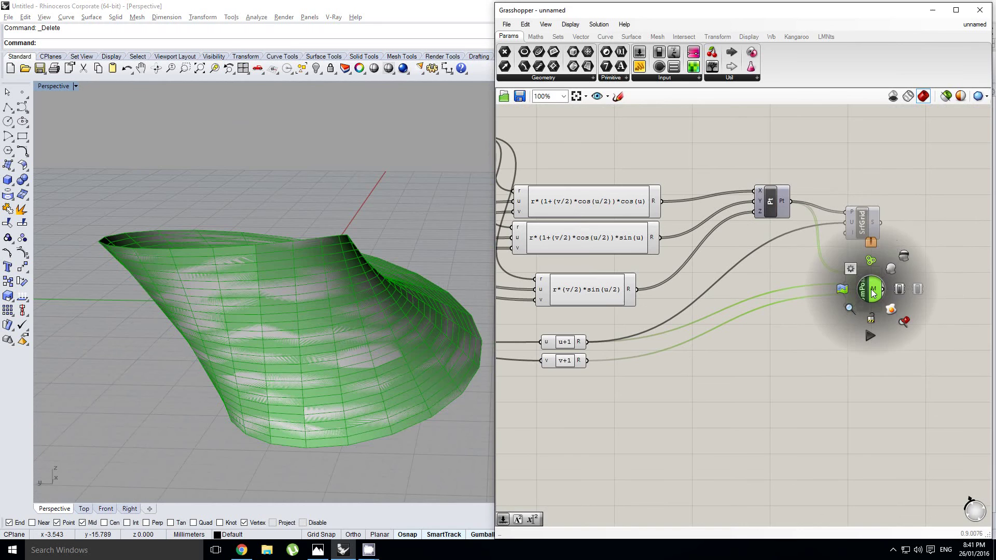
pyautogui.click(904, 255)
# Inspect and delete the baked Möbius mesh in Rhino, and turn the FromPoints preview back on
pyautogui.moveTo(371, 257); pyautogui.dragTo(334, 280, button='right')
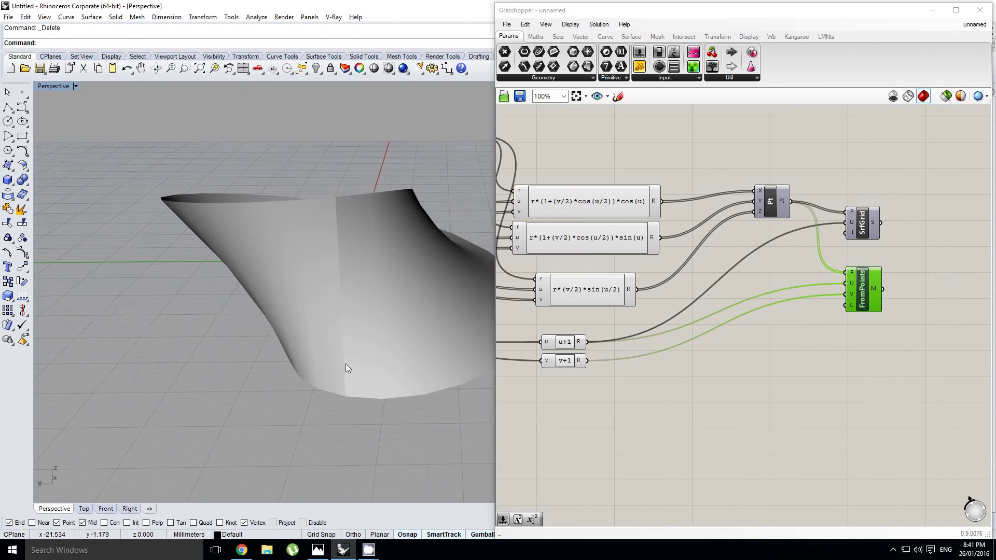
pyautogui.moveTo(349, 248); pyautogui.dragTo(316, 315, button='right')
pyautogui.click(294, 373)
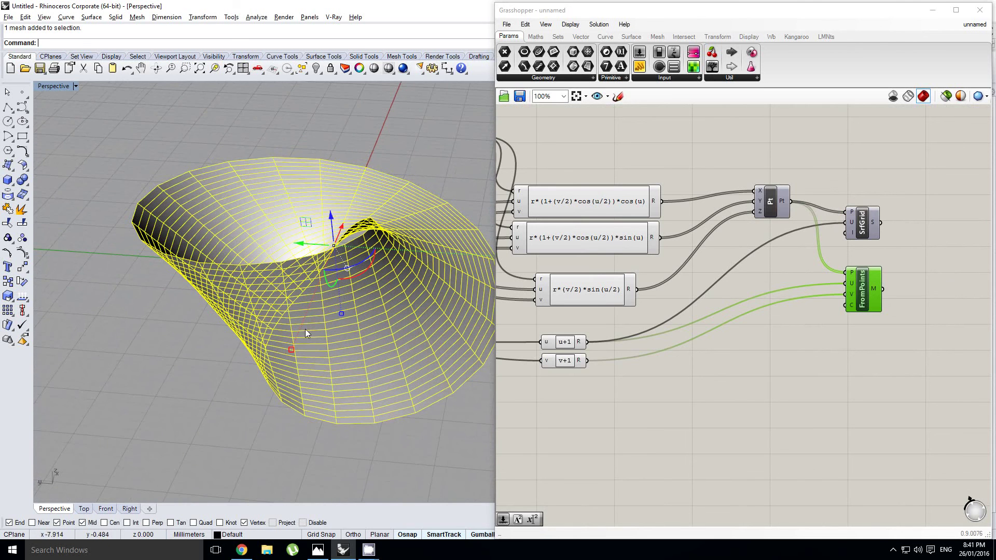
pyautogui.moveTo(754, 300); pyautogui.dragTo(699, 311, button='right')
pyautogui.moveTo(364, 307); pyautogui.dragTo(355, 306, button='right')
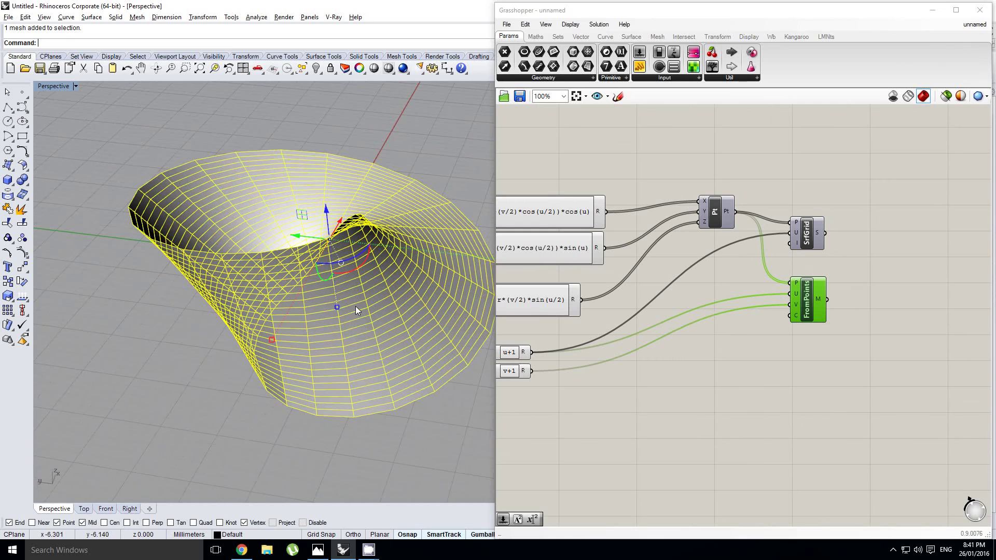
pyautogui.press('Delete')
pyautogui.middleClick(793, 296)
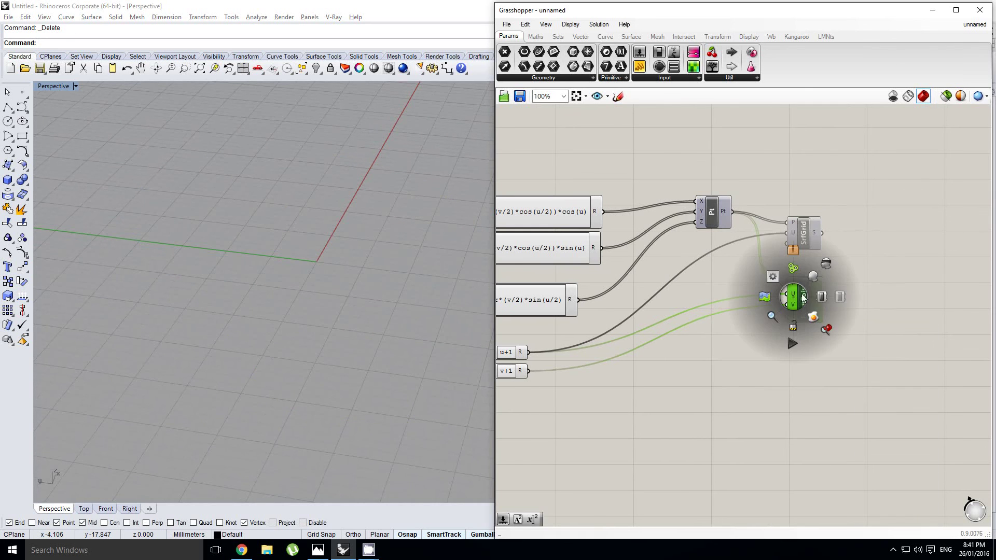
pyautogui.click(812, 276)
# Add a Face Normals component beside FromPoints and connect the mesh output to its M input
pyautogui.moveTo(908, 320); pyautogui.dragTo(887, 319, button='right')
pyautogui.doubleClick(898, 310)
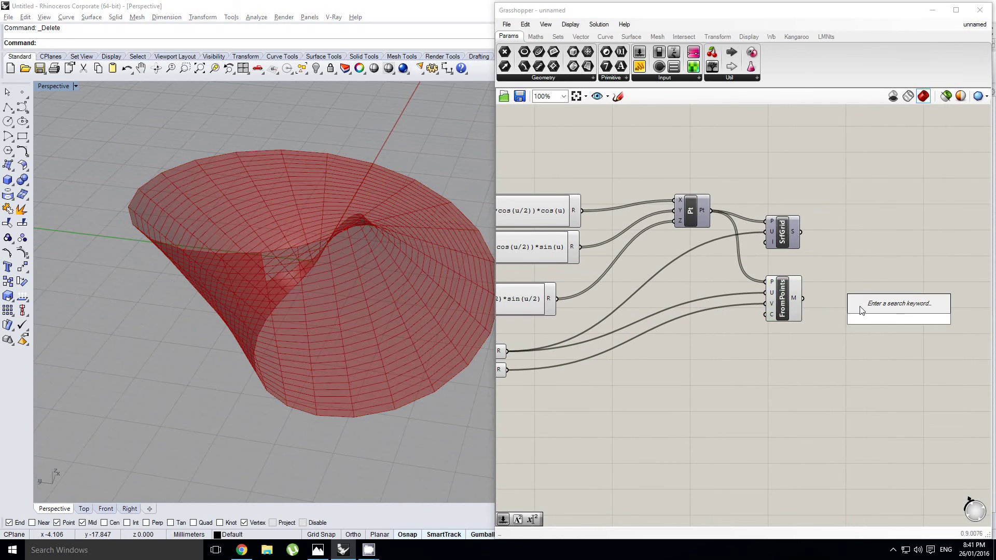
pyautogui.write('face normals')
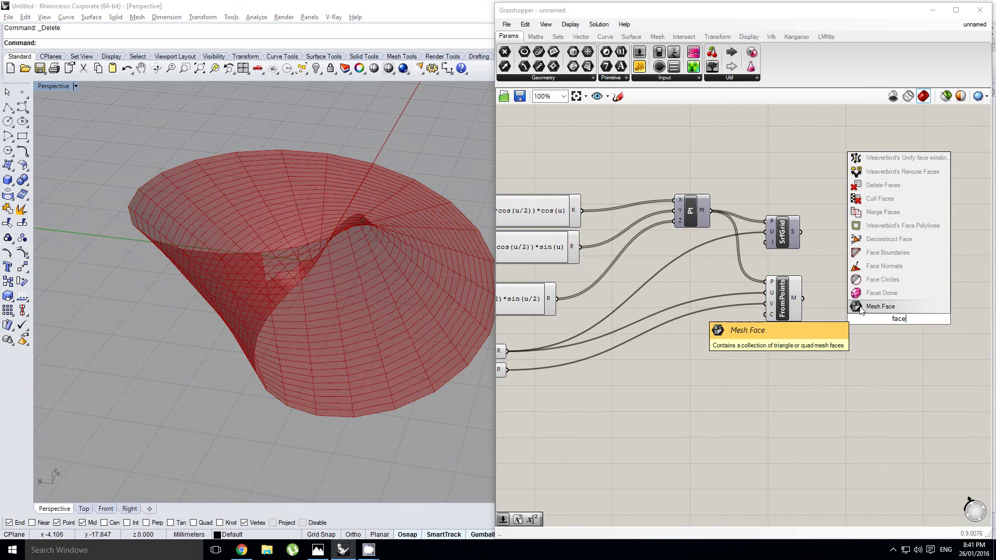
pyautogui.press('Return')
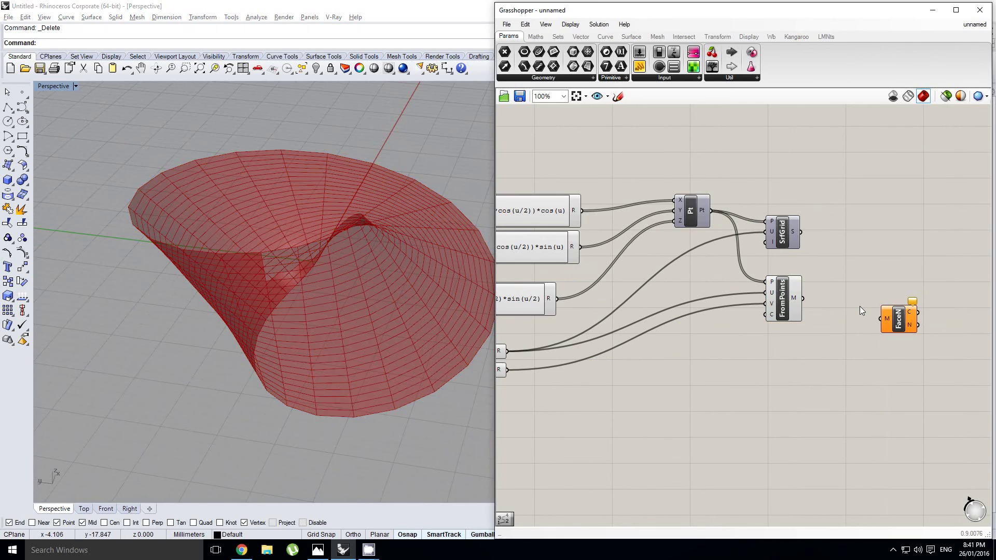
pyautogui.click(902, 319)
pyautogui.scroll(4, 854, 297)
pyautogui.moveTo(728, 299); pyautogui.dragTo(829, 303)
pyautogui.moveTo(829, 303); pyautogui.dragTo(667, 299, button='right')
# Add a Vector Display component and connect the Face Normals C output to its A input and N output to its V input
pyautogui.doubleClick(823, 291)
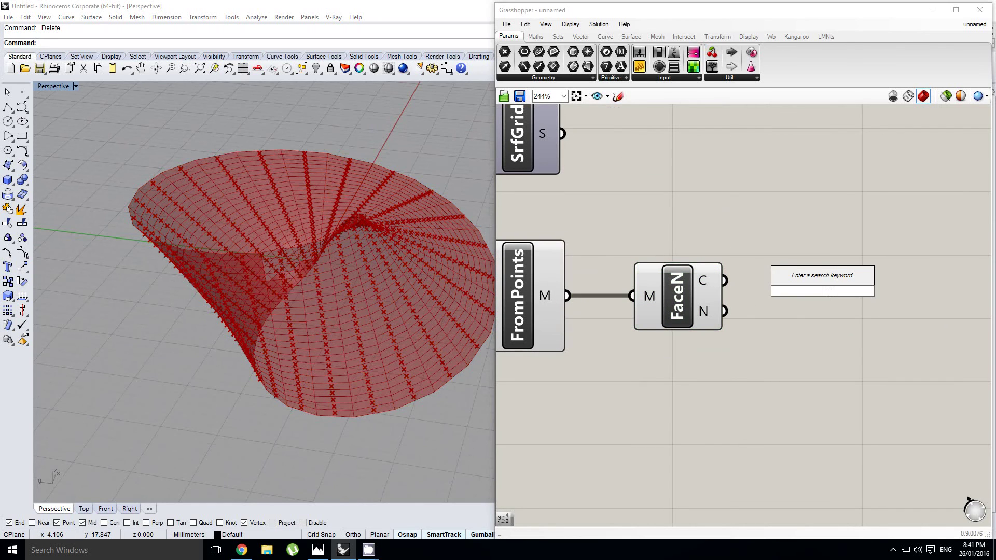
pyautogui.write('vector di')
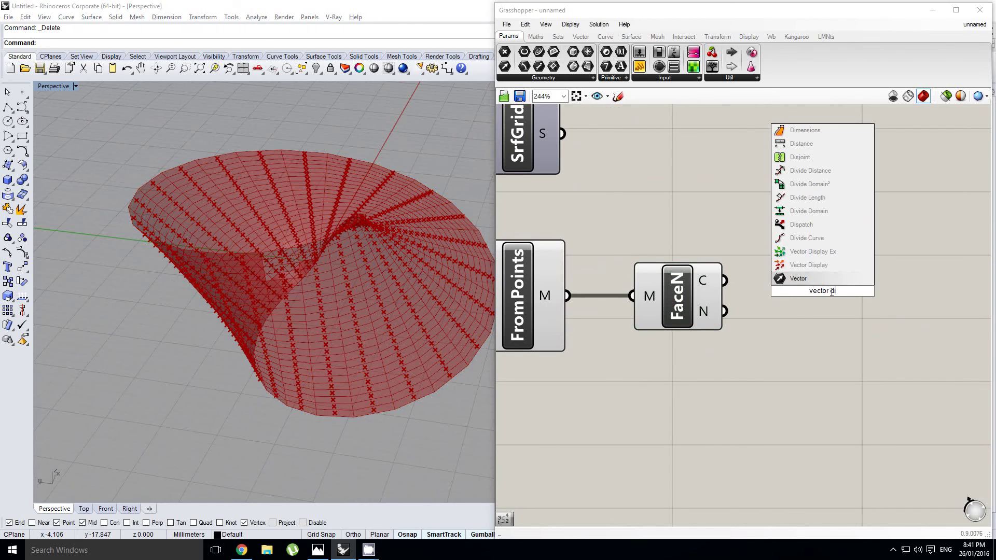
pyautogui.press('Up')
pyautogui.press('Return')
pyautogui.scroll(1, 832, 292)
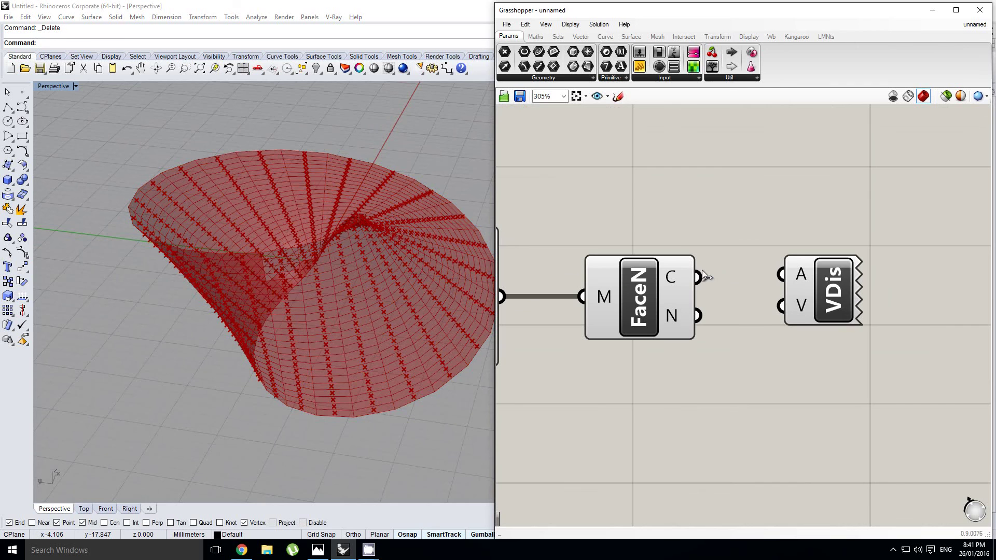
pyautogui.moveTo(698, 277); pyautogui.dragTo(781, 275)
pyautogui.moveTo(700, 314); pyautogui.dragTo(811, 300)
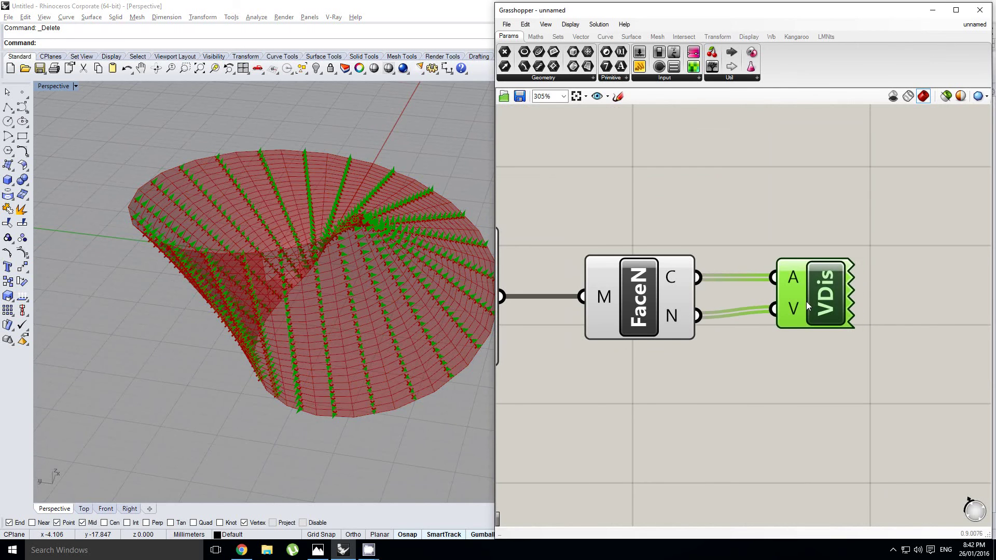
# Turn off the preview of the Face Normals component
pyautogui.moveTo(671, 306); pyautogui.dragTo(821, 305, button='right')
pyautogui.moveTo(799, 400); pyautogui.dragTo(705, 248)
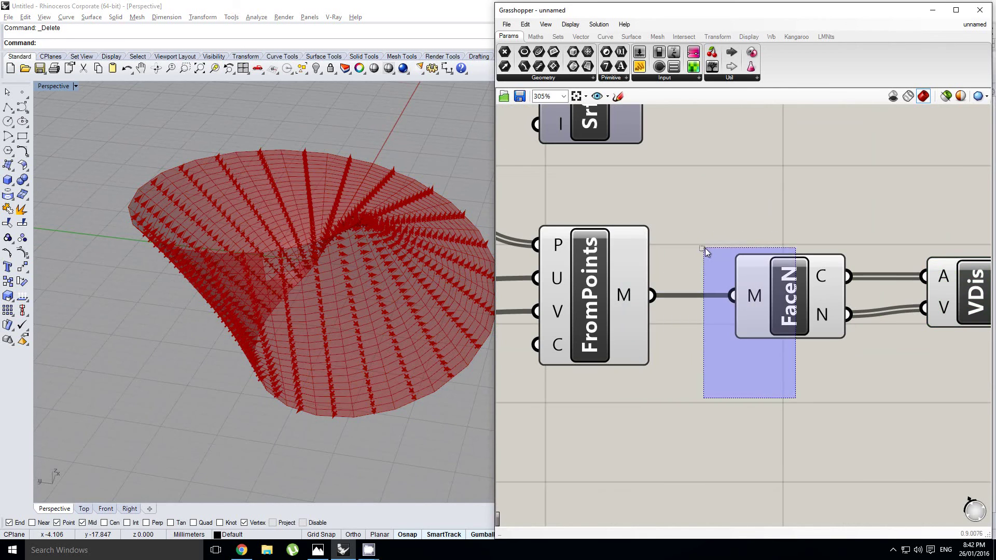
pyautogui.middleClick(708, 247)
# Examine the direction of the displayed face normals around the Möbius mesh in the Rhino viewport
pyautogui.moveTo(384, 267); pyautogui.dragTo(258, 332, button='right')
pyautogui.scroll(6, 312, 244)
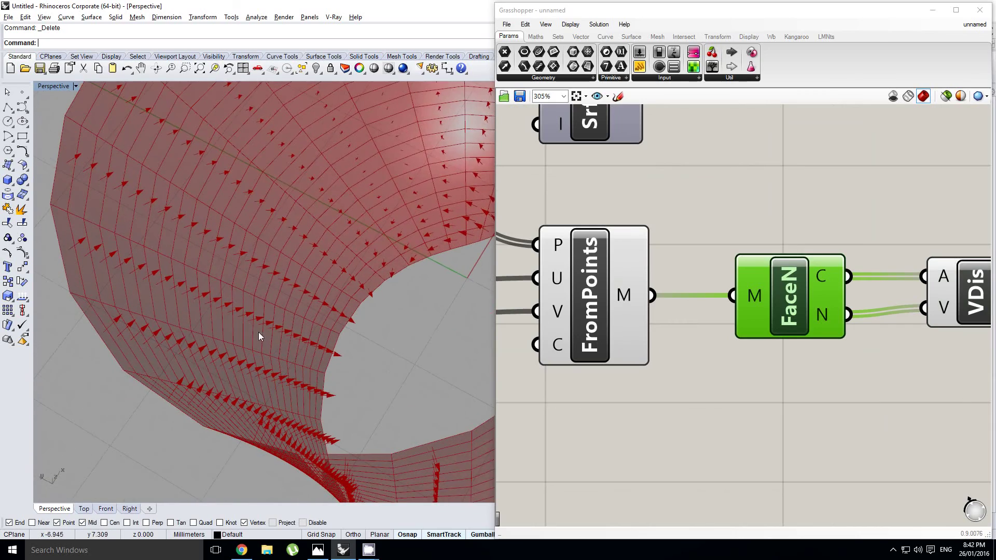
pyautogui.moveTo(238, 381); pyautogui.dragTo(287, 176, button='right')
pyautogui.keyDown('shift'); pyautogui.moveTo(380, 150); pyautogui.dragTo(384, 248, button='right'); pyautogui.keyUp('shift')
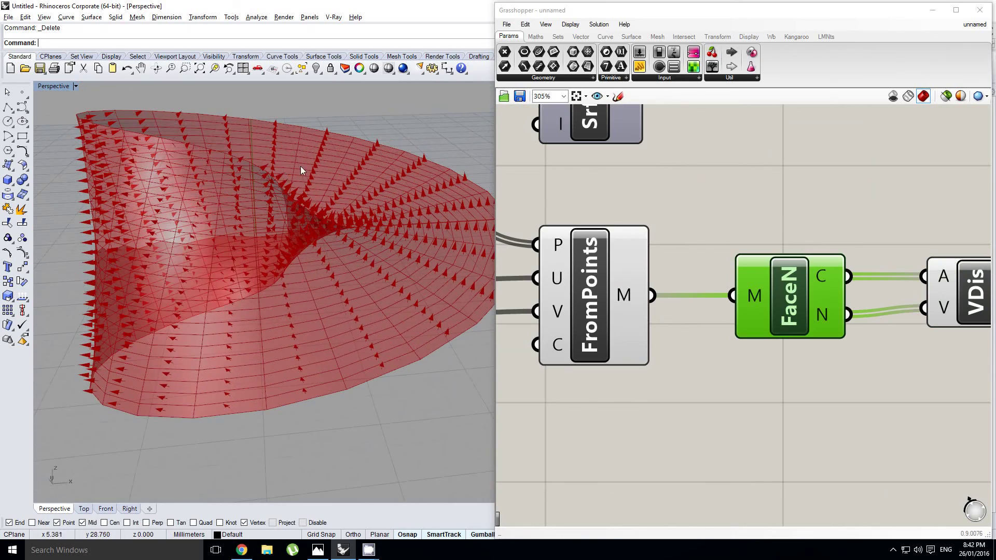
pyautogui.moveTo(404, 201); pyautogui.dragTo(245, 249, button='right')
pyautogui.scroll(2, 269, 300)
pyautogui.scroll(2, 241, 331)
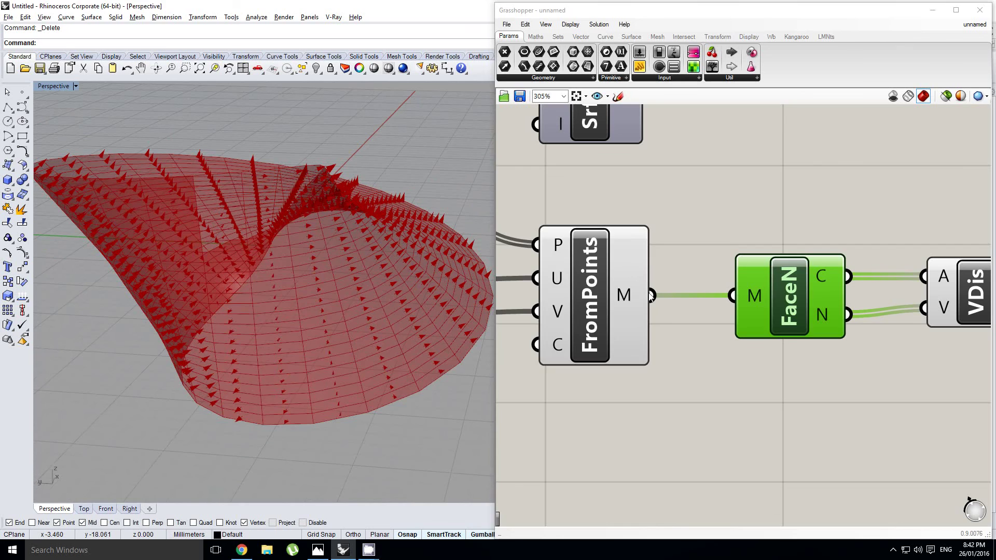
# Bake the mesh from the FromPoints component and turn off that component's preview
pyautogui.click(578, 285)
pyautogui.middleClick(579, 285)
pyautogui.click(597, 307)
pyautogui.middleClick(598, 270)
pyautogui.click(618, 234)
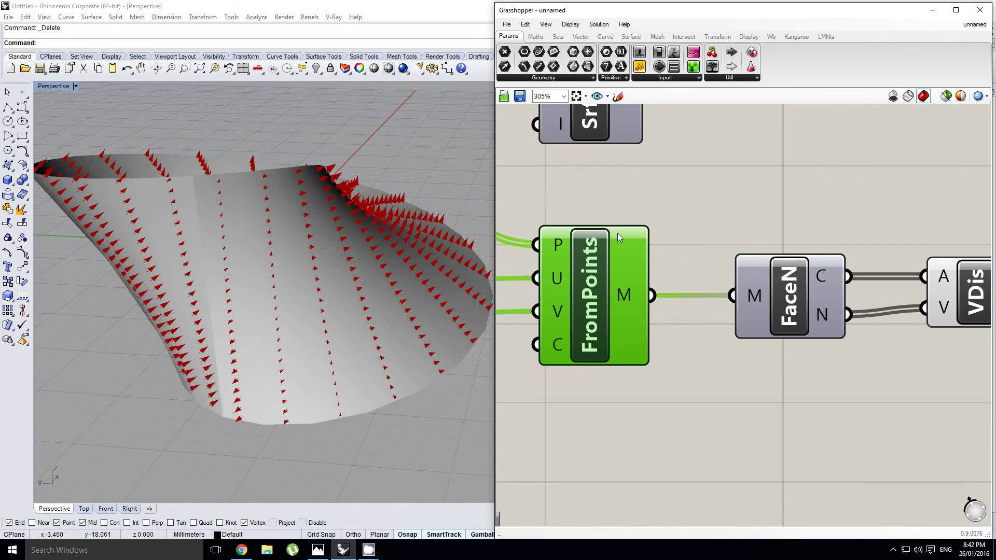
# Examine the baked mesh's shading and normal directions around the seam of the Möbius strip
pyautogui.moveTo(324, 217); pyautogui.dragTo(329, 314, button='right')
pyautogui.scroll(5, 326, 311)
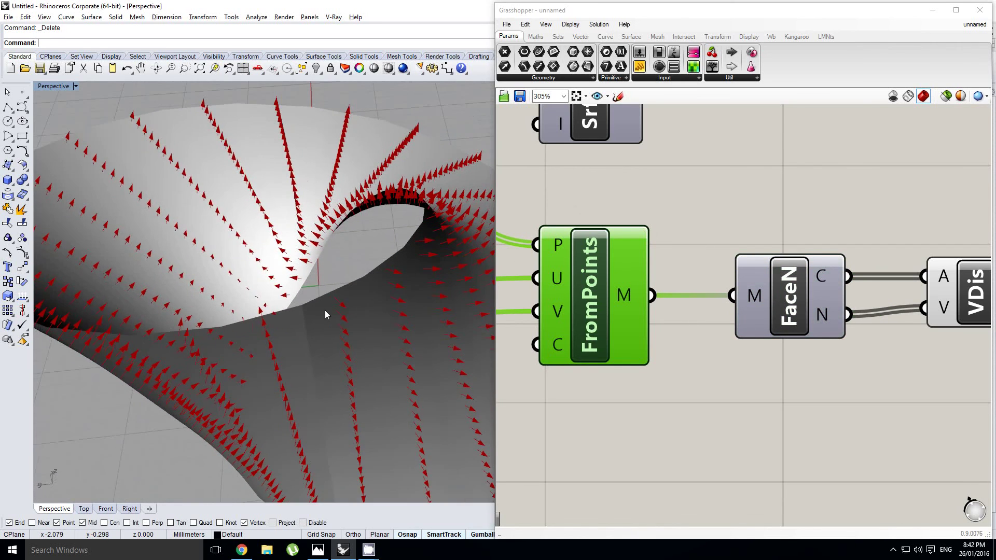
pyautogui.scroll(4, 326, 316)
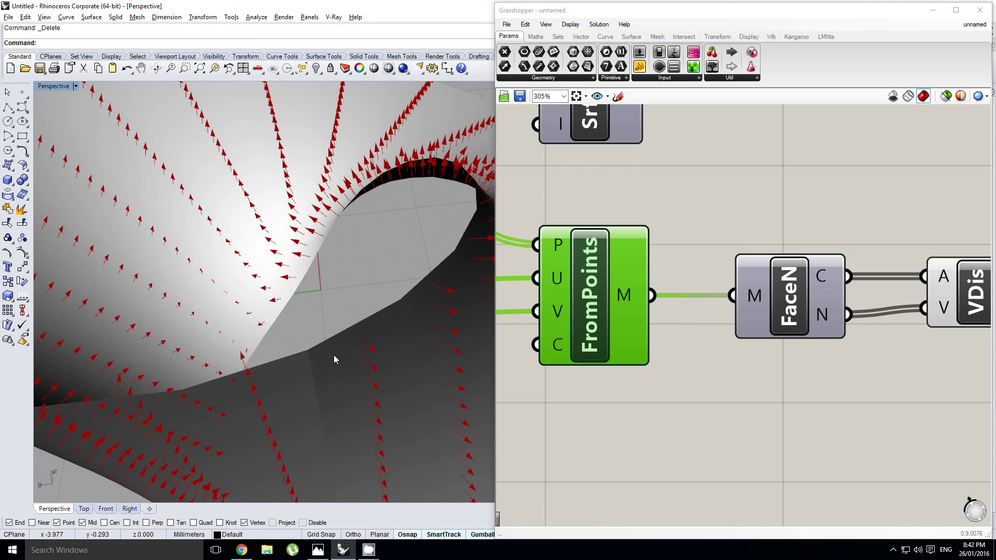
pyautogui.scroll(-8, 256, 370)
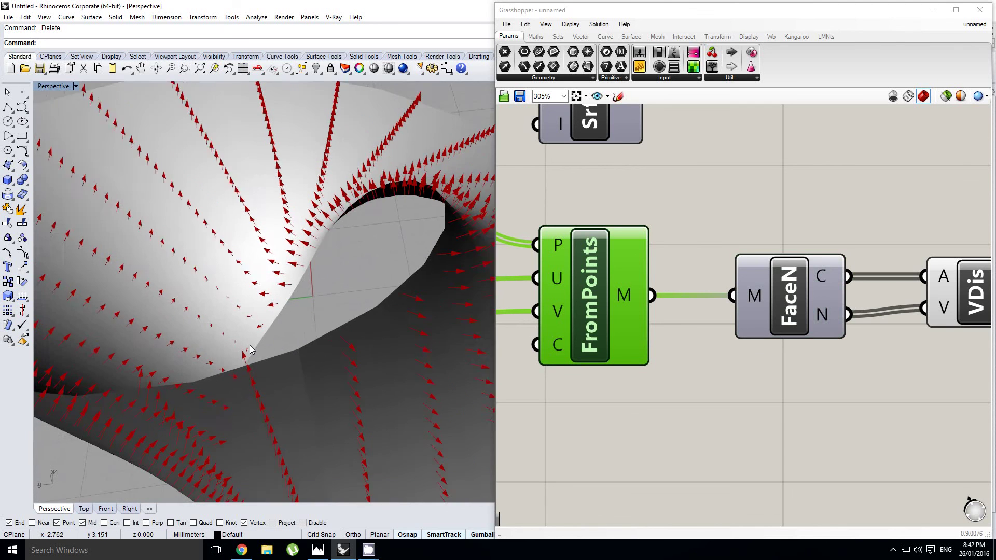
pyautogui.moveTo(328, 338); pyautogui.dragTo(329, 297, button='right')
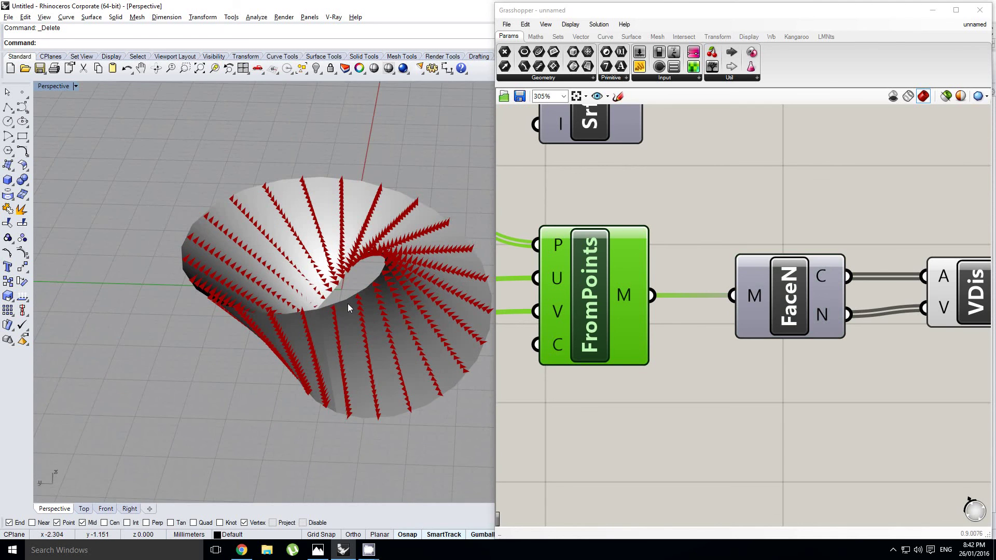
pyautogui.scroll(-2, 348, 304)
pyautogui.keyDown('shift'); pyautogui.moveTo(388, 285); pyautogui.dragTo(349, 298, button='right'); pyautogui.keyUp('shift')
# Zoom to the baked Möbius mesh in Rhino, check it, and delete it
pyautogui.click(334, 316)
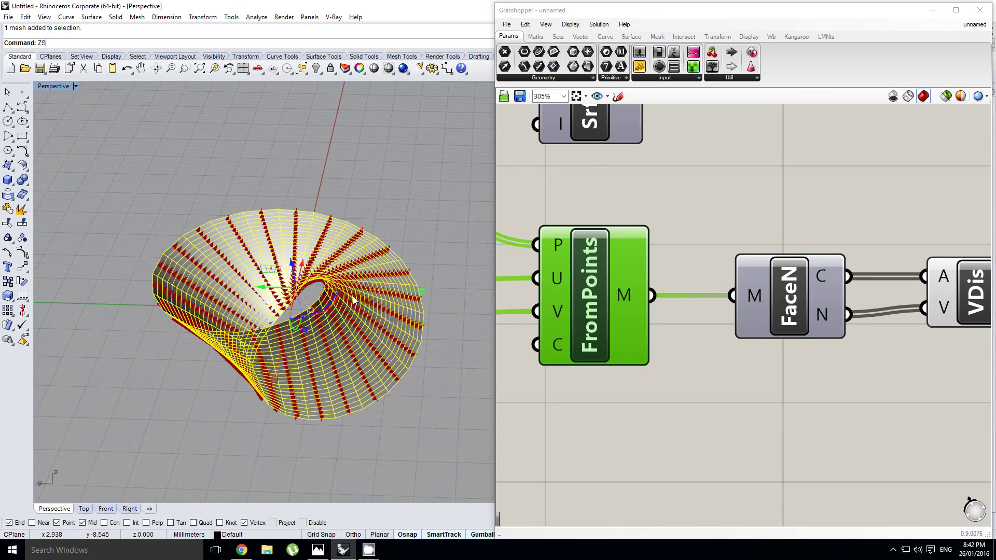
pyautogui.press('Return')
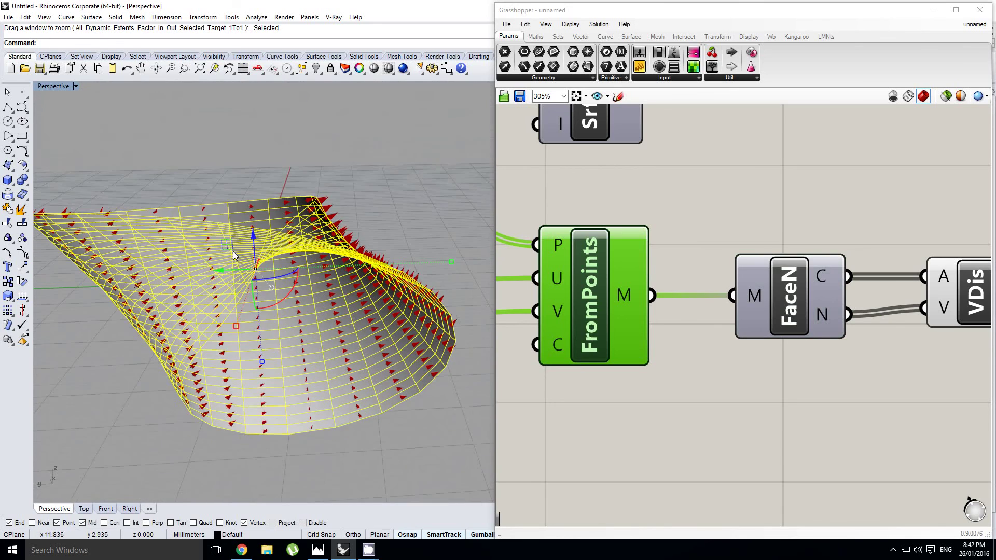
pyautogui.click(365, 167)
pyautogui.keyDown('shift'); pyautogui.moveTo(368, 213); pyautogui.dragTo(365, 248, button='right'); pyautogui.keyUp('shift')
pyautogui.click(330, 241)
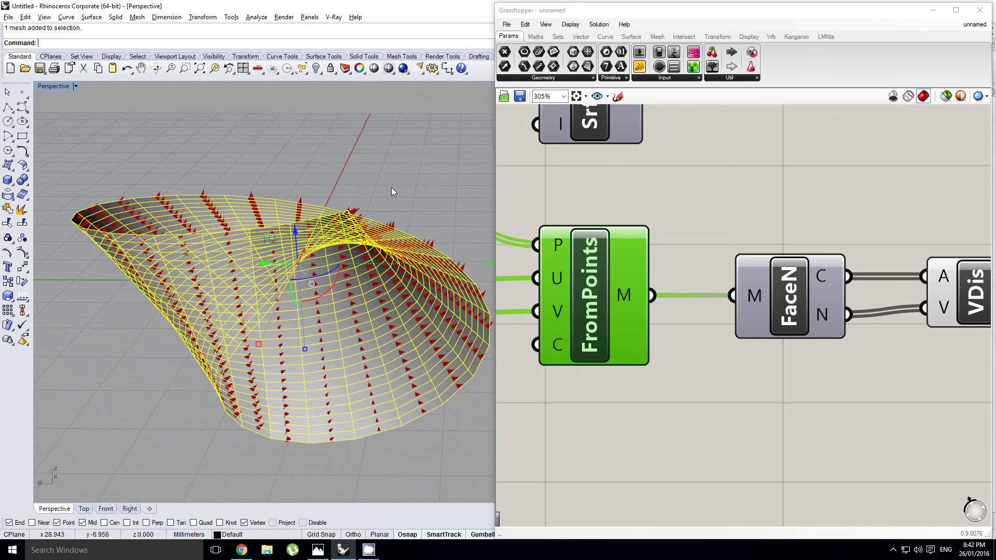
pyautogui.press('Delete')
# Add a Mesh WeldVertices component below Face Normals and connect the FromPoints mesh output to its M input
pyautogui.scroll(-1, 858, 284)
pyautogui.moveTo(858, 284); pyautogui.dragTo(699, 280, button='right')
pyautogui.rightClick(731, 282)
pyautogui.moveTo(702, 340); pyautogui.dragTo(792, 288, button='right')
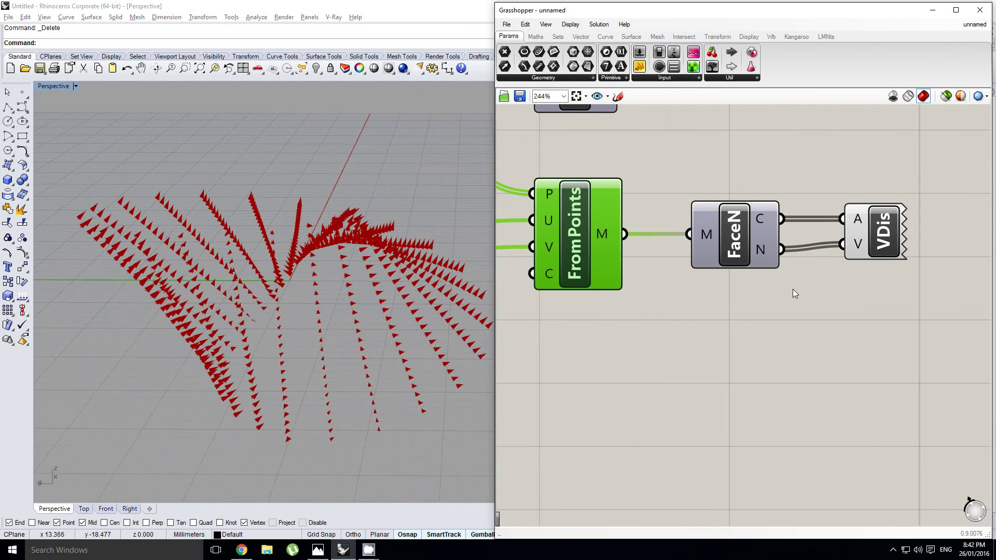
pyautogui.doubleClick(781, 326)
pyautogui.write('weld ver')
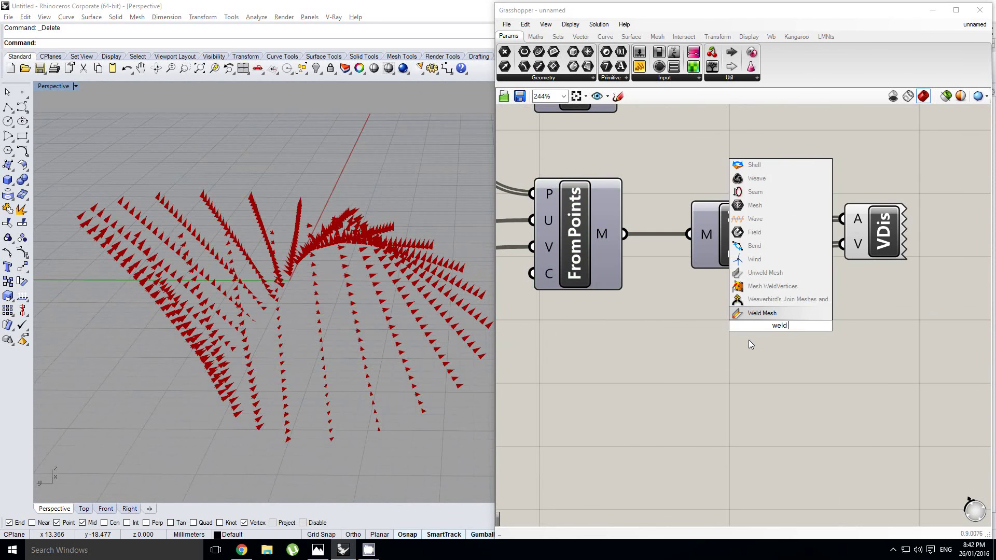
pyautogui.press('Up')
pyautogui.press('Up')
pyautogui.press('Return')
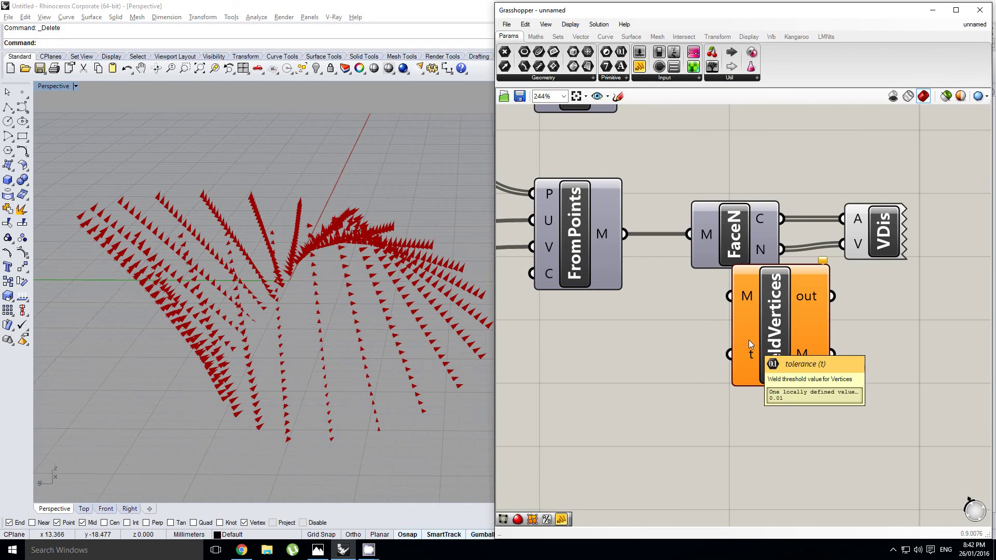
pyautogui.moveTo(624, 234); pyautogui.dragTo(705, 323)
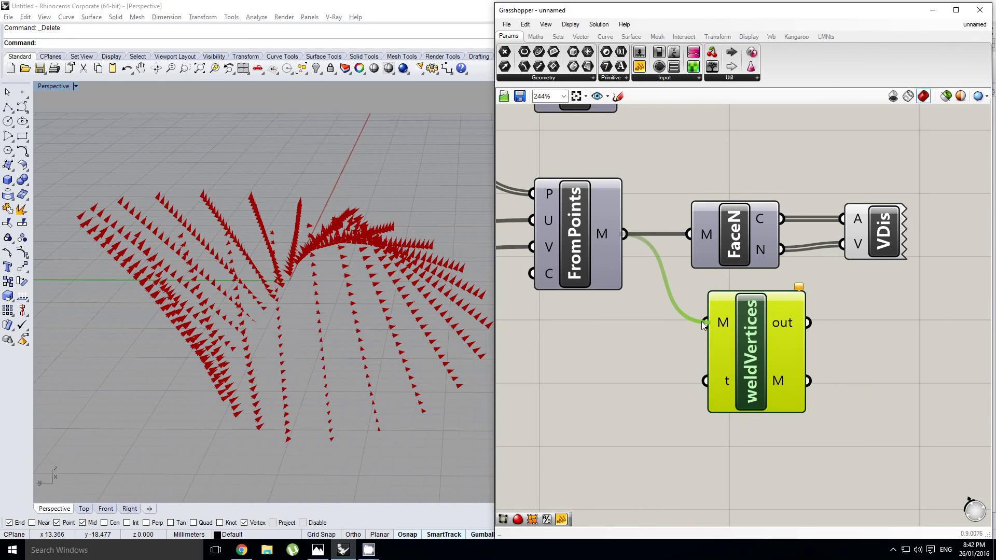
# Bake the welded mesh from the weldVertices component and turn off that component's preview
pyautogui.middleClick(756, 340)
pyautogui.click(773, 355)
pyautogui.middleClick(765, 344)
pyautogui.click(798, 306)
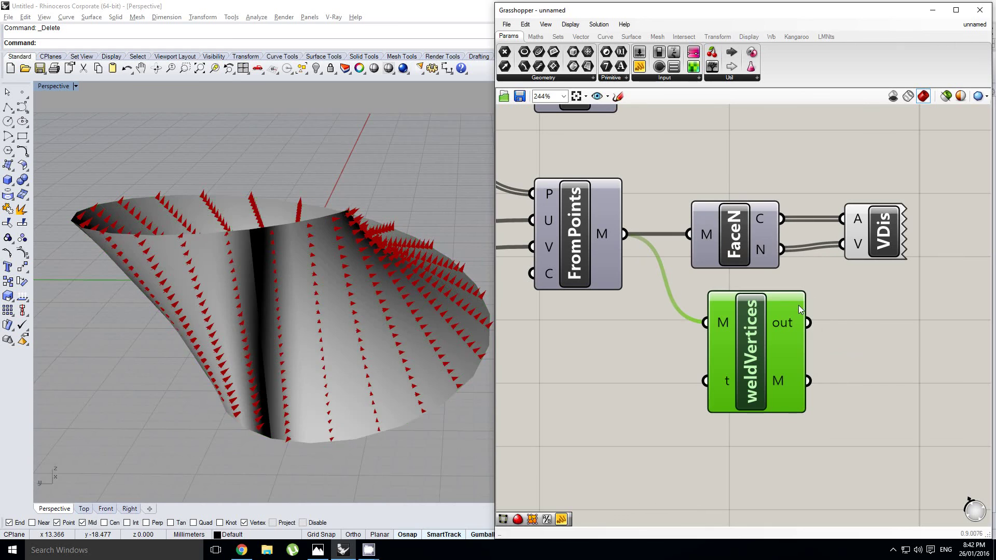
# Examine the shading and normals along the seam of the baked welded mesh
pyautogui.moveTo(245, 320); pyautogui.dragTo(283, 279, button='right')
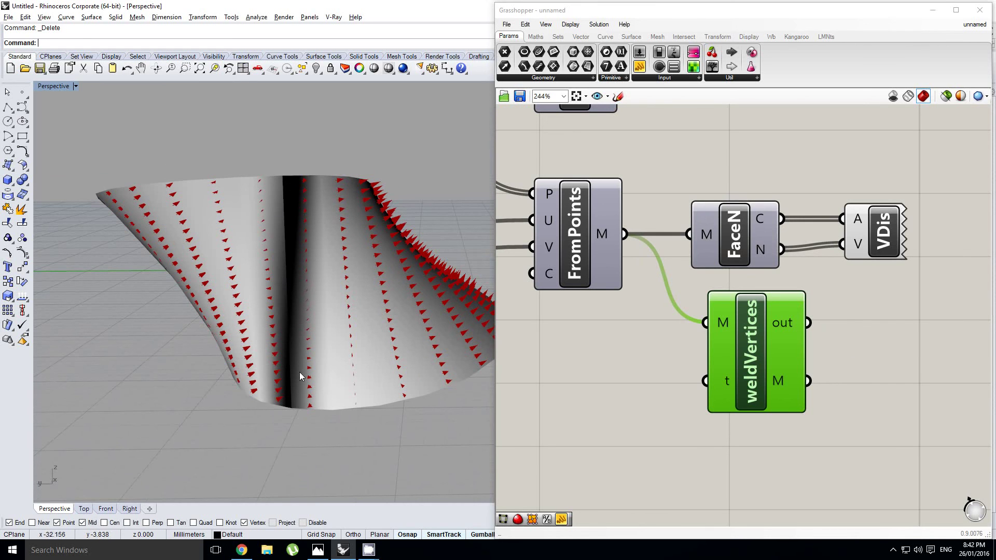
pyautogui.moveTo(310, 216); pyautogui.dragTo(332, 310, button='right')
pyautogui.scroll(2, 289, 322)
pyautogui.scroll(2, 332, 310)
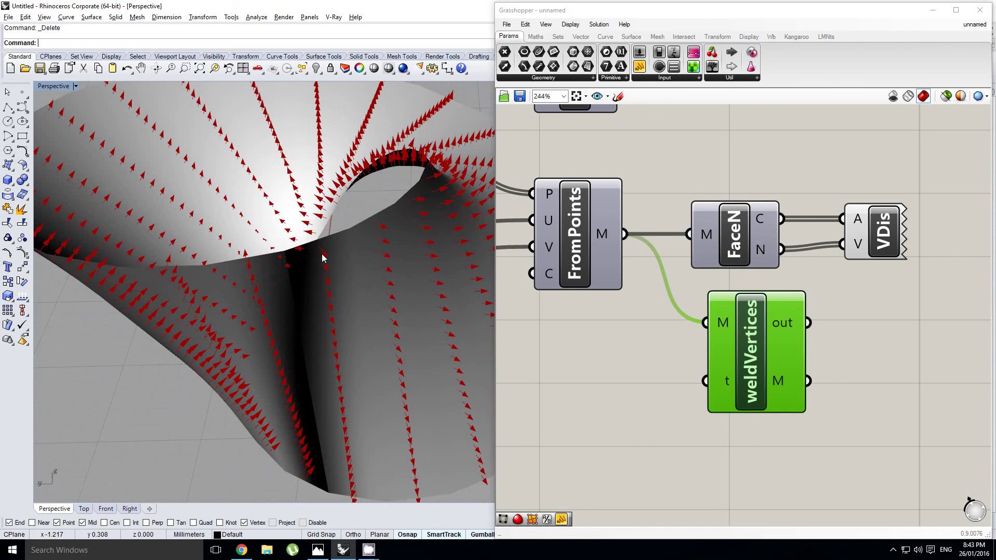
pyautogui.moveTo(306, 300); pyautogui.dragTo(318, 275, button='right')
pyautogui.scroll(6, 316, 280)
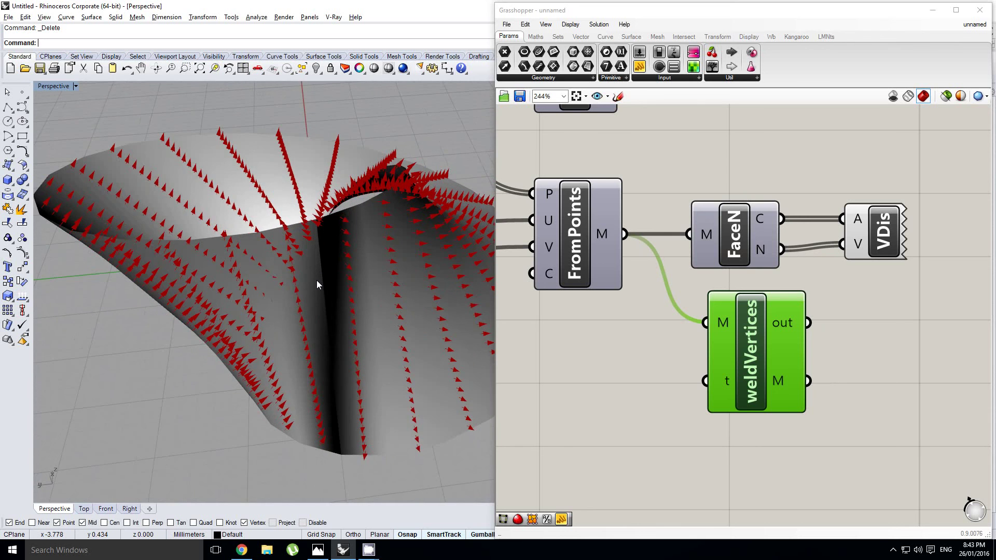
pyautogui.scroll(-8, 327, 300)
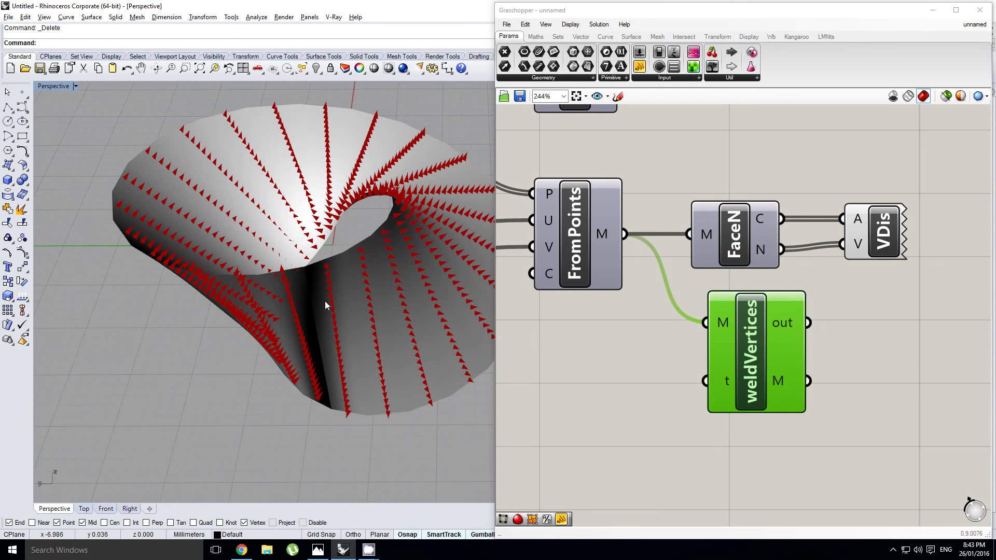
pyautogui.keyDown('shift'); pyautogui.moveTo(322, 301); pyautogui.dragTo(327, 298, button='right'); pyautogui.keyUp('shift')
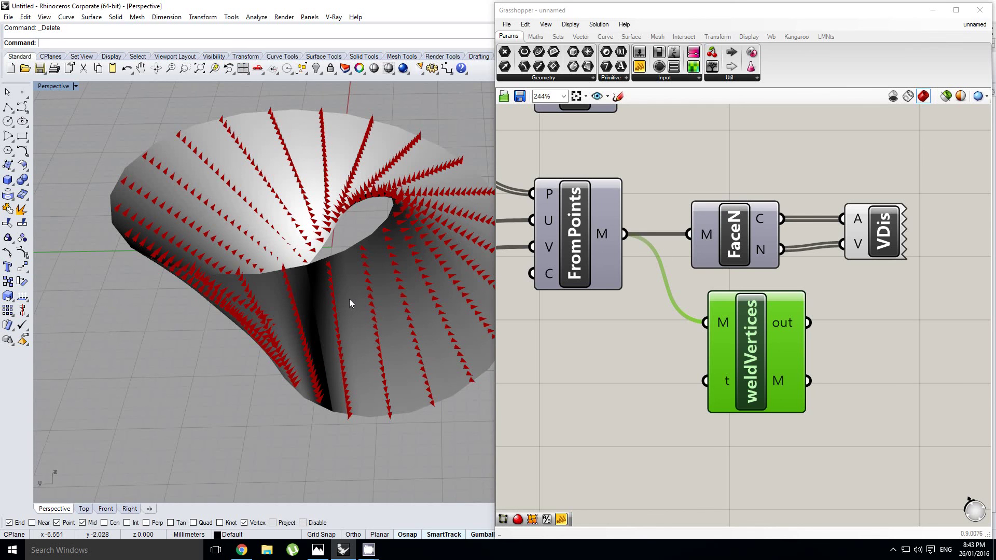
# Select the baked welded mesh in Rhino and examine its face grid around the central opening and seam
pyautogui.click(349, 299)
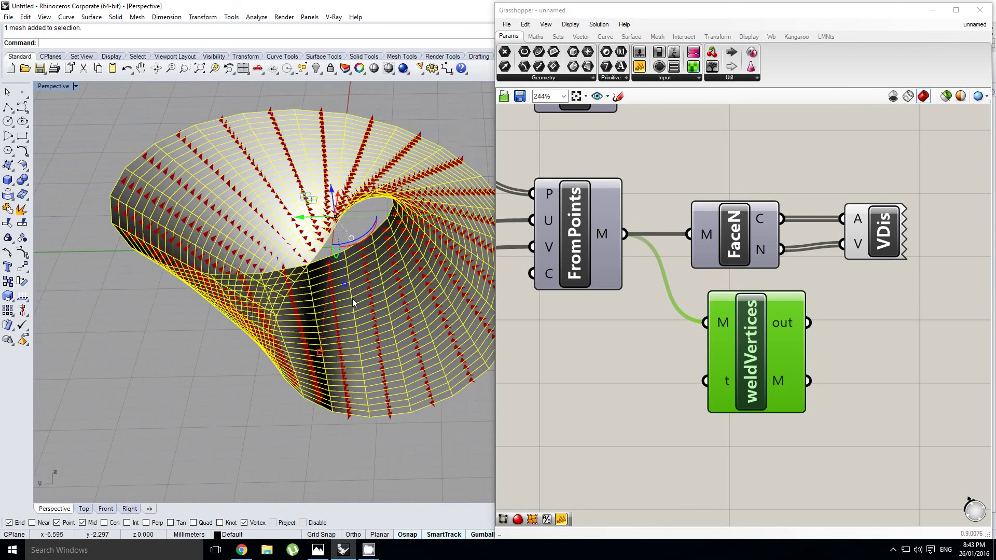
pyautogui.moveTo(353, 298); pyautogui.dragTo(339, 281, button='right')
pyautogui.scroll(5, 337, 303)
pyautogui.scroll(-5, 335, 302)
pyautogui.scroll(5, 348, 275)
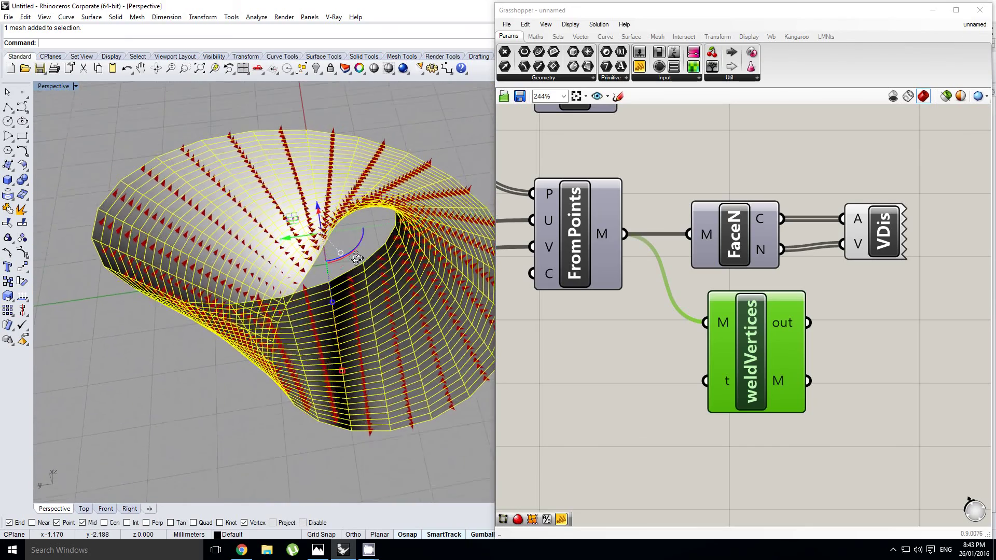
pyautogui.moveTo(359, 257); pyautogui.dragTo(344, 285, button='right')
pyautogui.scroll(-5, 356, 280)
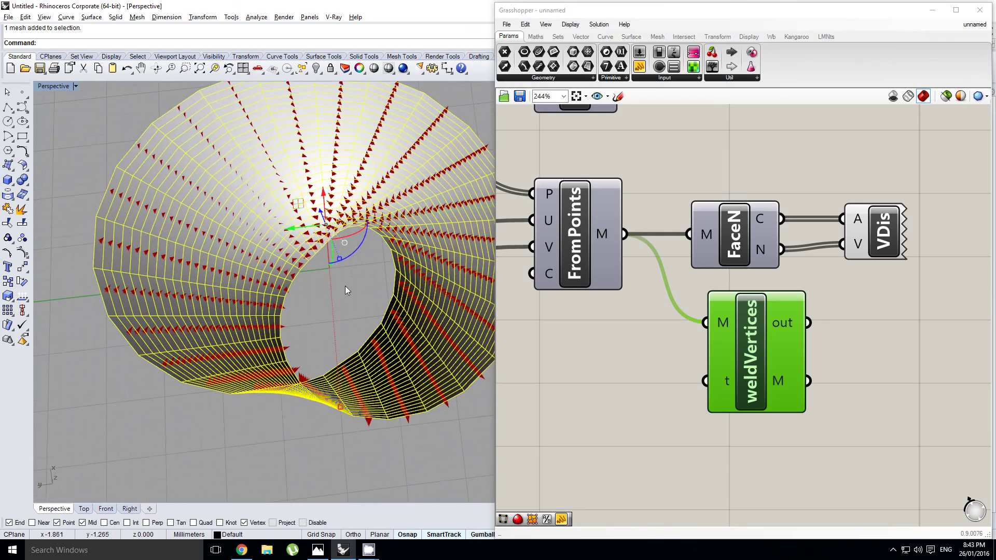
pyautogui.scroll(-4, 346, 314)
pyautogui.scroll(4, 343, 329)
pyautogui.moveTo(347, 319); pyautogui.dragTo(365, 282, button='right')
pyautogui.scroll(-5, 767, 297)
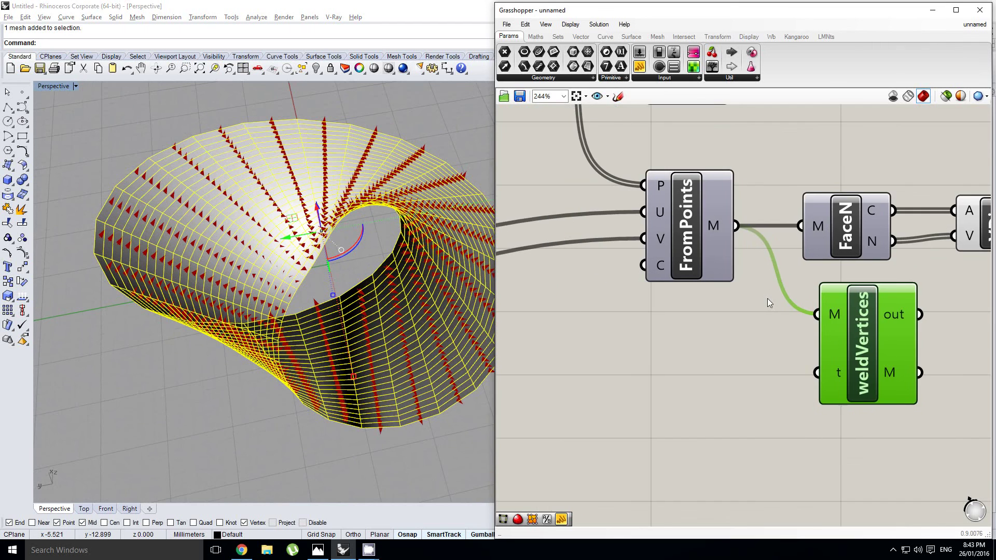
# Review the two parametric surface definitions on the Grasshopper canvas alongside the welded mesh
pyautogui.scroll(2, 586, 252)
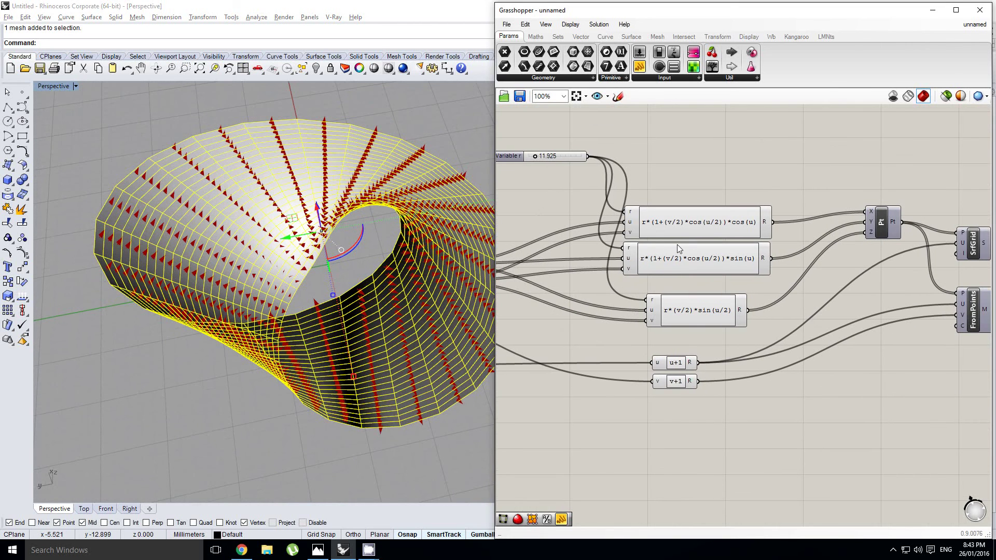
pyautogui.moveTo(696, 266); pyautogui.dragTo(726, 257, button='right')
pyautogui.scroll(-4, 821, 274)
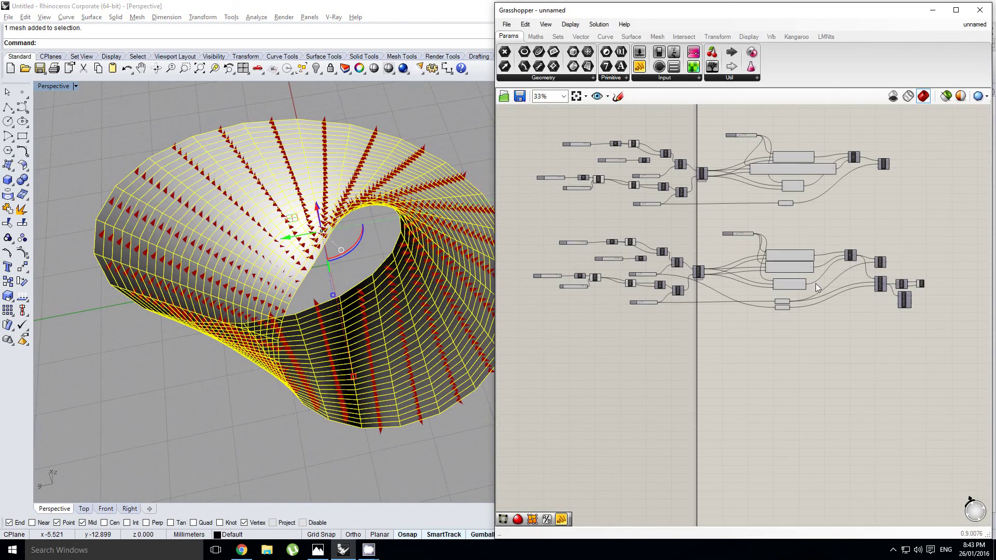
pyautogui.scroll(2, 826, 222)
pyautogui.scroll(-4, 818, 275)
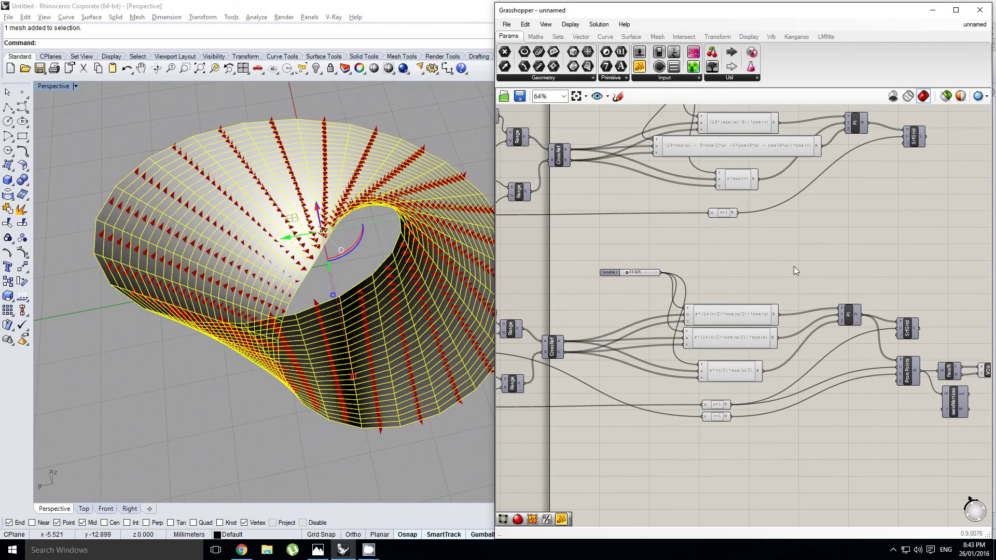
pyautogui.scroll(1, 813, 267)
pyautogui.scroll(5, 804, 277)
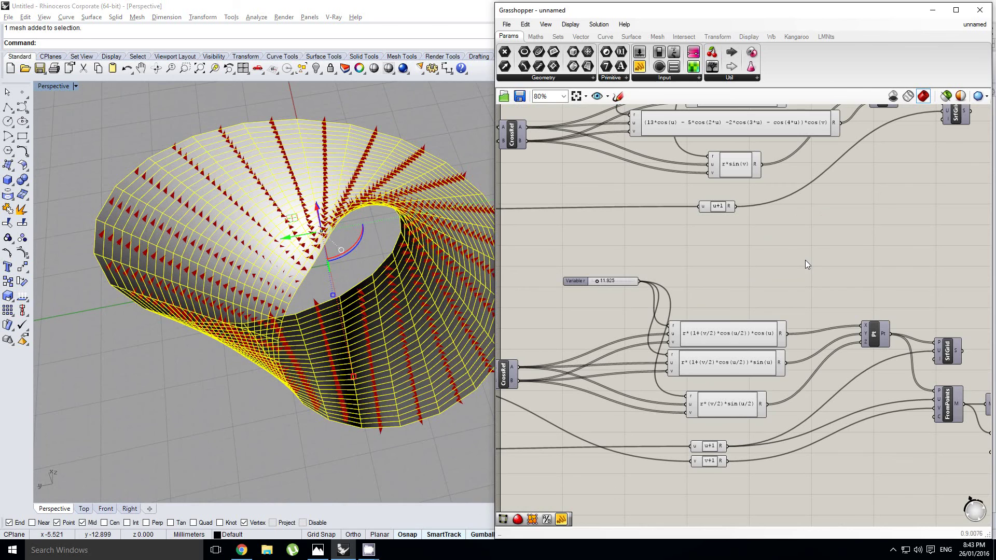
pyautogui.moveTo(395, 250); pyautogui.dragTo(388, 252, button='right')
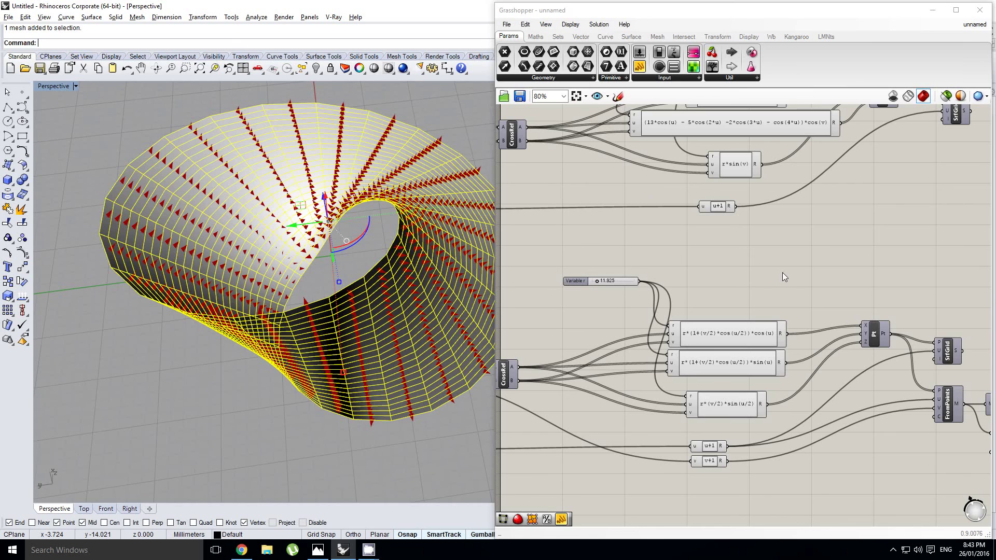
# Compare the Möbius strip's x, y and z expression components with the parametrization equations in the Wikipedia Möbius strip article in Chrome
pyautogui.scroll(-2, 826, 323)
pyautogui.scroll(3, 971, 391)
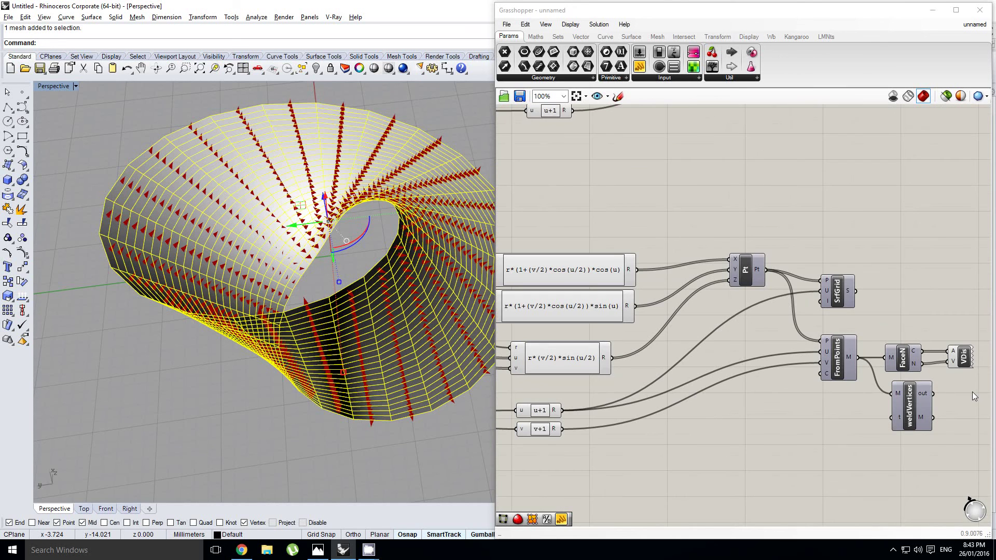
pyautogui.moveTo(800, 321); pyautogui.dragTo(826, 310, button='right')
pyautogui.scroll(-2, 826, 310)
pyautogui.scroll(2, 663, 310)
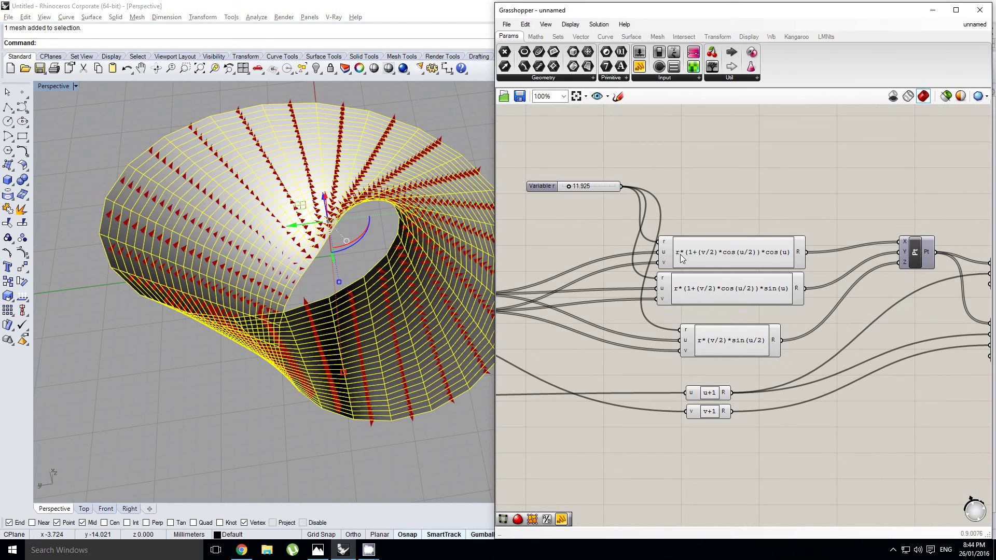
pyautogui.scroll(1, 721, 275)
pyautogui.hotkey('alt', 'Tab')
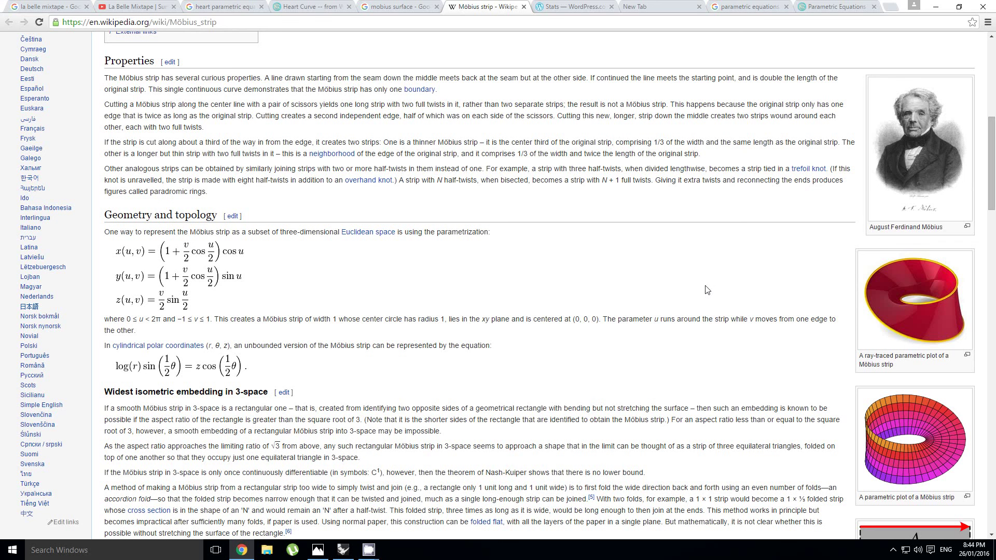
pyautogui.moveTo(115, 249); pyautogui.dragTo(224, 298)
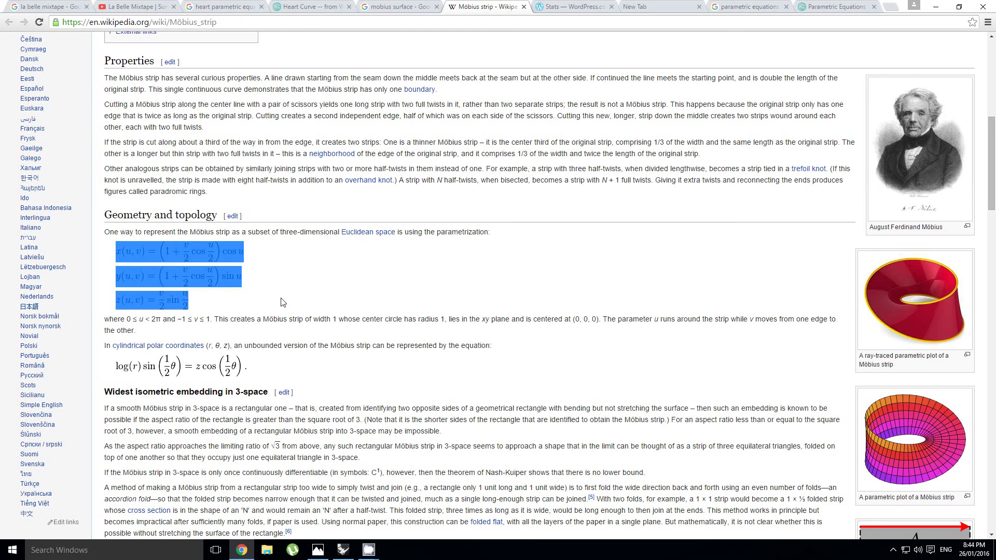
pyautogui.click(282, 303)
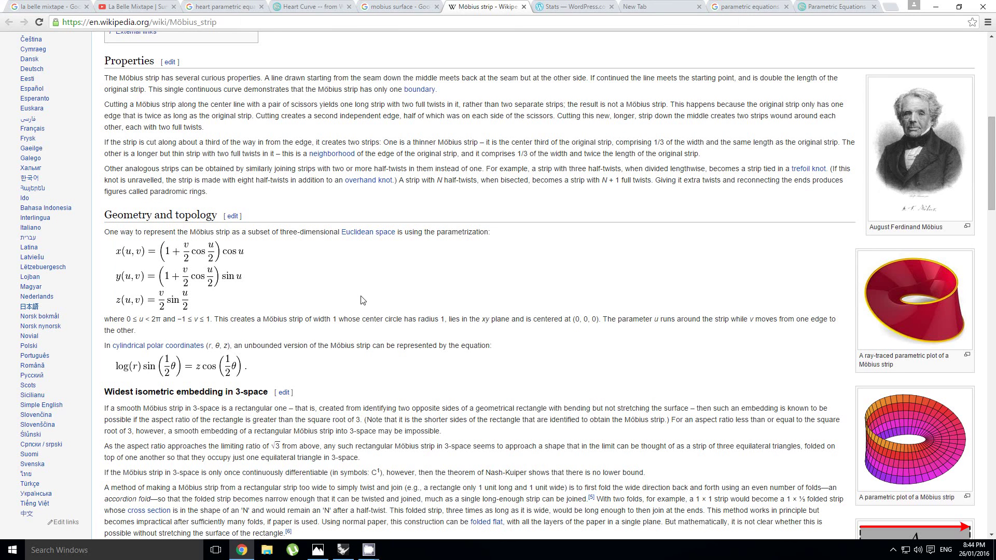
pyautogui.hotkey('alt', 'Tab')
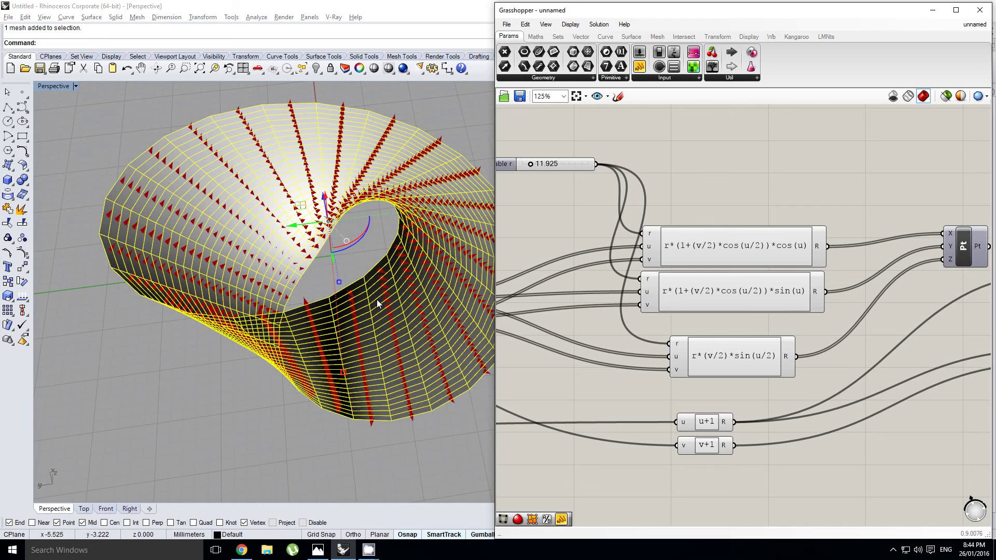
pyautogui.moveTo(595, 286); pyautogui.dragTo(682, 271, button='right')
pyautogui.hotkey('alt', 'Tab')
pyautogui.press('Tab')
pyautogui.press('Tab')
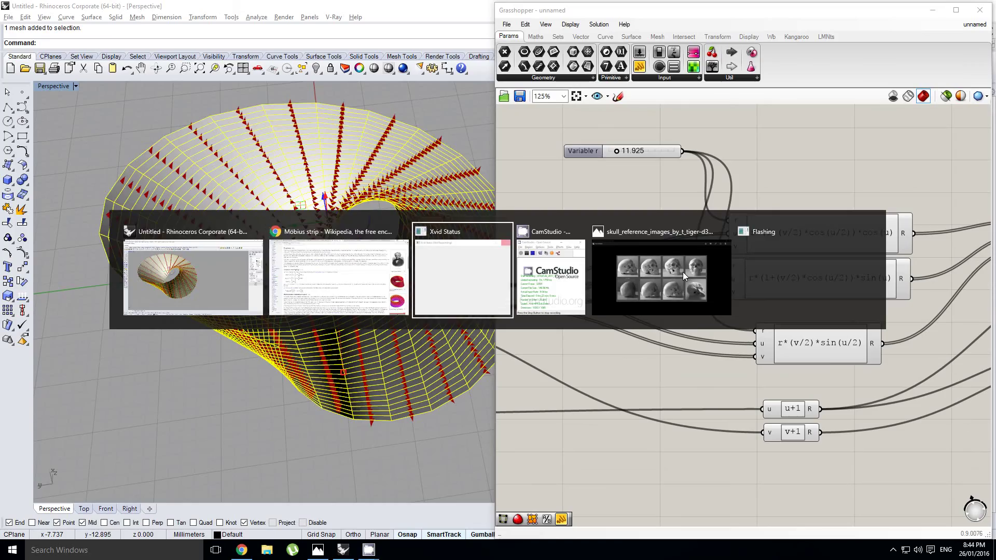